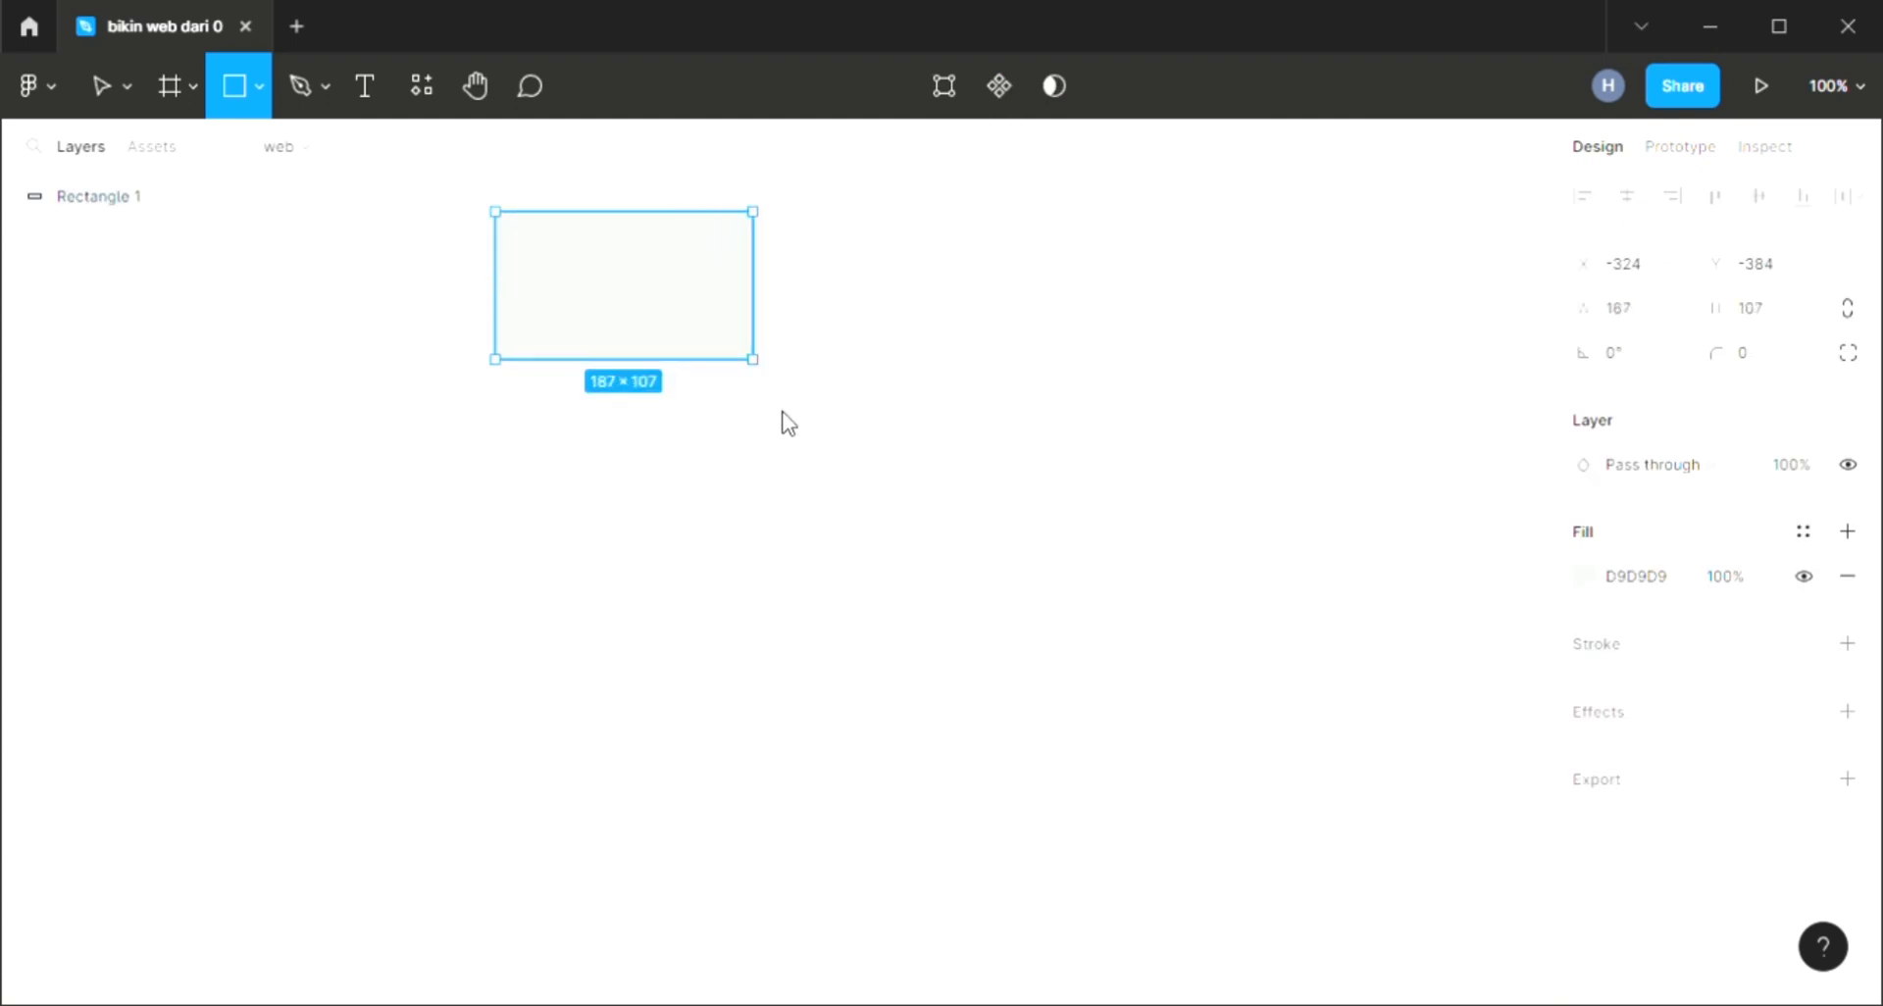
Set the fill color of the rectangle to 333333.
left_click(1588, 577)
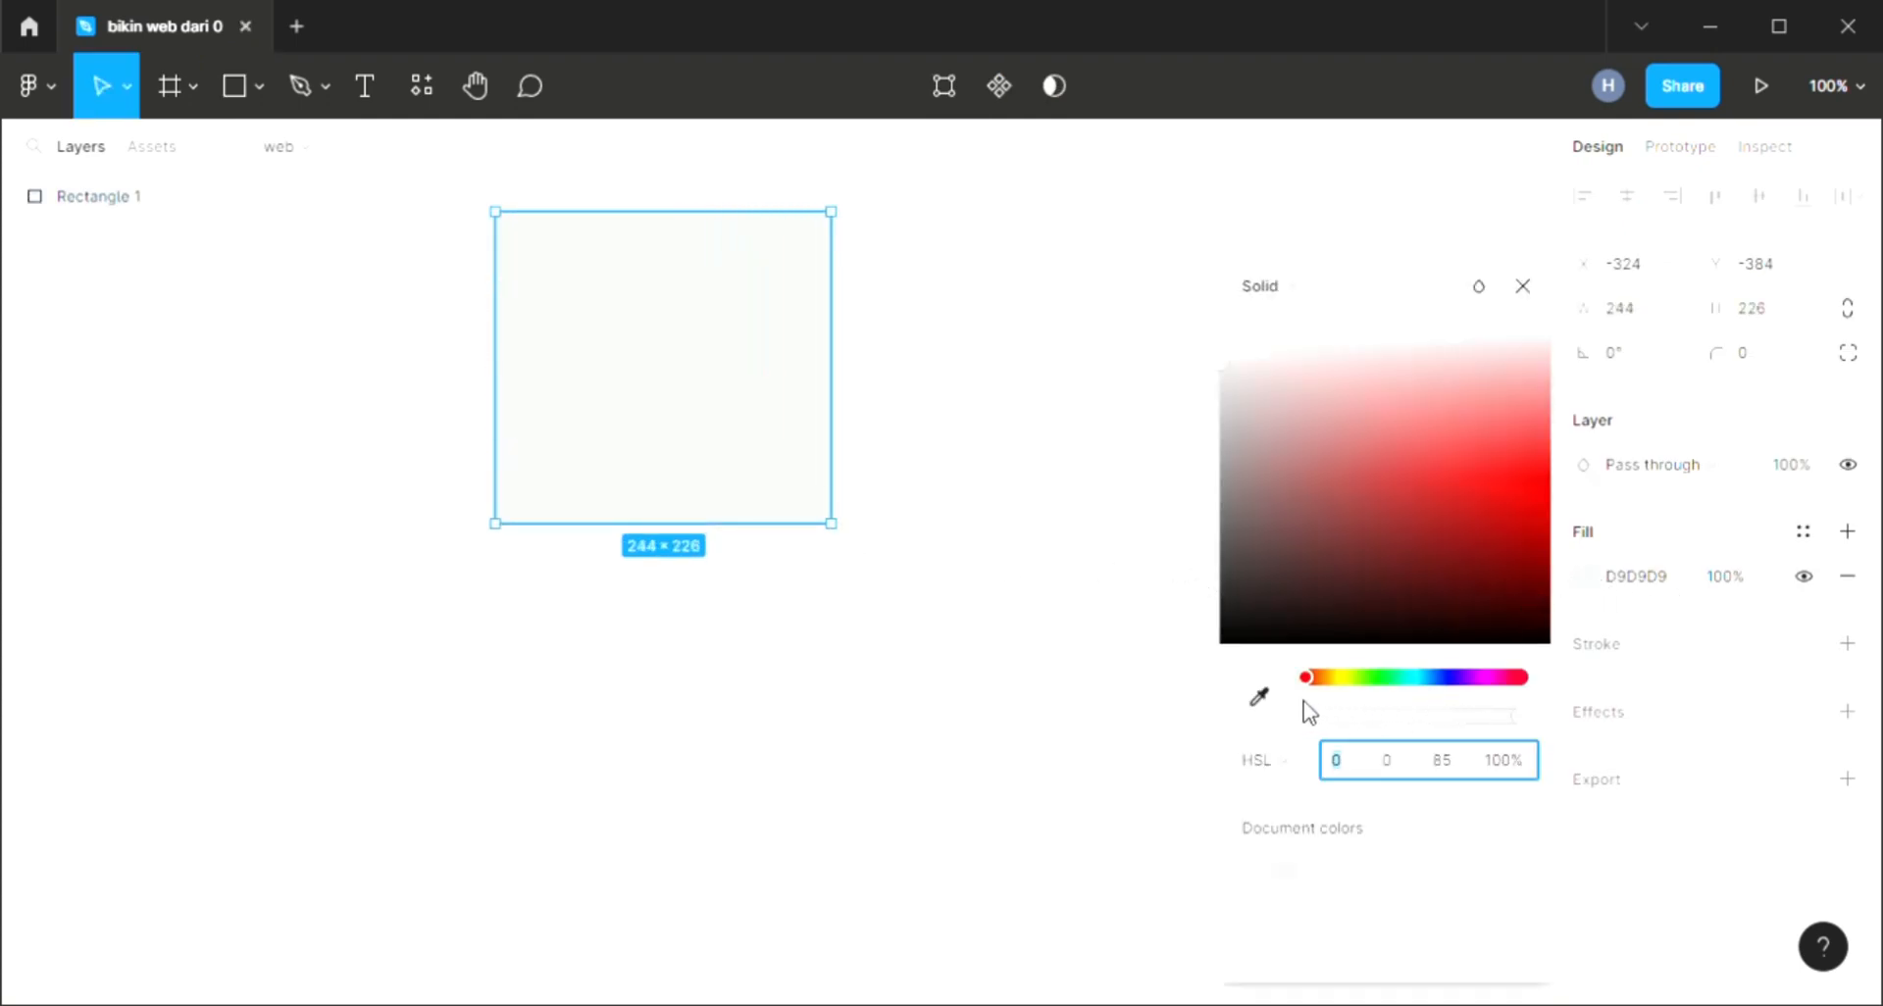
left_click(1660, 579)
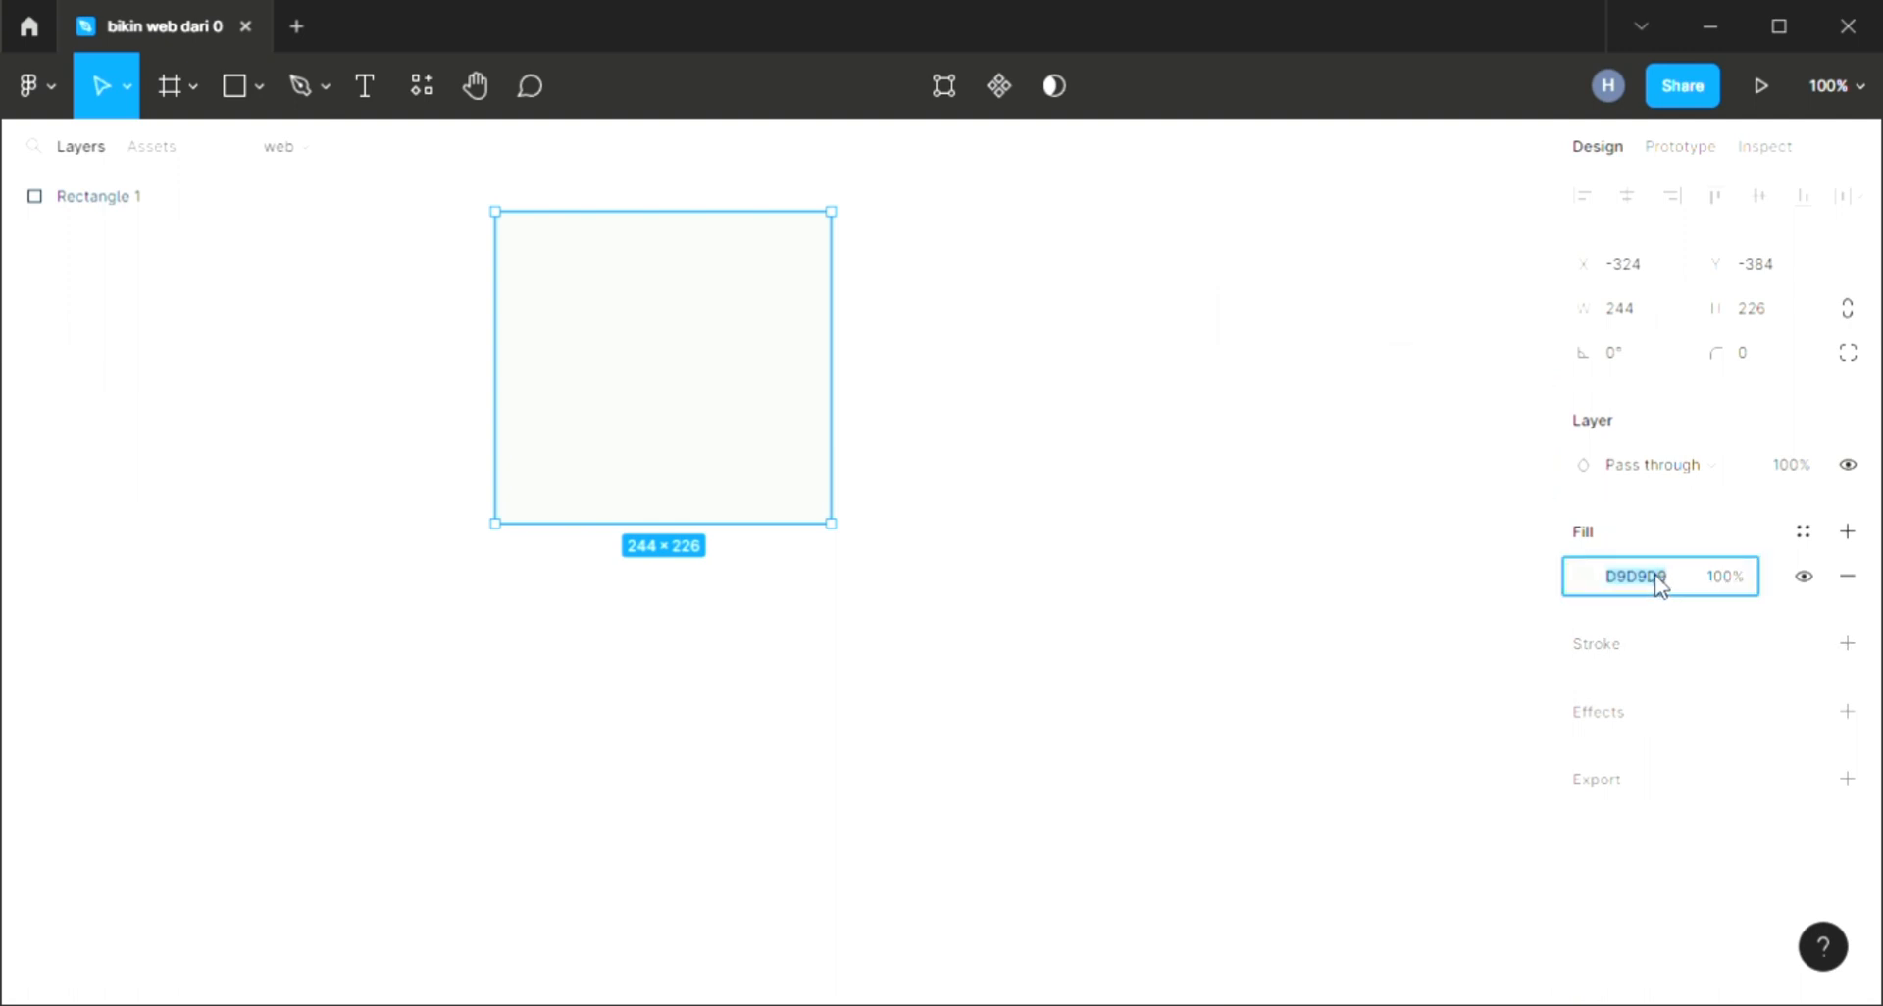
type("333333")
key("Return")
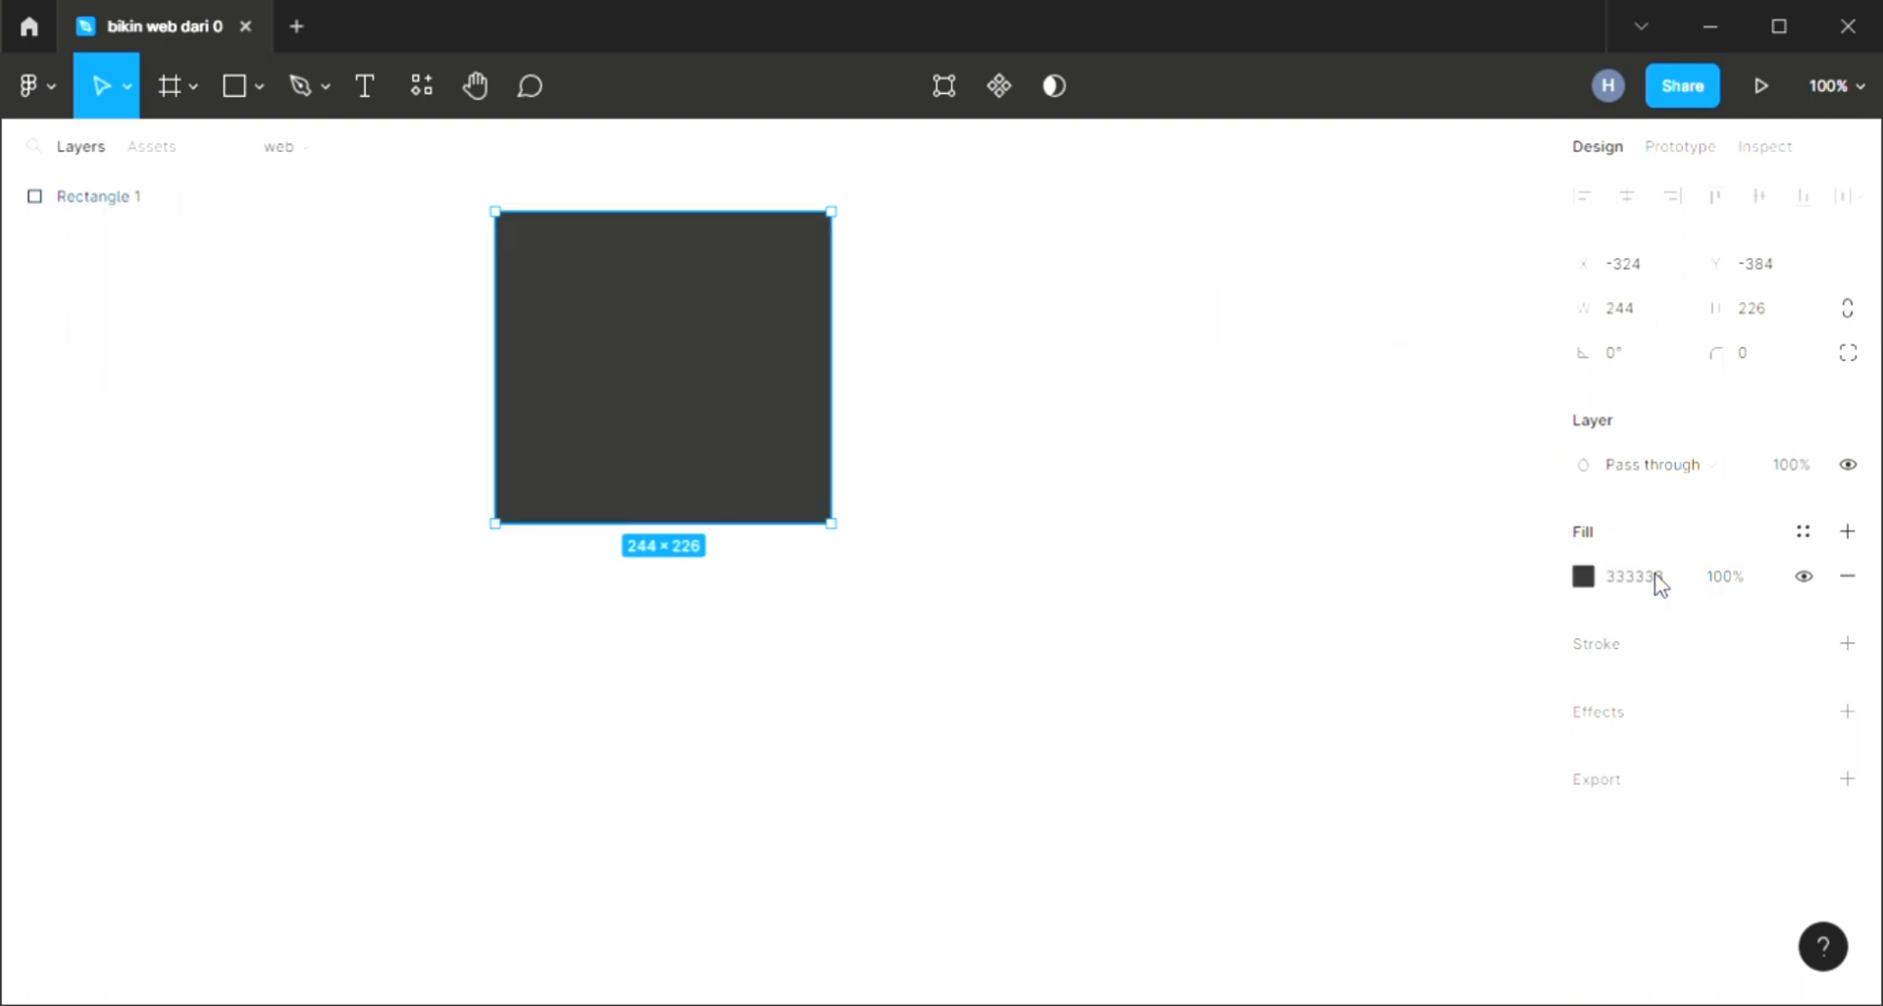
Add a text layer reading "Brief" inside the dark rectangle.
left_click(364, 88)
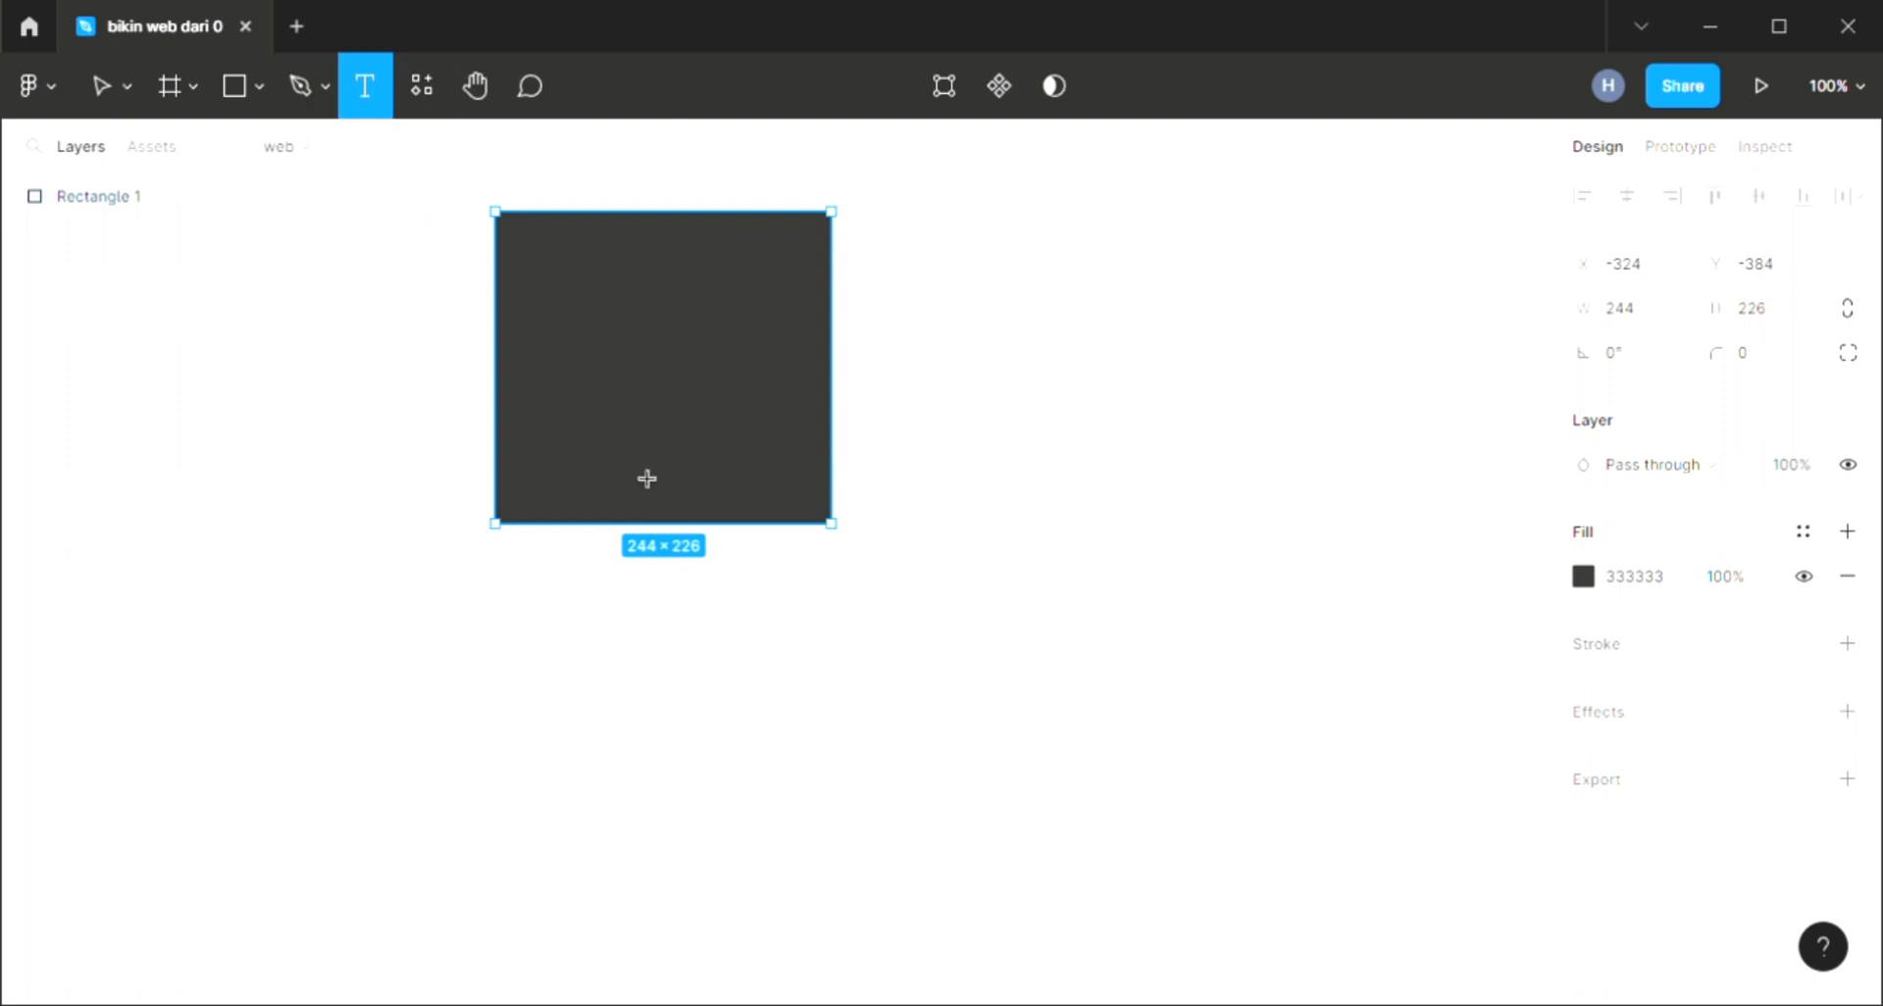
left_click(598, 347)
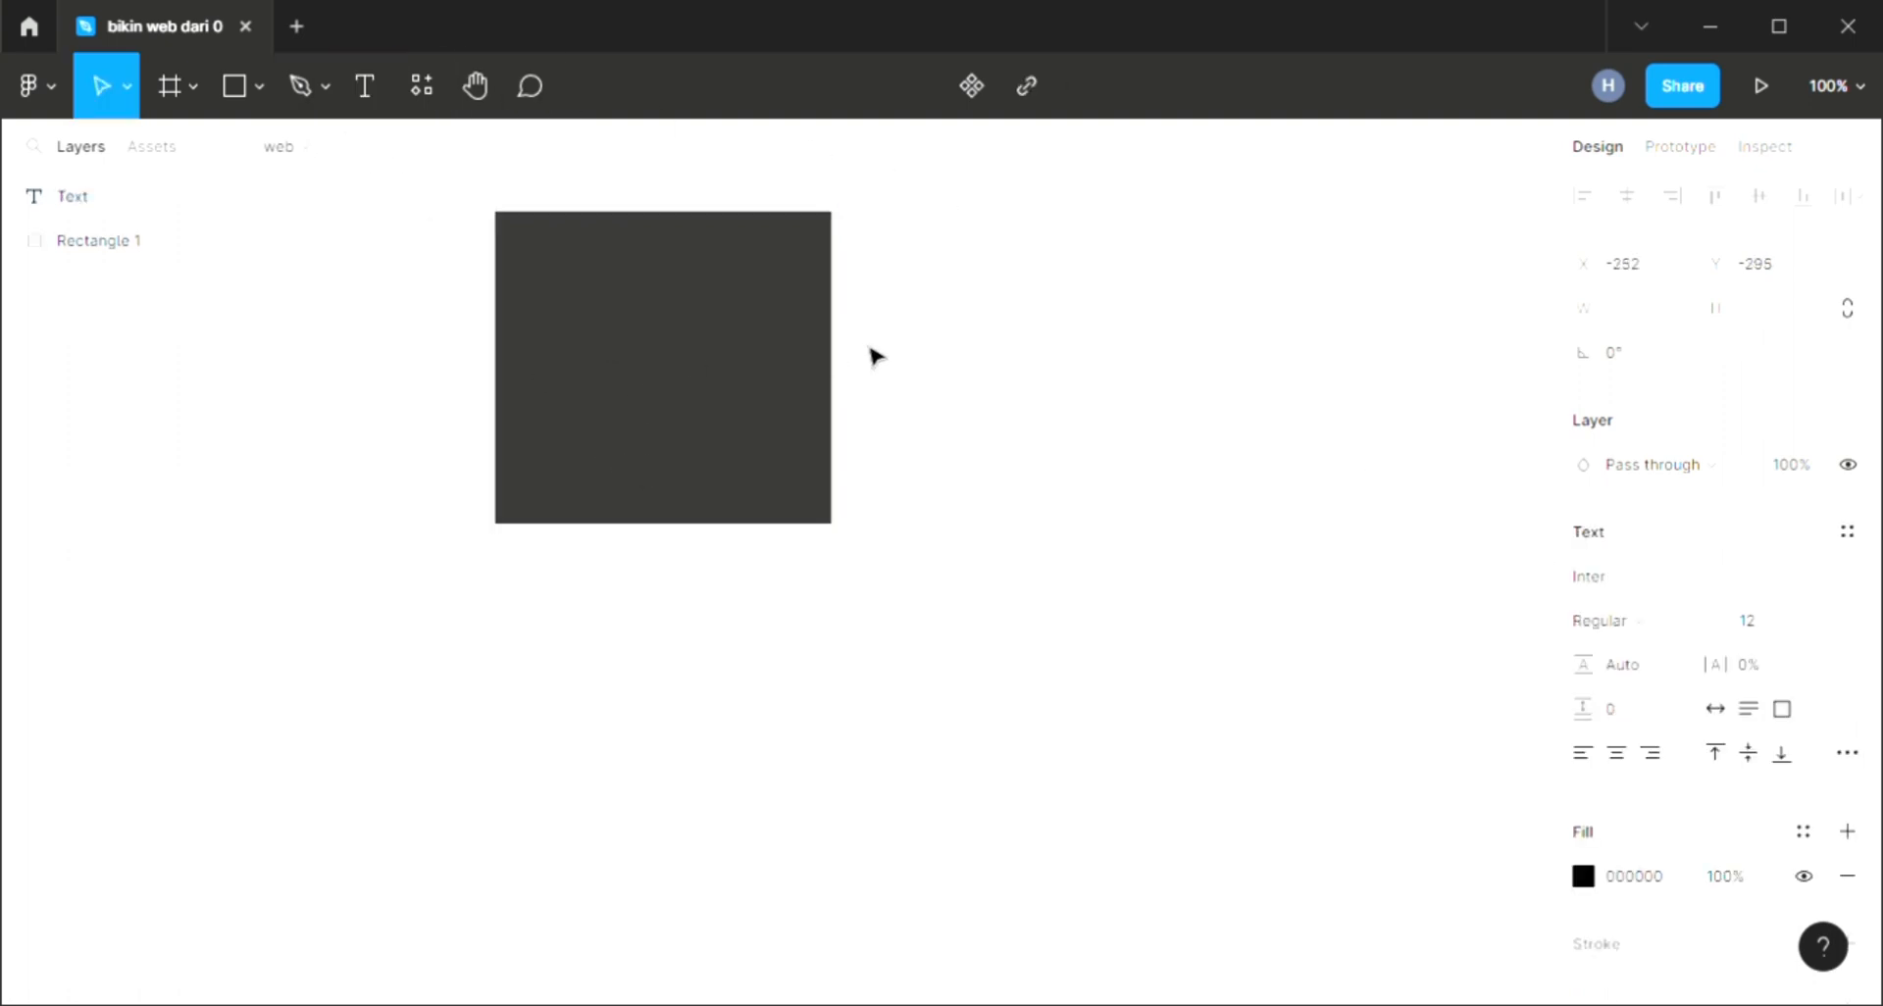
type("Brief")
Set the fill color of the "Brief" text to FFFFFF.
left_click(1651, 889)
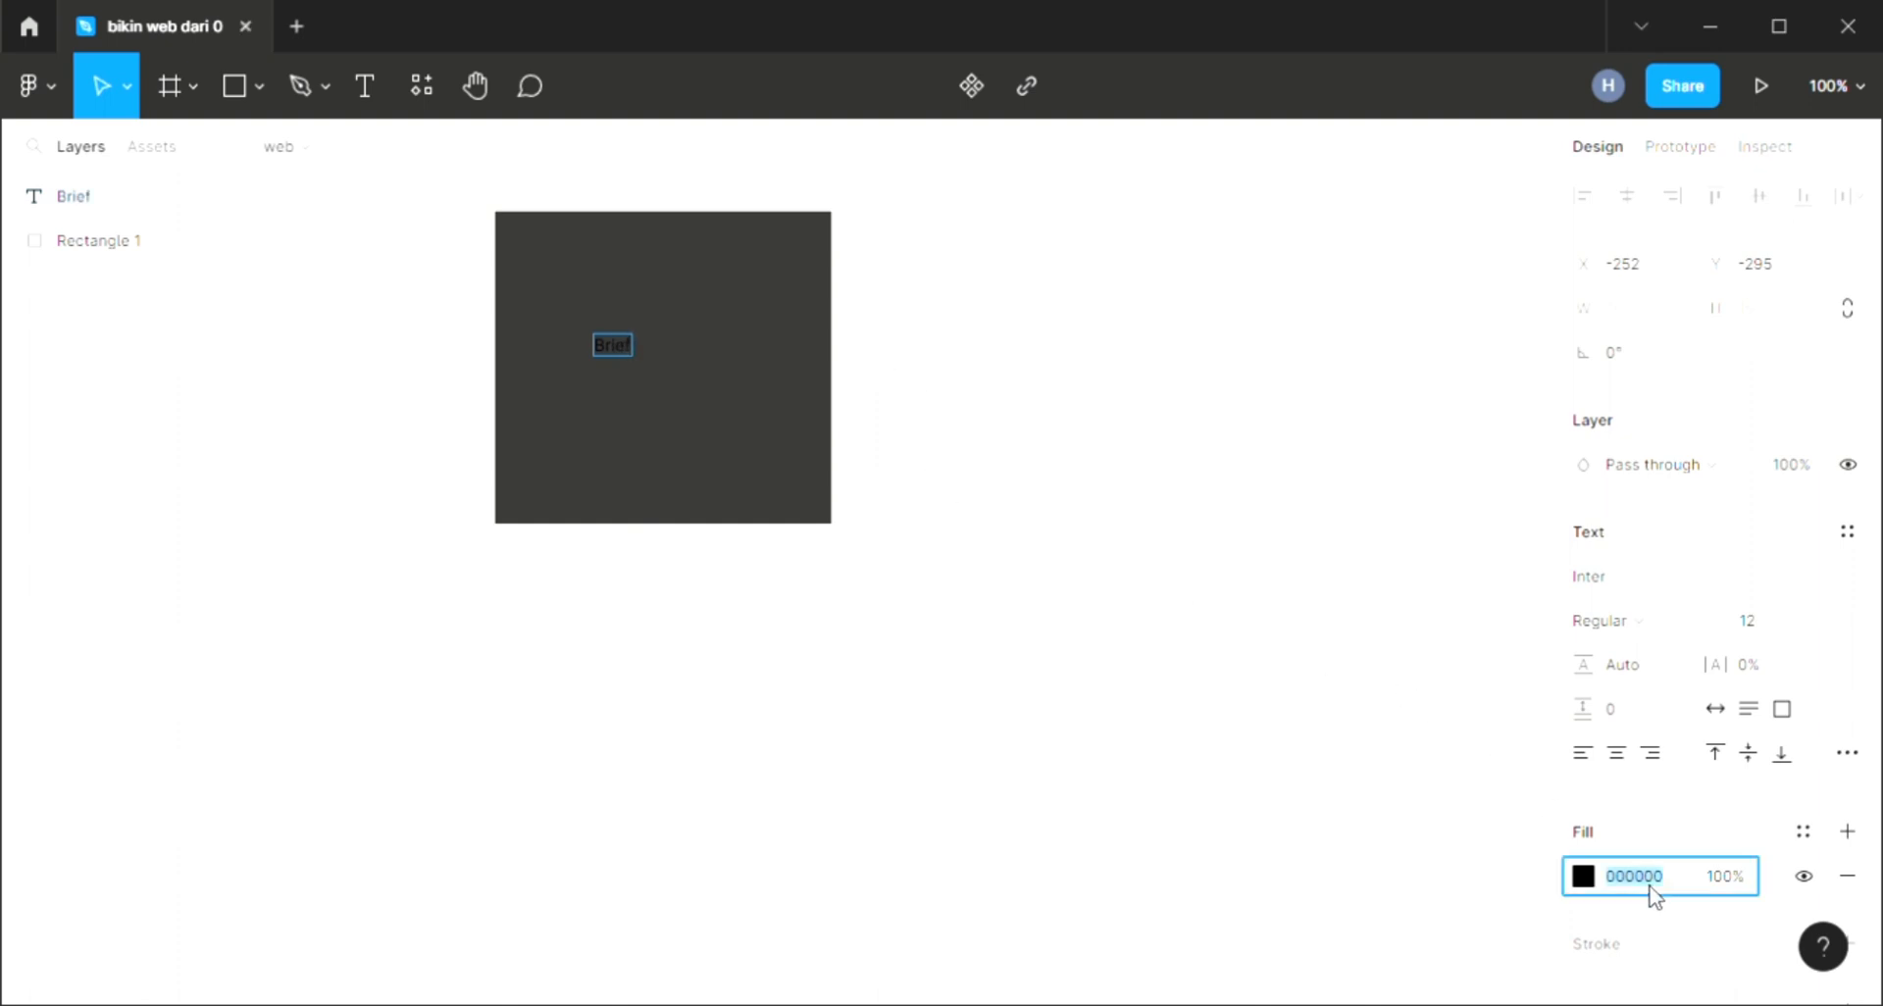
type("ffffff")
key("Return")
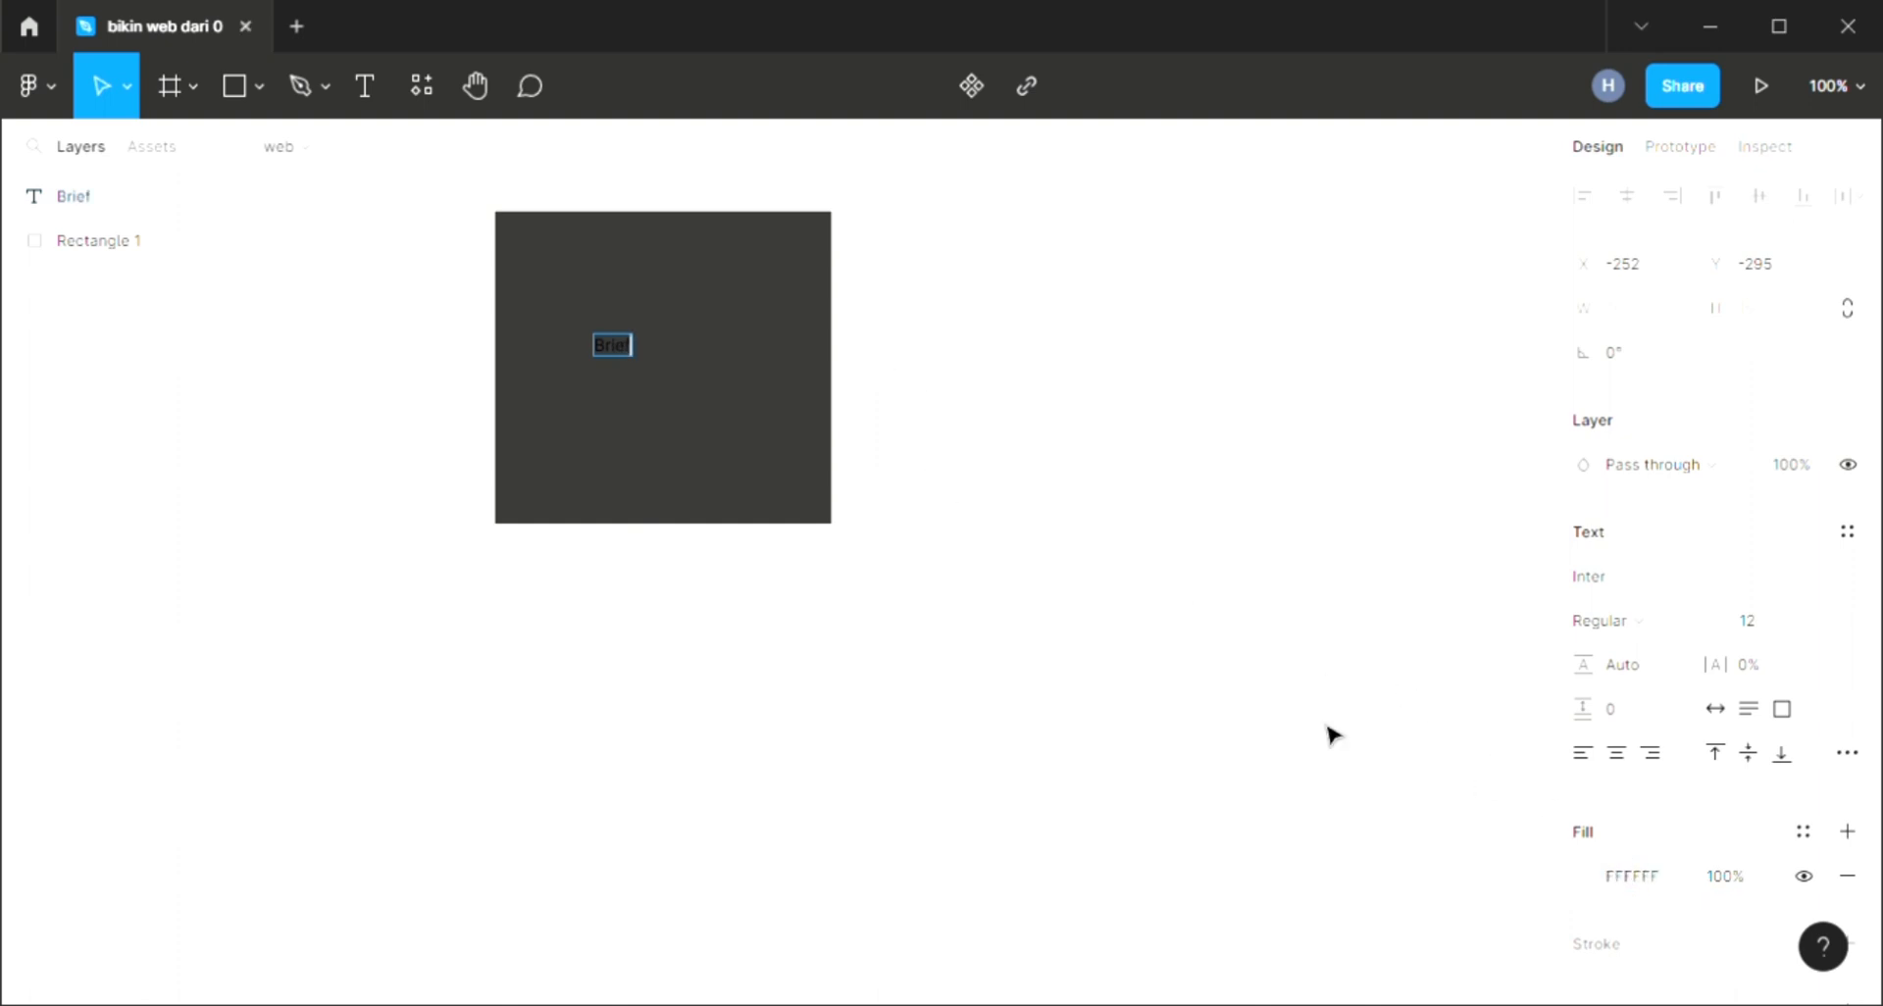
key("Escape")
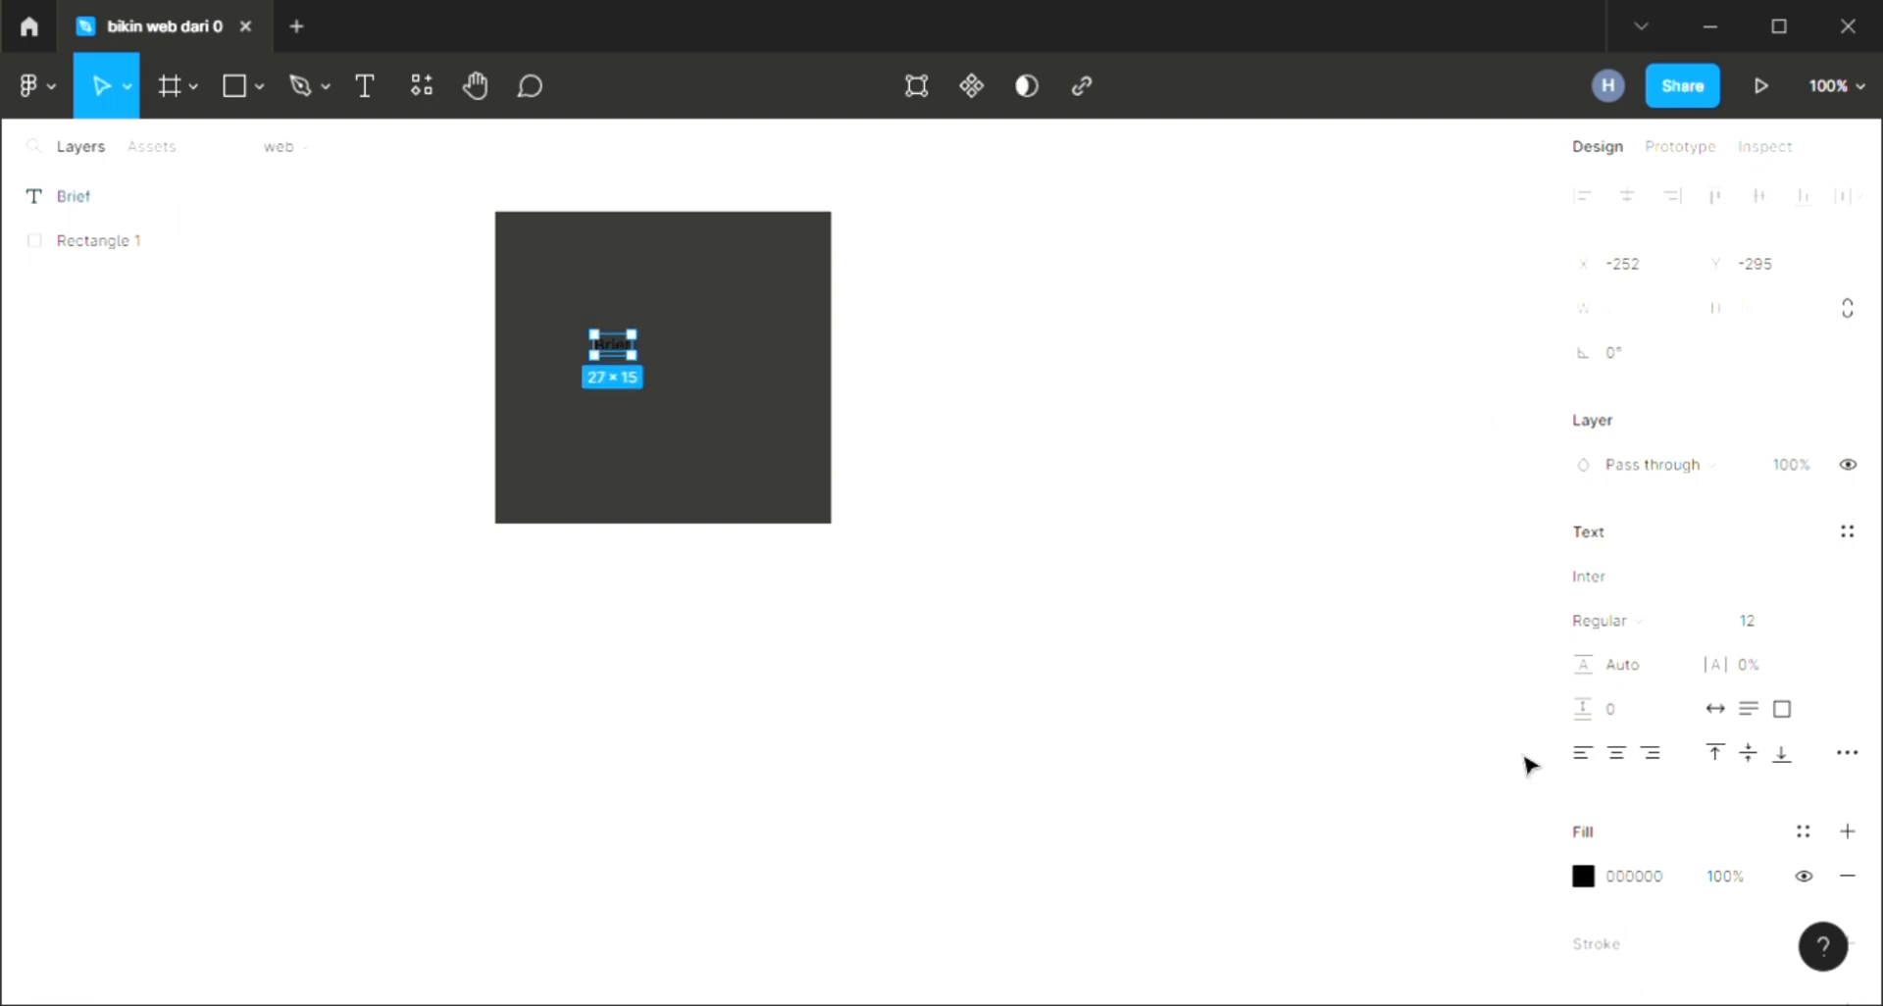
left_click(1640, 880)
type("fff")
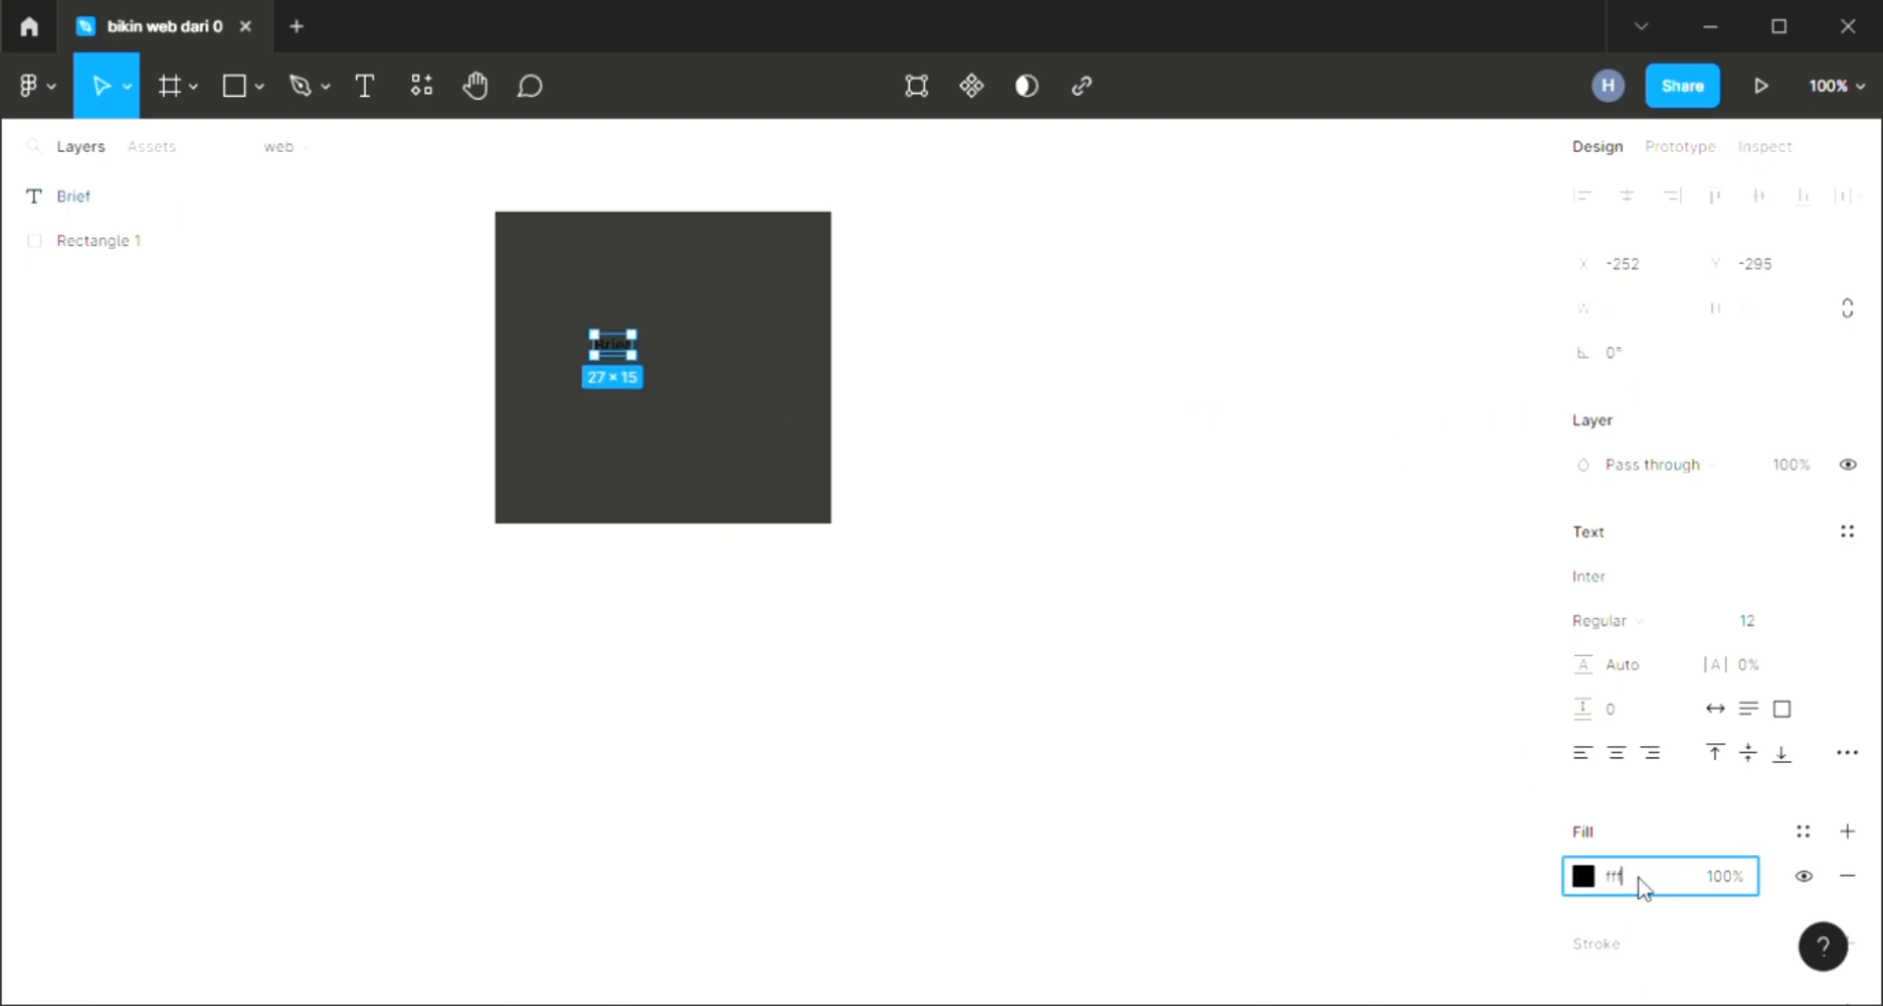
key("Return")
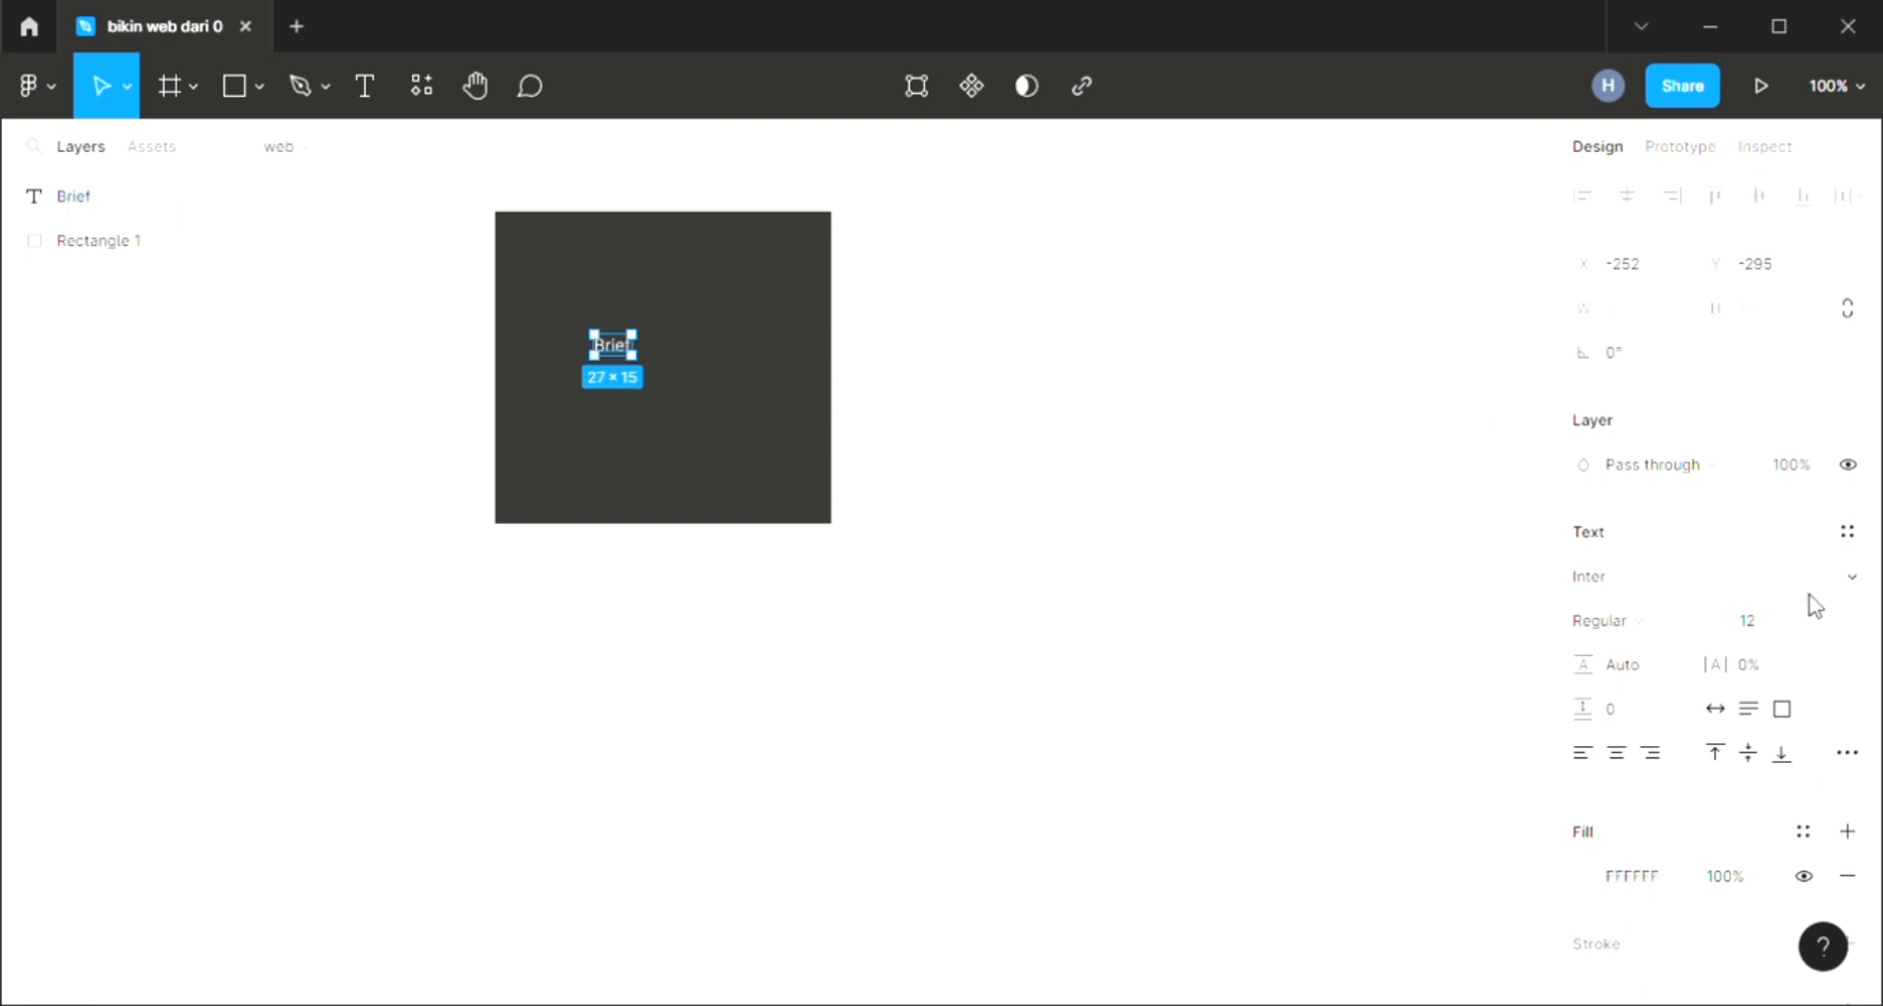
Set the font size of the "Brief" text to 40.
left_click(1816, 621)
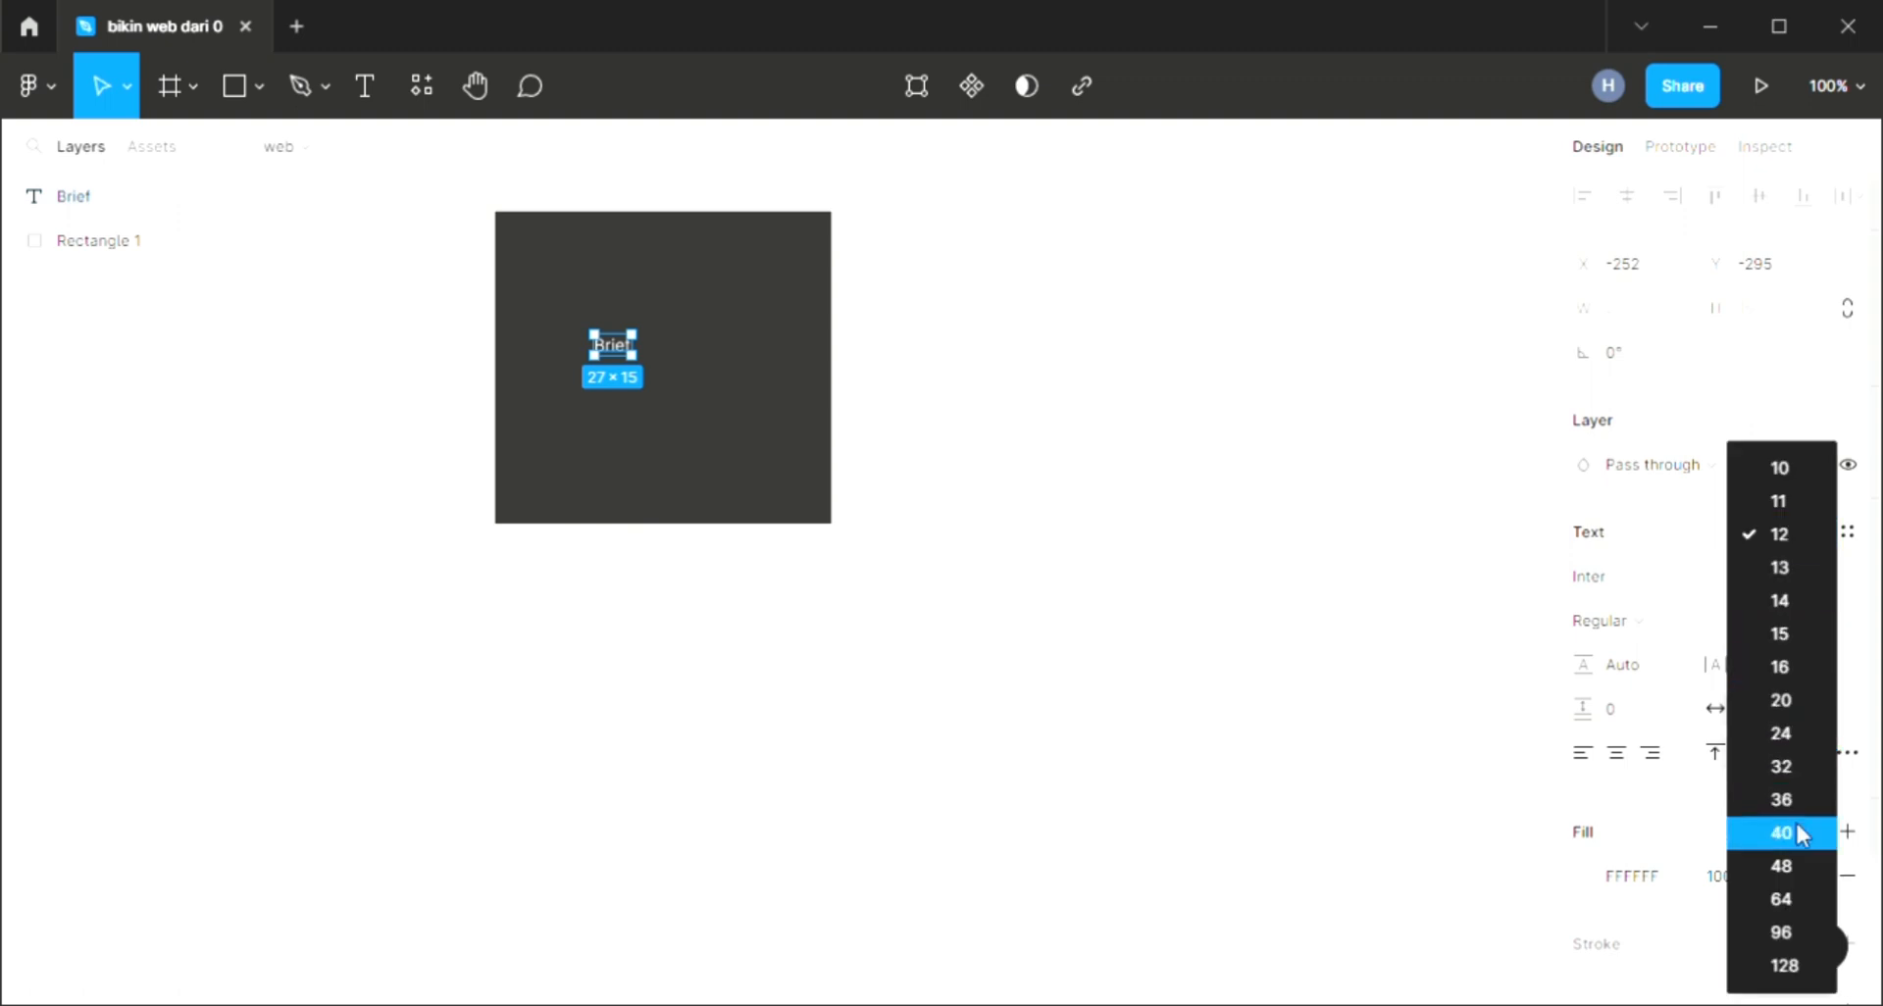
left_click(1794, 840)
left_click(1826, 622)
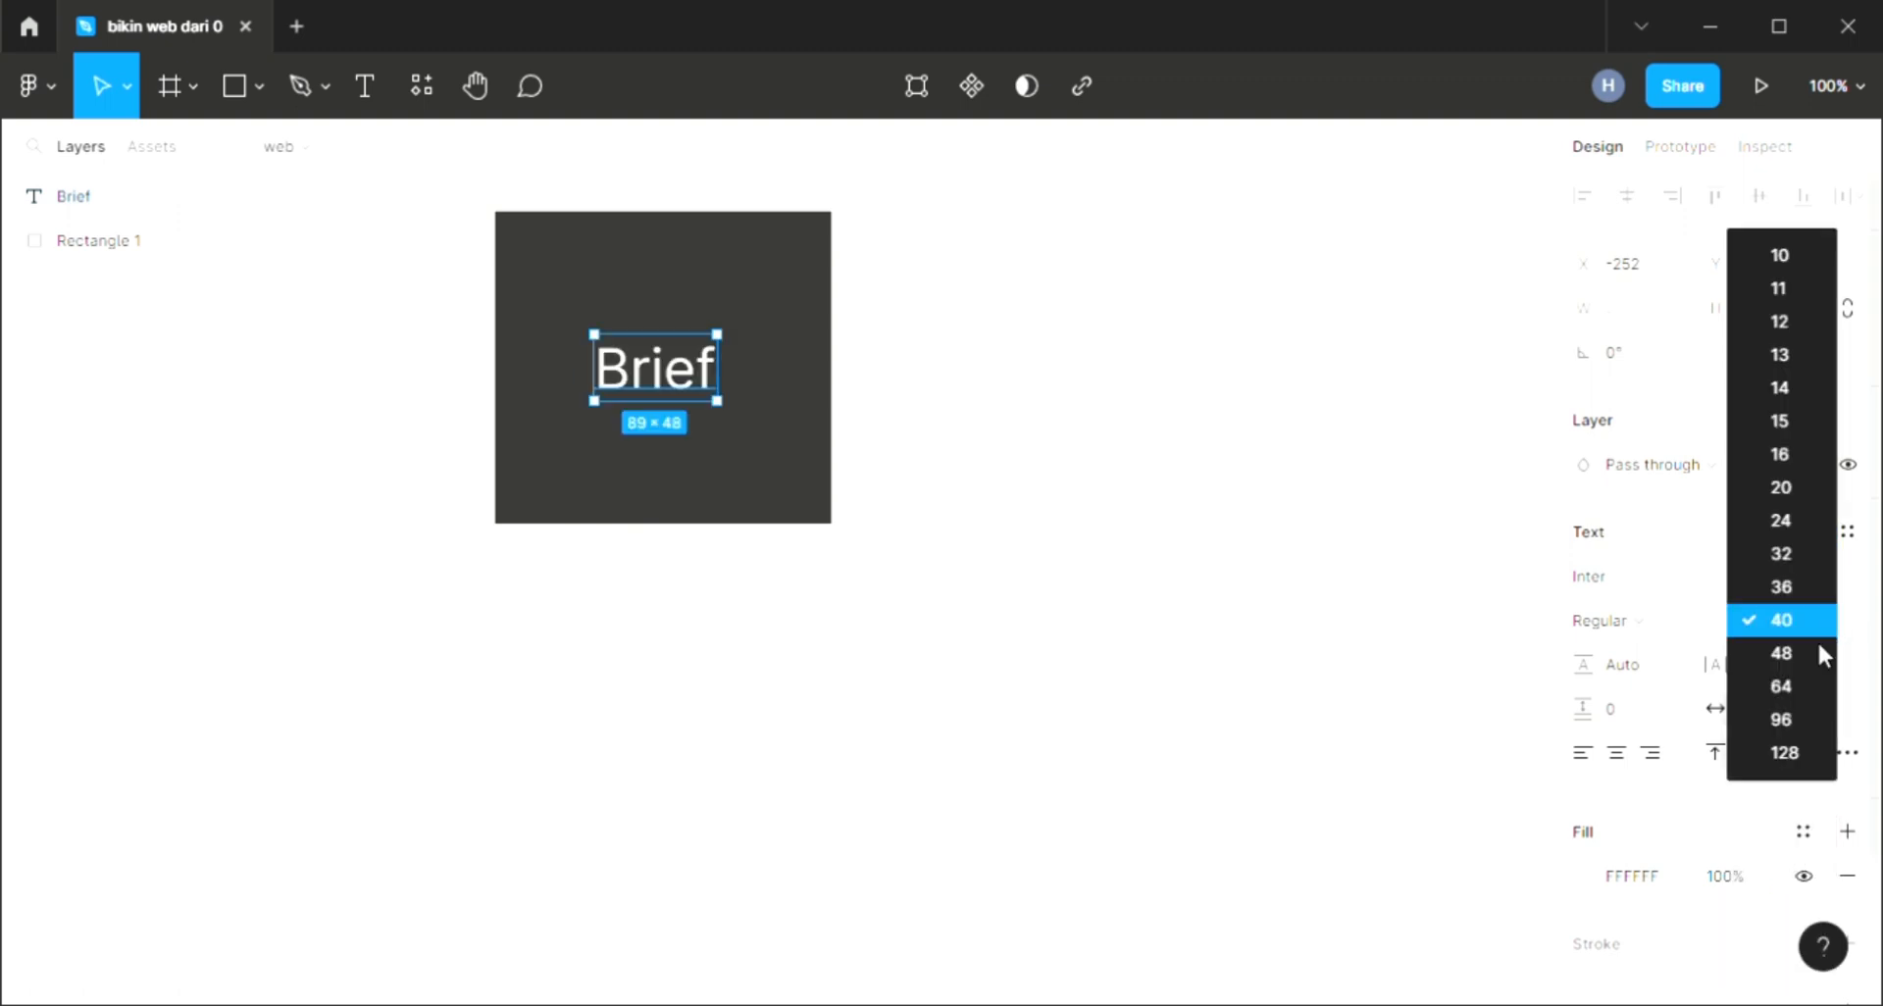
left_click(1273, 509)
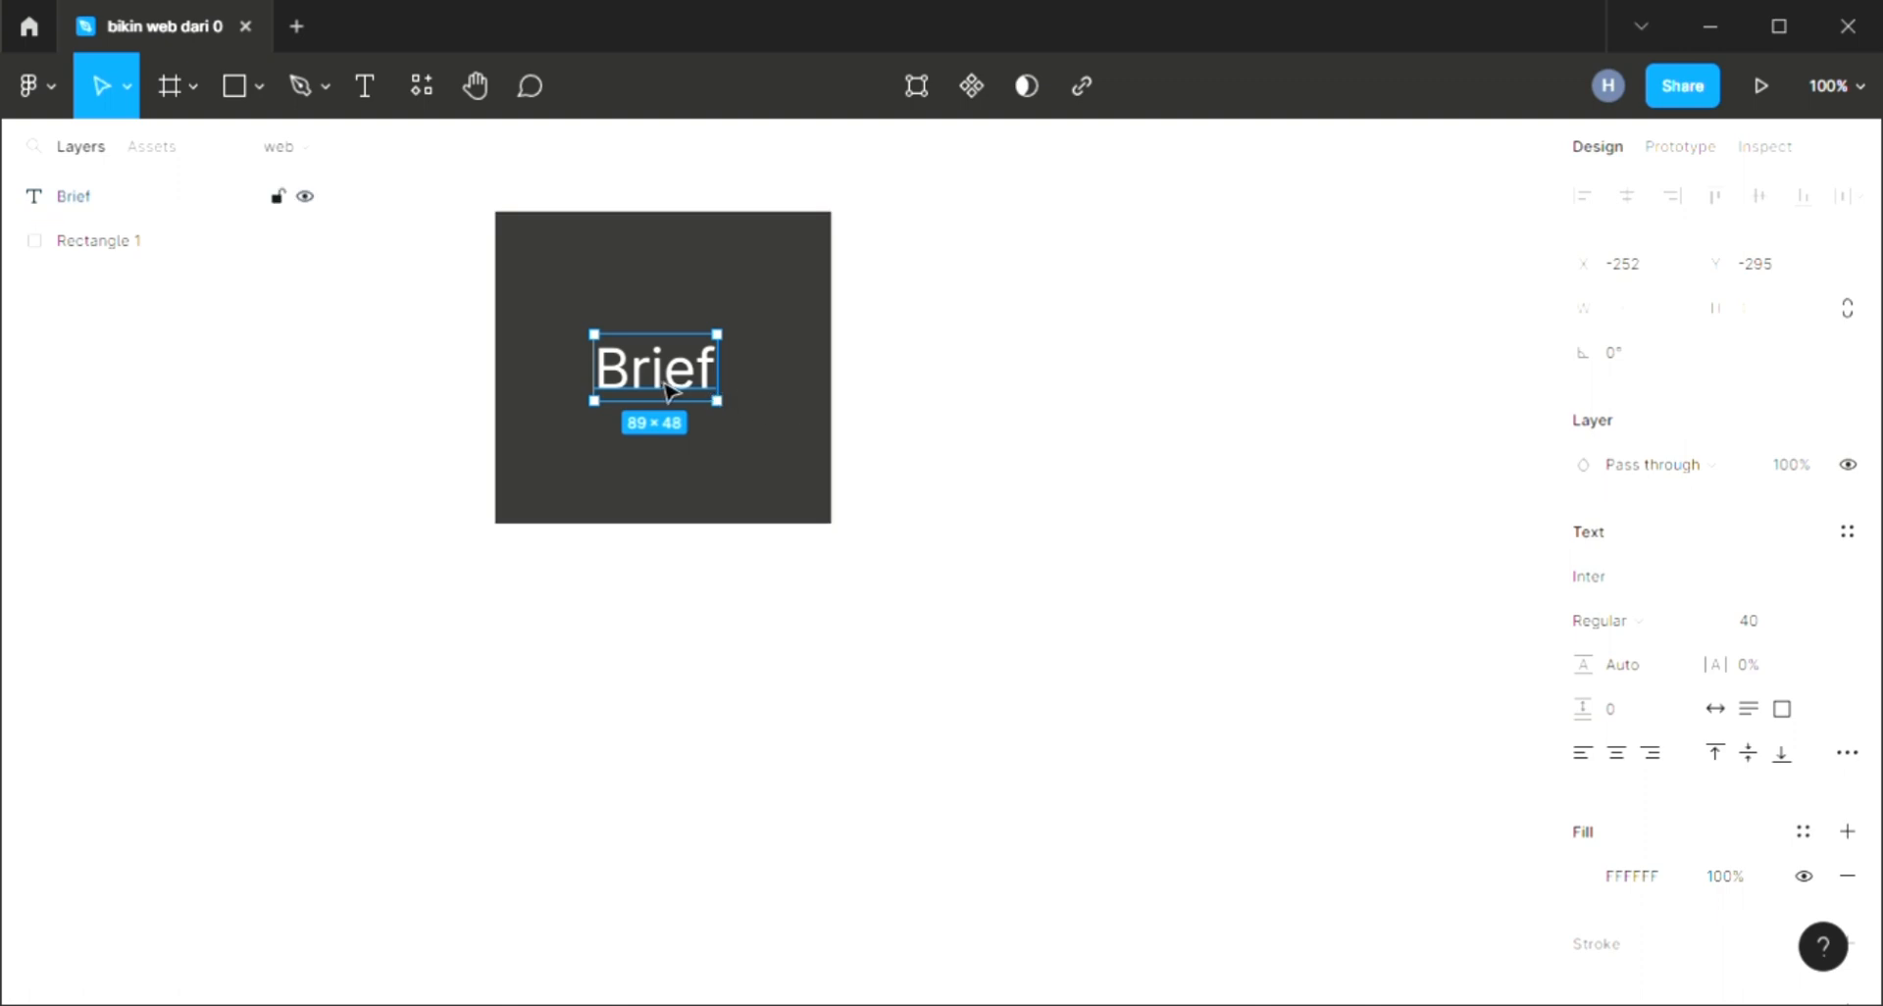
Center the "Brief" text horizontally on the rectangle and place it slightly above the rectangle's vertical middle.
left_click_drag(665, 391, 693, 384)
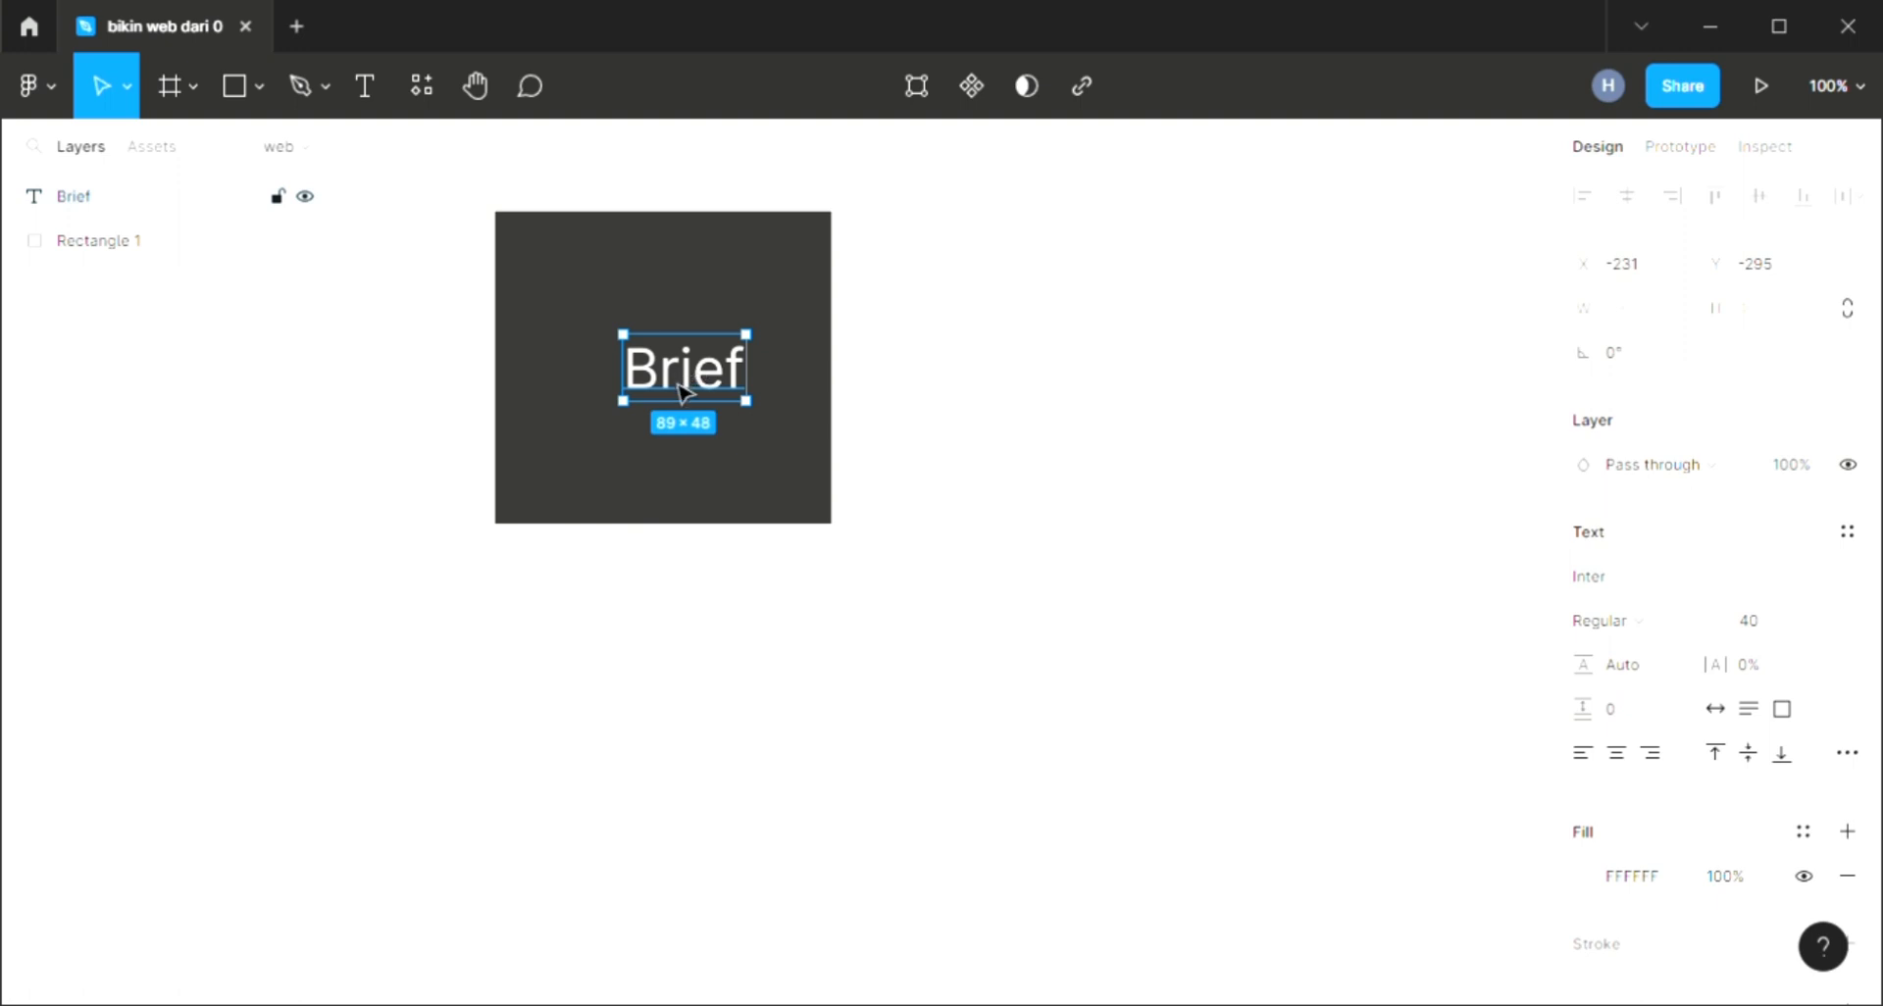
left_click_drag(683, 388, 676, 395)
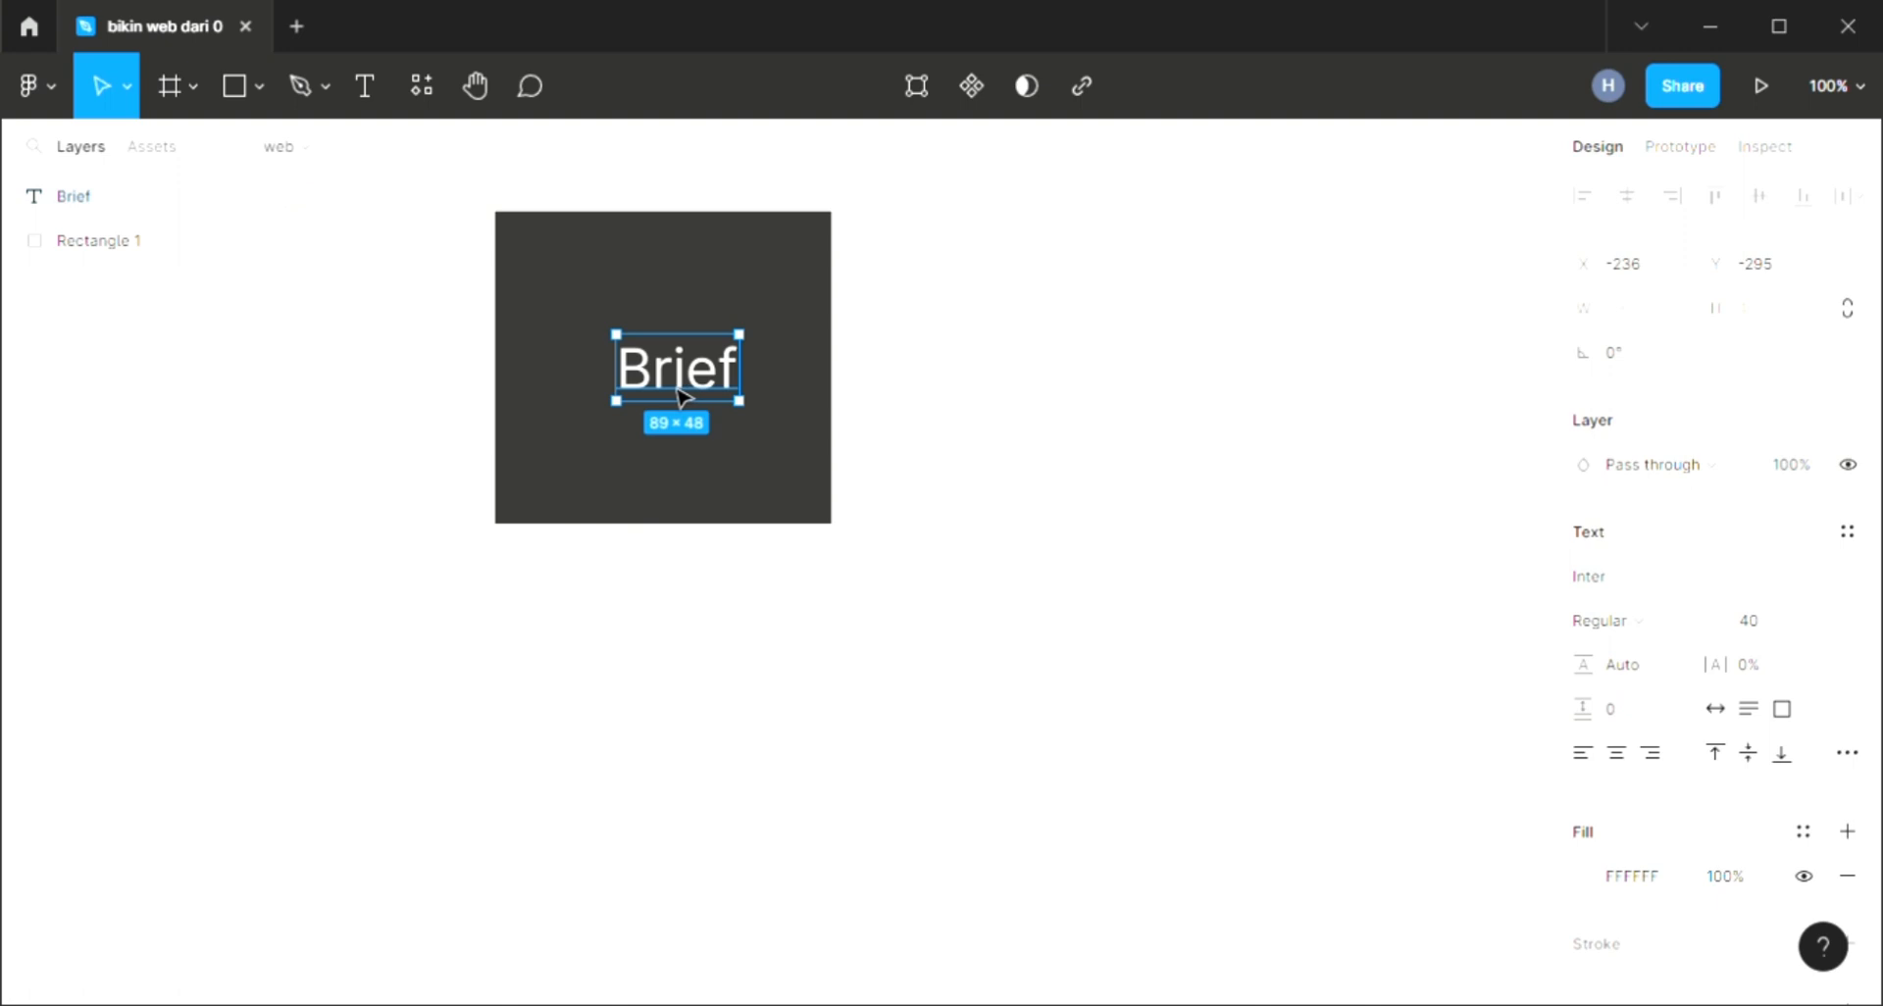
left_click_drag(678, 397, 669, 397)
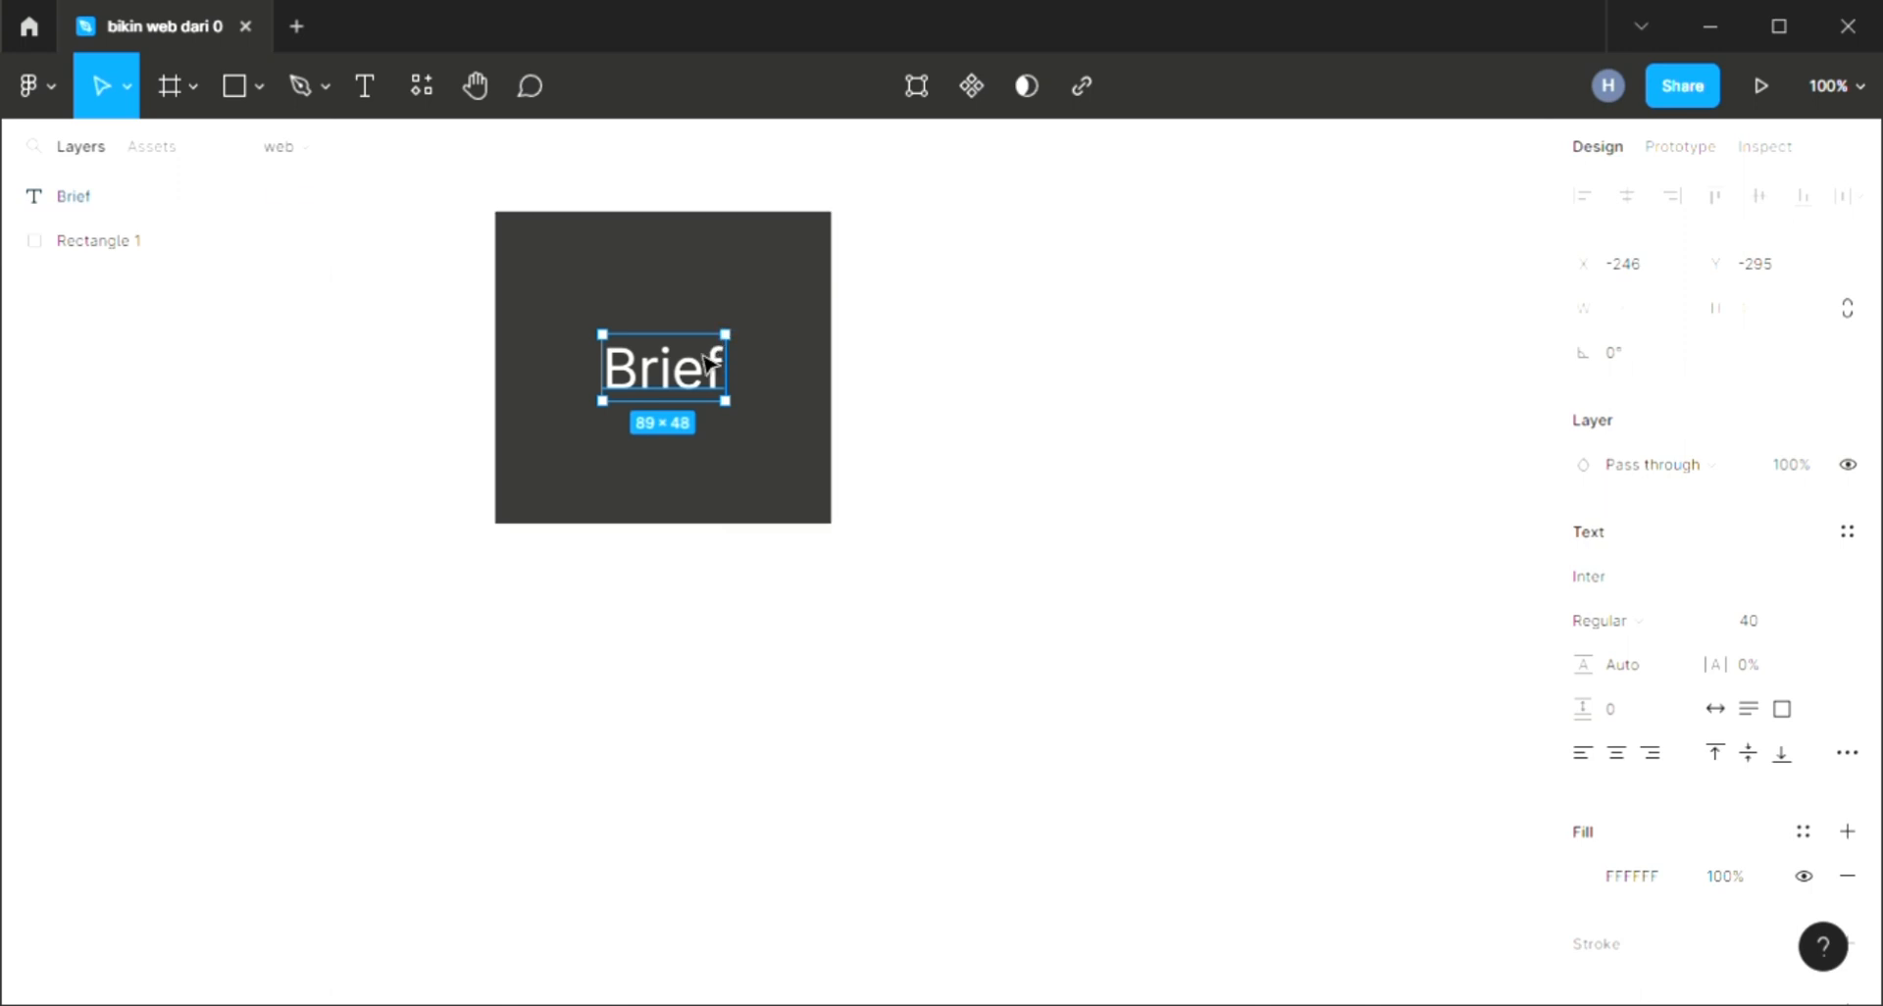
left_click_drag(685, 395, 685, 363)
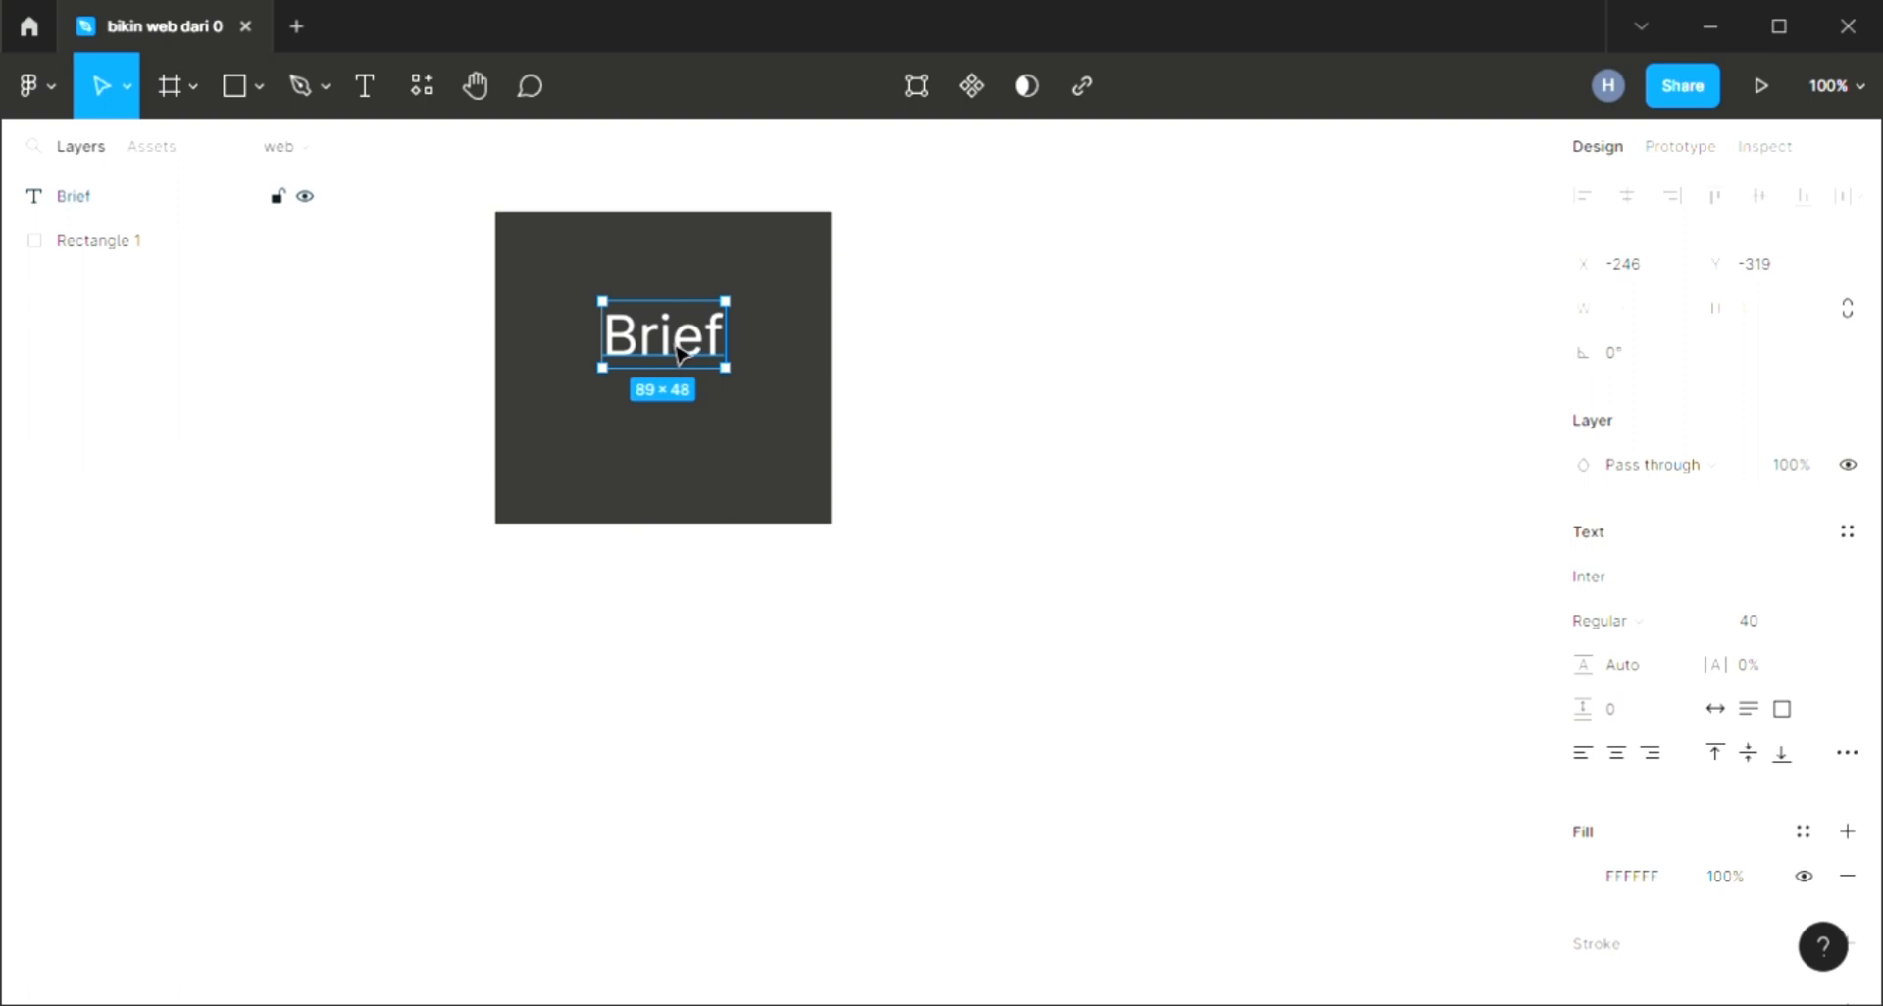
left_click_drag(681, 364, 680, 361)
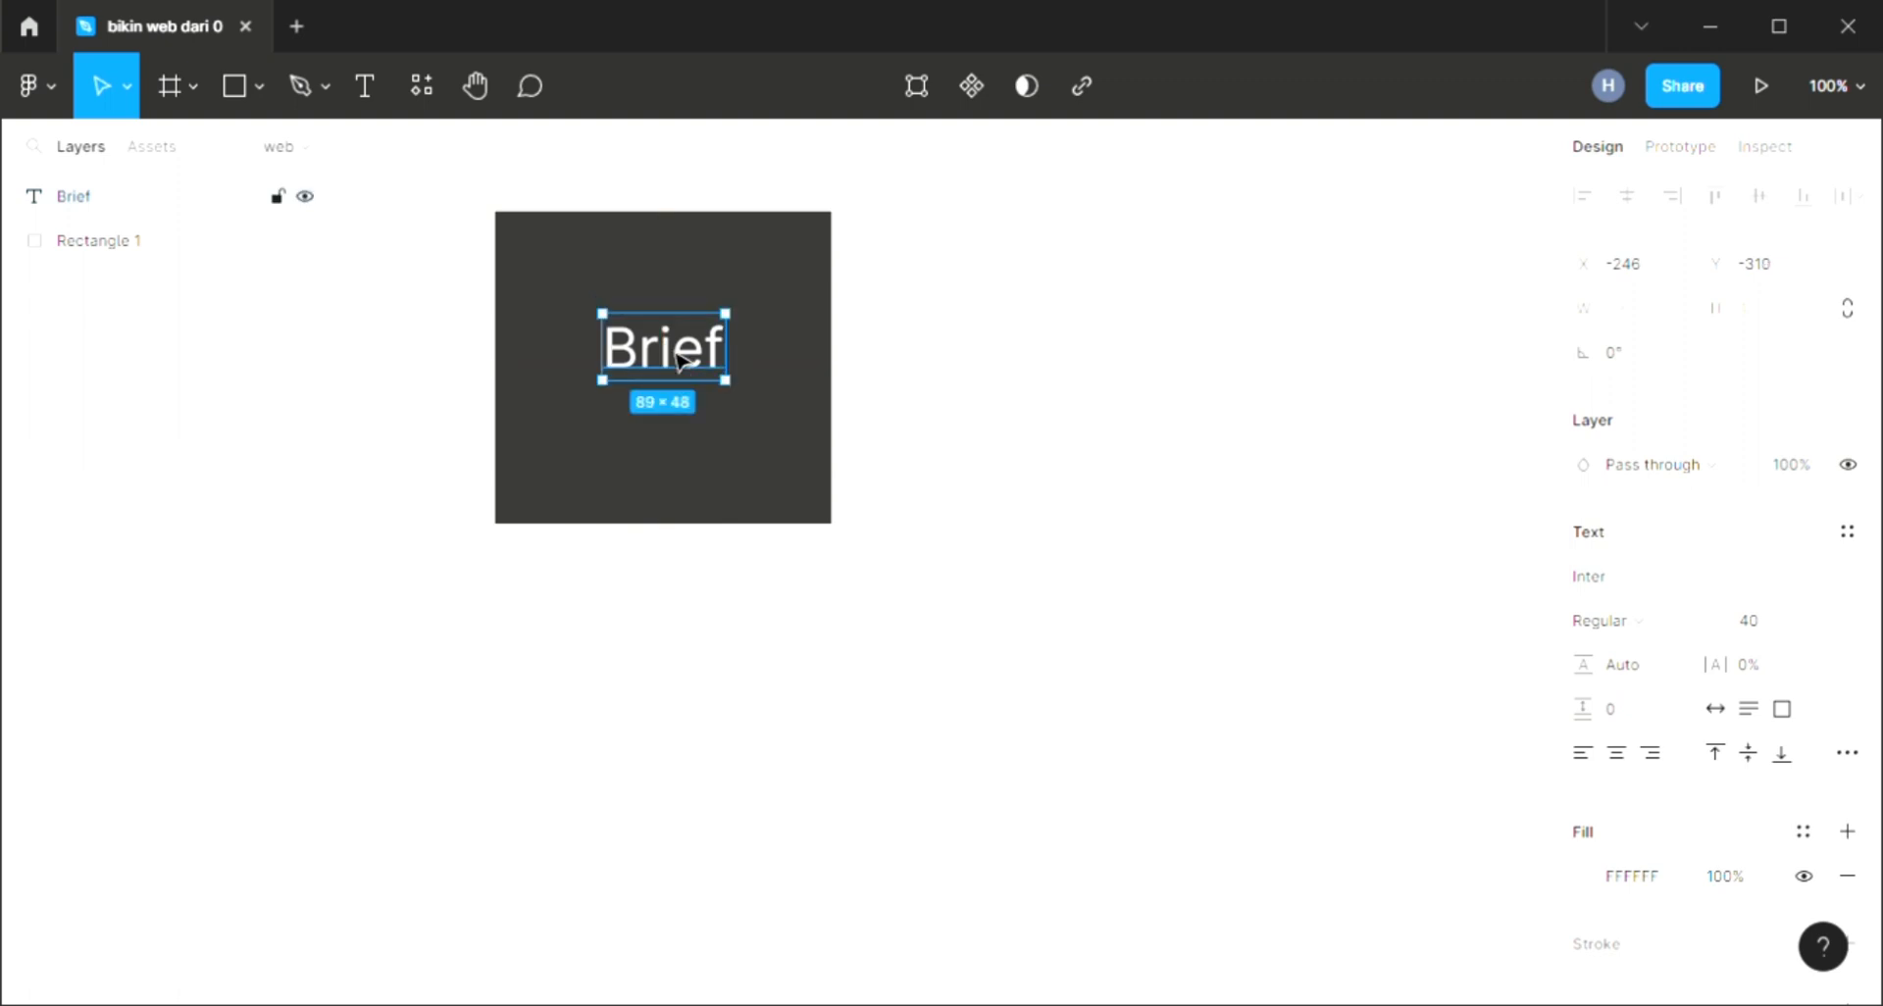
left_click(746, 420)
left_click(470, 312)
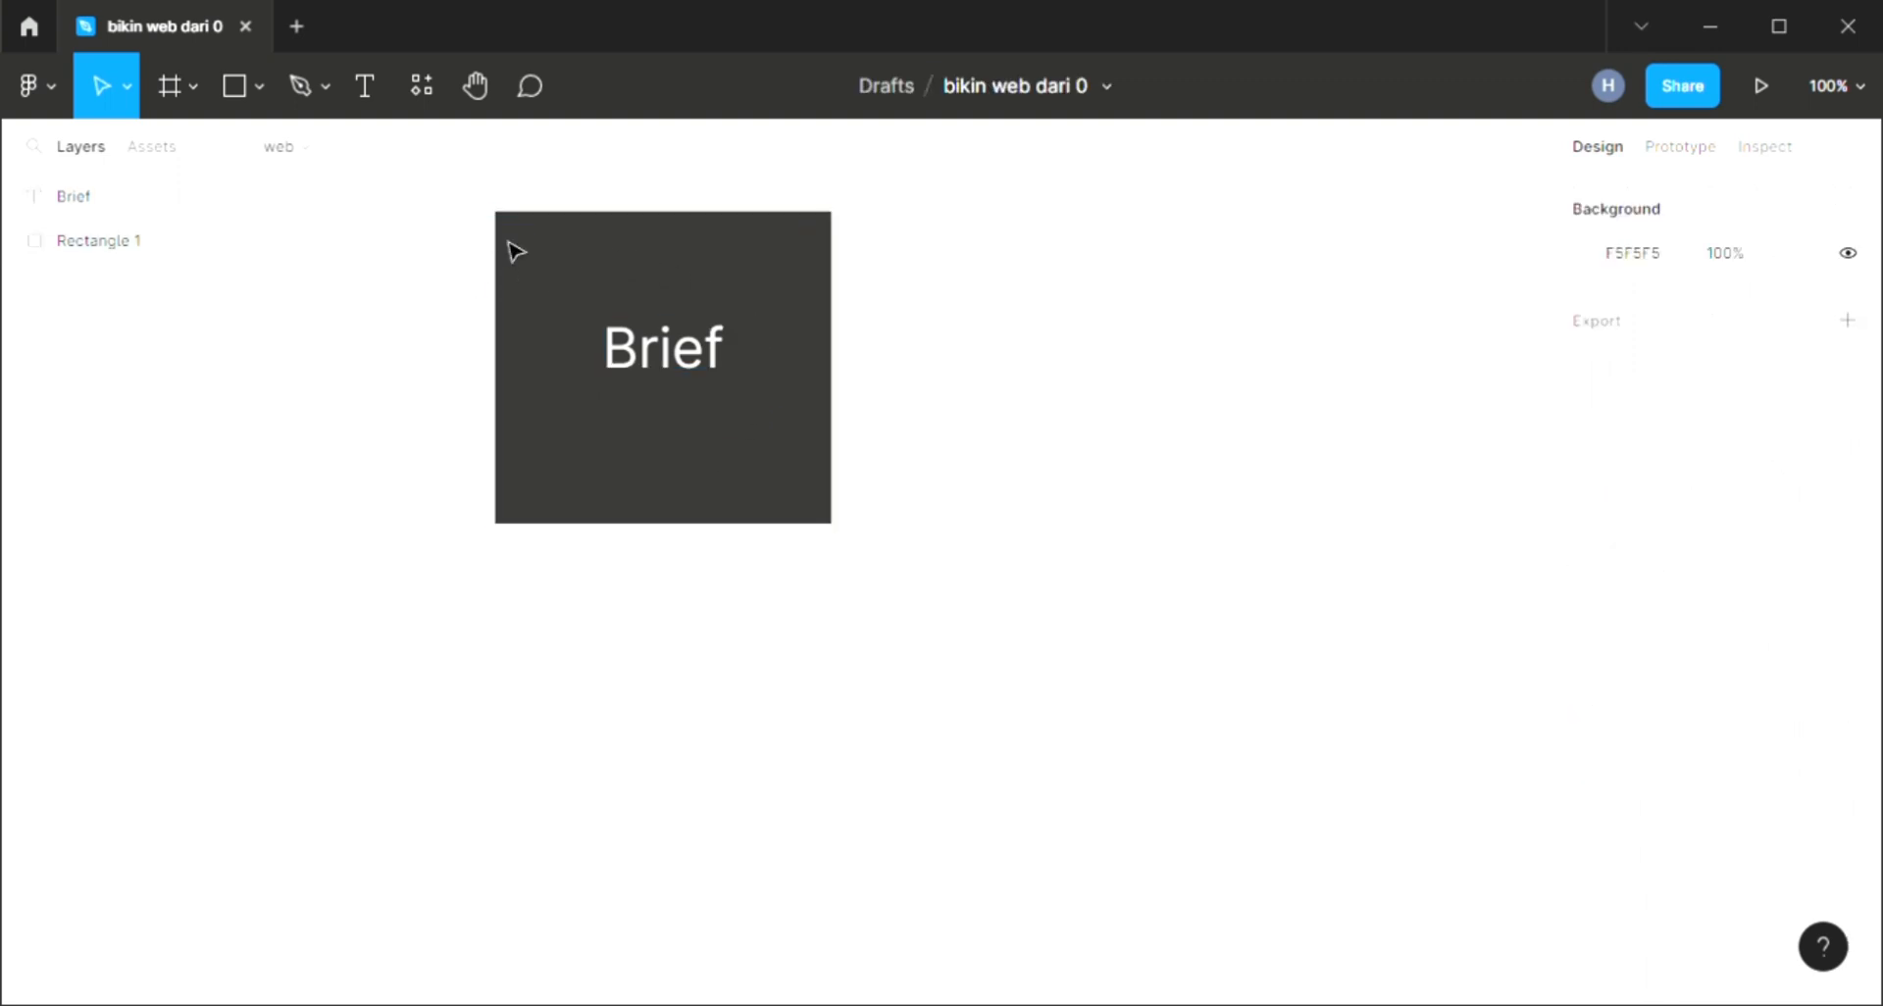
Duplicate the rectangle together with its "Brief" text and place the copy to the right of the original.
left_click(633, 288)
left_click(470, 261)
left_click_drag(461, 252, 845, 480)
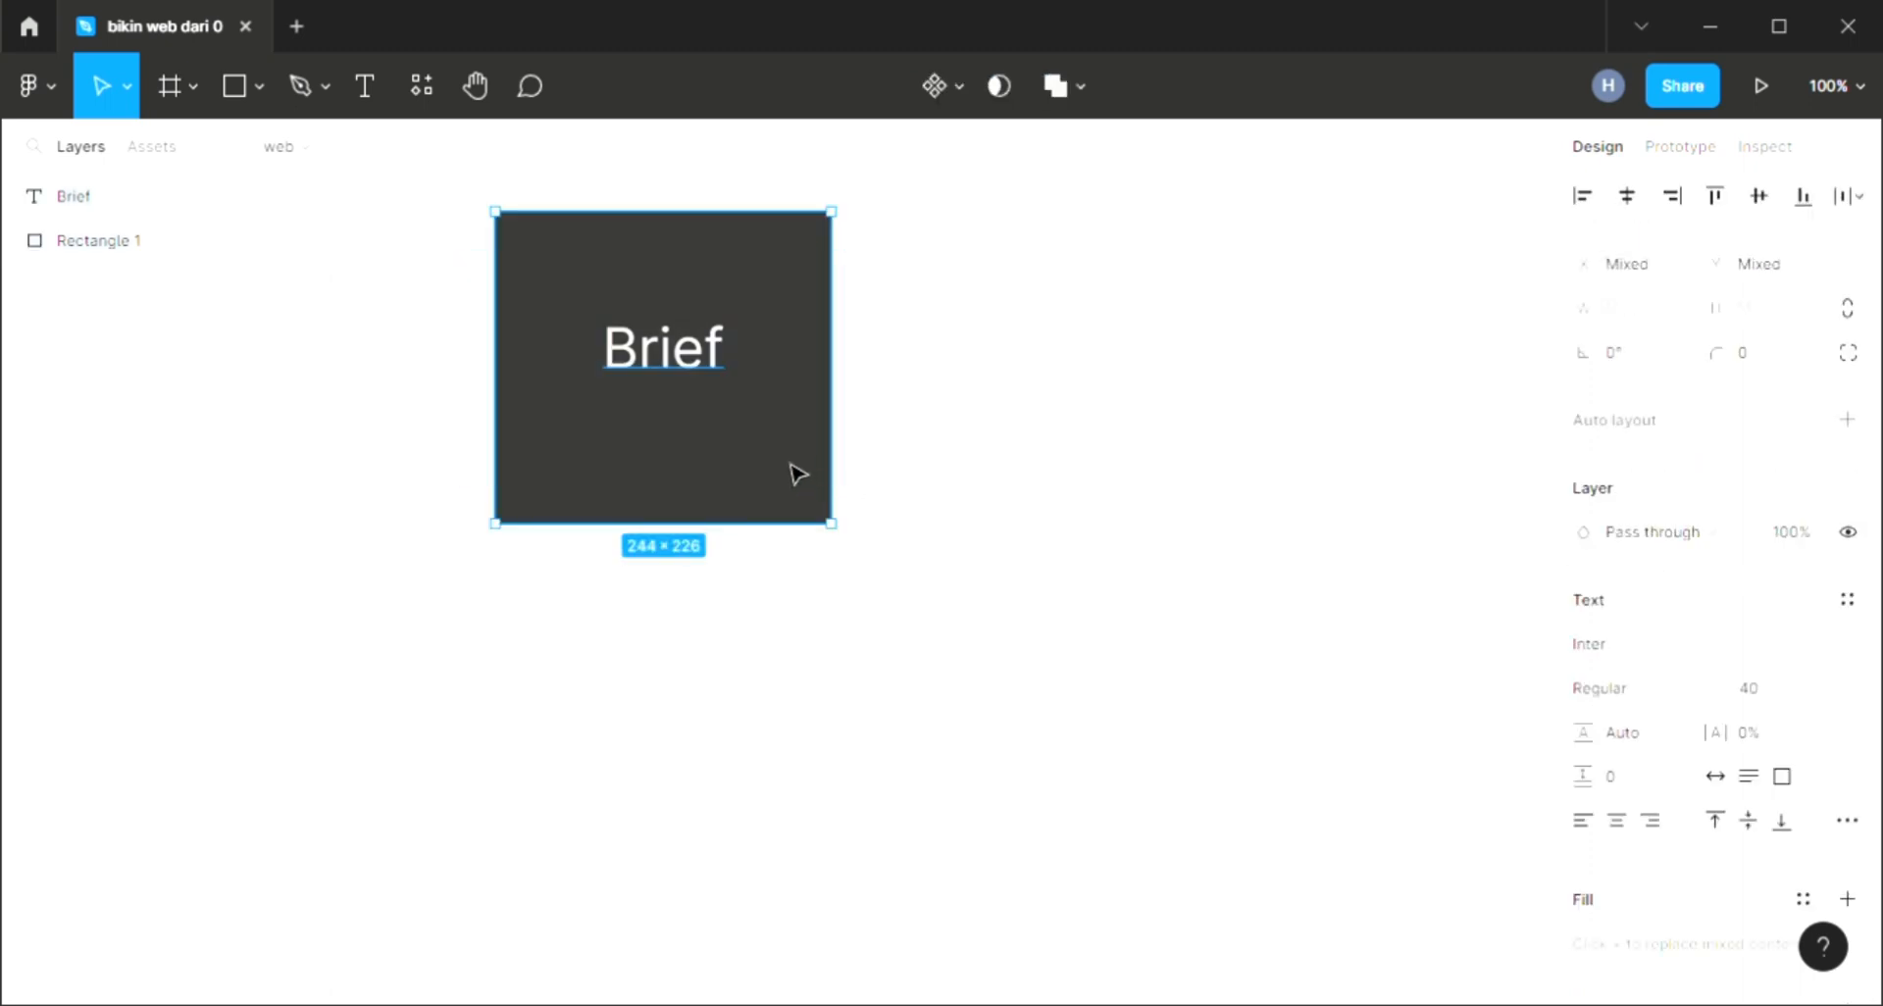
key("ctrl+d")
left_click_drag(723, 424, 1232, 404)
Change the copied card's text to "Research" and center it horizontally on its rectangle.
left_click(624, 365)
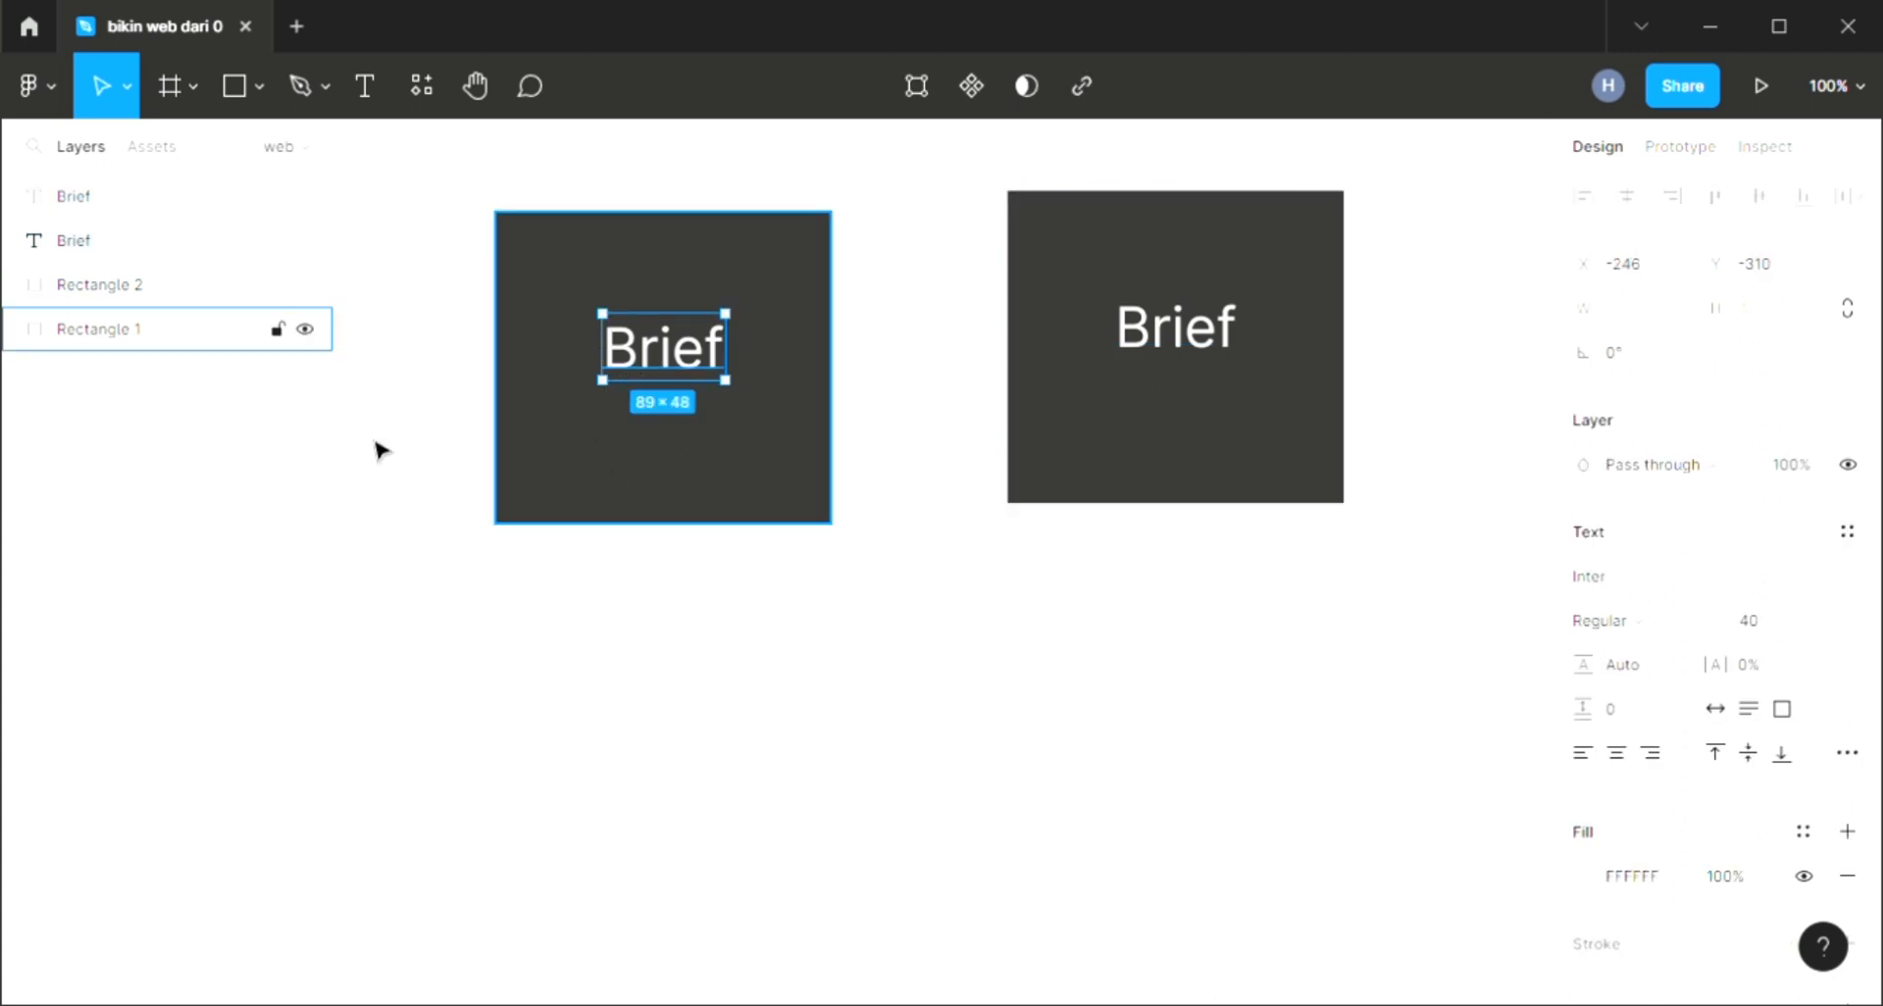
scroll(790, 482, "up", 1)
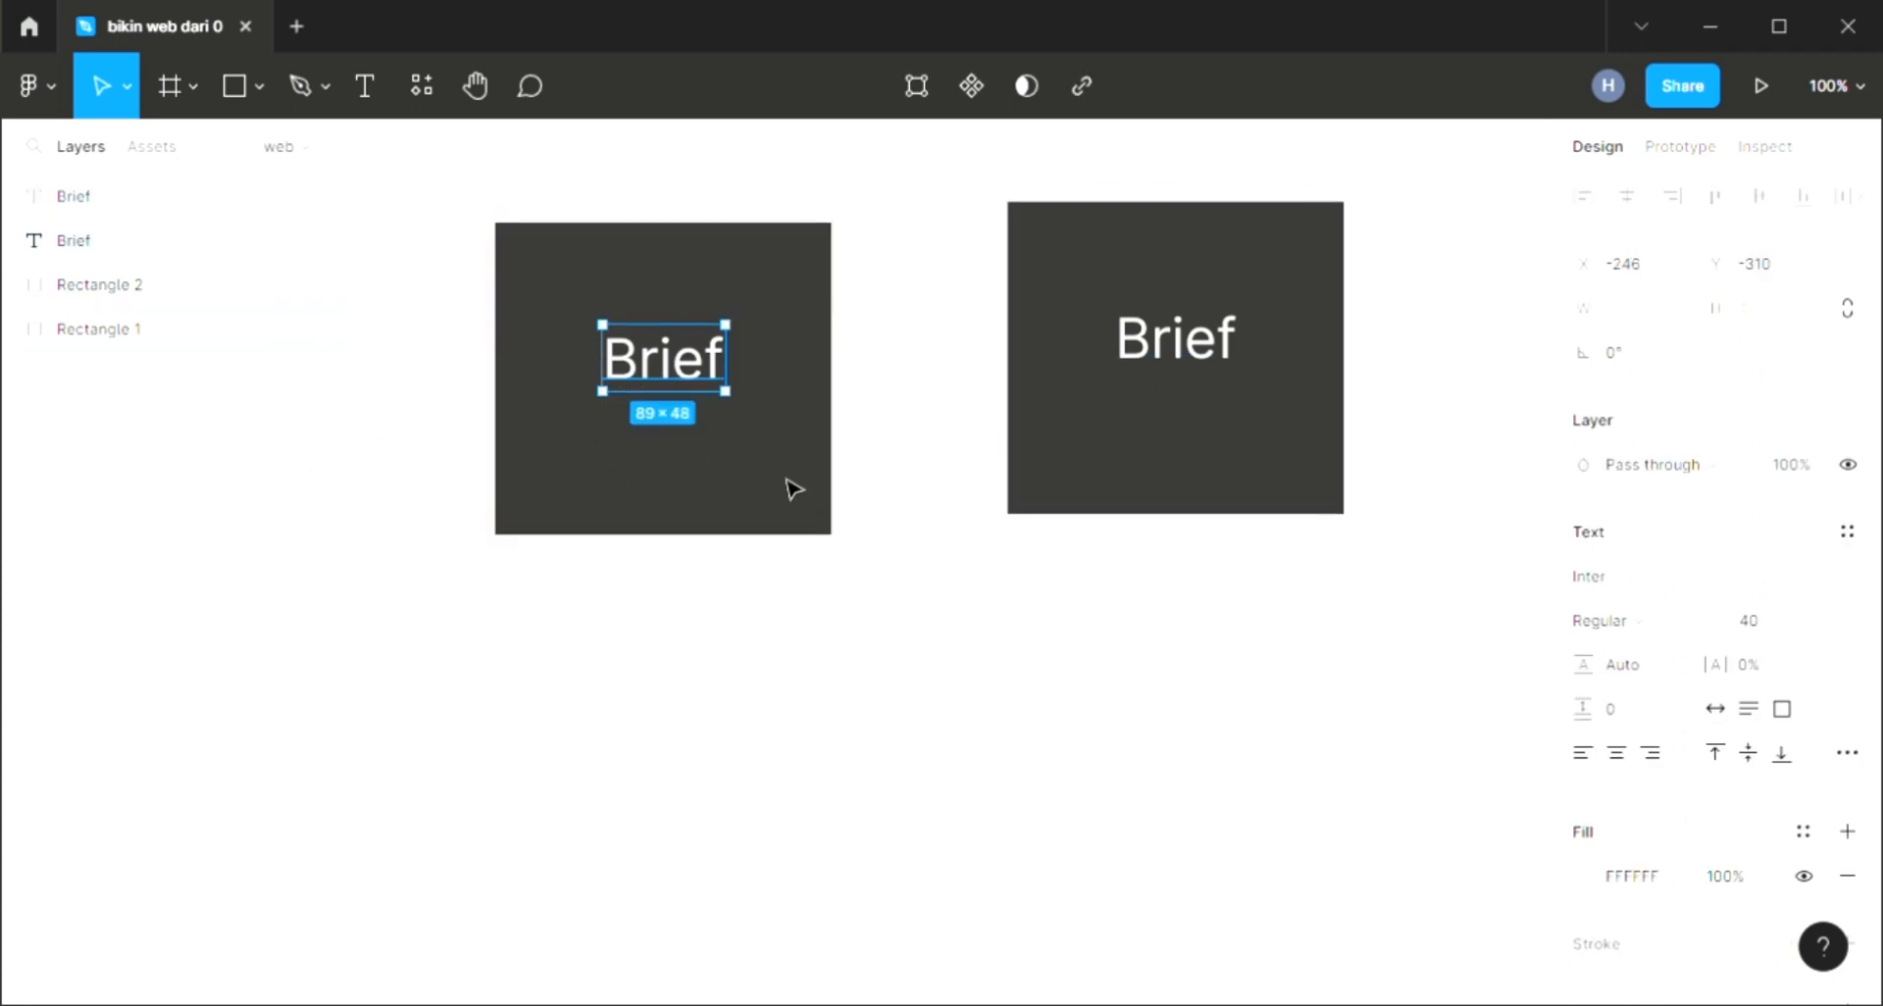
scroll(820, 473, "right", 2)
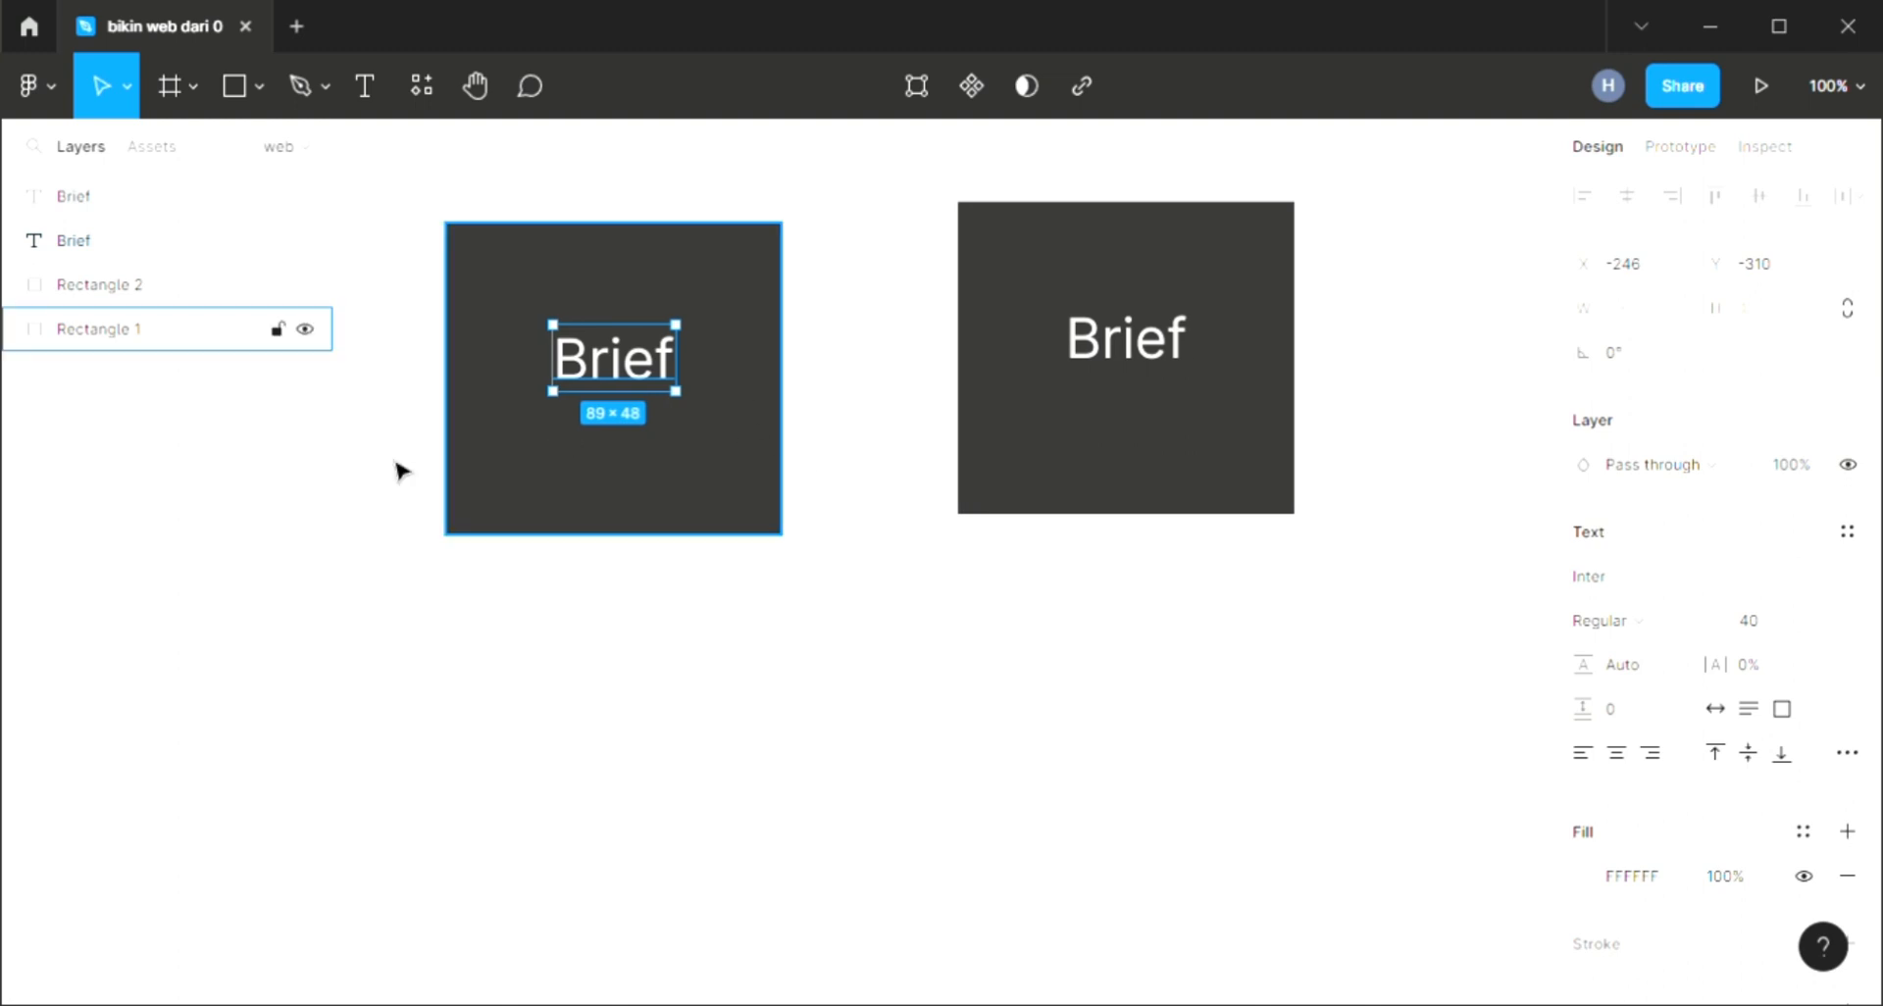
left_click(1128, 363)
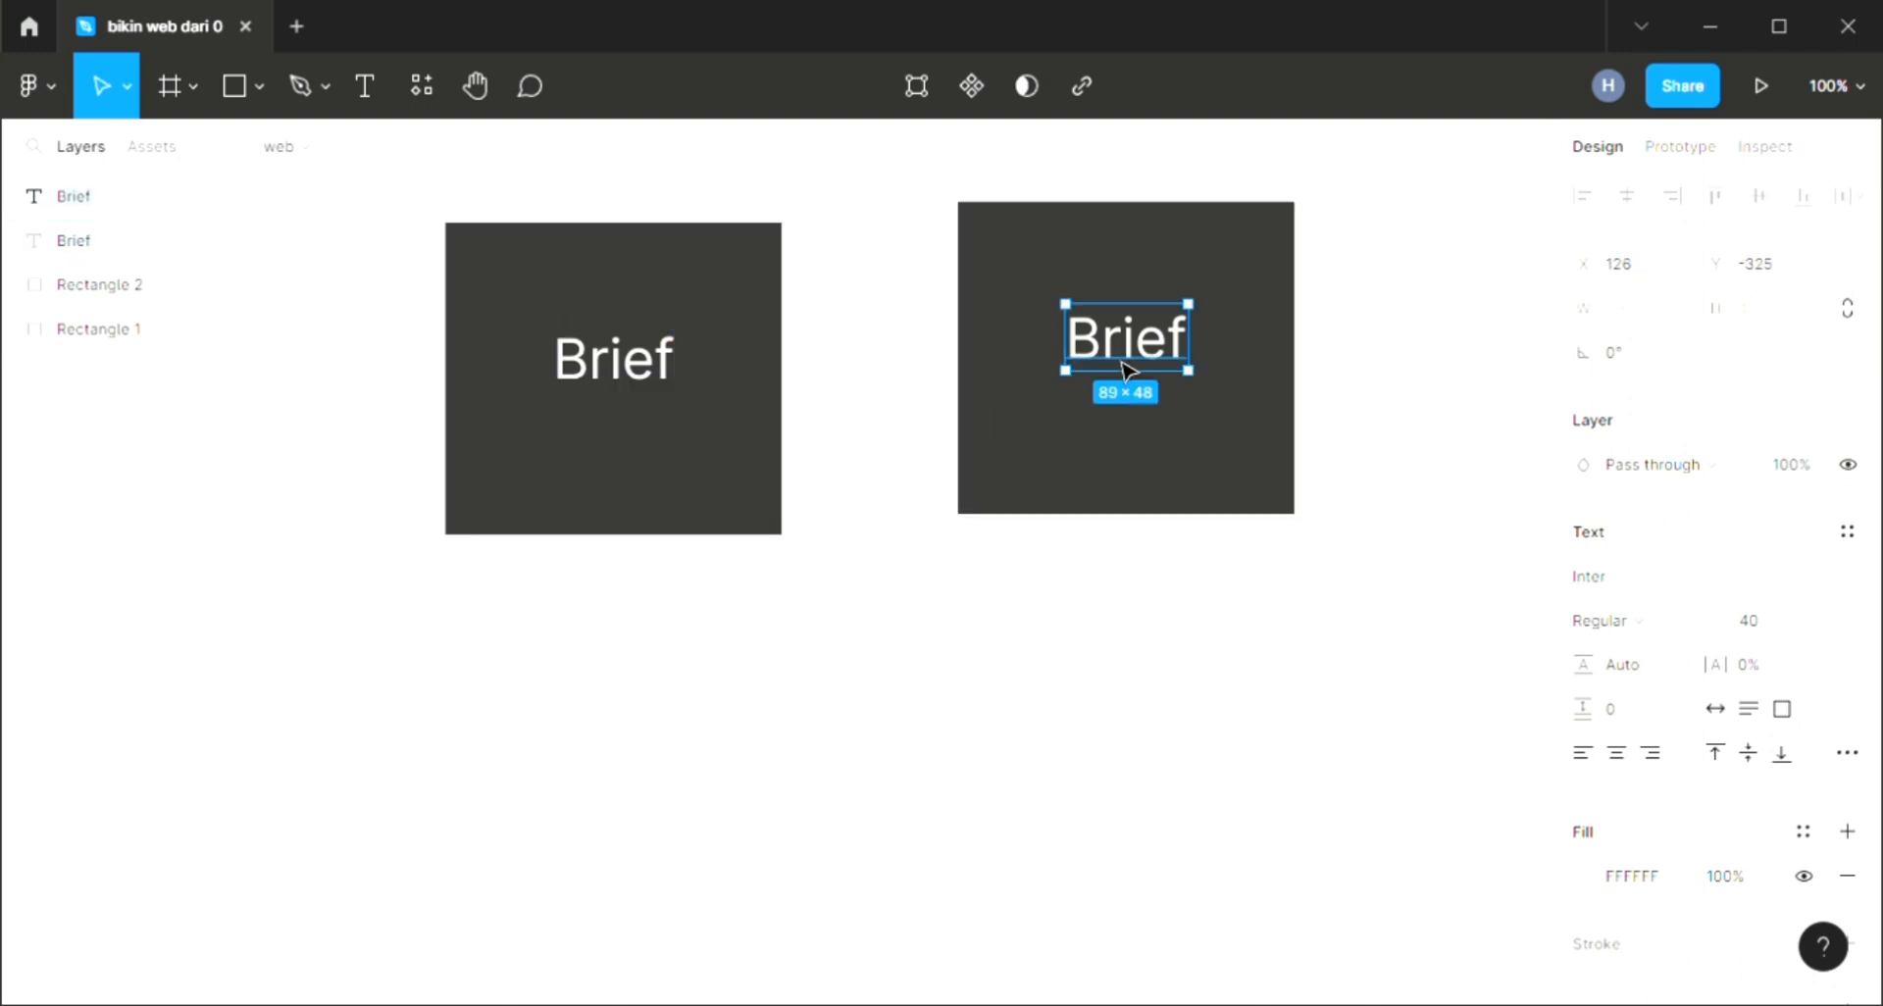
double_click(1128, 368)
type("R")
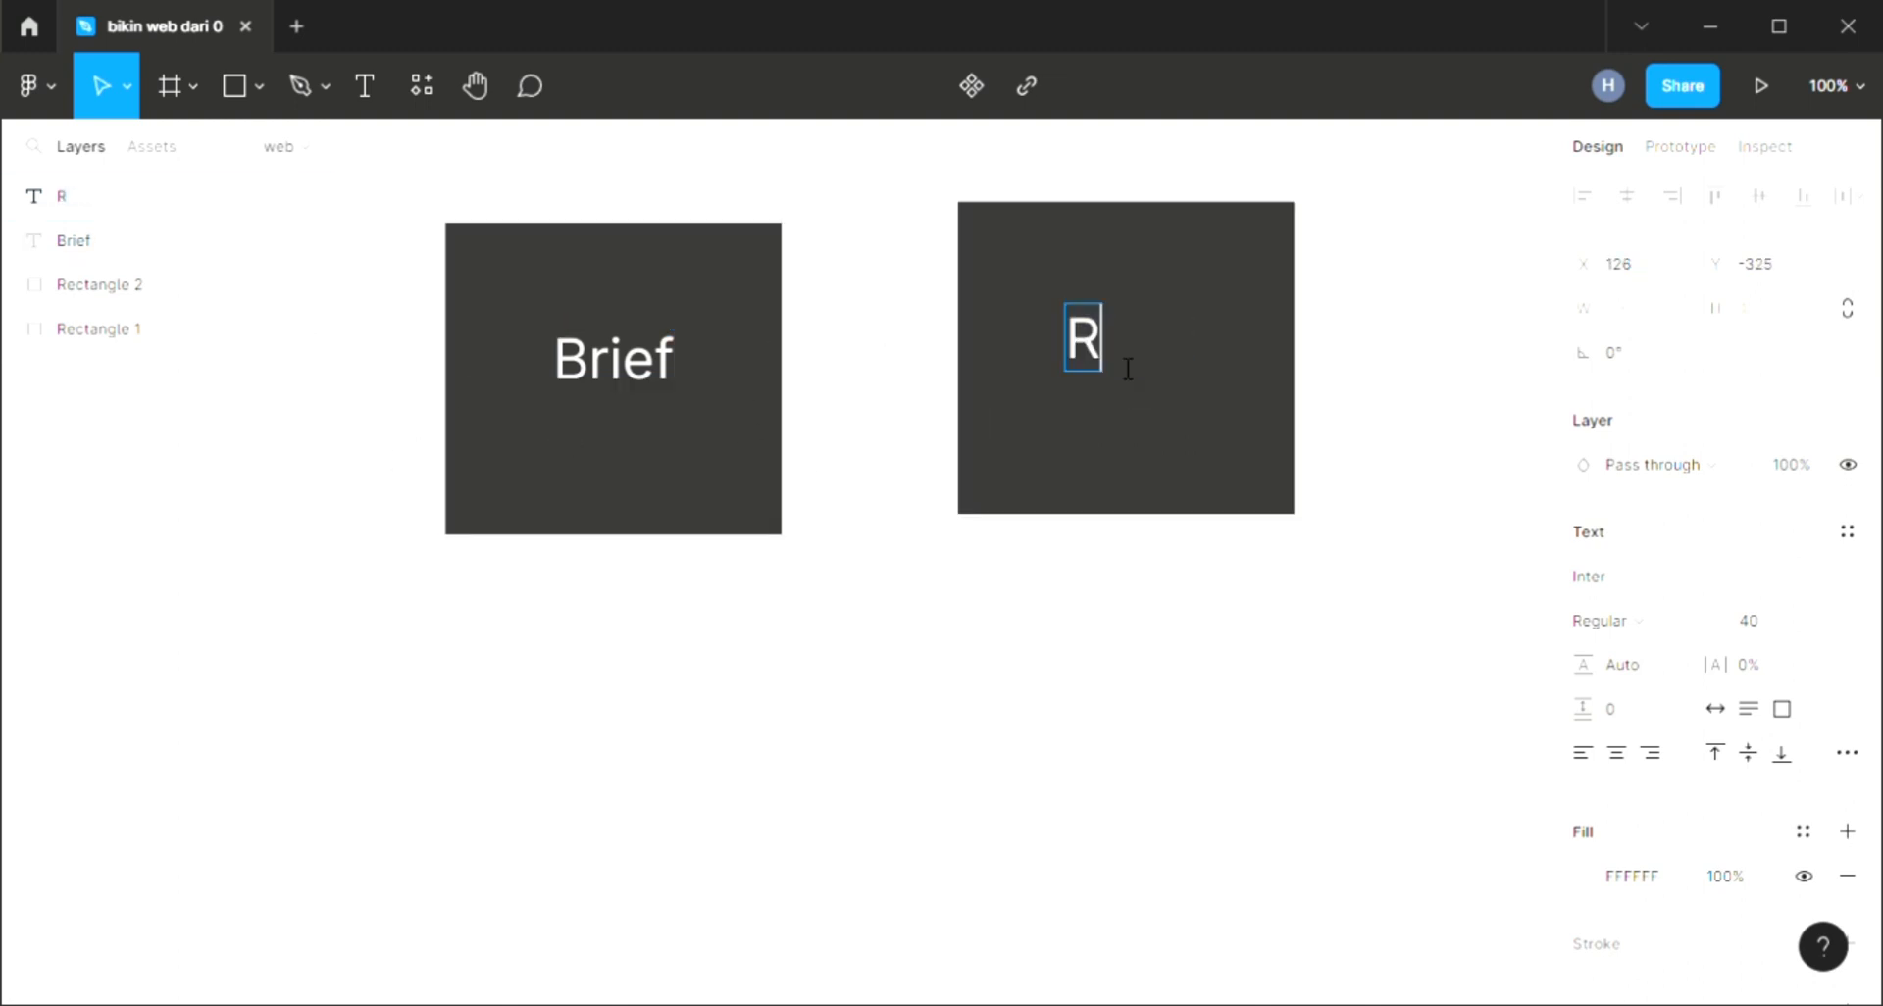
type("esearch")
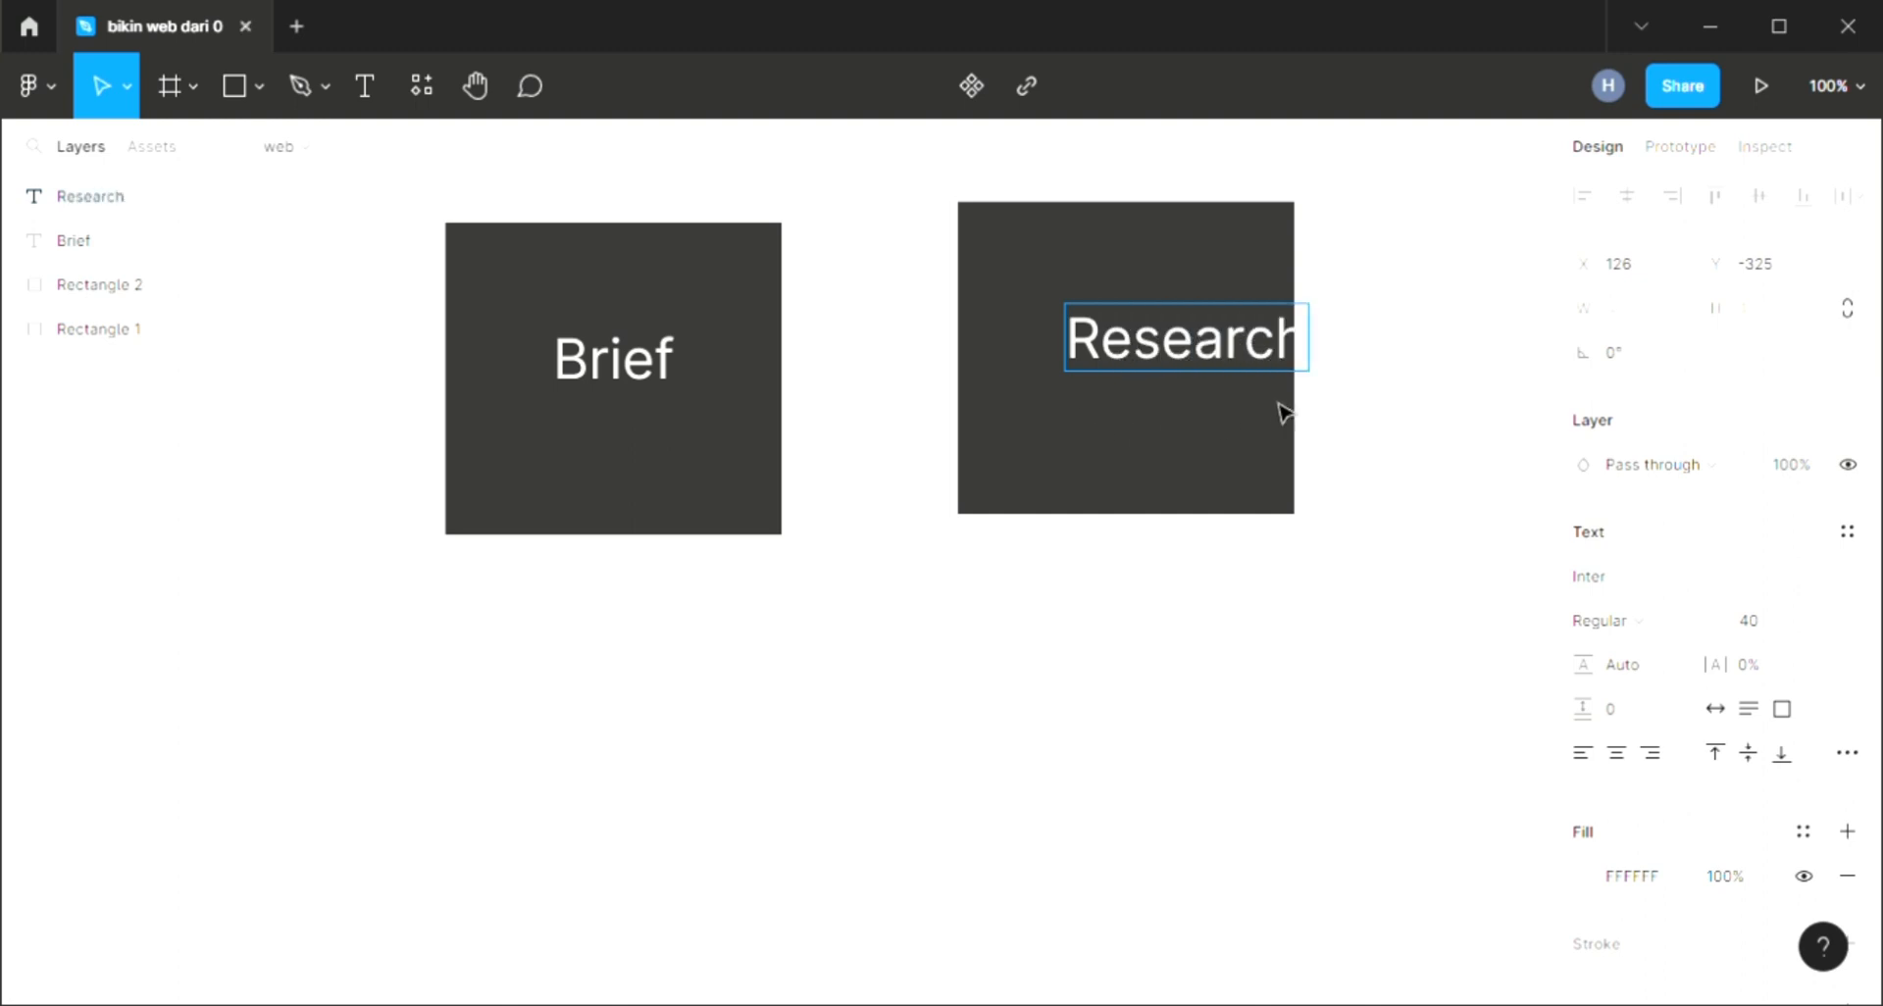
key("Escape")
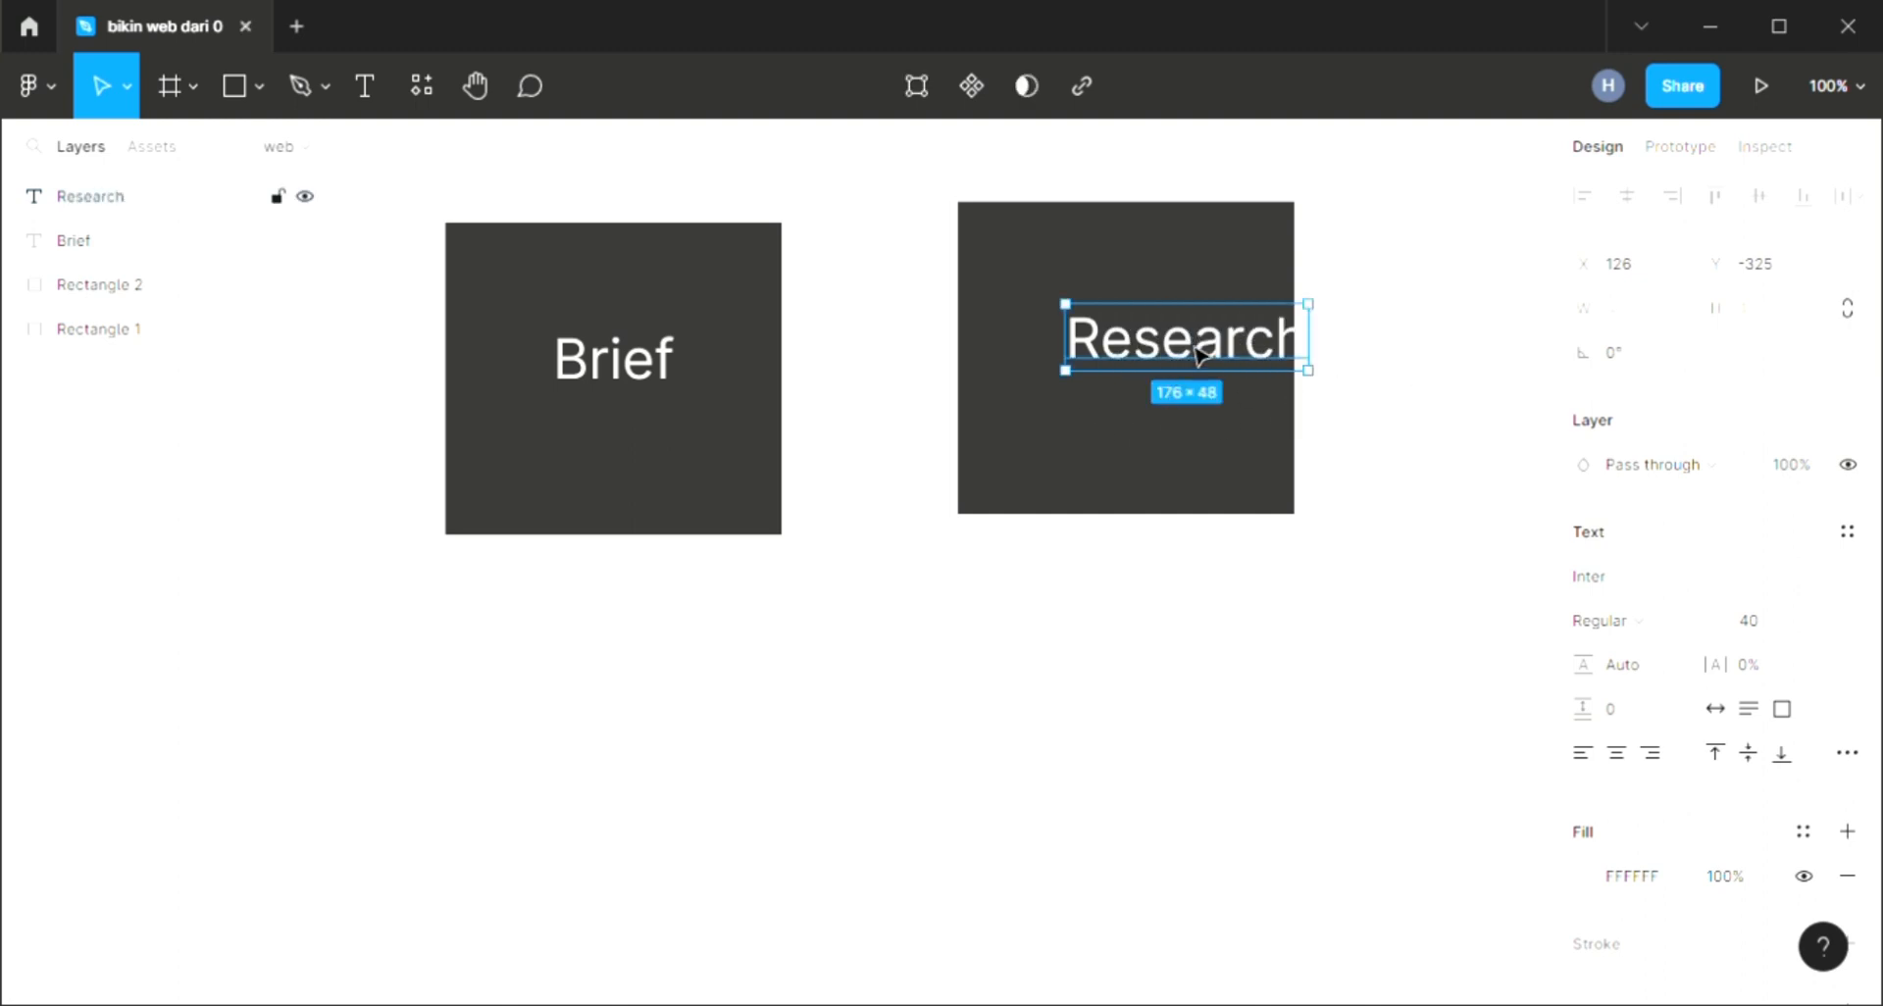
left_click_drag(1206, 354, 1146, 360)
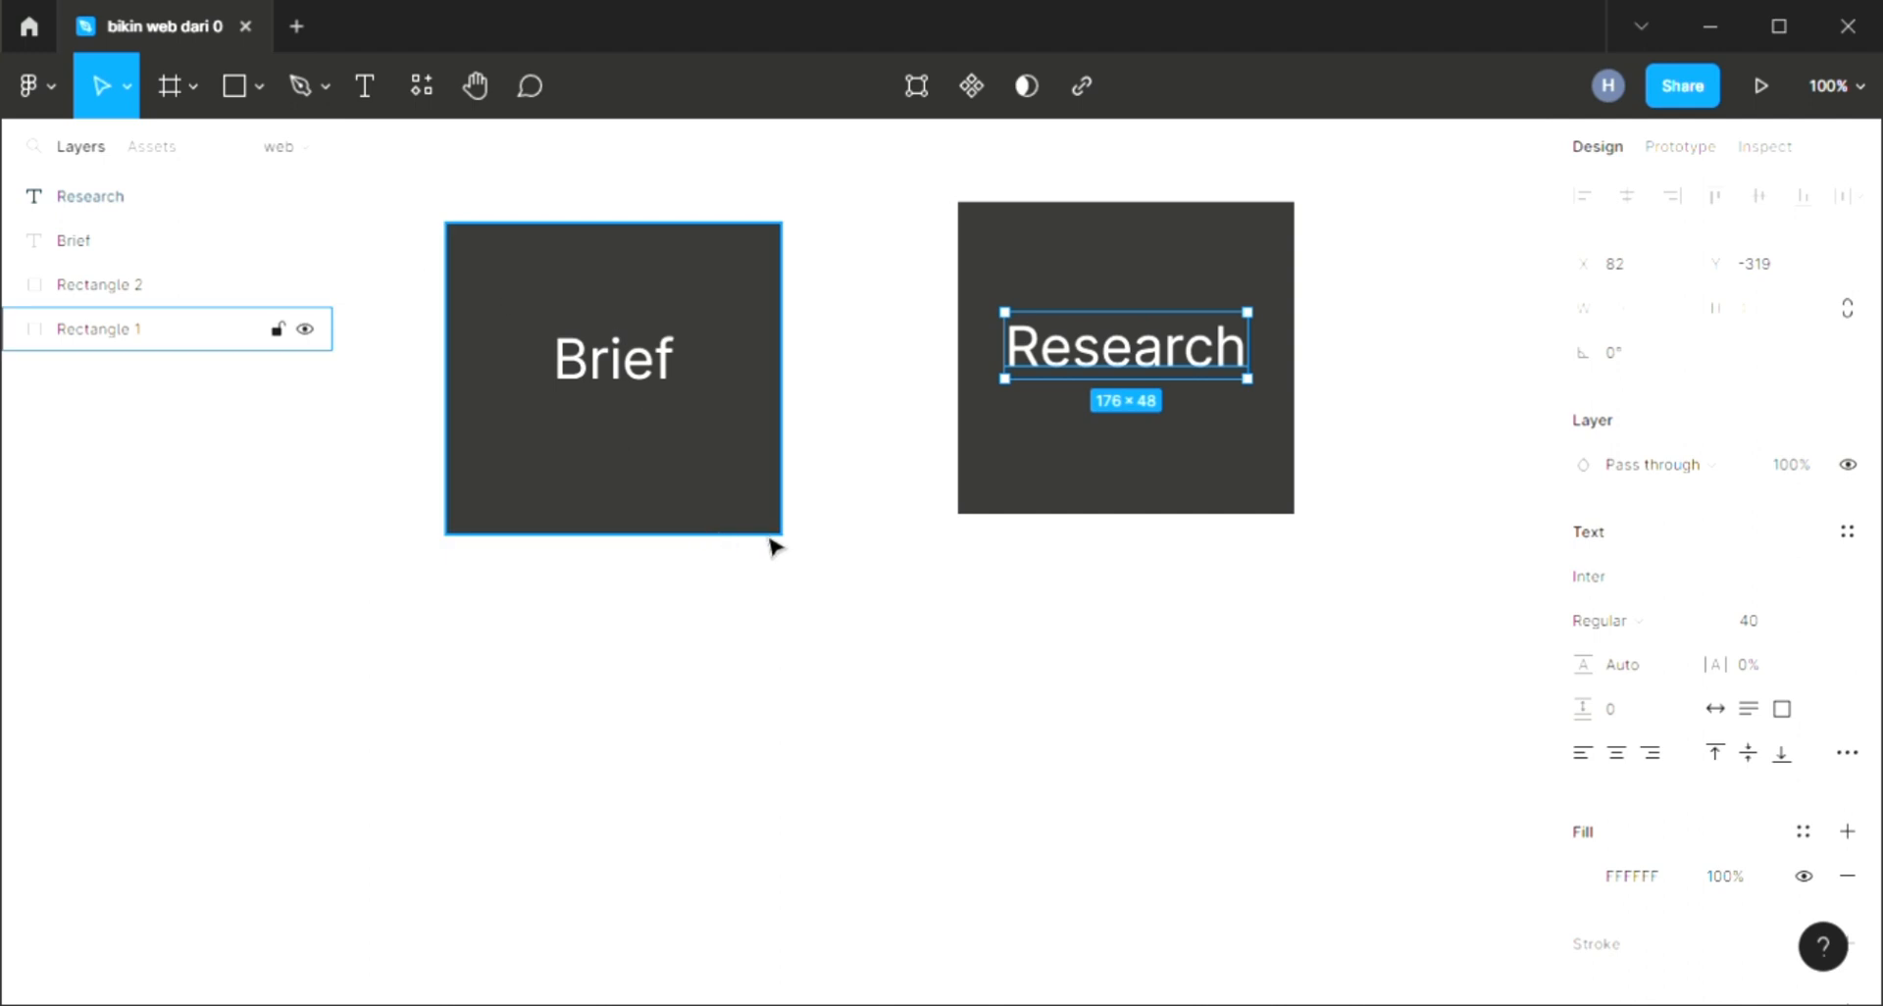
Shift the rectangle behind "Research" slightly toward the Brief card and move the "Research" text lower on it.
left_click(1137, 500)
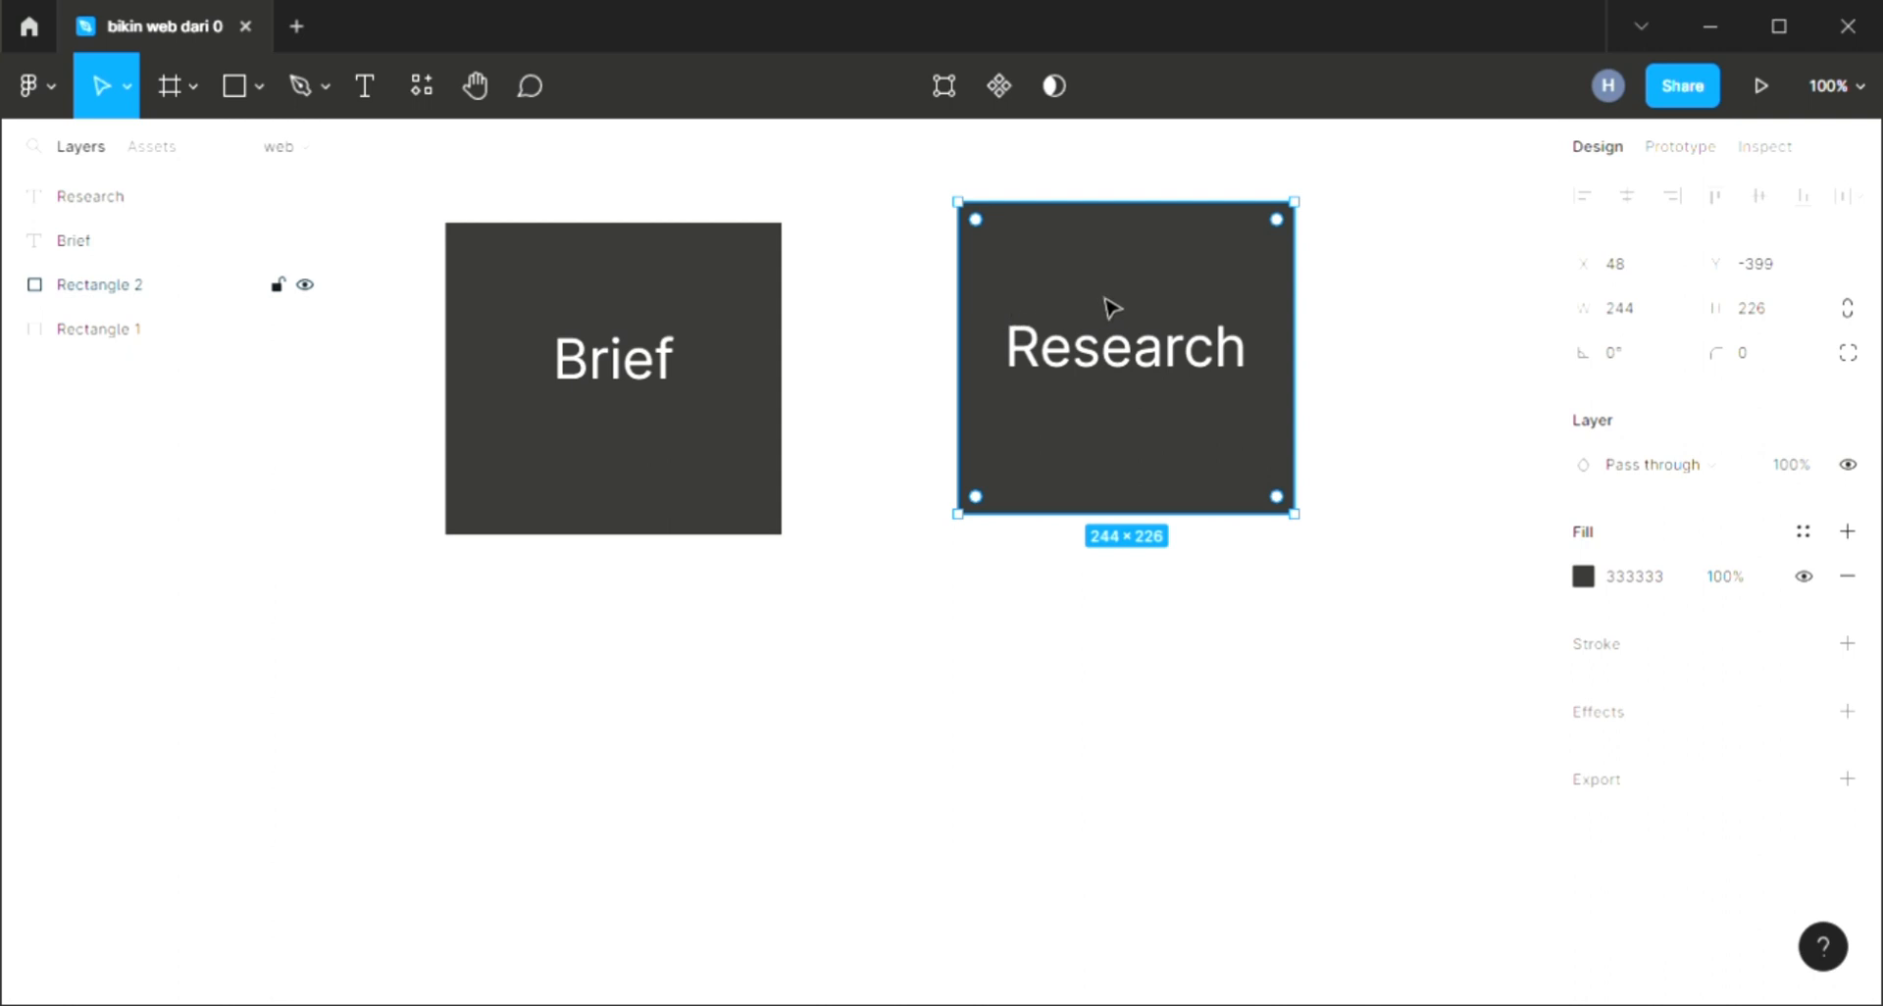
left_click_drag(1112, 307, 1086, 316)
left_click_drag(1092, 379, 1091, 428)
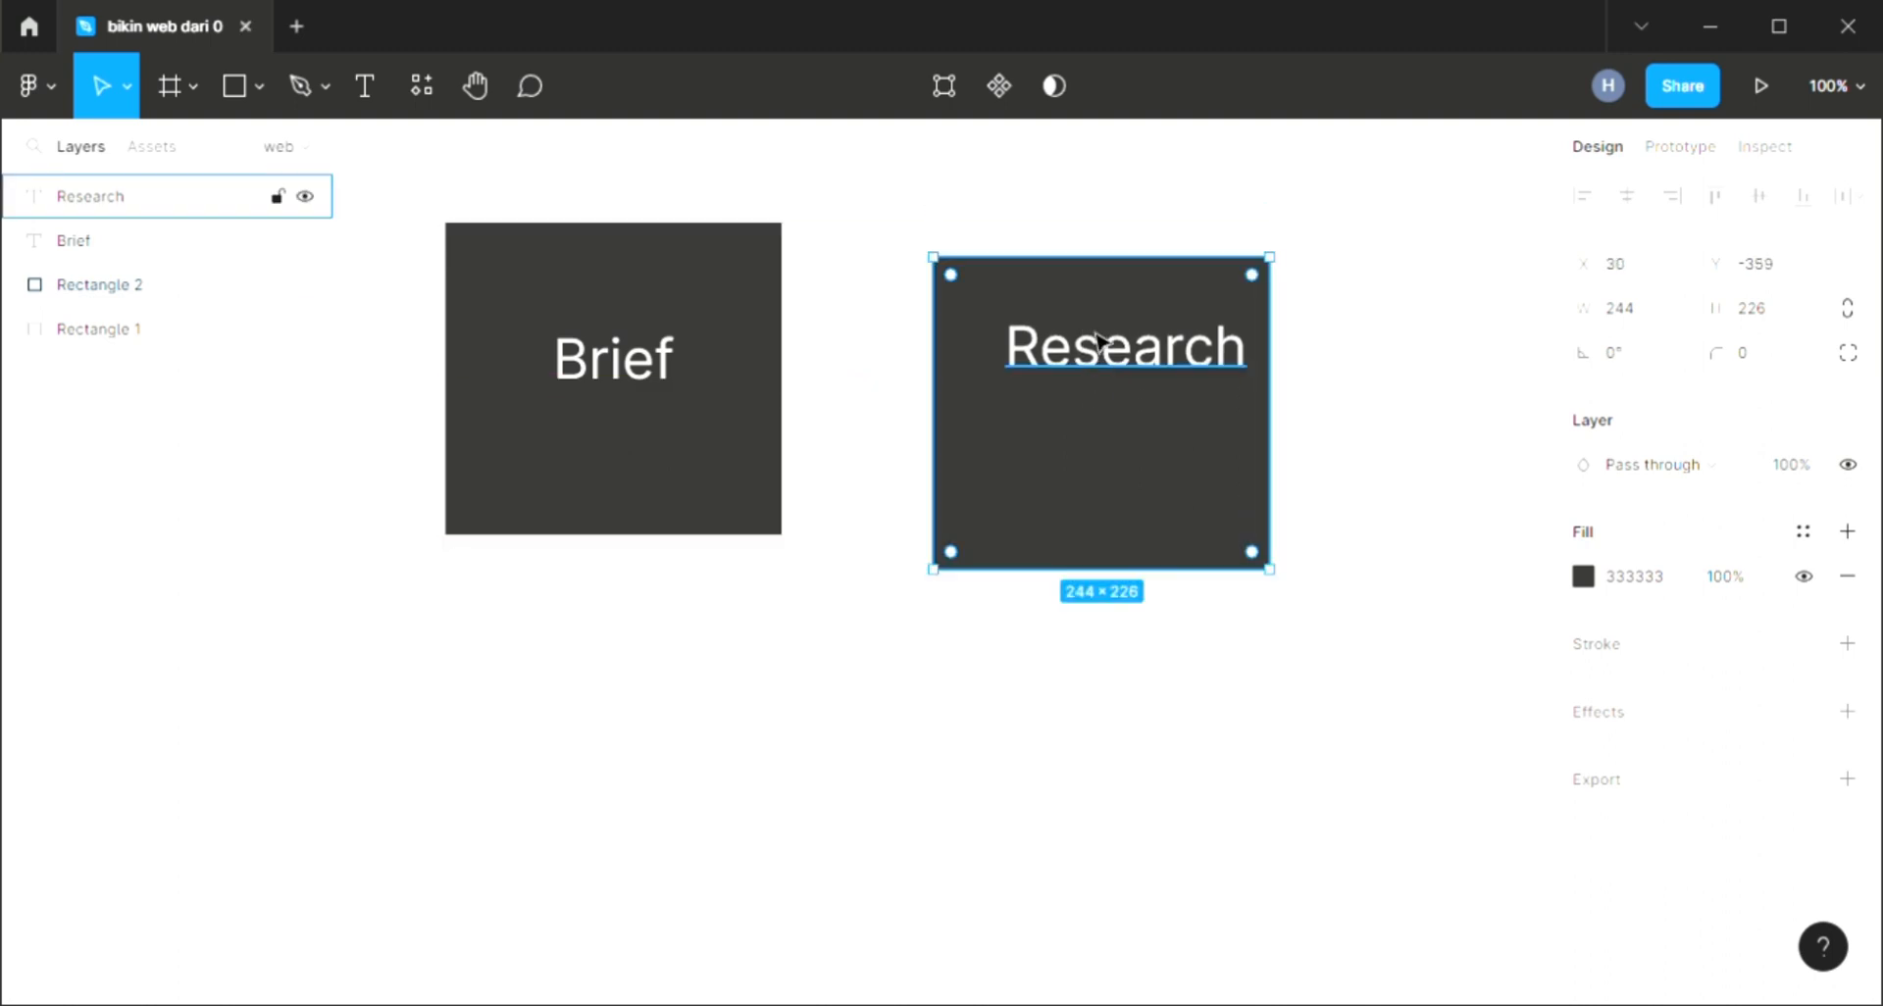
left_click_drag(1099, 333, 1114, 283)
left_click(1085, 368)
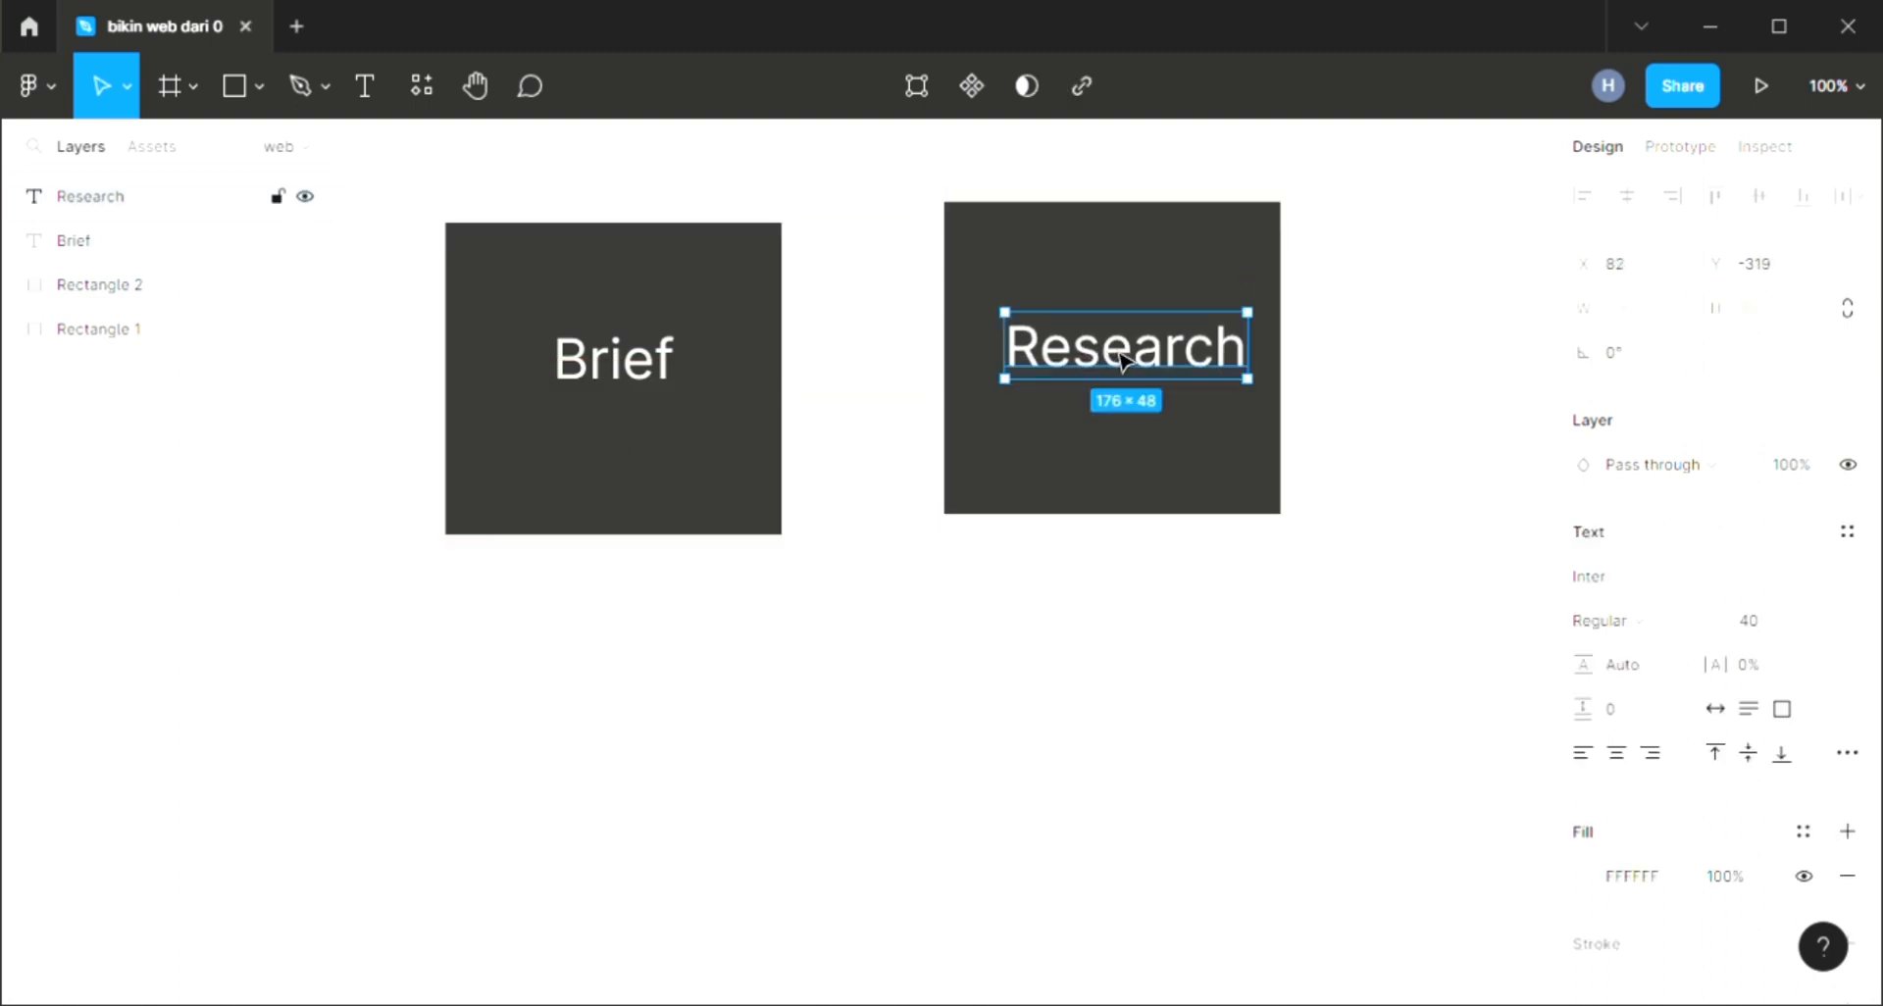
left_click_drag(1085, 368, 1084, 395)
Move the whole Research card closer to the Brief card with their top edges aligned.
left_click(1132, 564)
left_click_drag(933, 175, 1291, 516)
left_click_drag(1197, 408, 1102, 433)
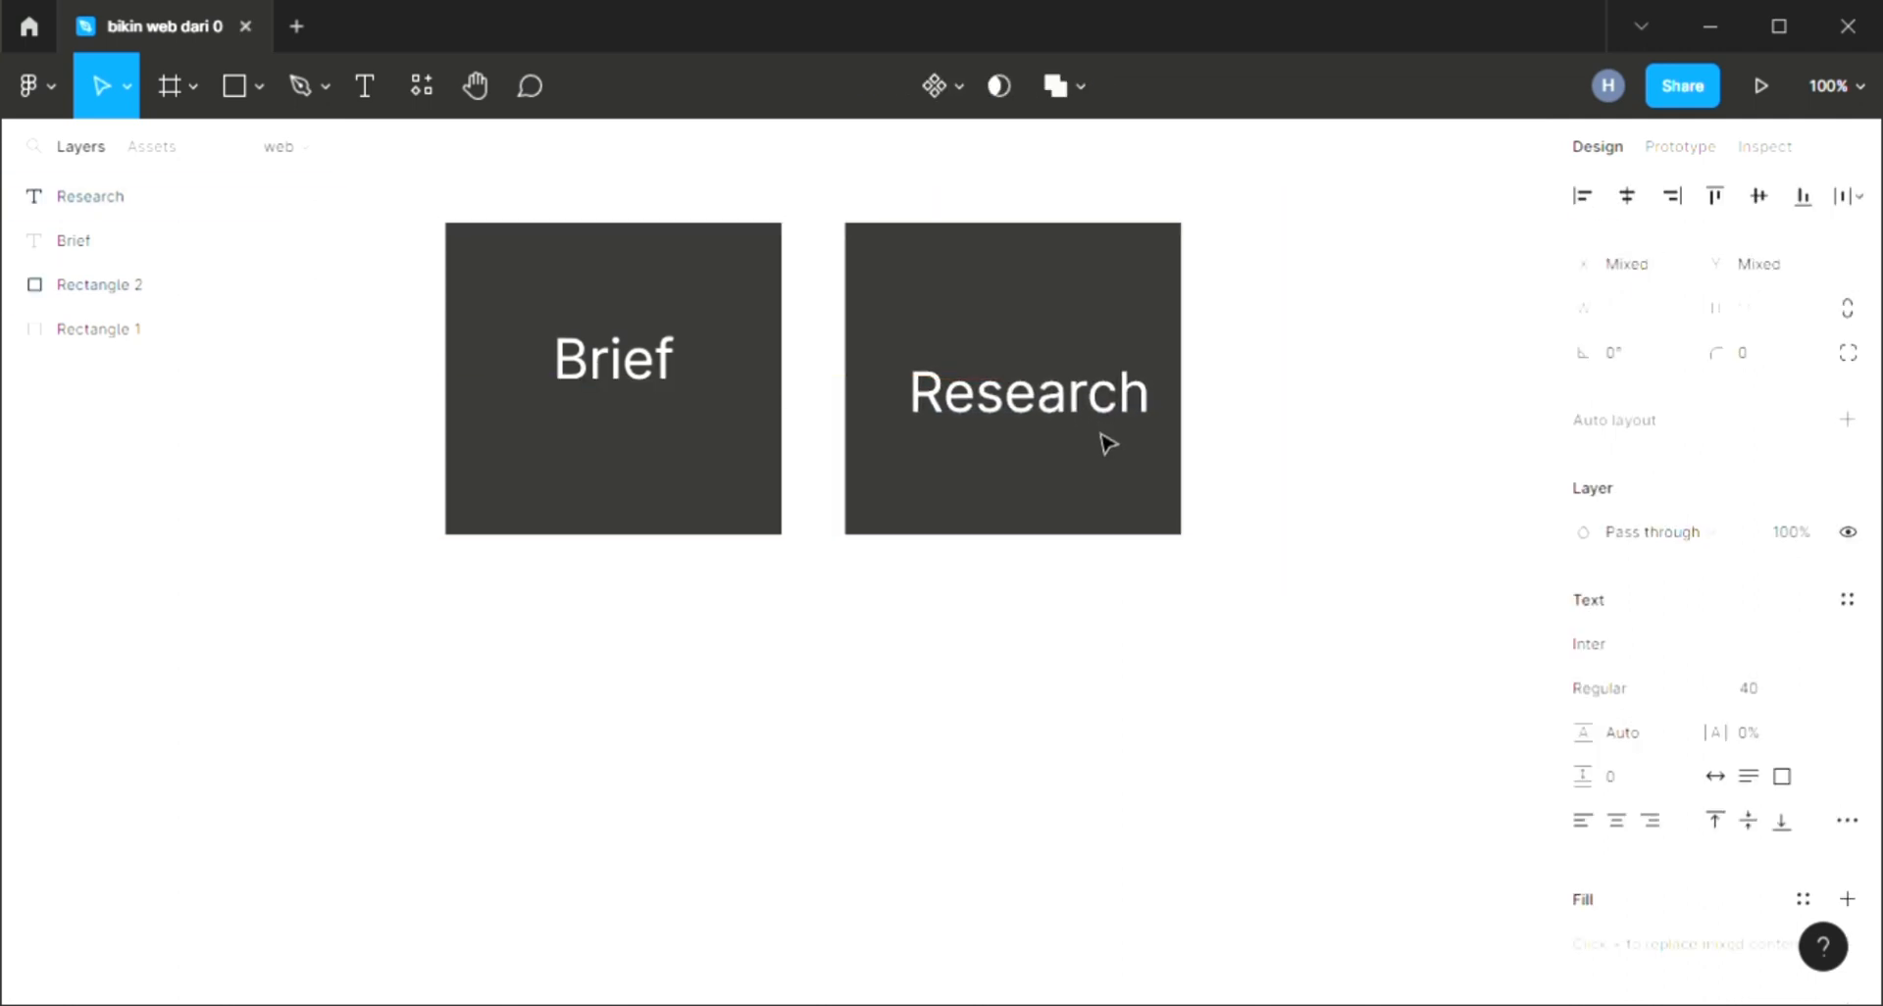
left_click(1081, 549)
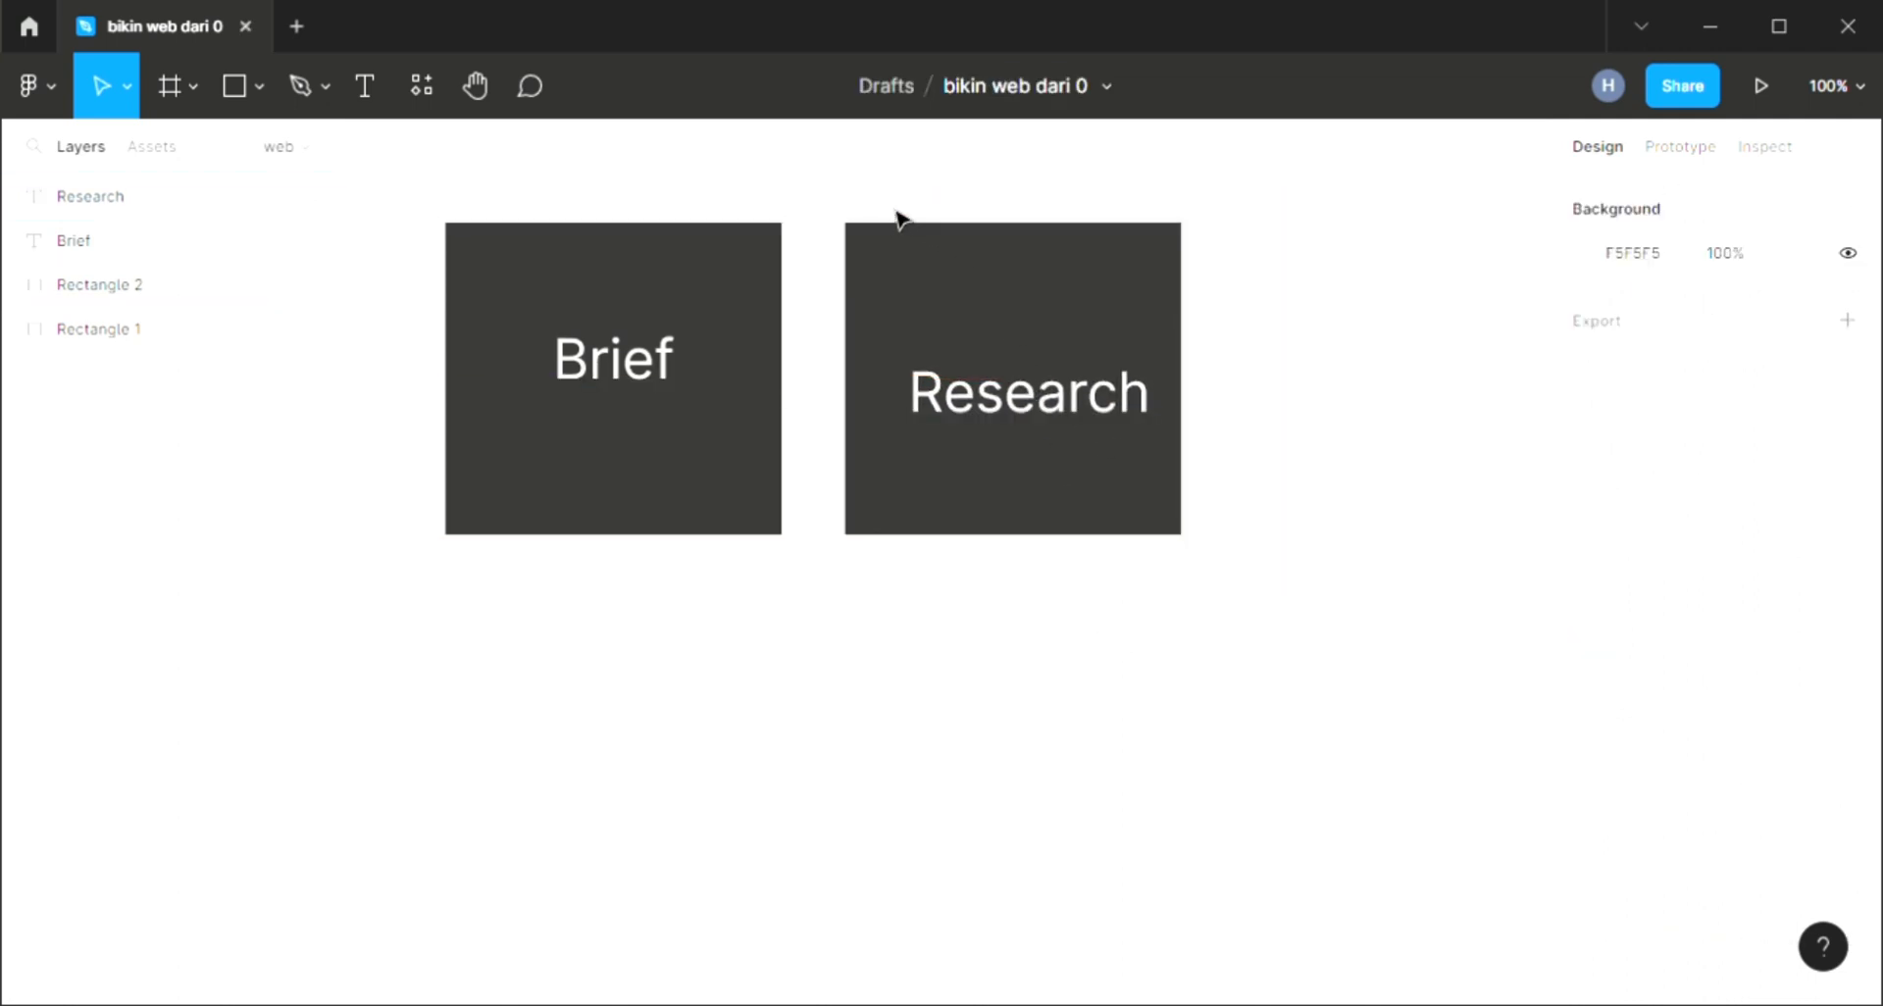
Duplicate the Research card and place the copy directly below the Brief card, aligned with its left edge.
left_click_drag(889, 200, 1084, 513)
key("ctrl+d")
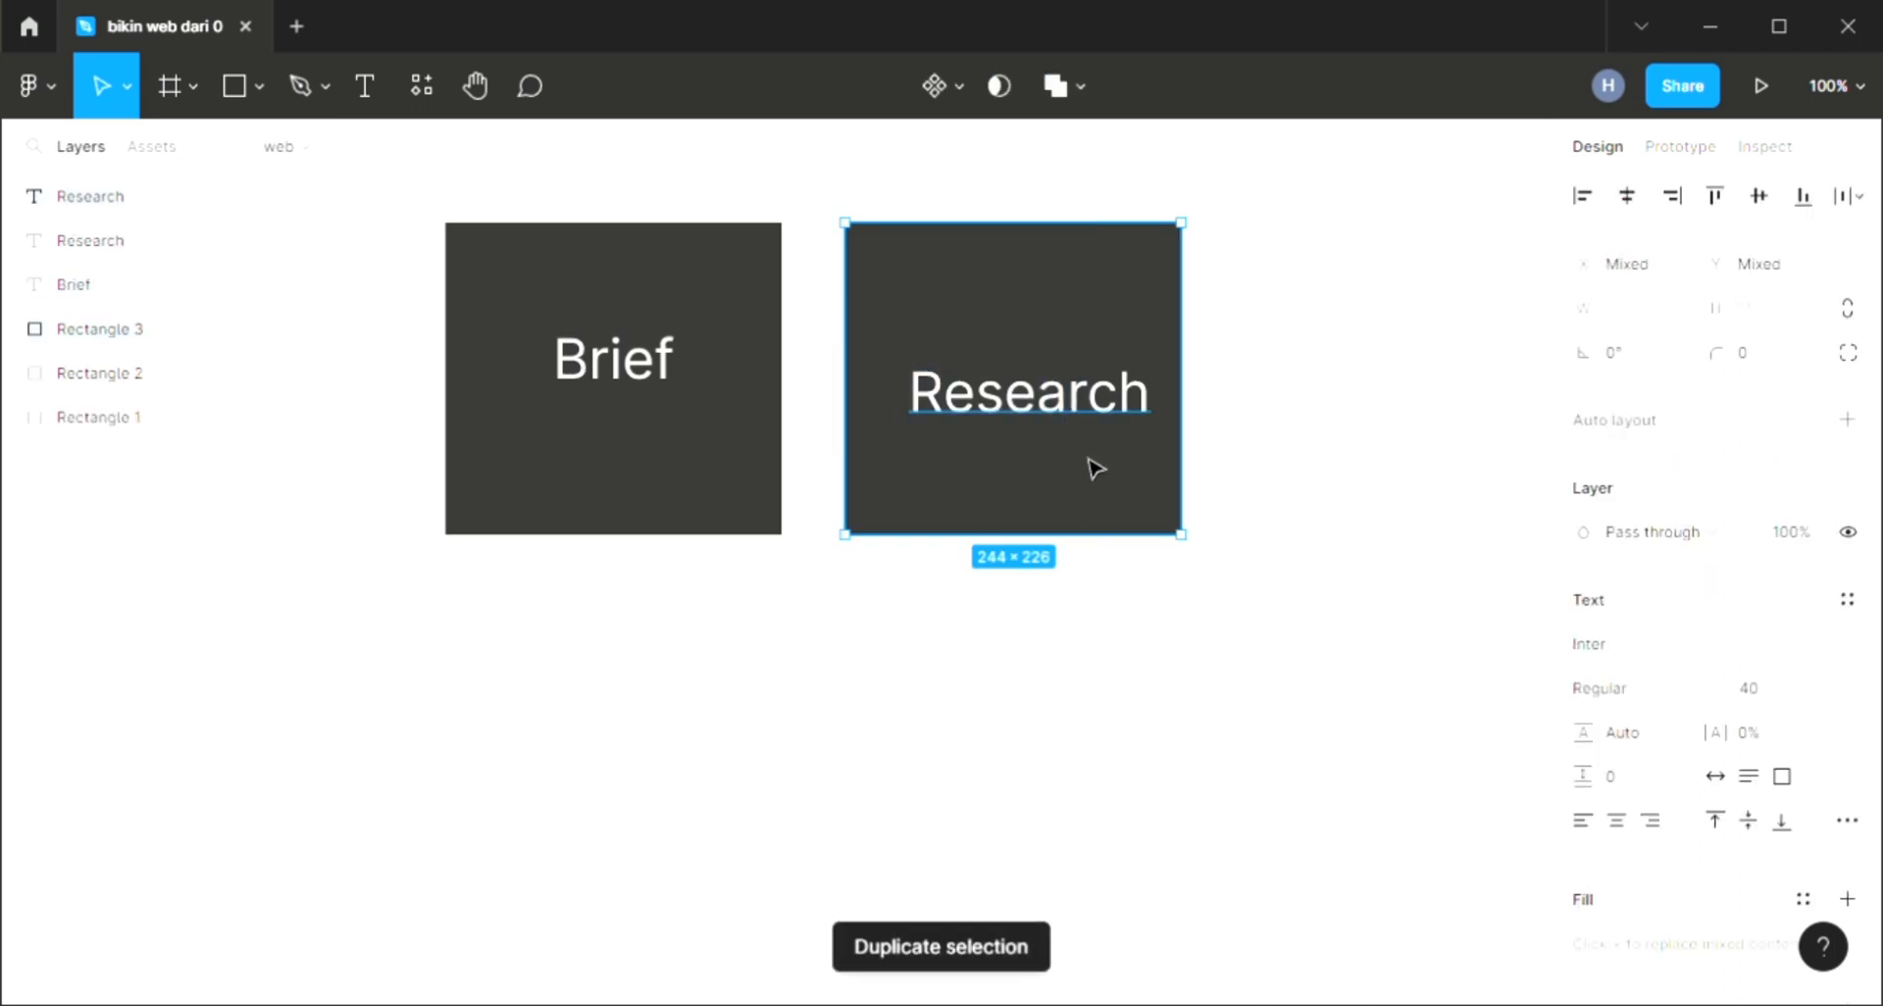
left_click_drag(1072, 387, 674, 759)
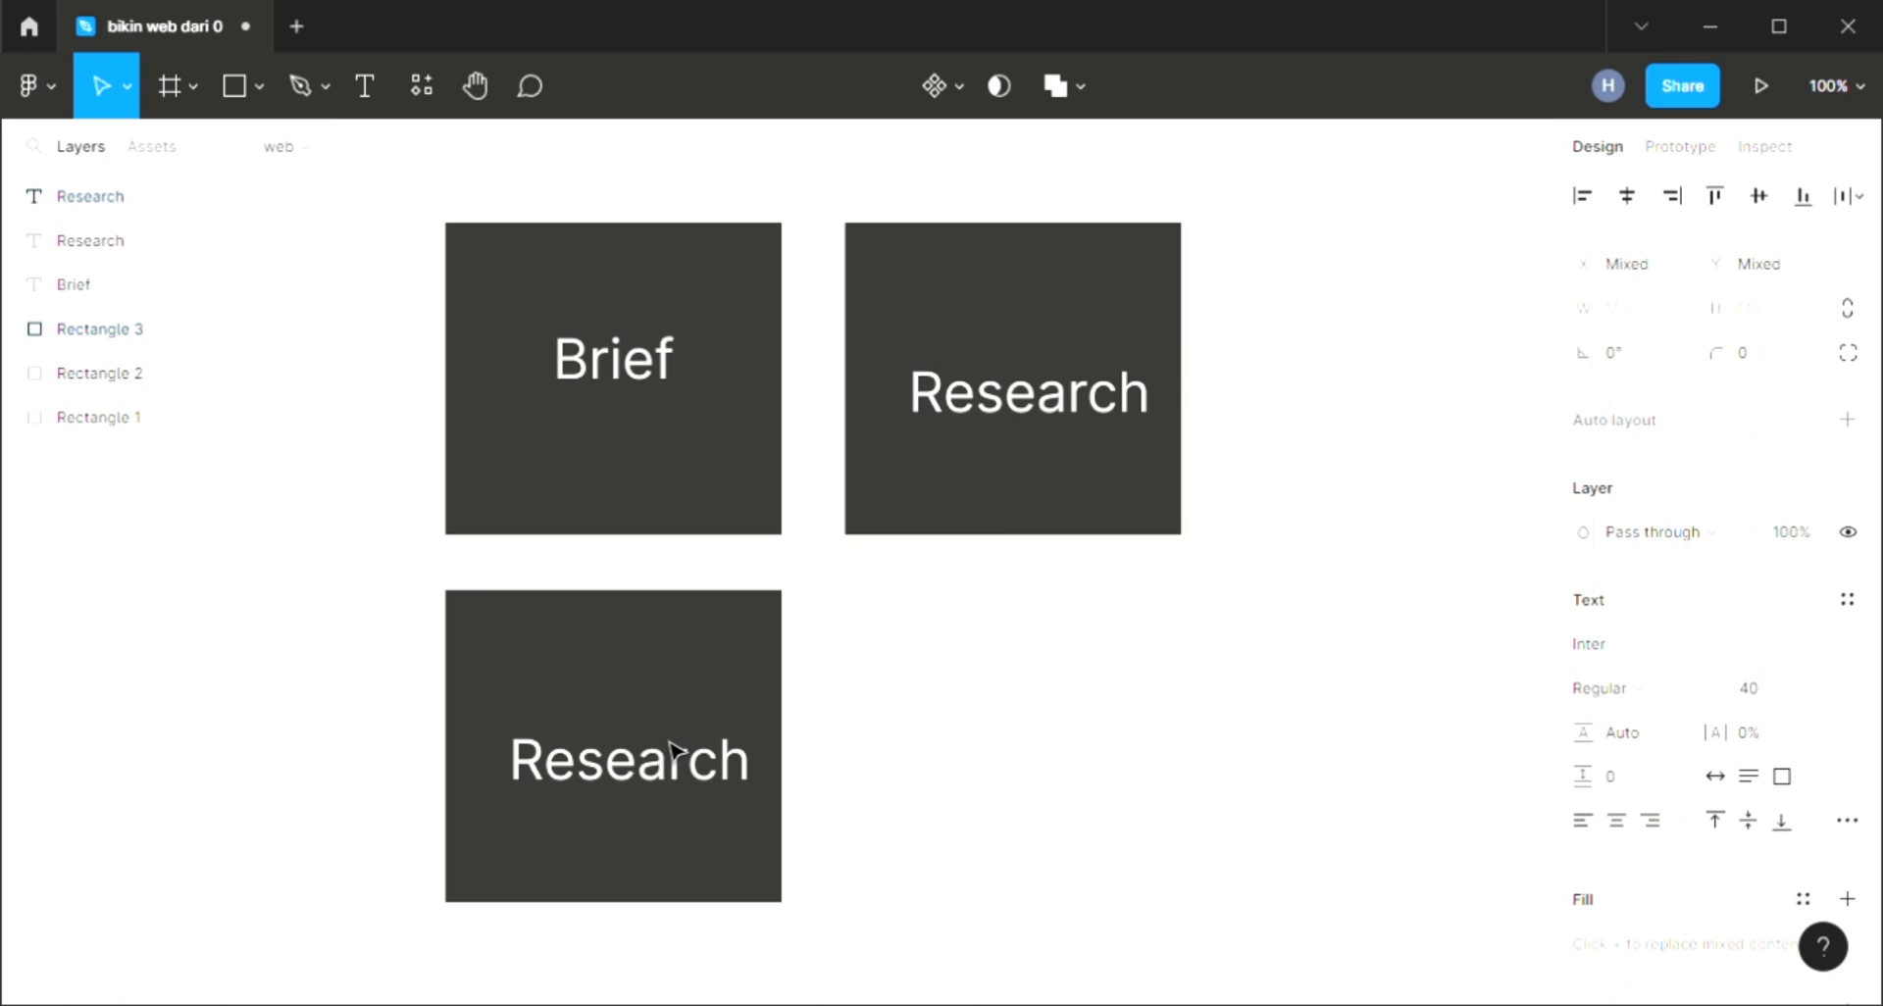
Change the text on the card below Brief to "Data" and center it horizontally on its rectangle.
double_click(624, 792)
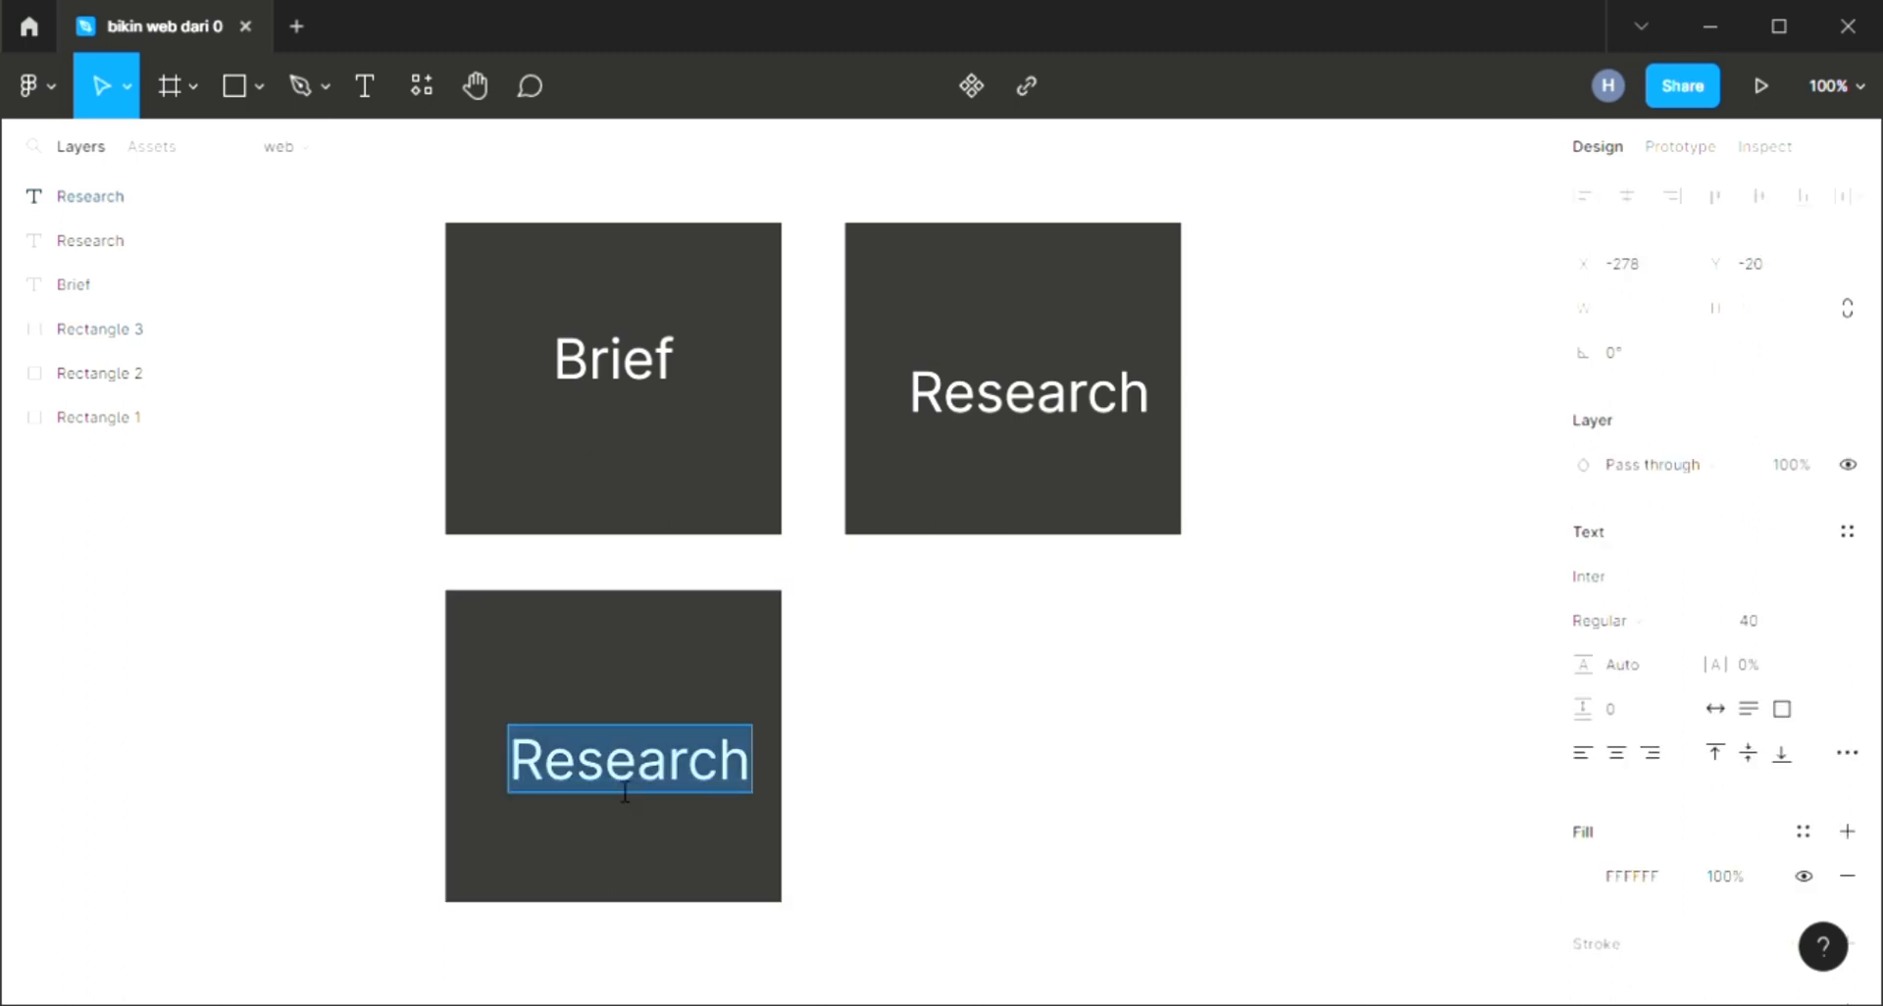
type("pe")
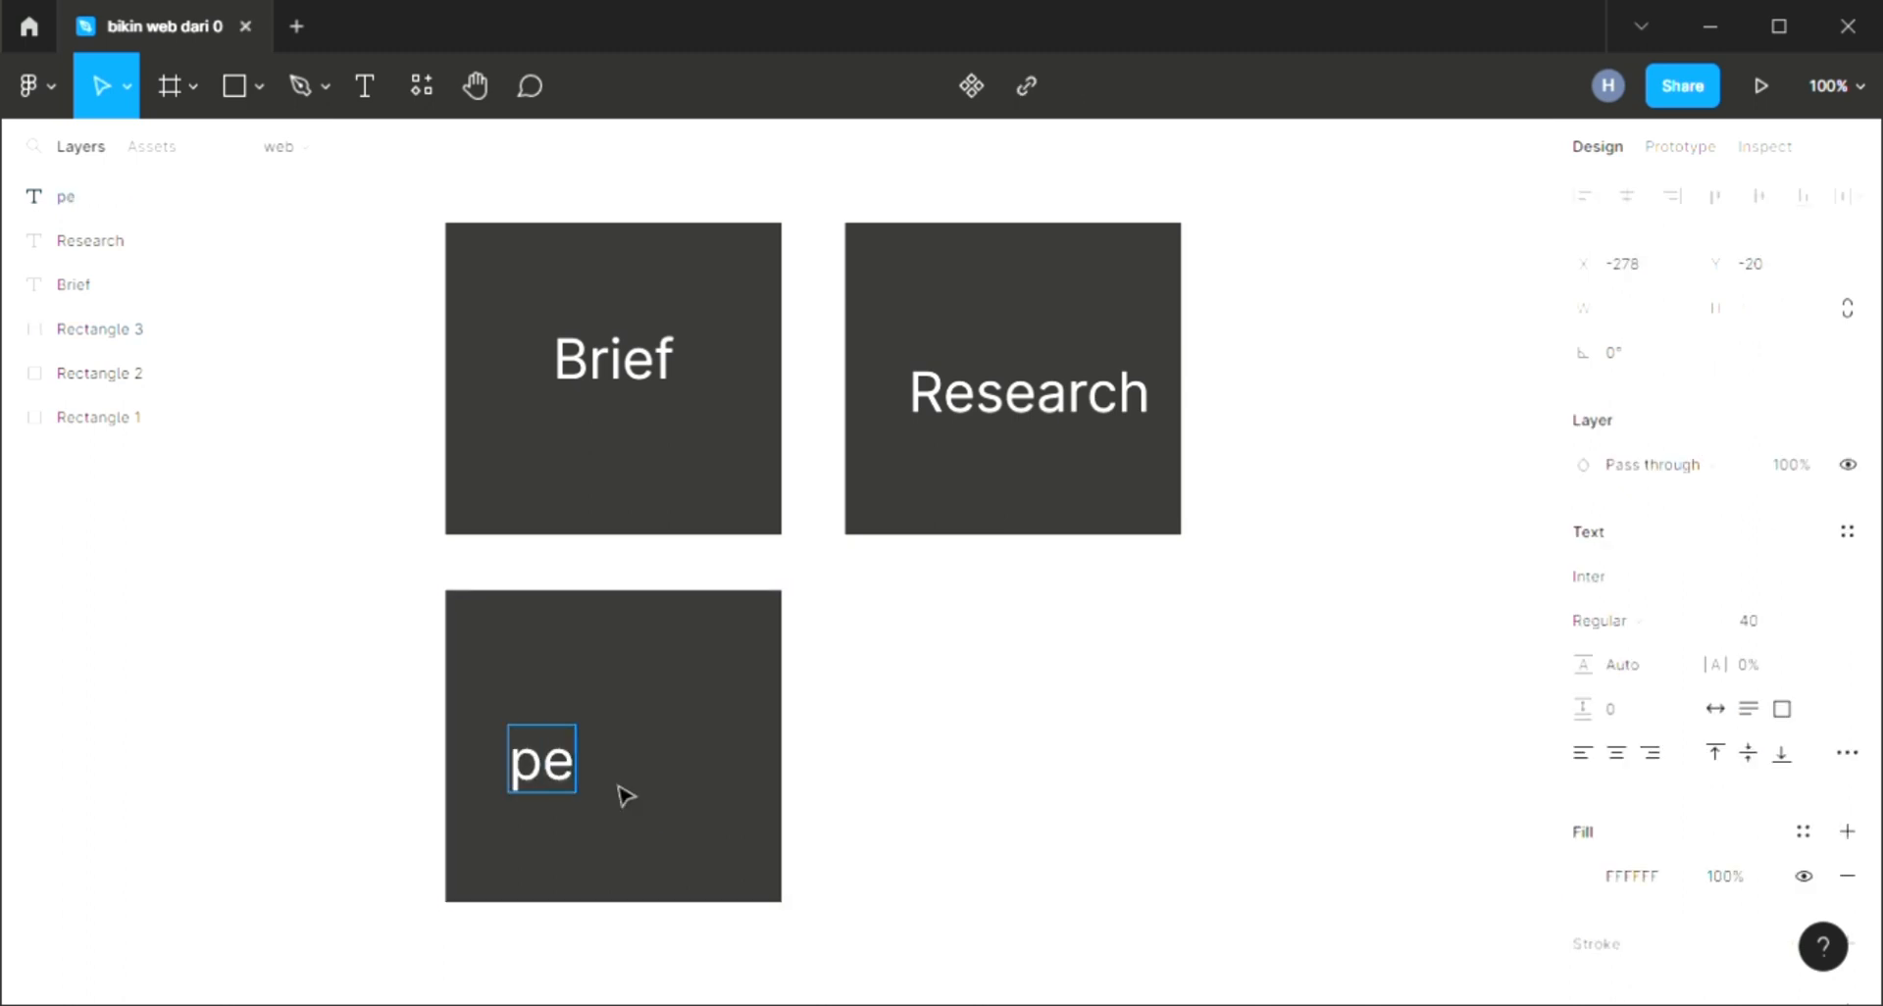
key("BackSpace")
key("BackSpace")
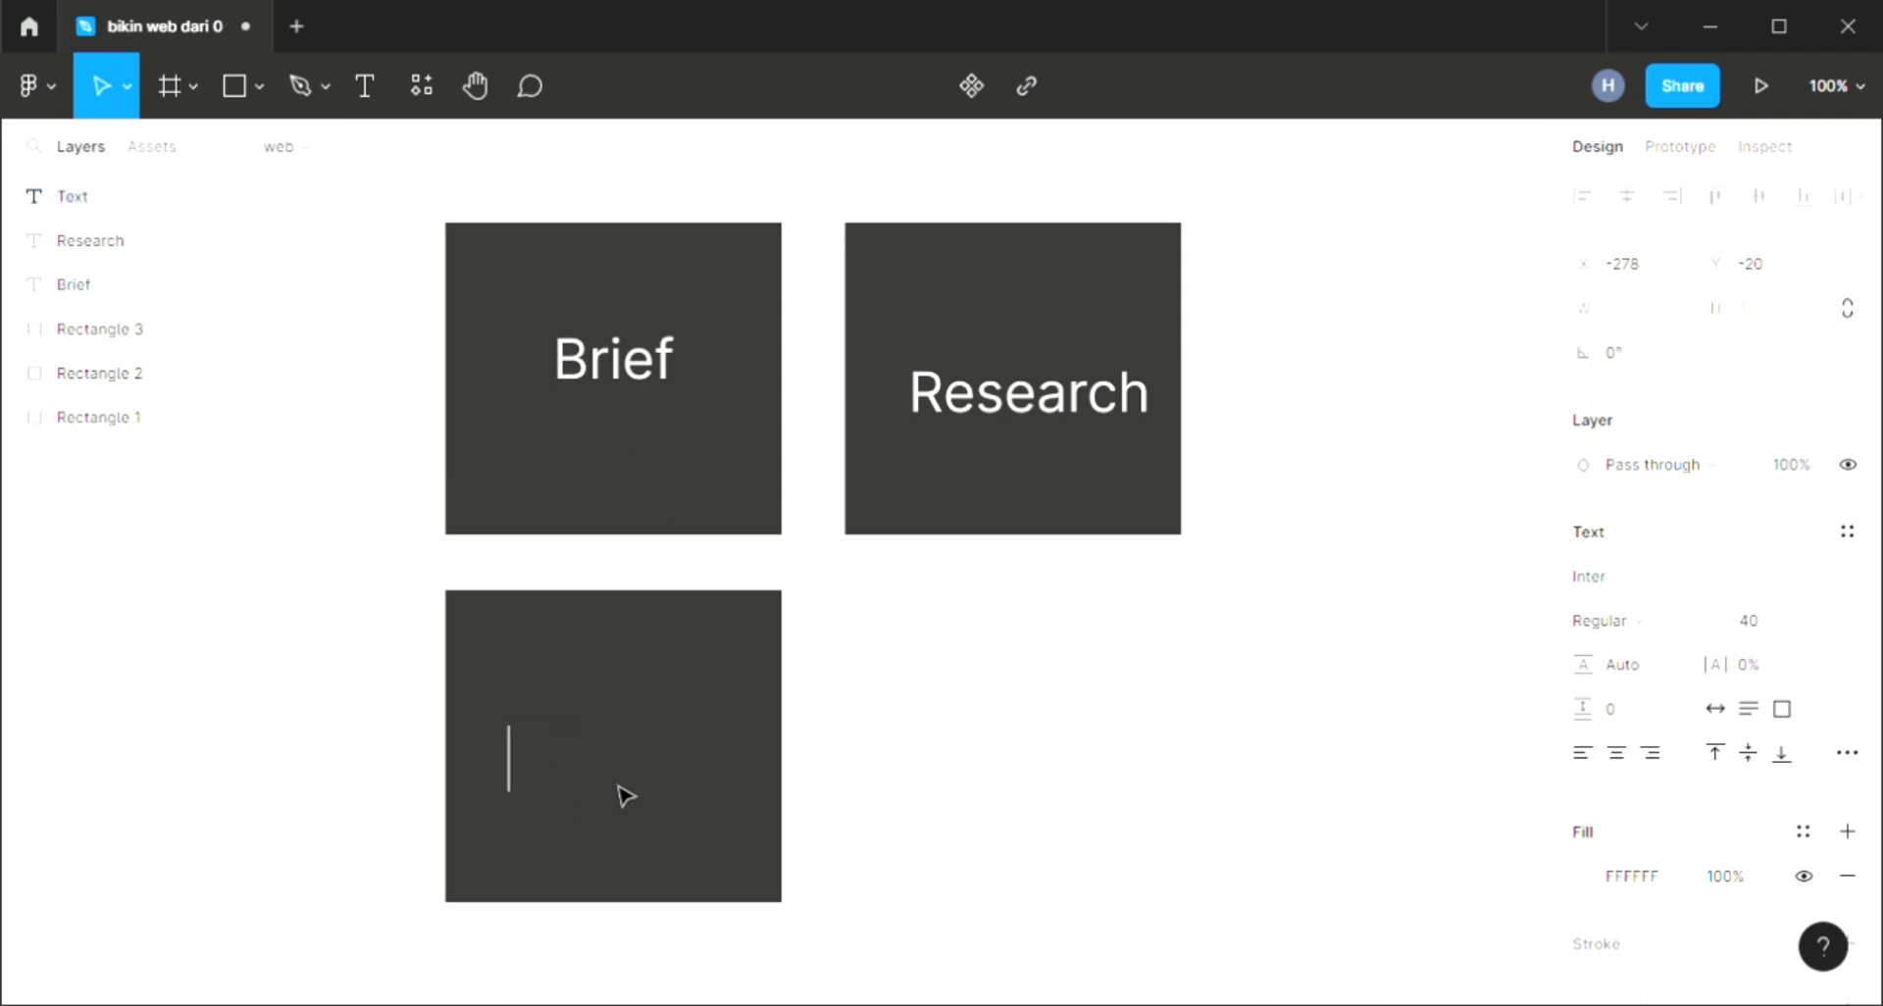
type("data")
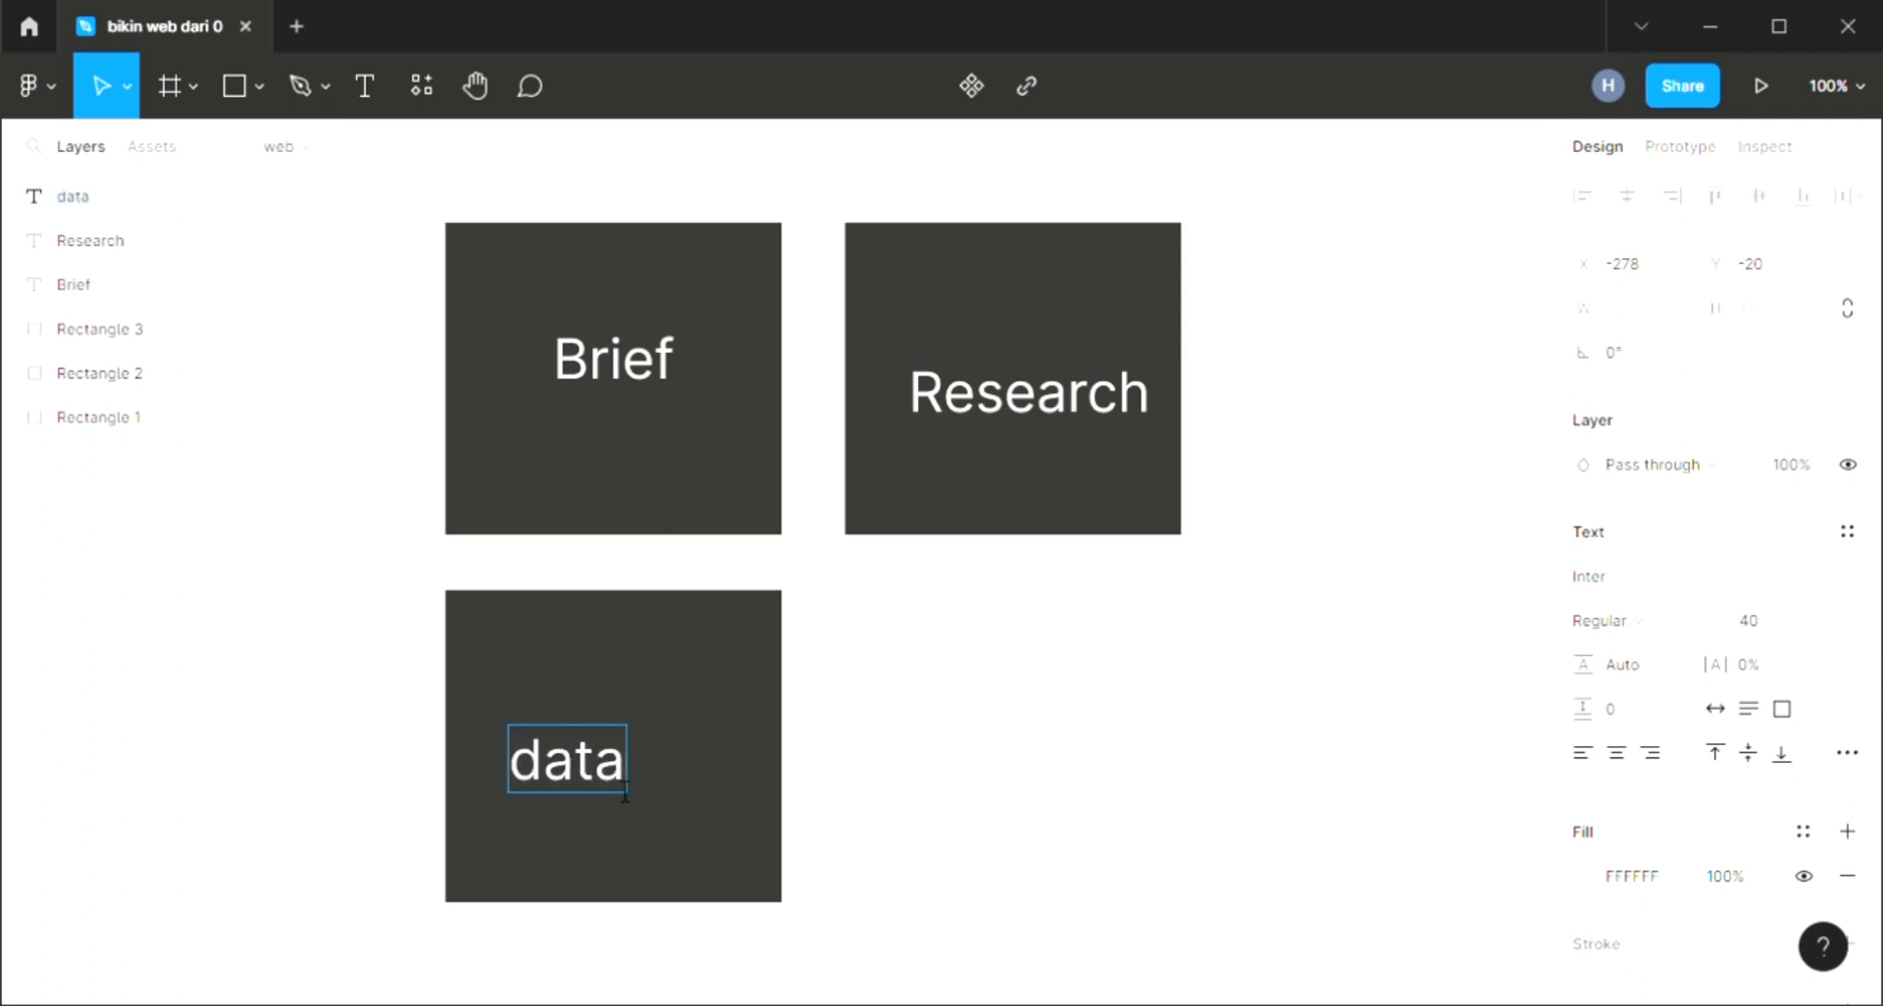
double_click(625, 792)
type("D")
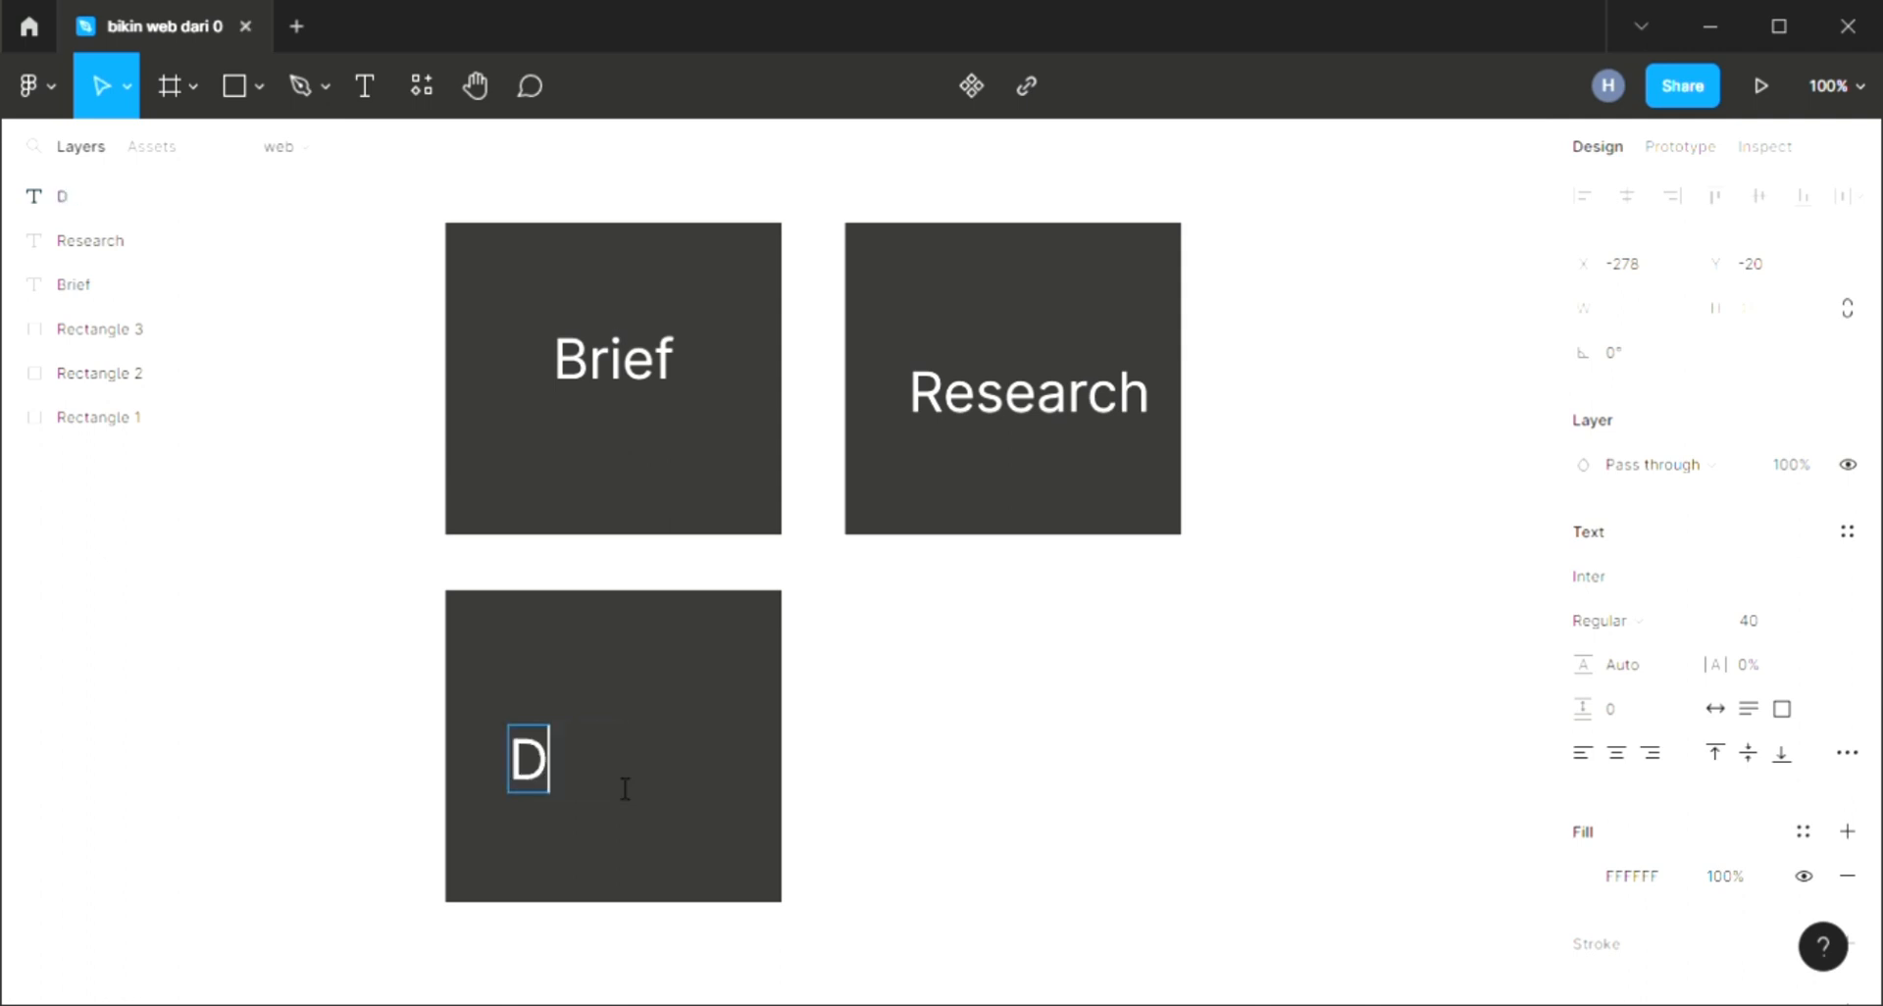
type("ata")
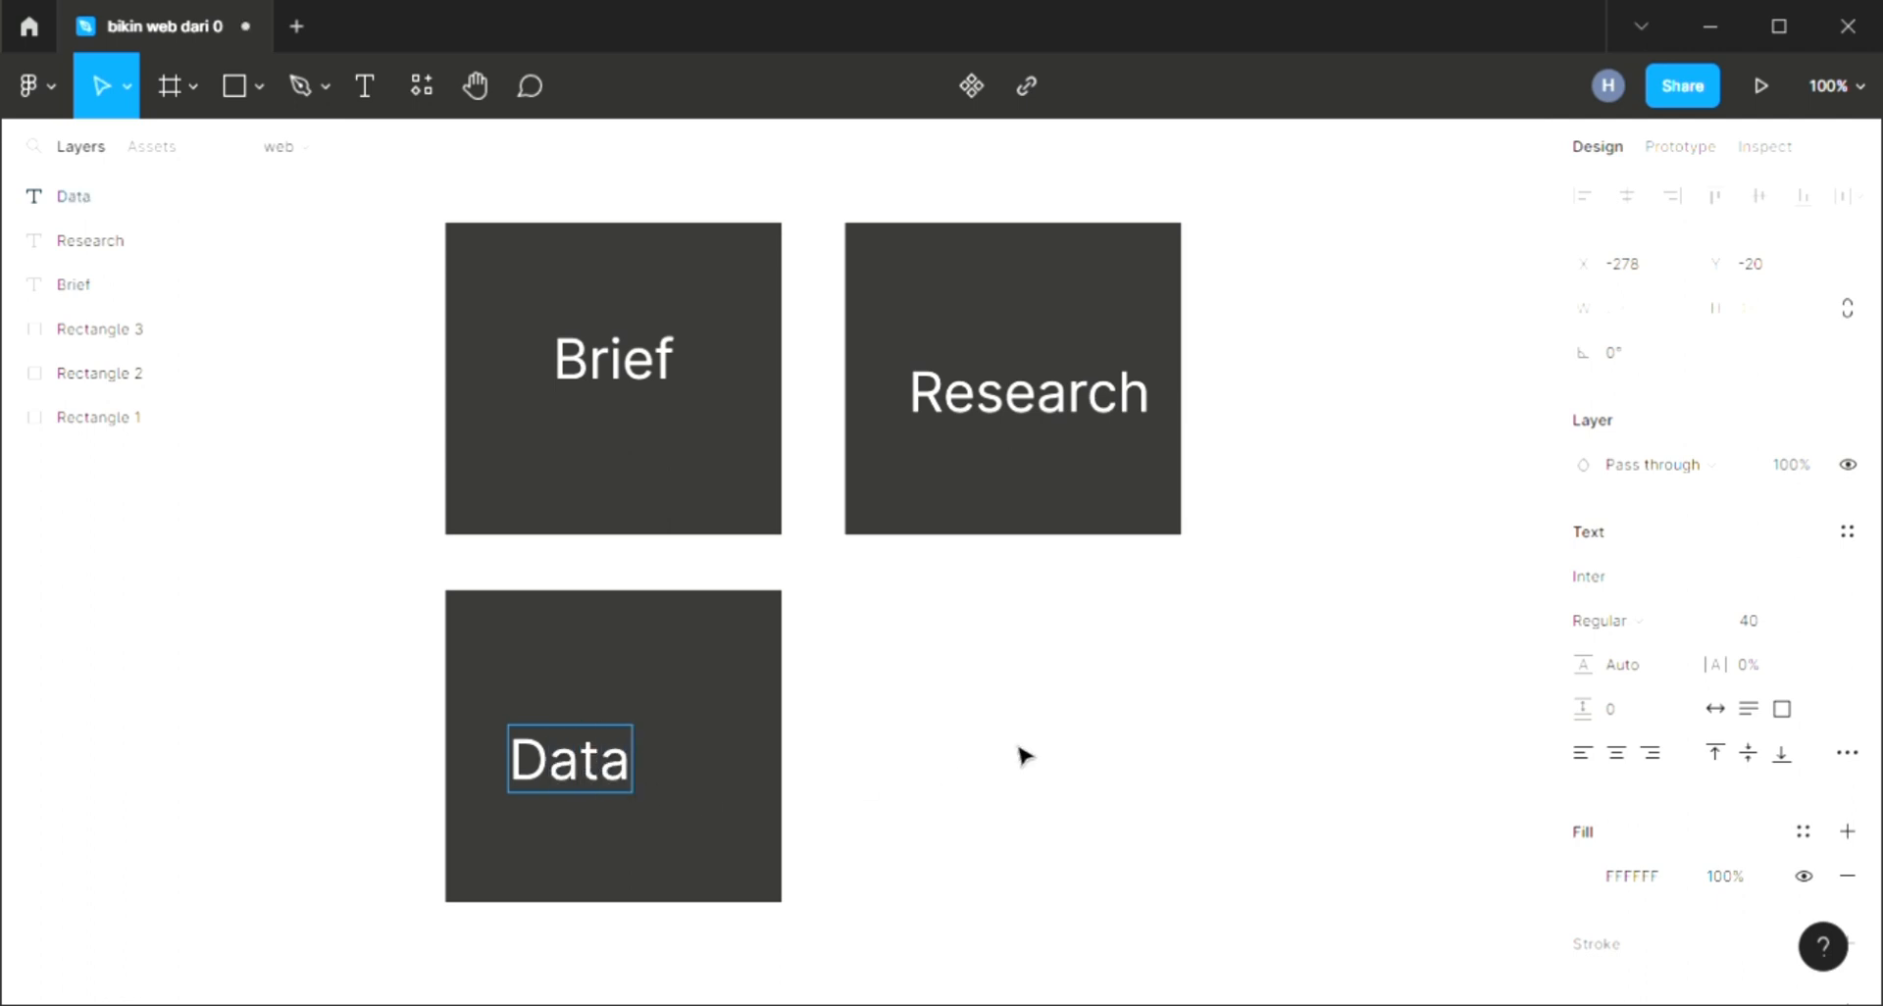
key("Escape")
left_click_drag(608, 785, 647, 753)
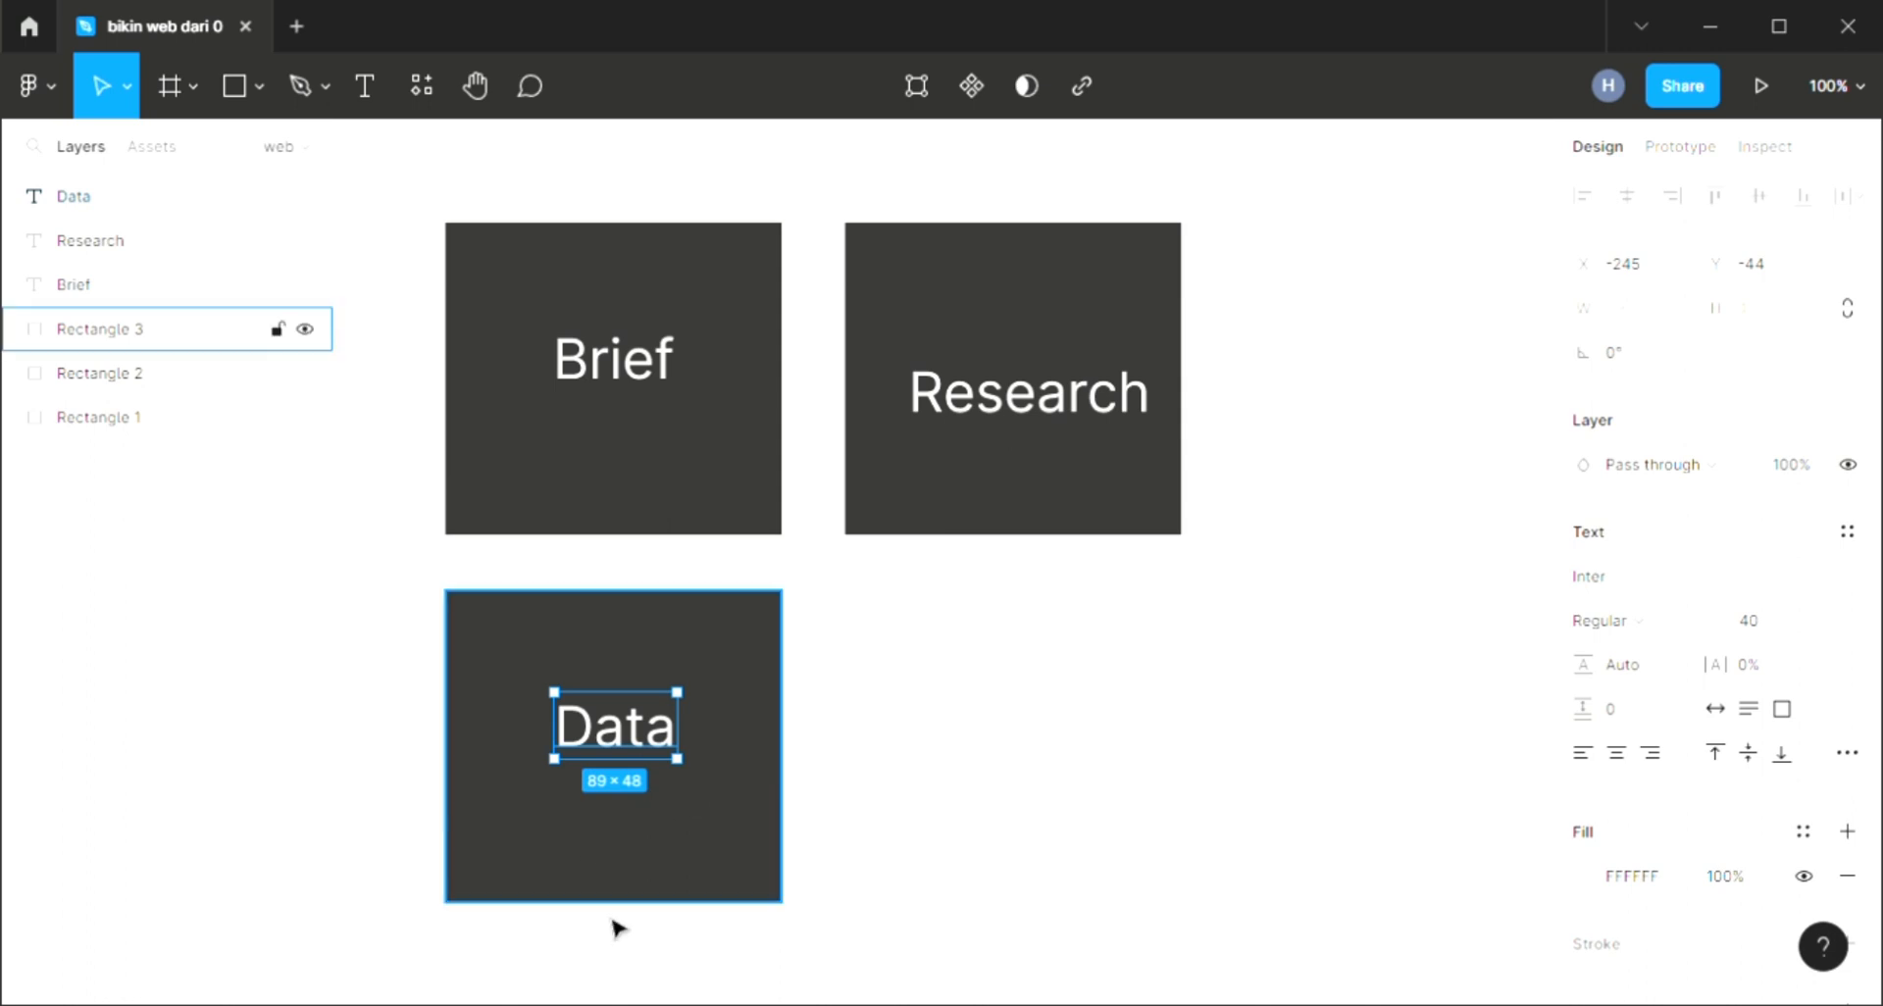
left_click(933, 693)
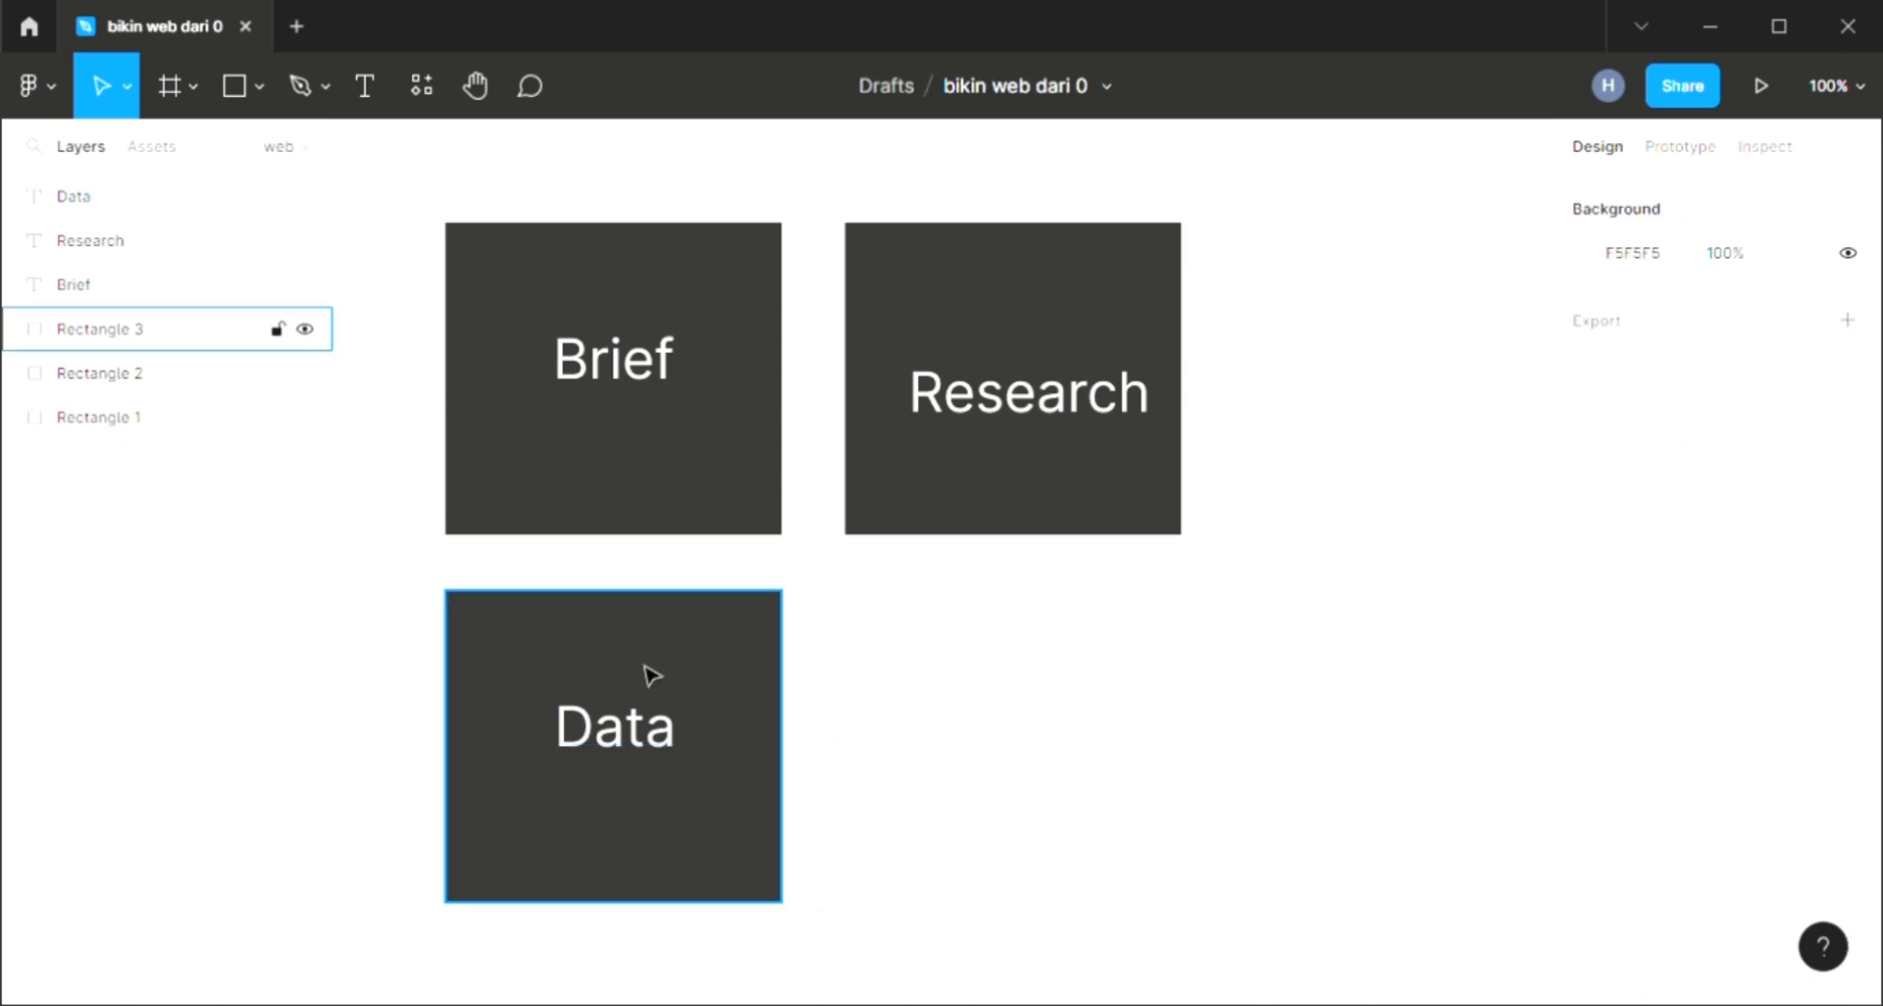
Duplicate the Data card and place the copy directly below the Research card, level with the original.
left_click(593, 639)
left_click(617, 762, "shift")
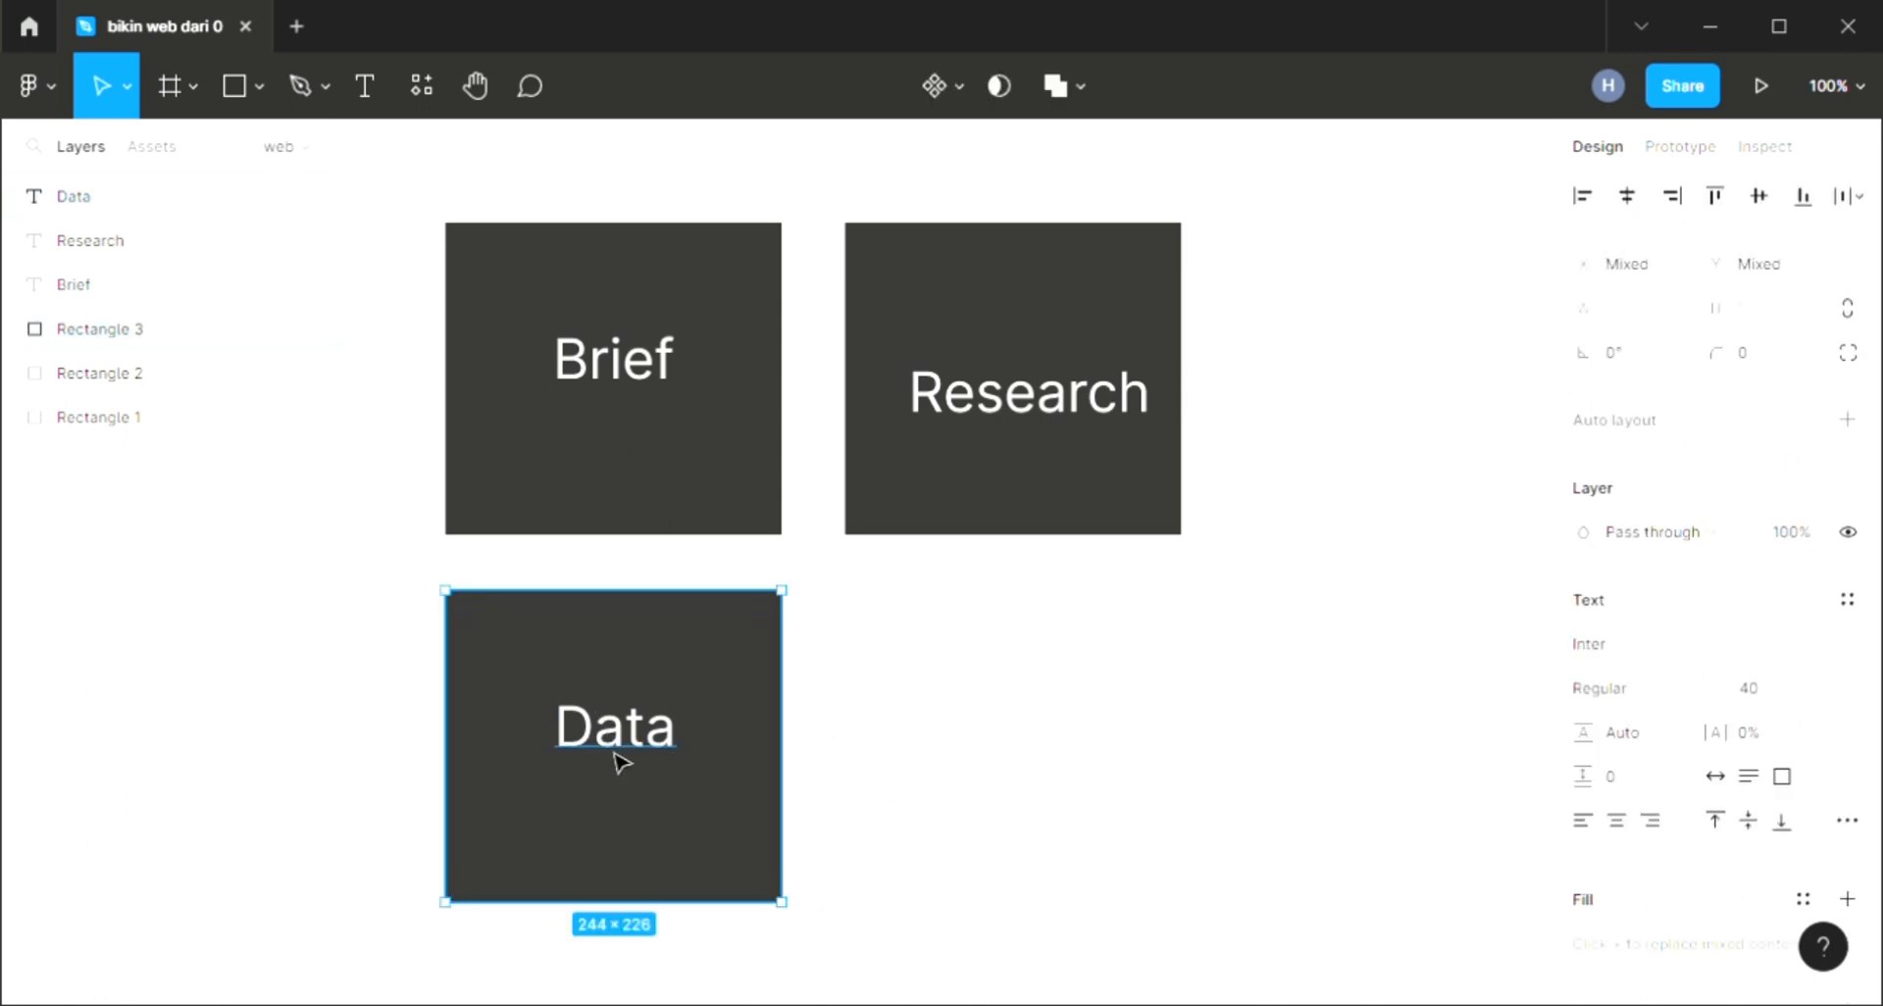
key("ctrl+d")
left_click_drag(551, 760, 1006, 758)
Change the copied Data card's text to "Userflow" and center it on its rectangle.
double_click(1006, 758)
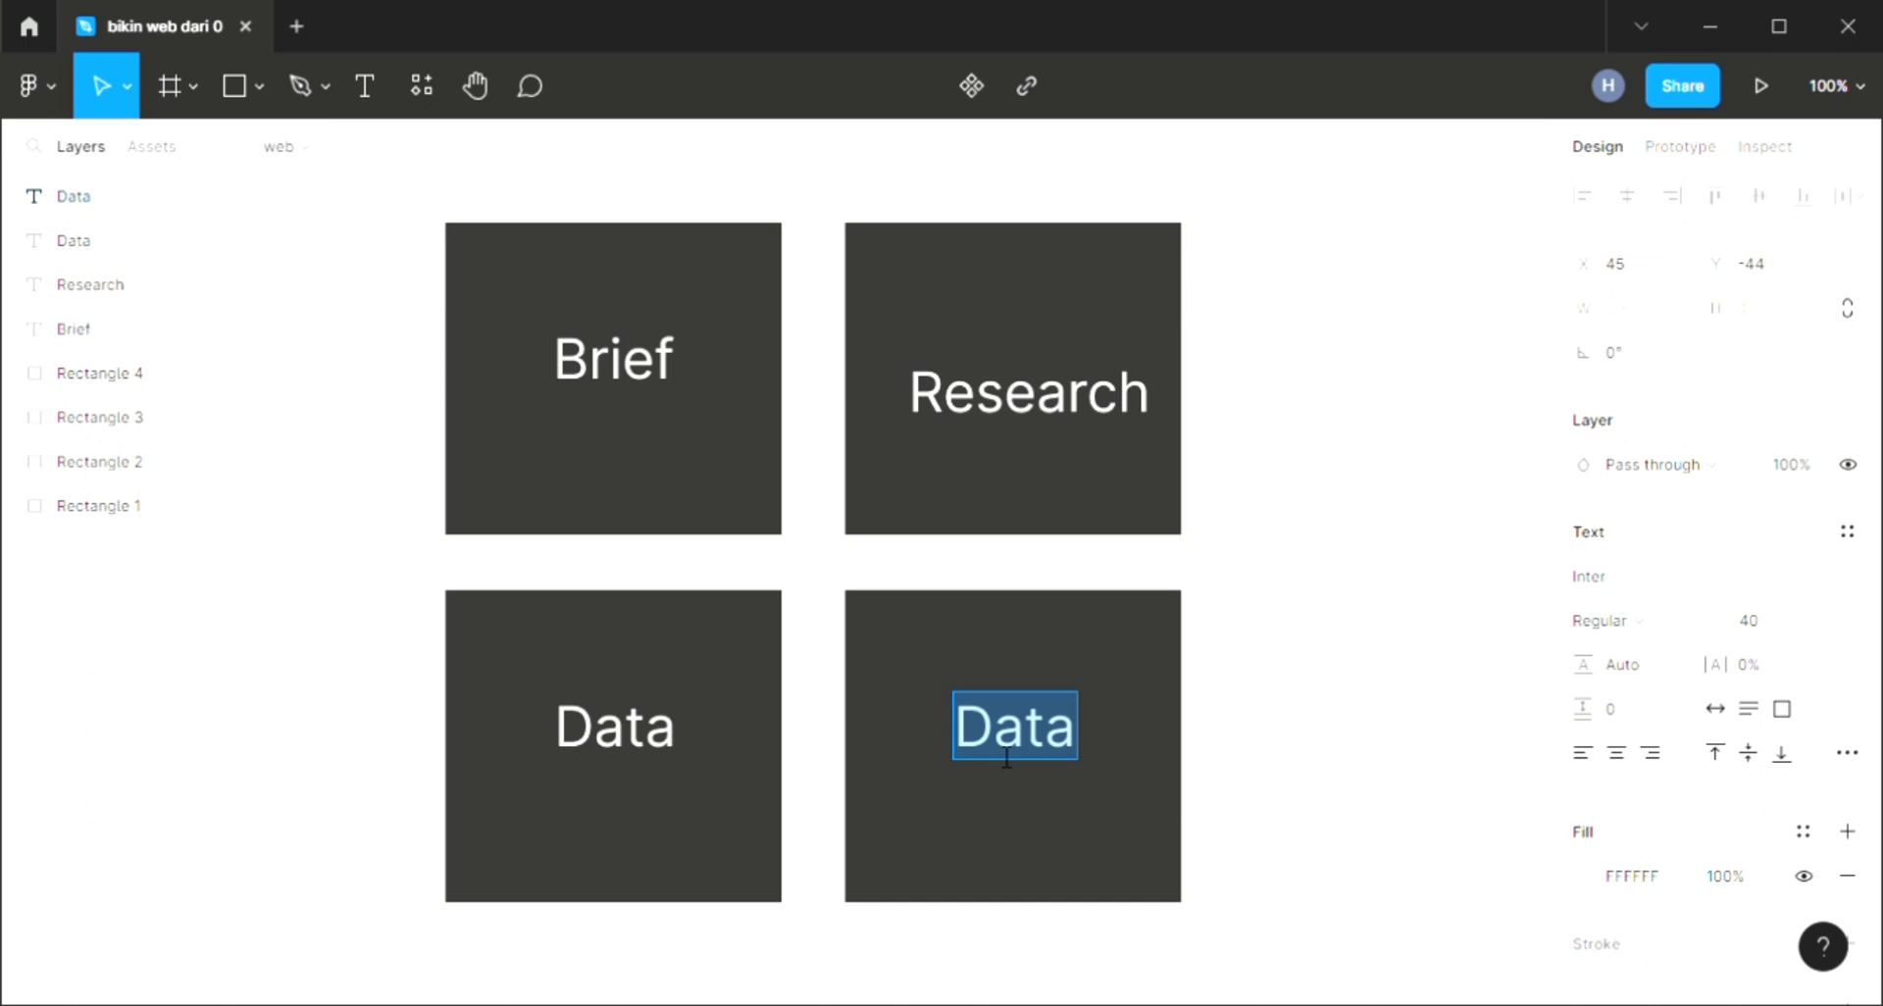
type("Userf")
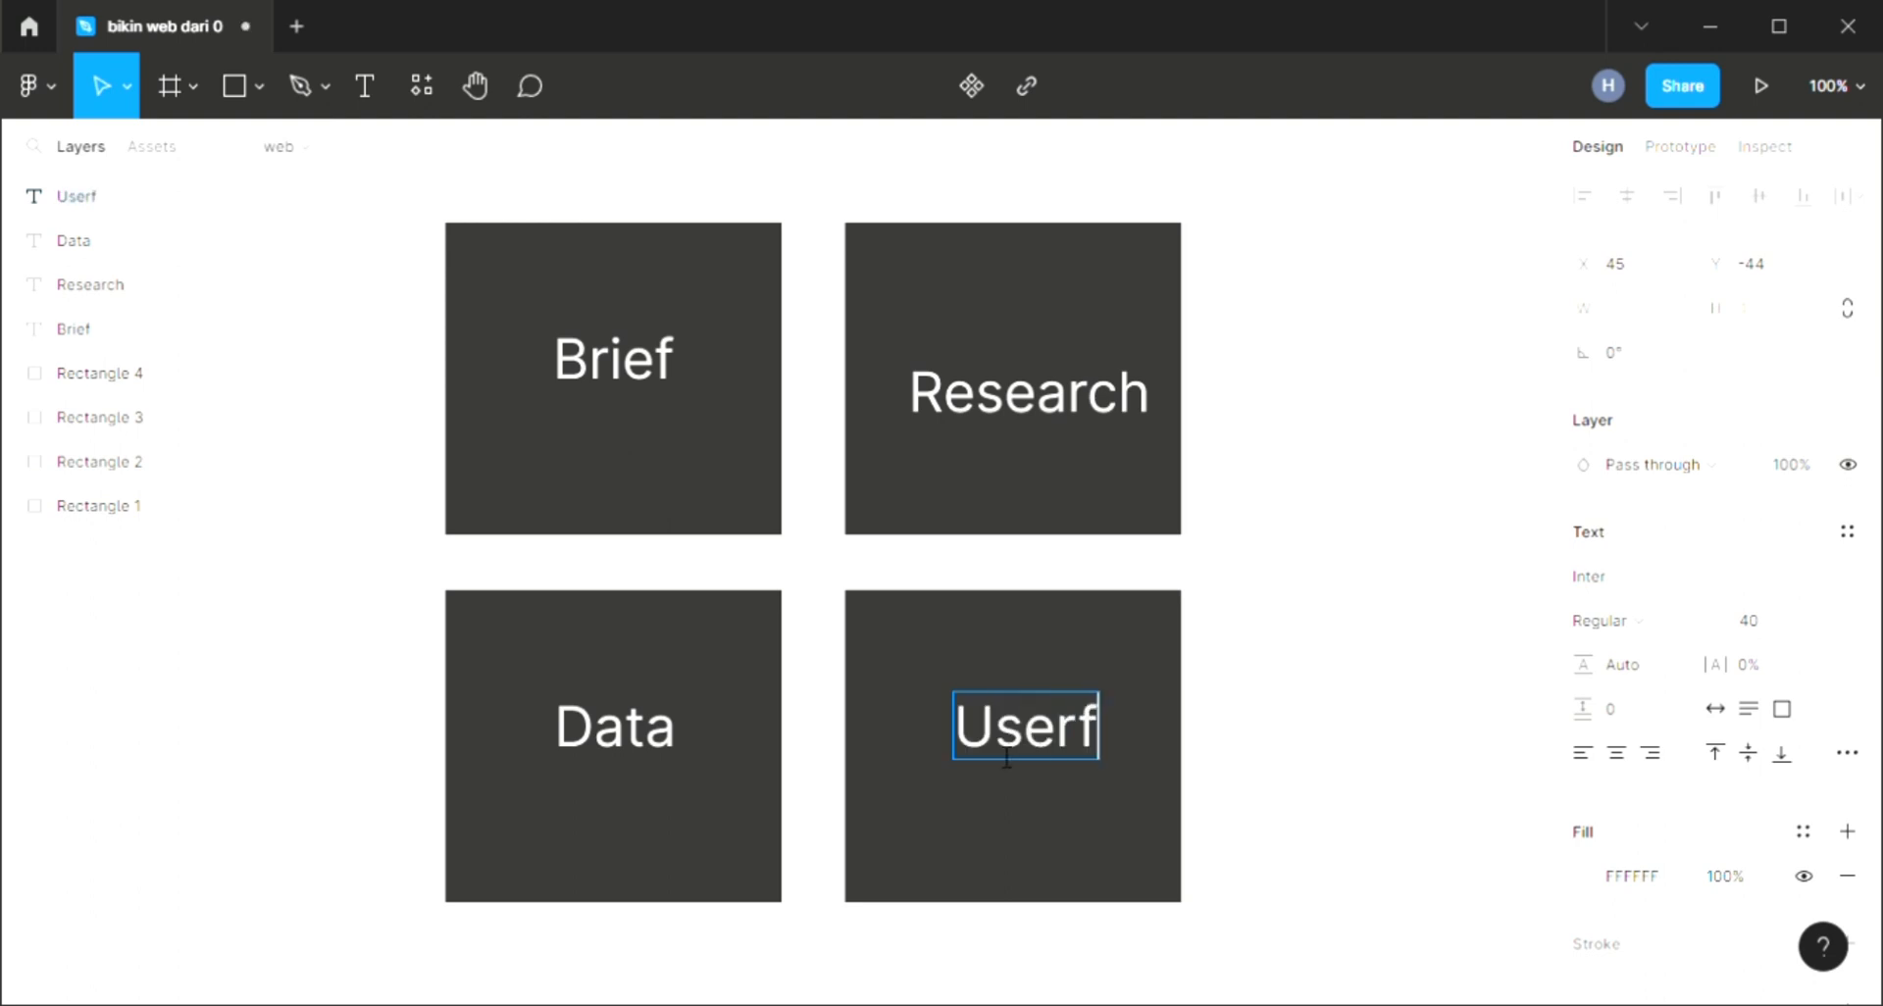
type("low")
key("Escape")
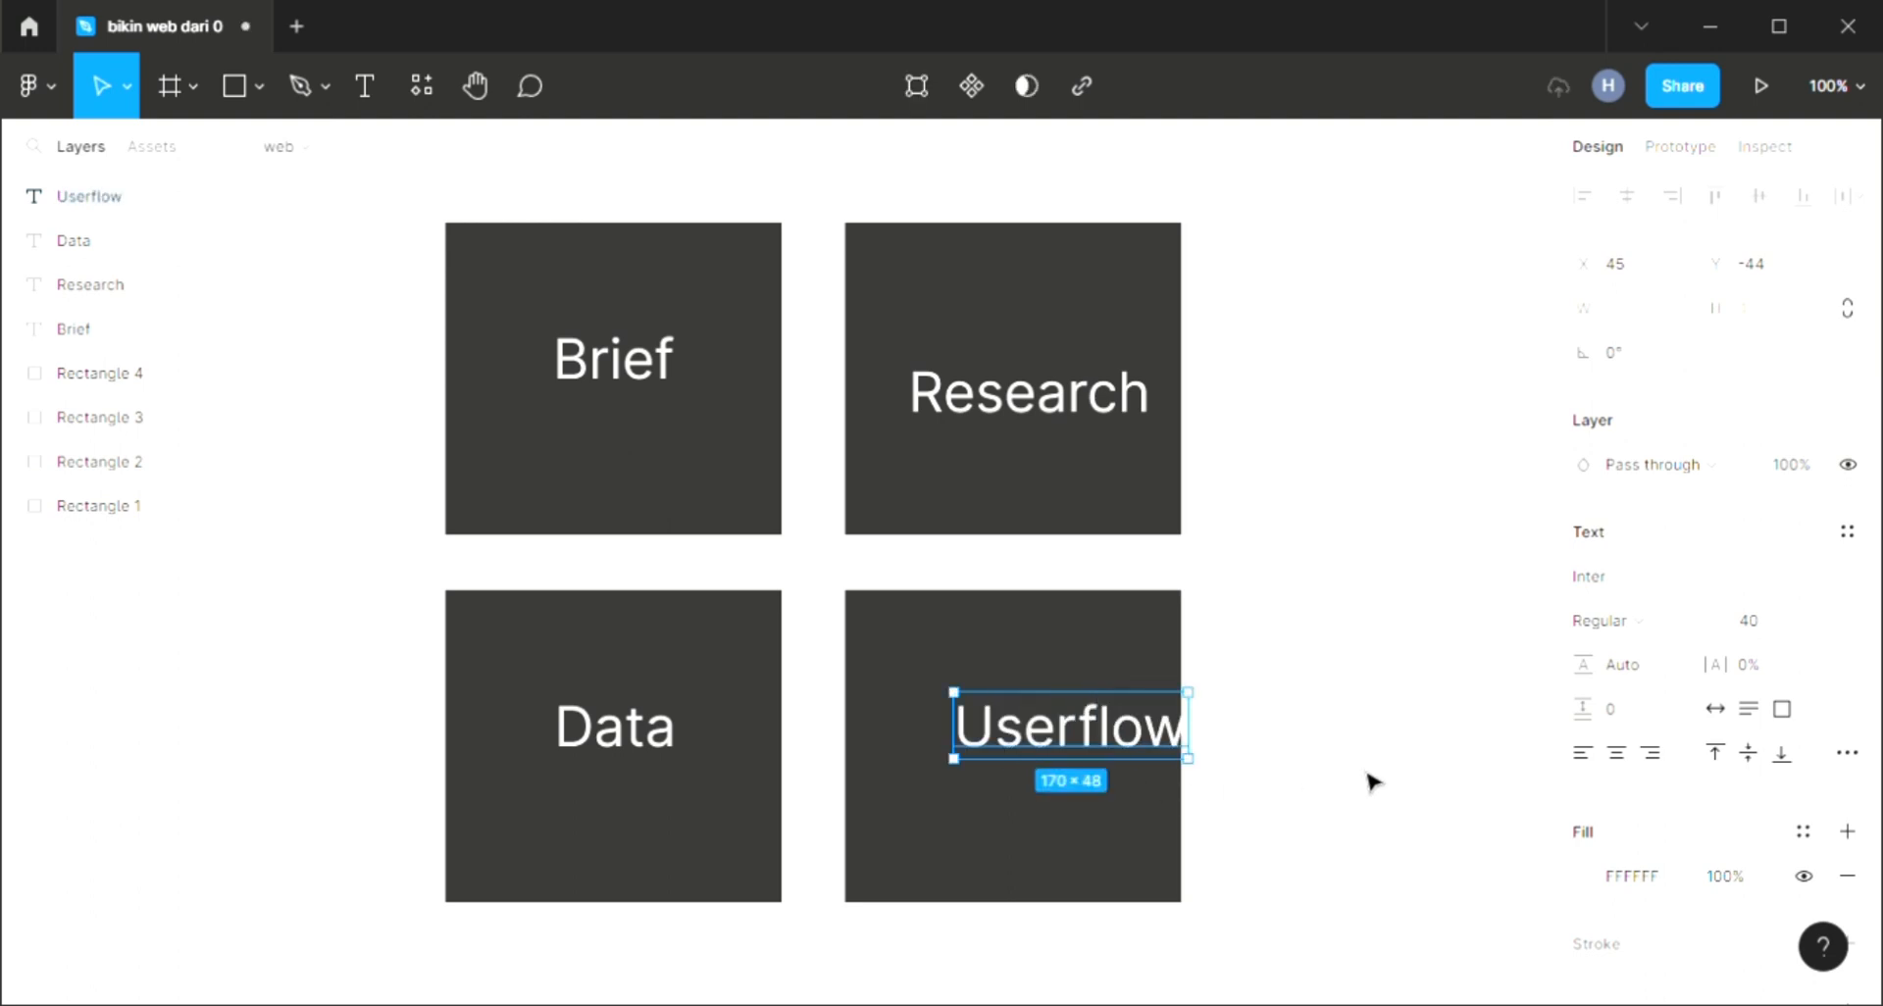
left_click_drag(1097, 753, 1039, 766)
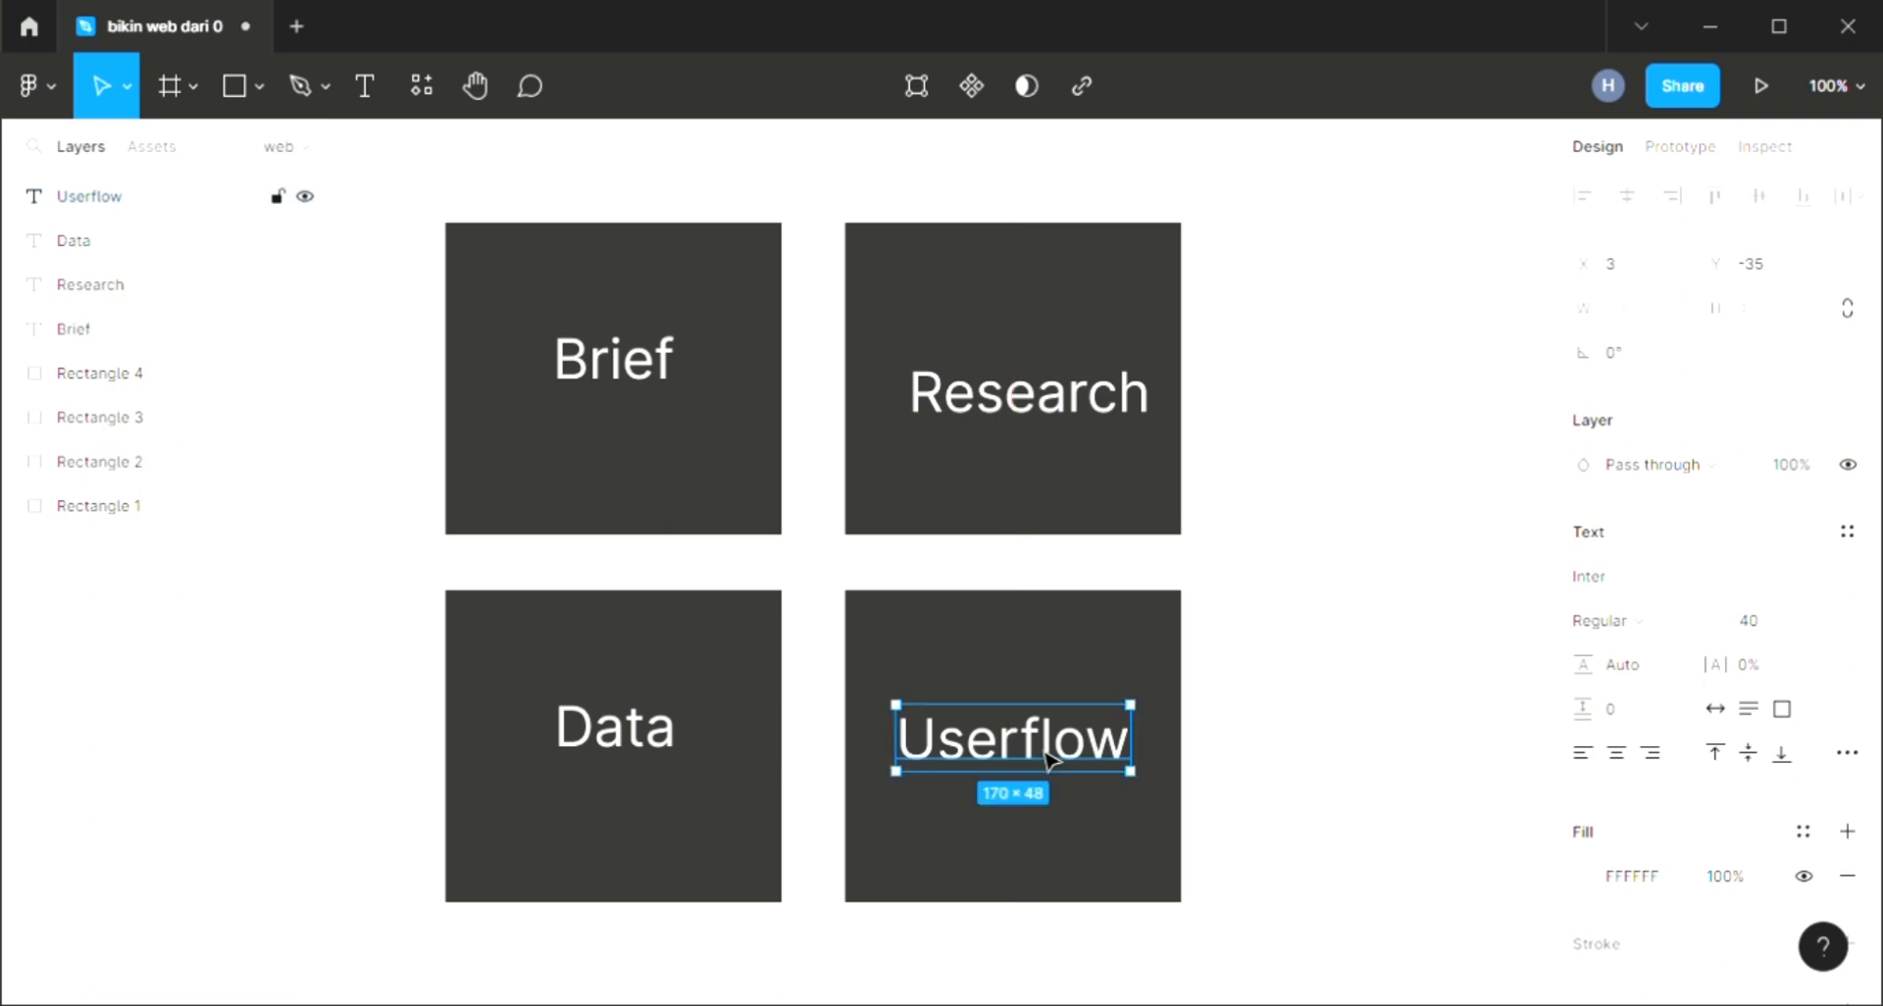
left_click(1226, 724)
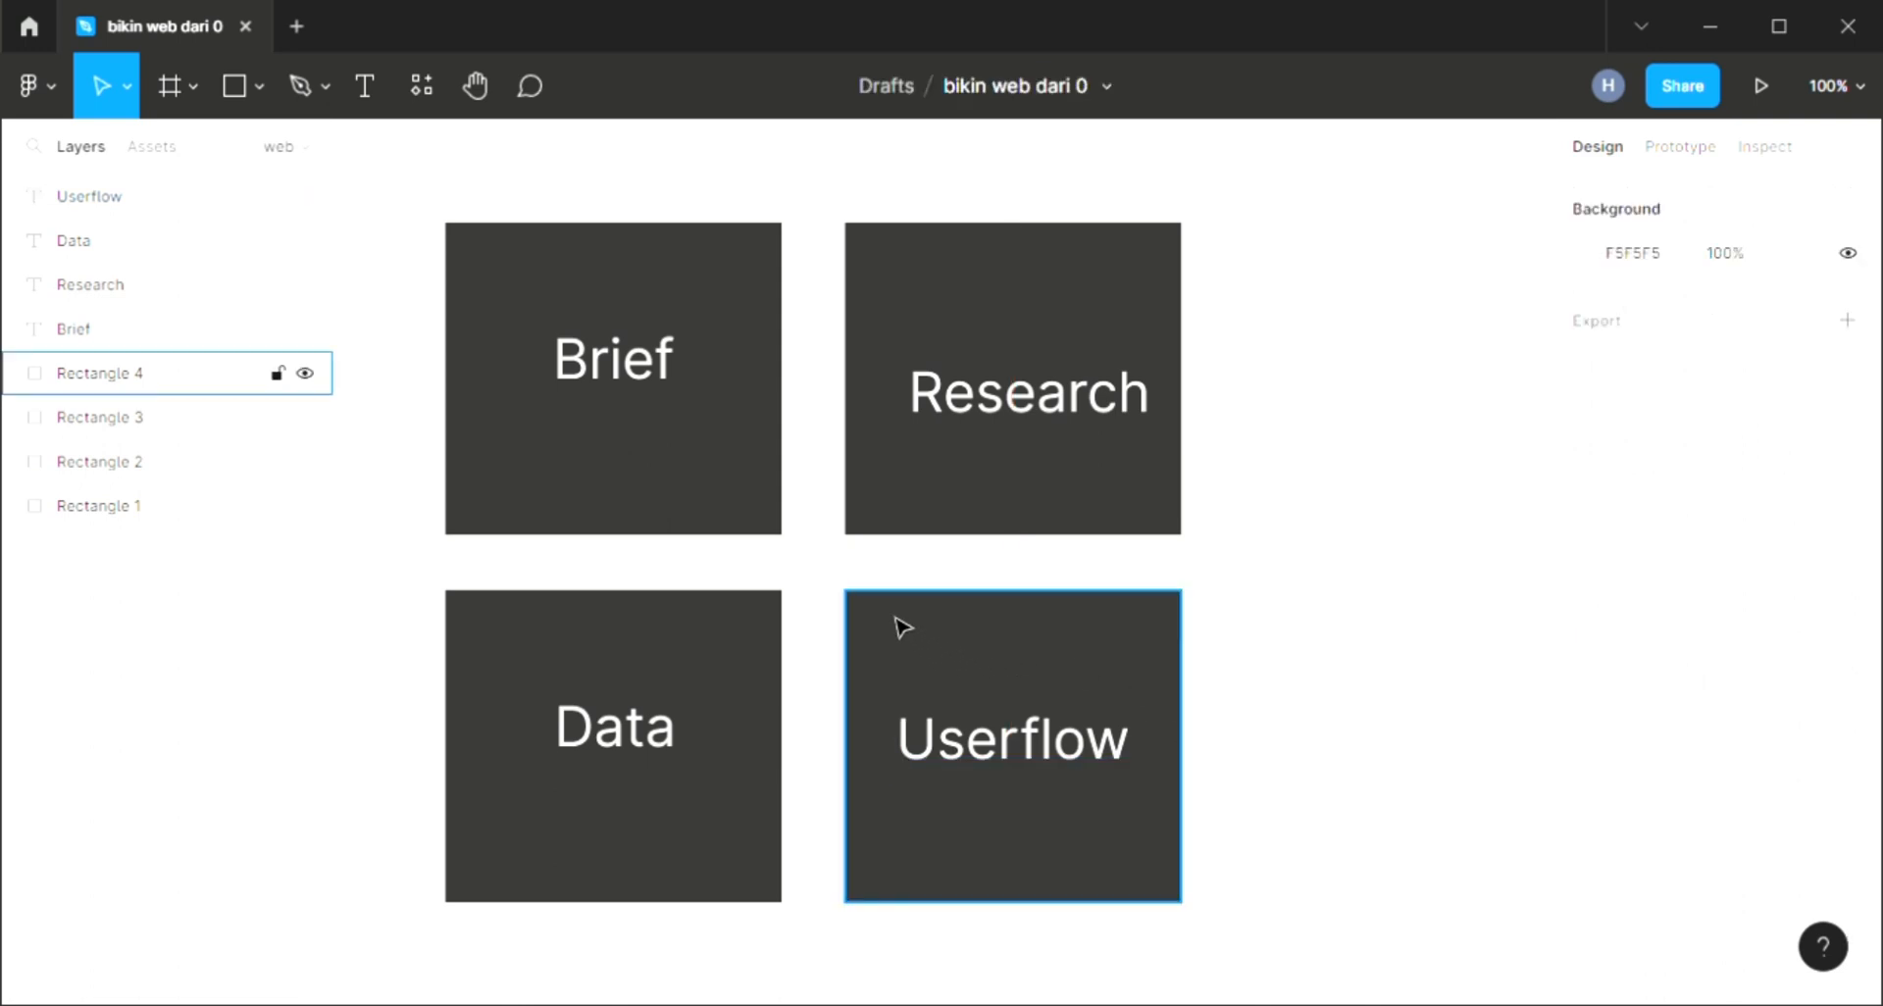
Move the whole Data card to the right of the Research card with their top edges aligned.
left_click_drag(432, 616, 715, 782)
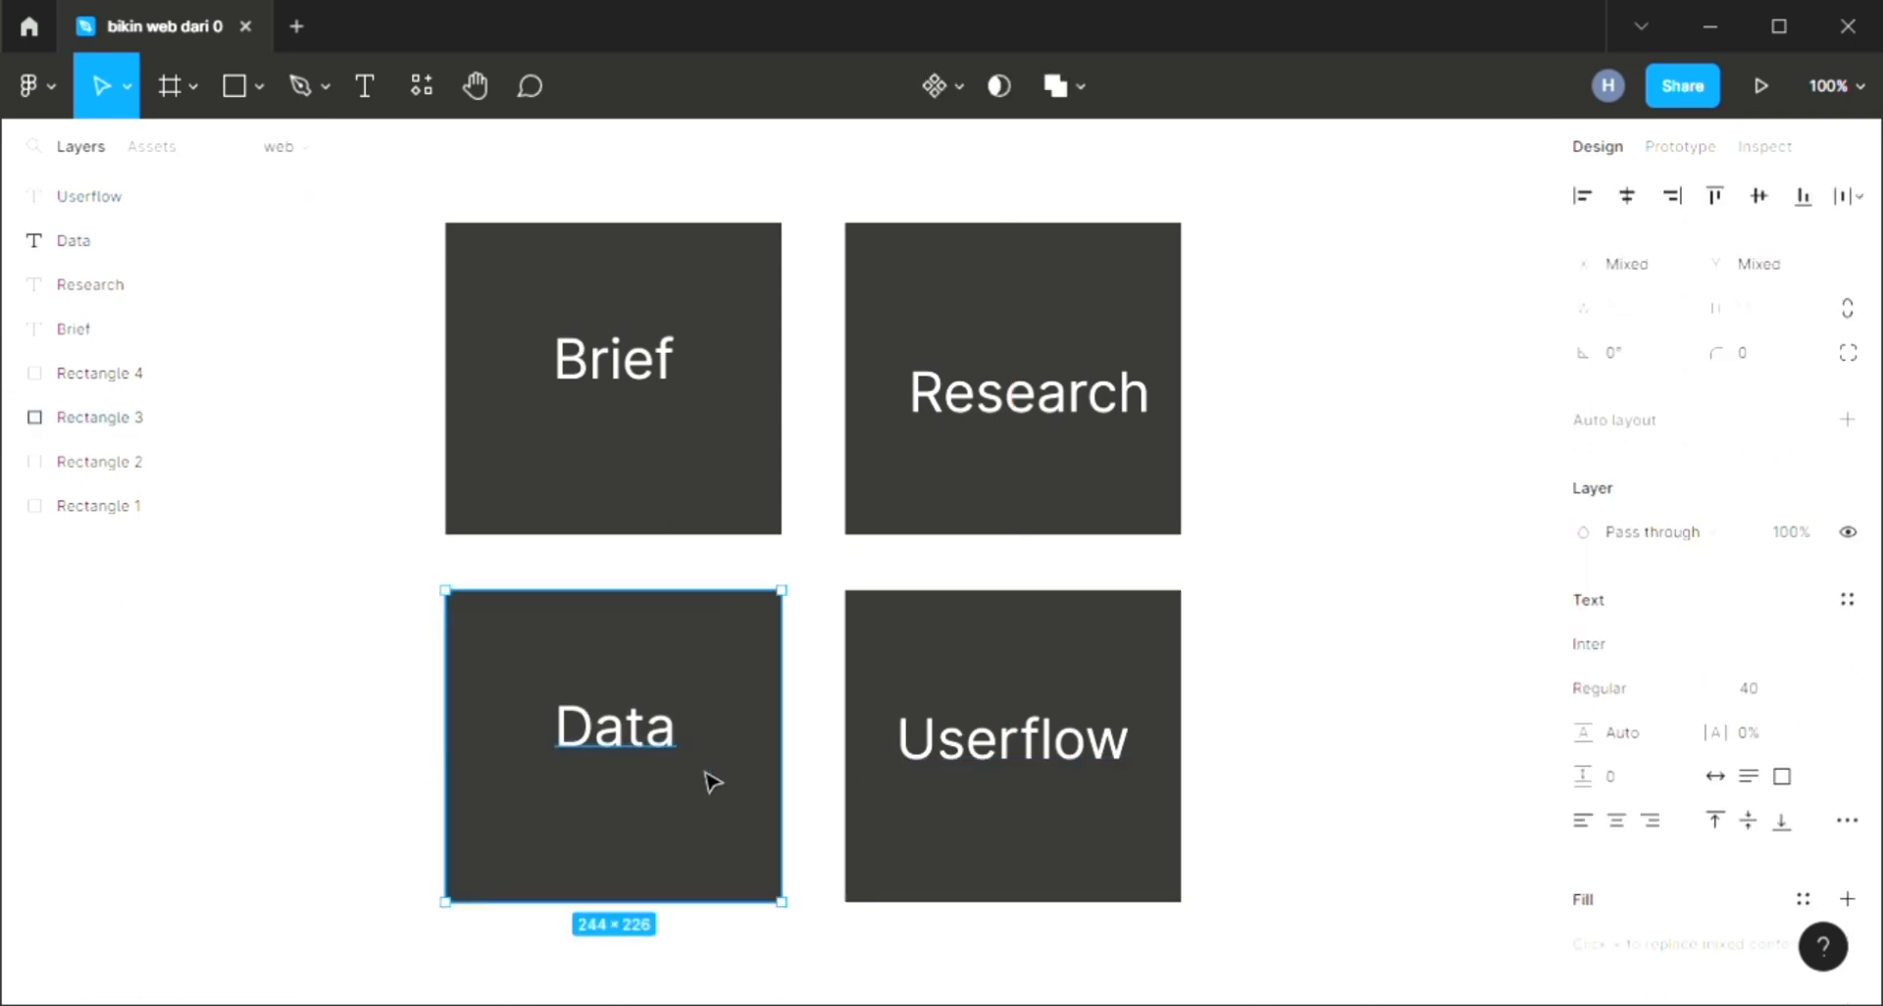
left_click_drag(764, 724, 1466, 399)
left_click(1282, 615)
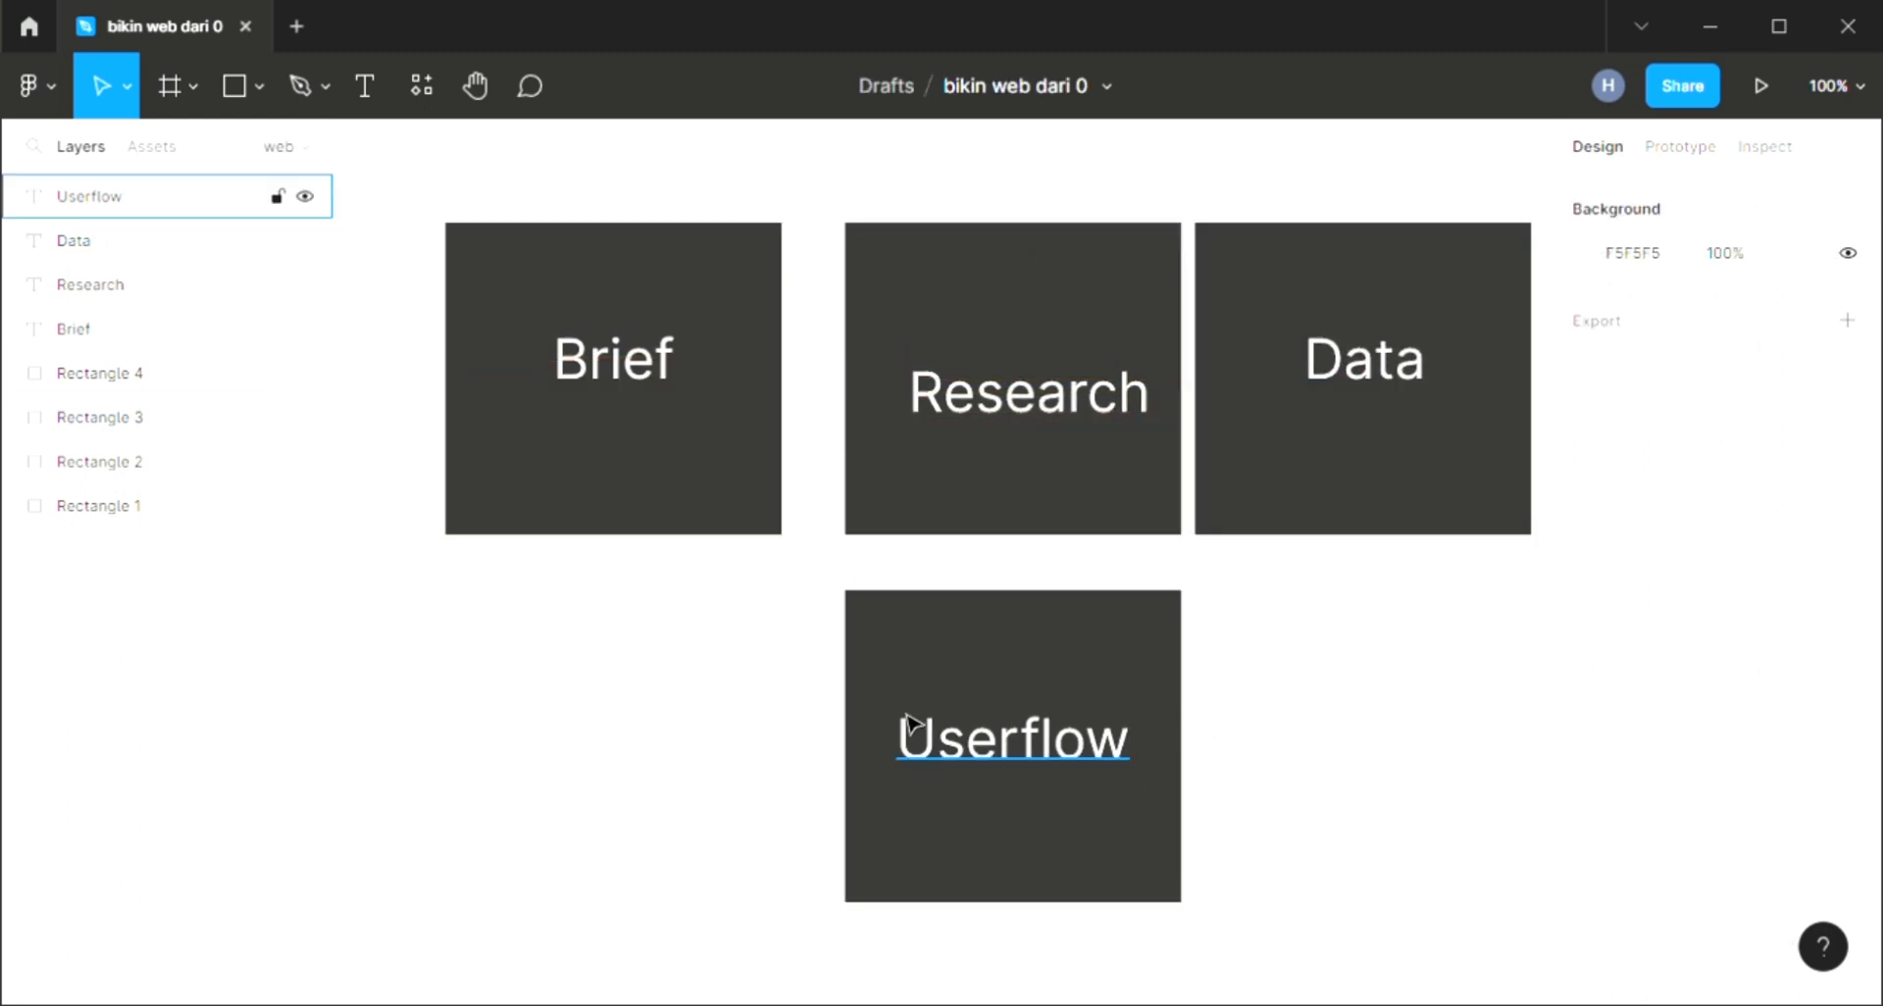
Move the whole Userflow card directly below the Brief card, aligned with its left edge.
left_click_drag(922, 711, 1144, 761)
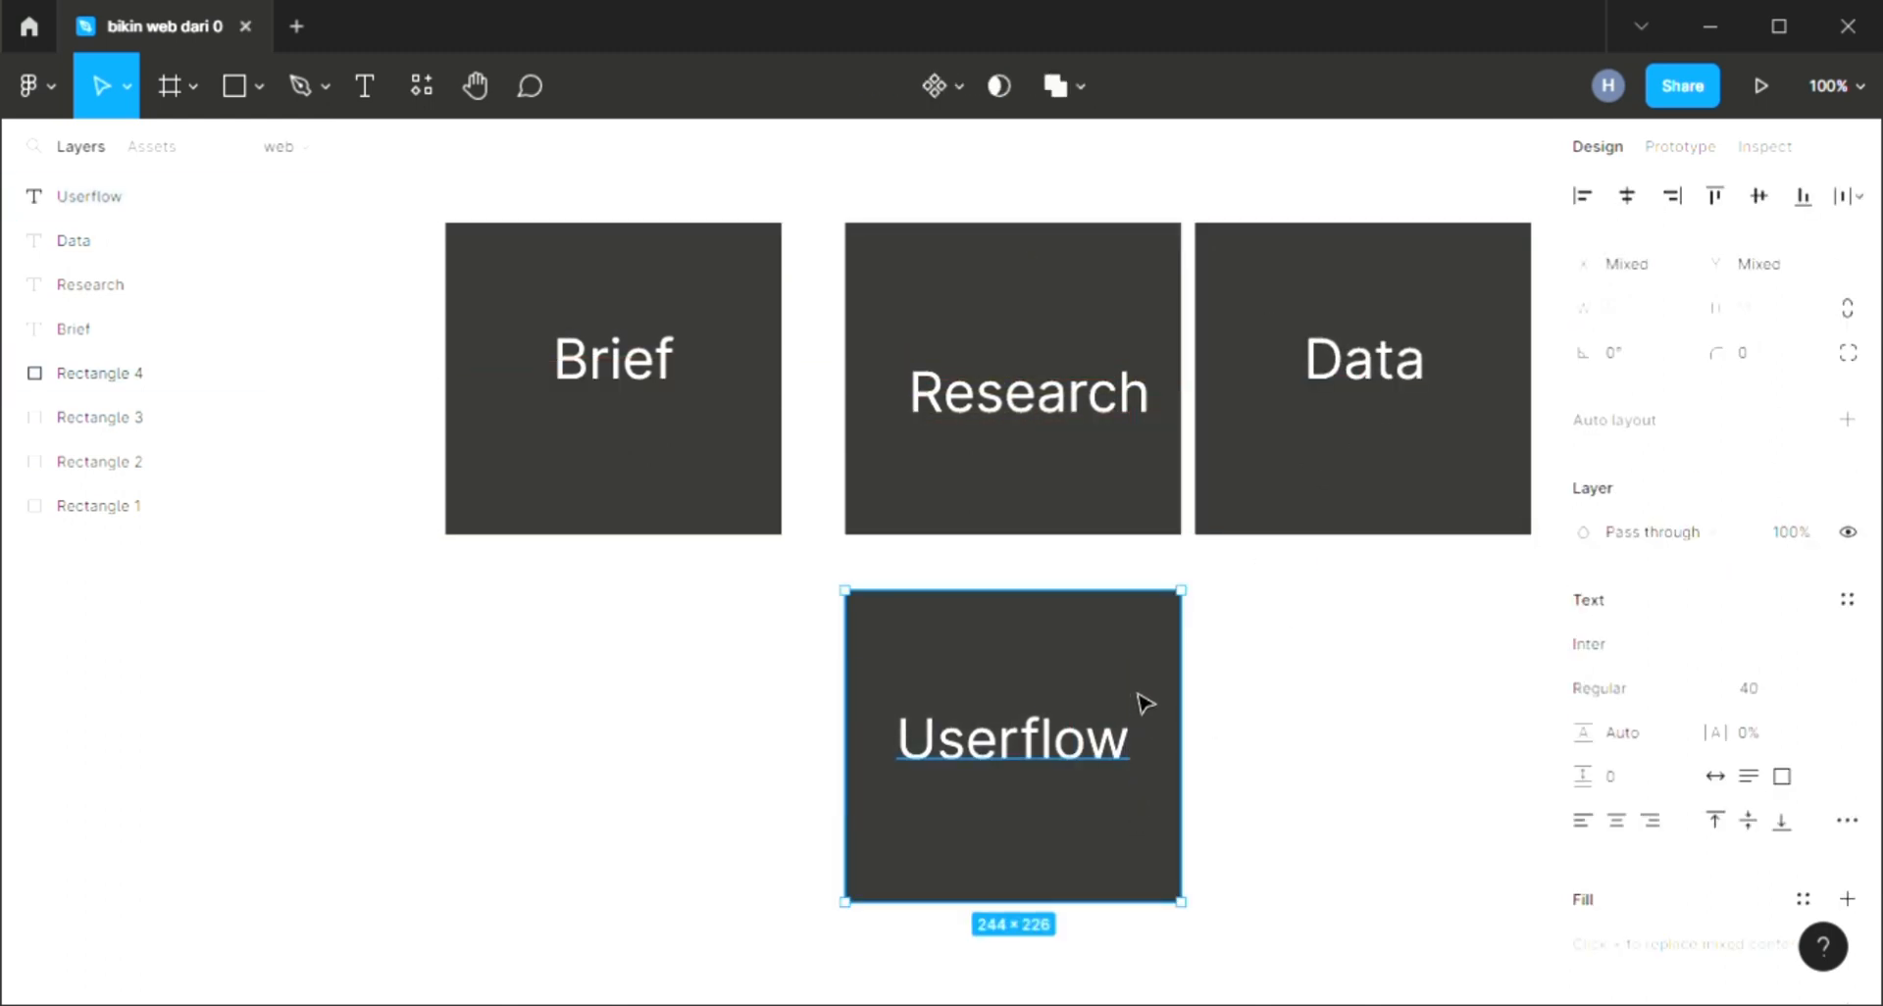
left_click_drag(1080, 706, 746, 687)
left_click(1059, 685)
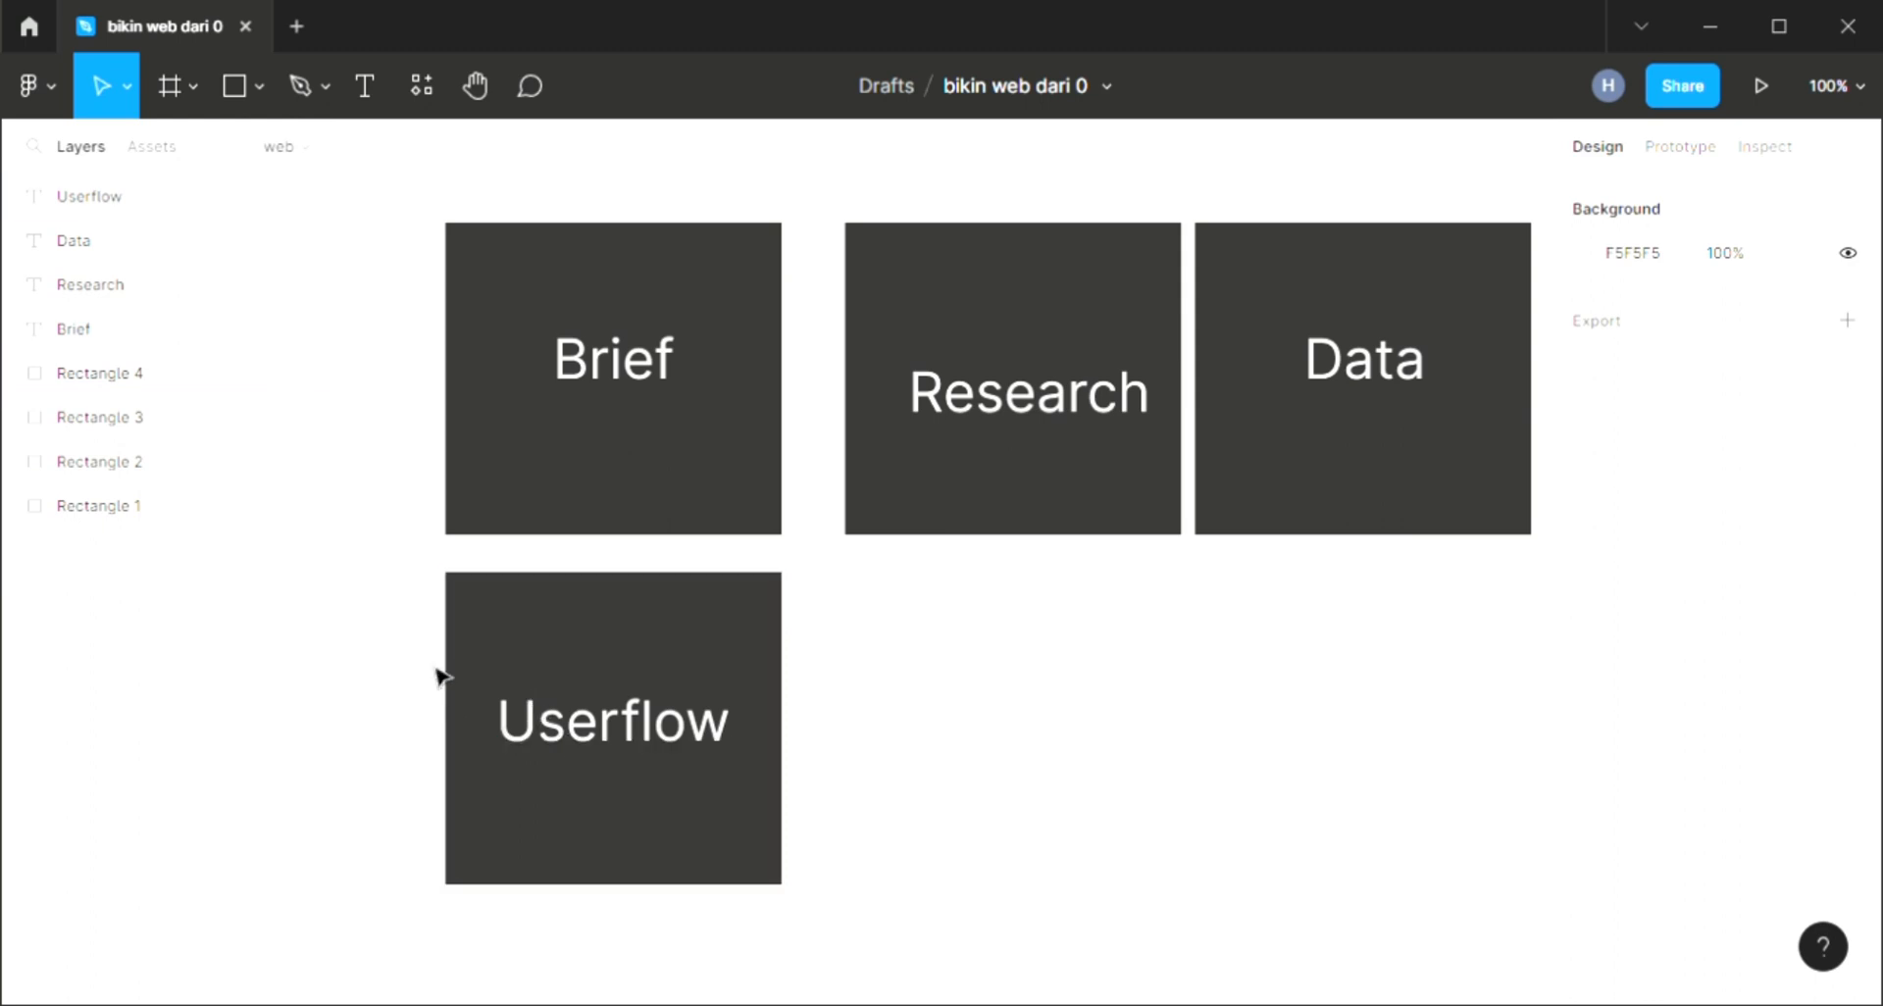
Duplicate the Userflow card and place the copy below the Research card, aligned with its left edge.
left_click_drag(429, 660, 1065, 698)
key("ctrl+d")
left_click(1043, 765, "shift")
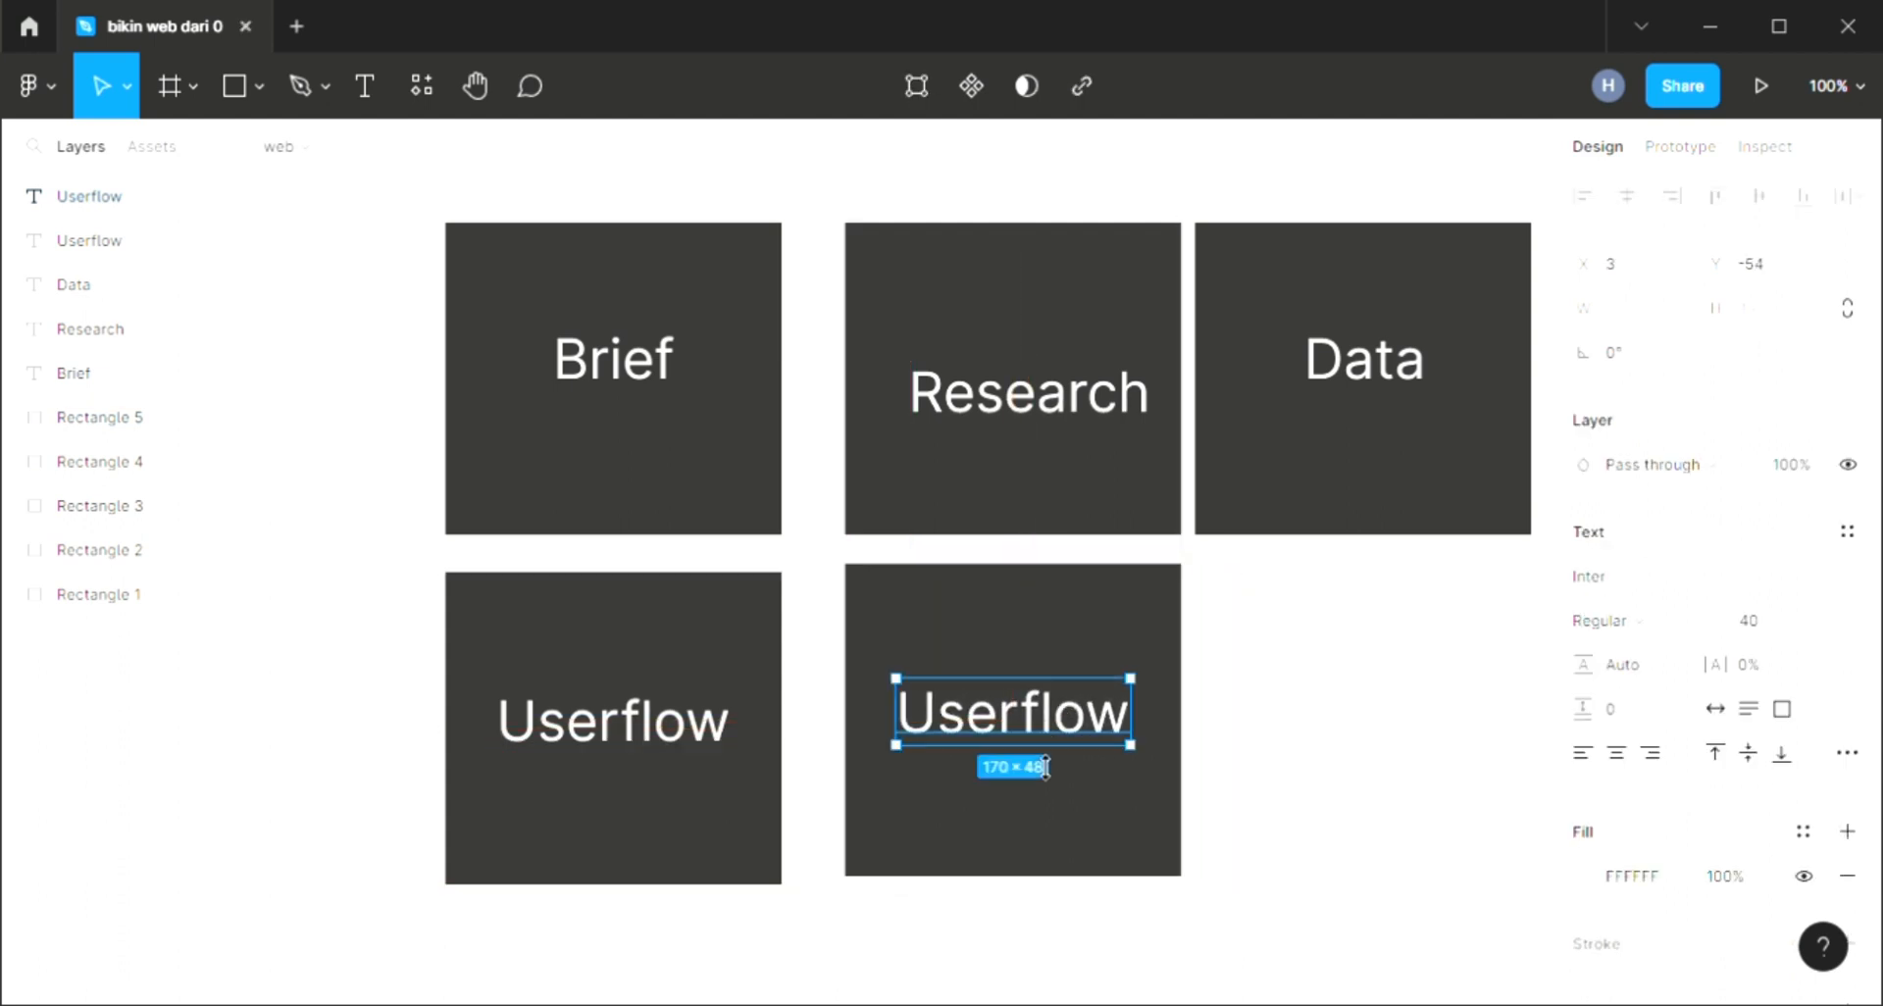
Change the copied Userflow card's text to "Mindmap".
double_click(1040, 737)
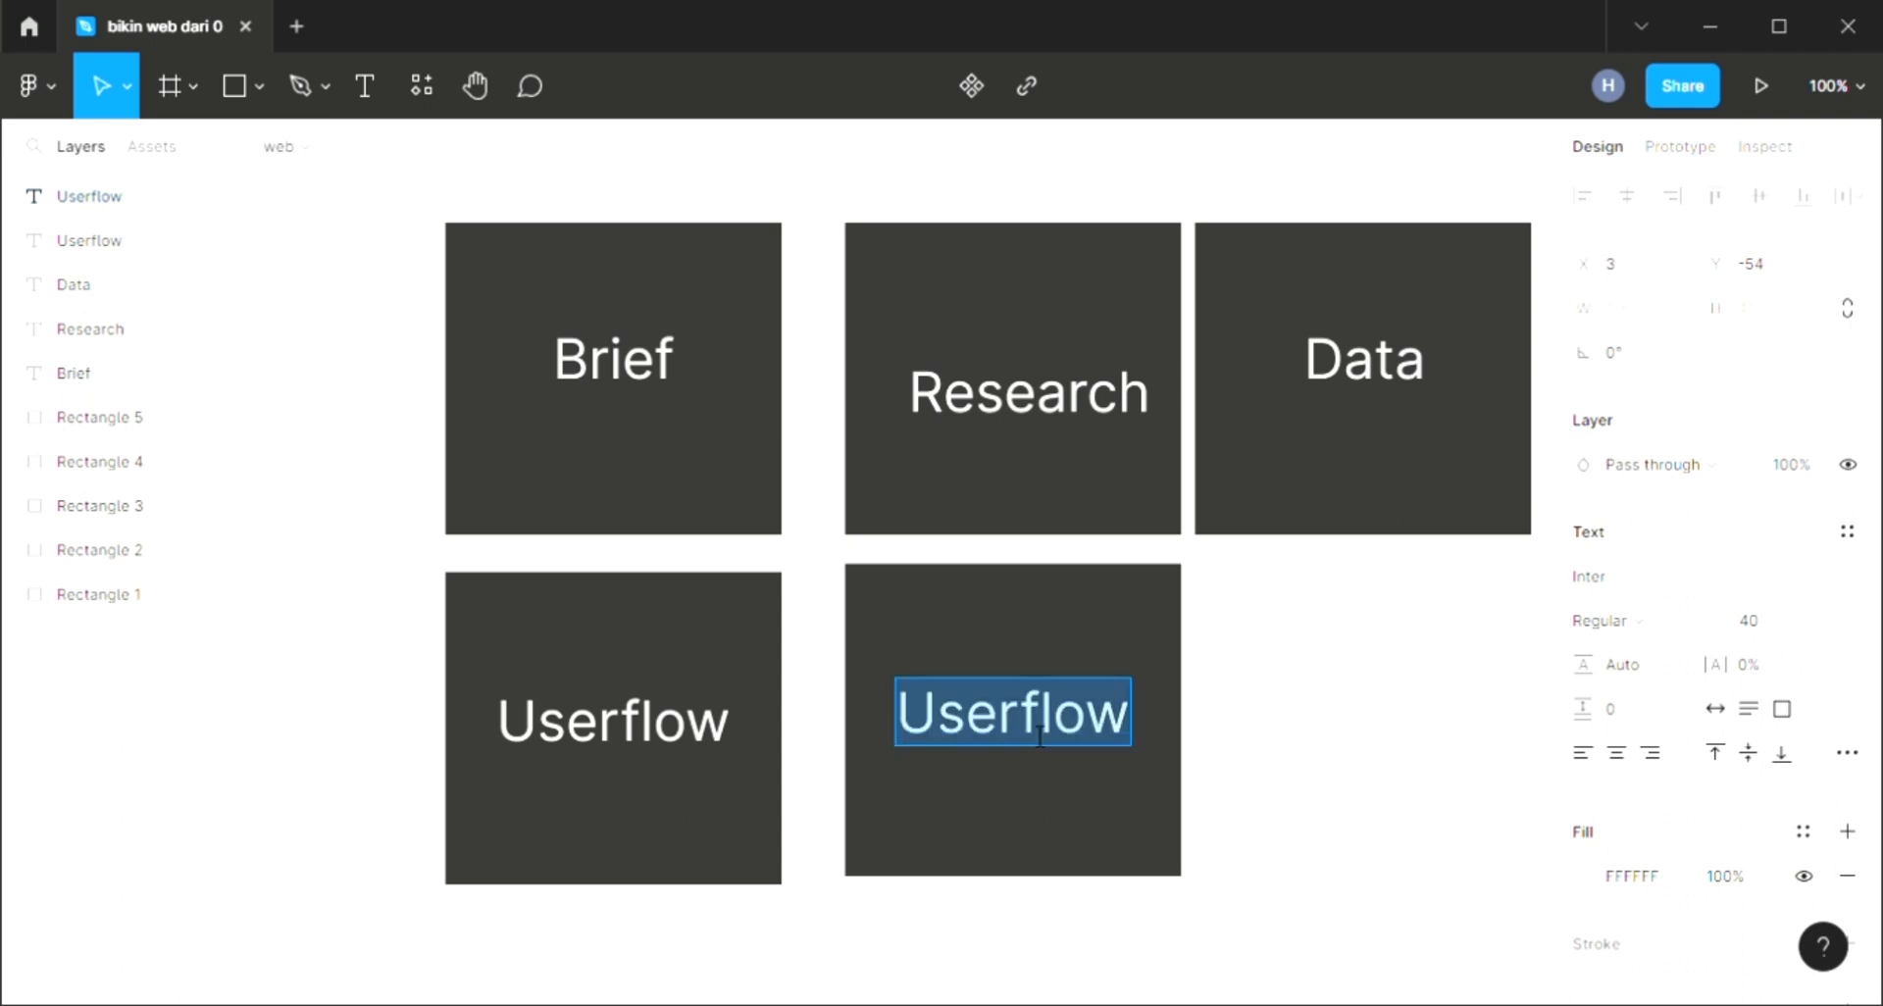
type("M")
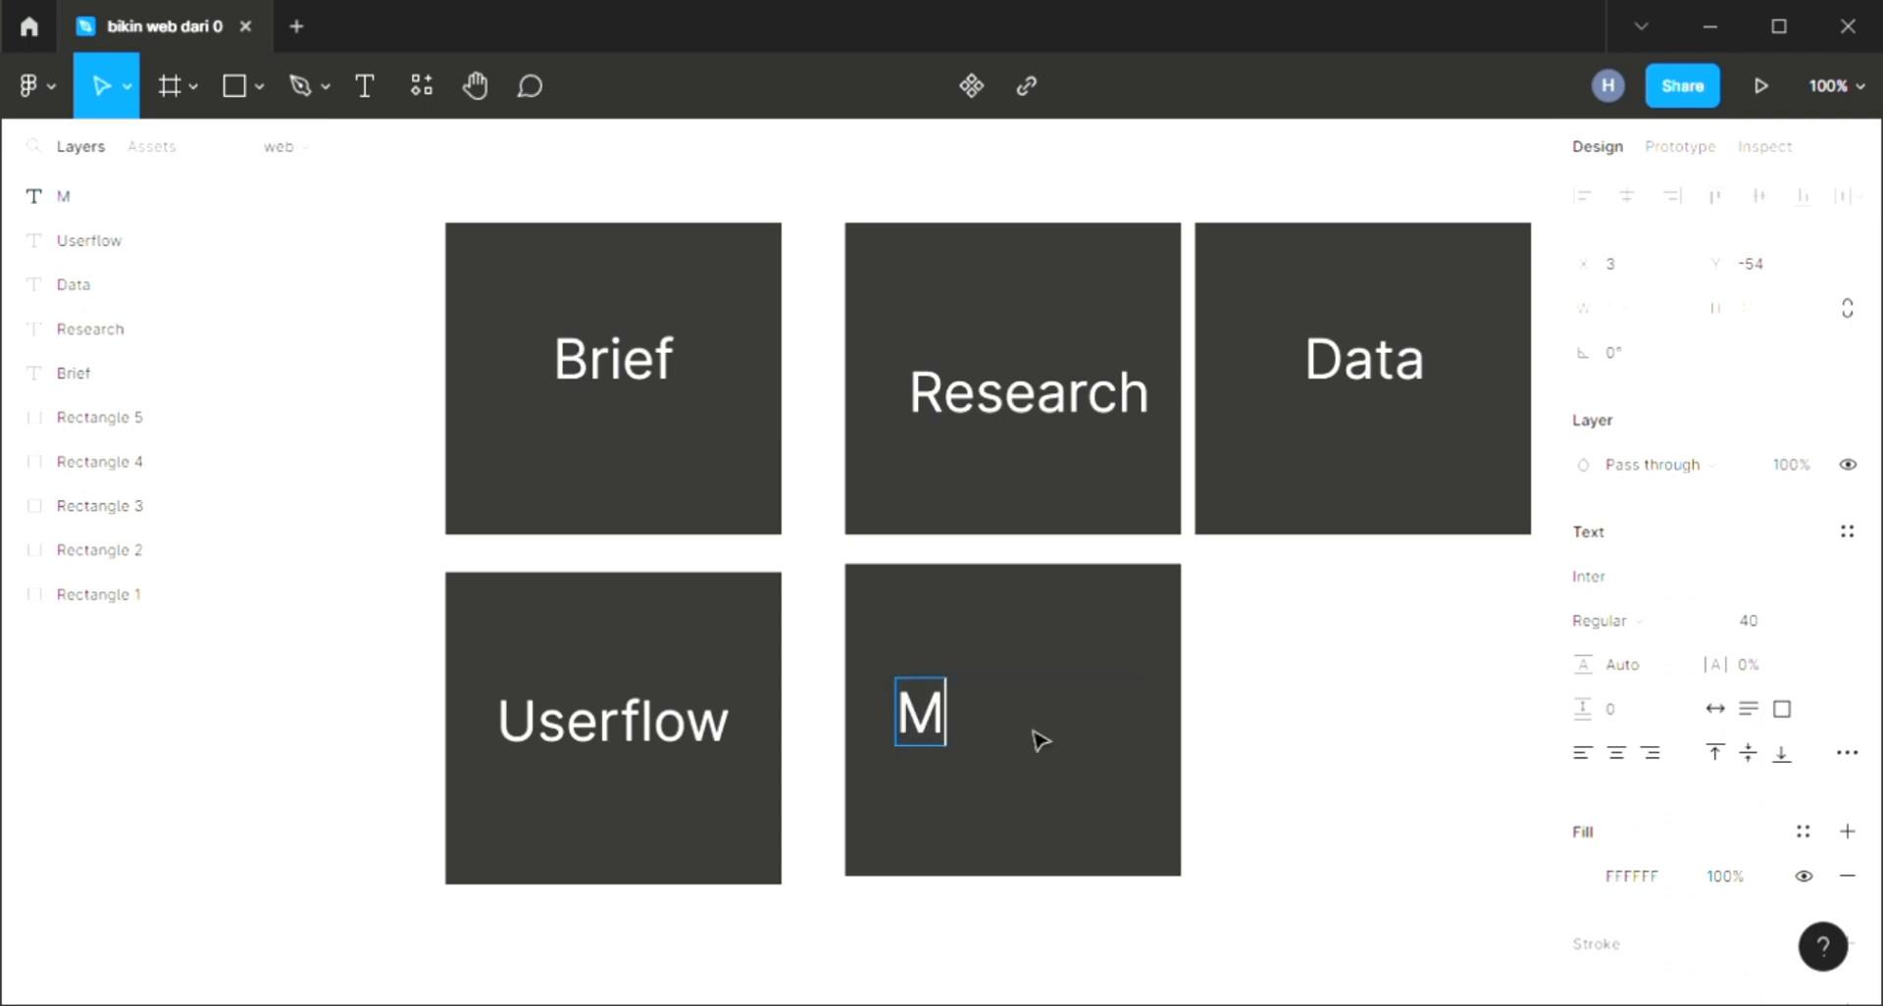
type("inemap")
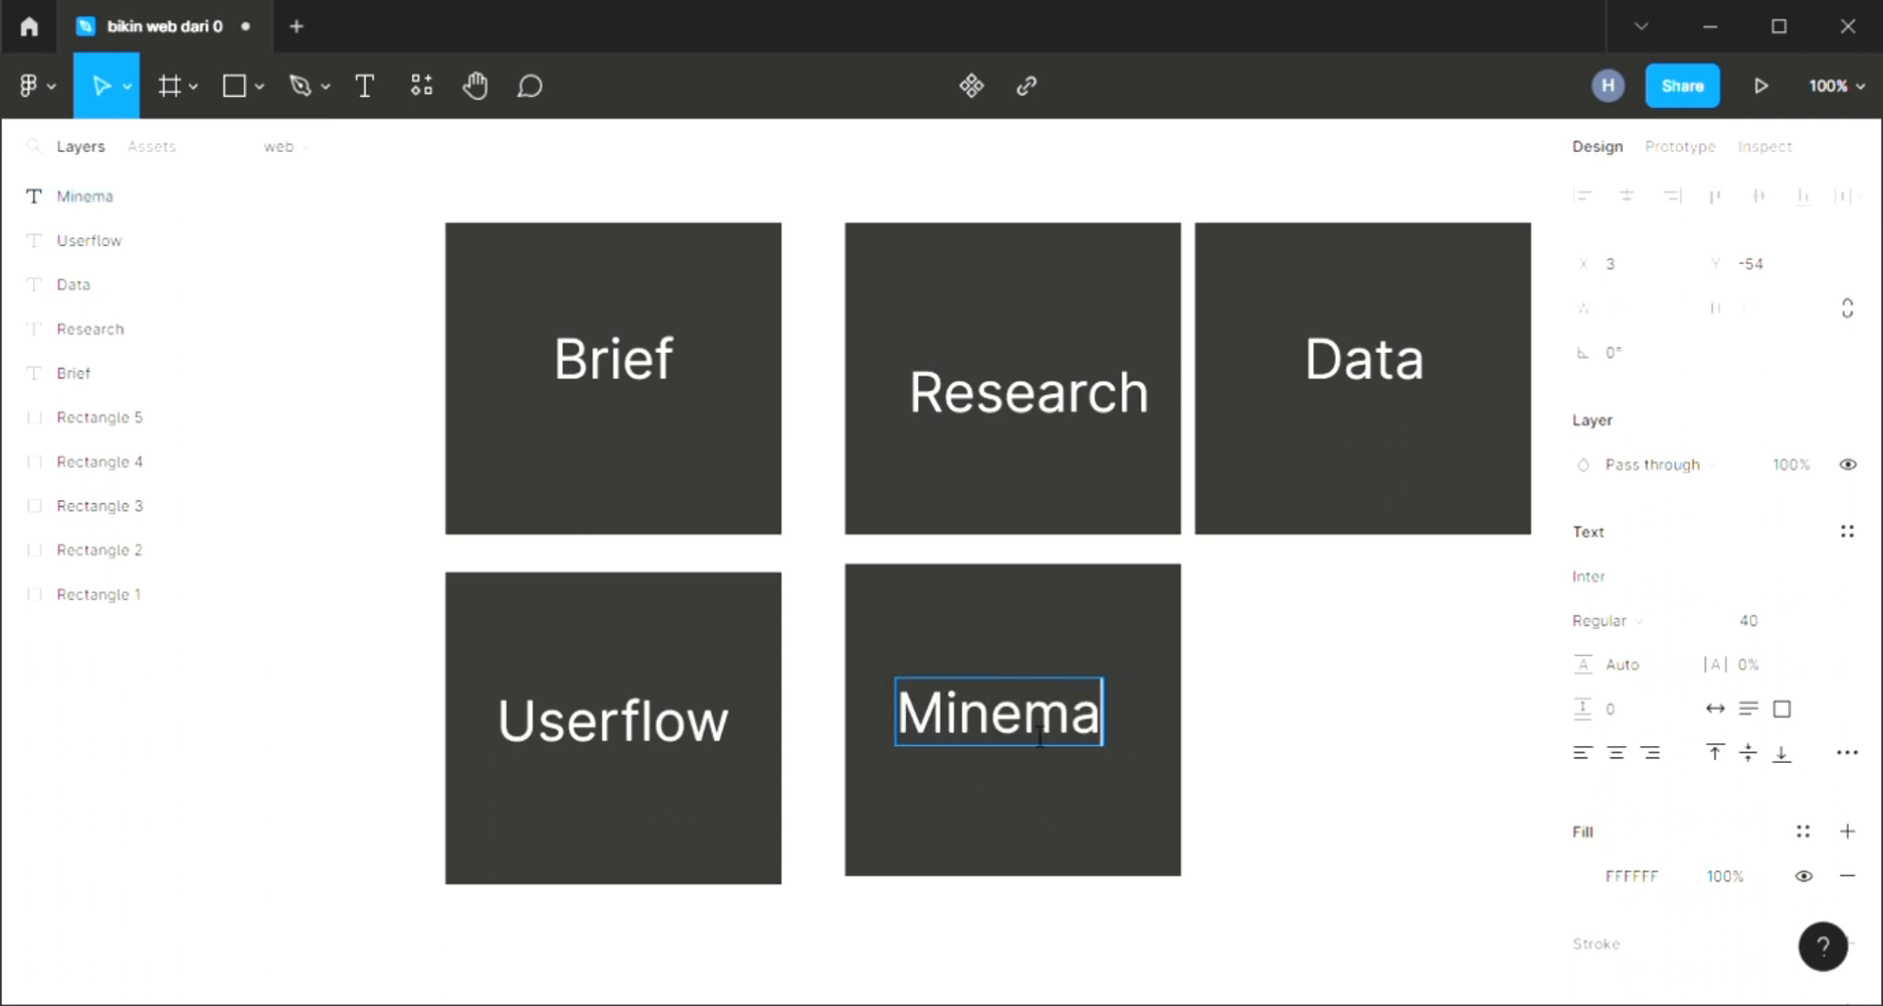
key("BackSpace")
key("BackSpace")
key("BackSpace")
key("BackSpace")
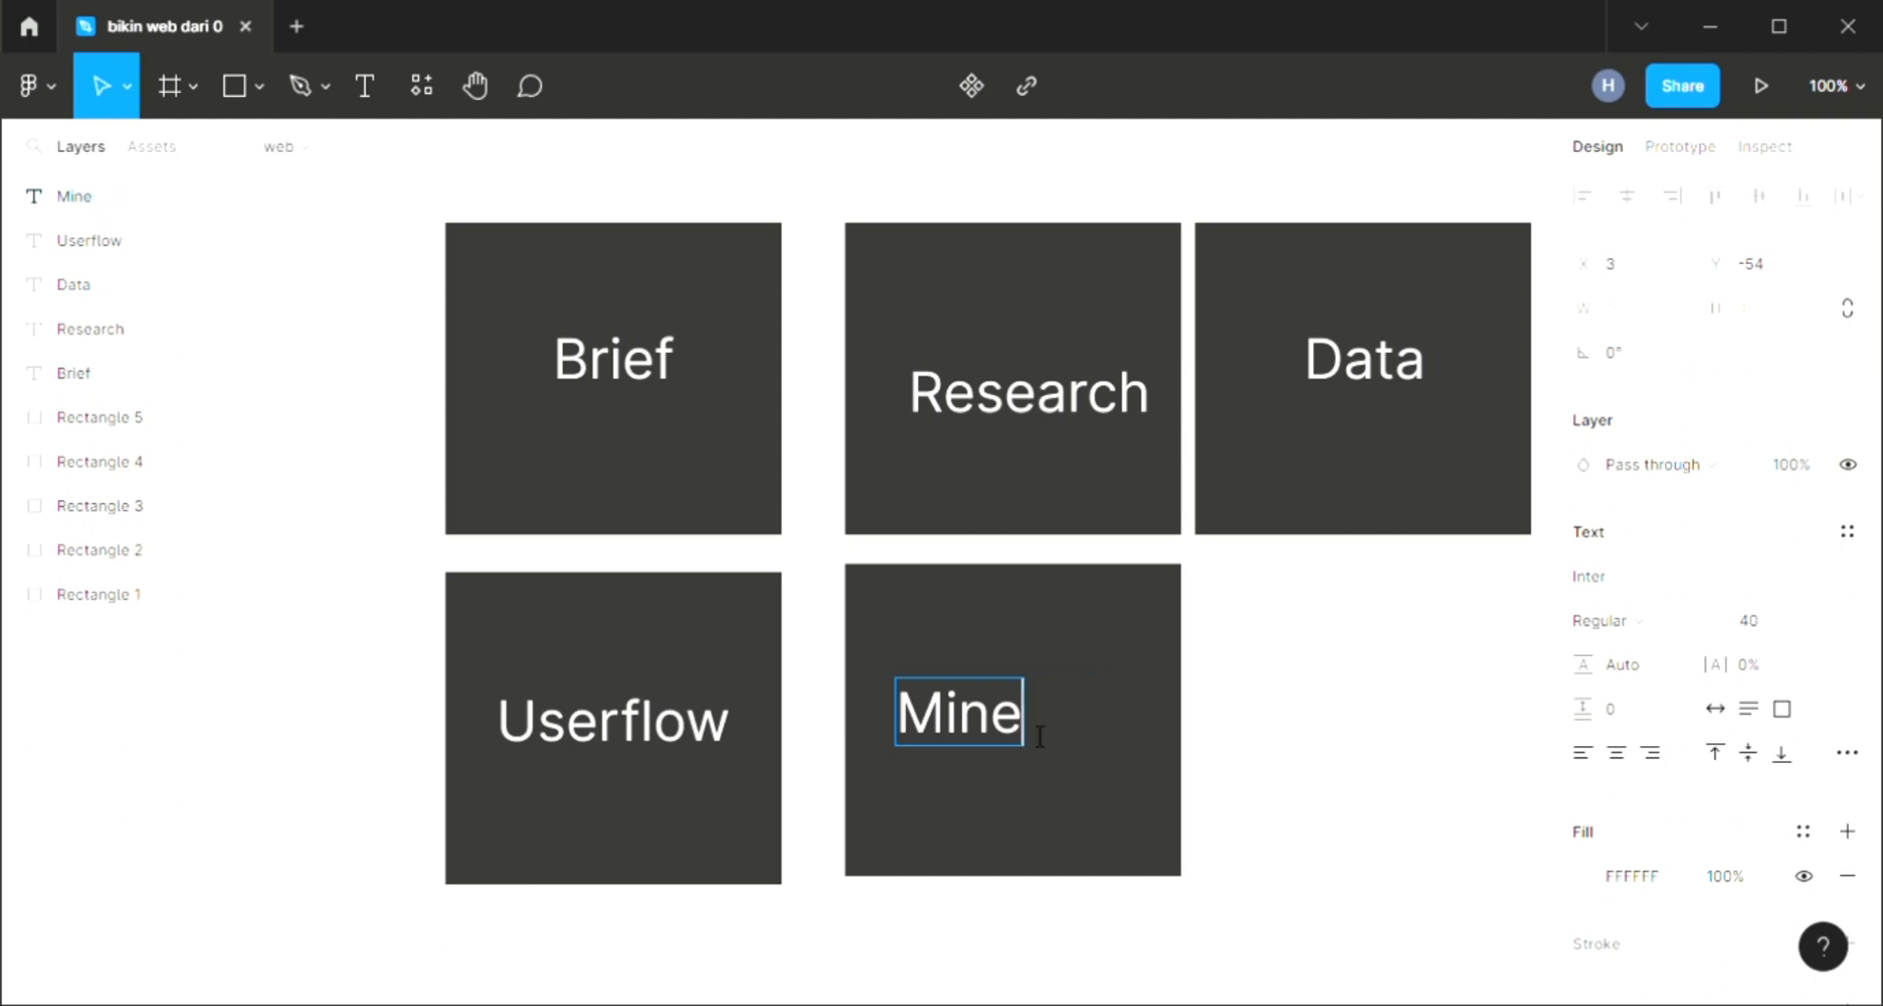
type("dmap")
key("Escape")
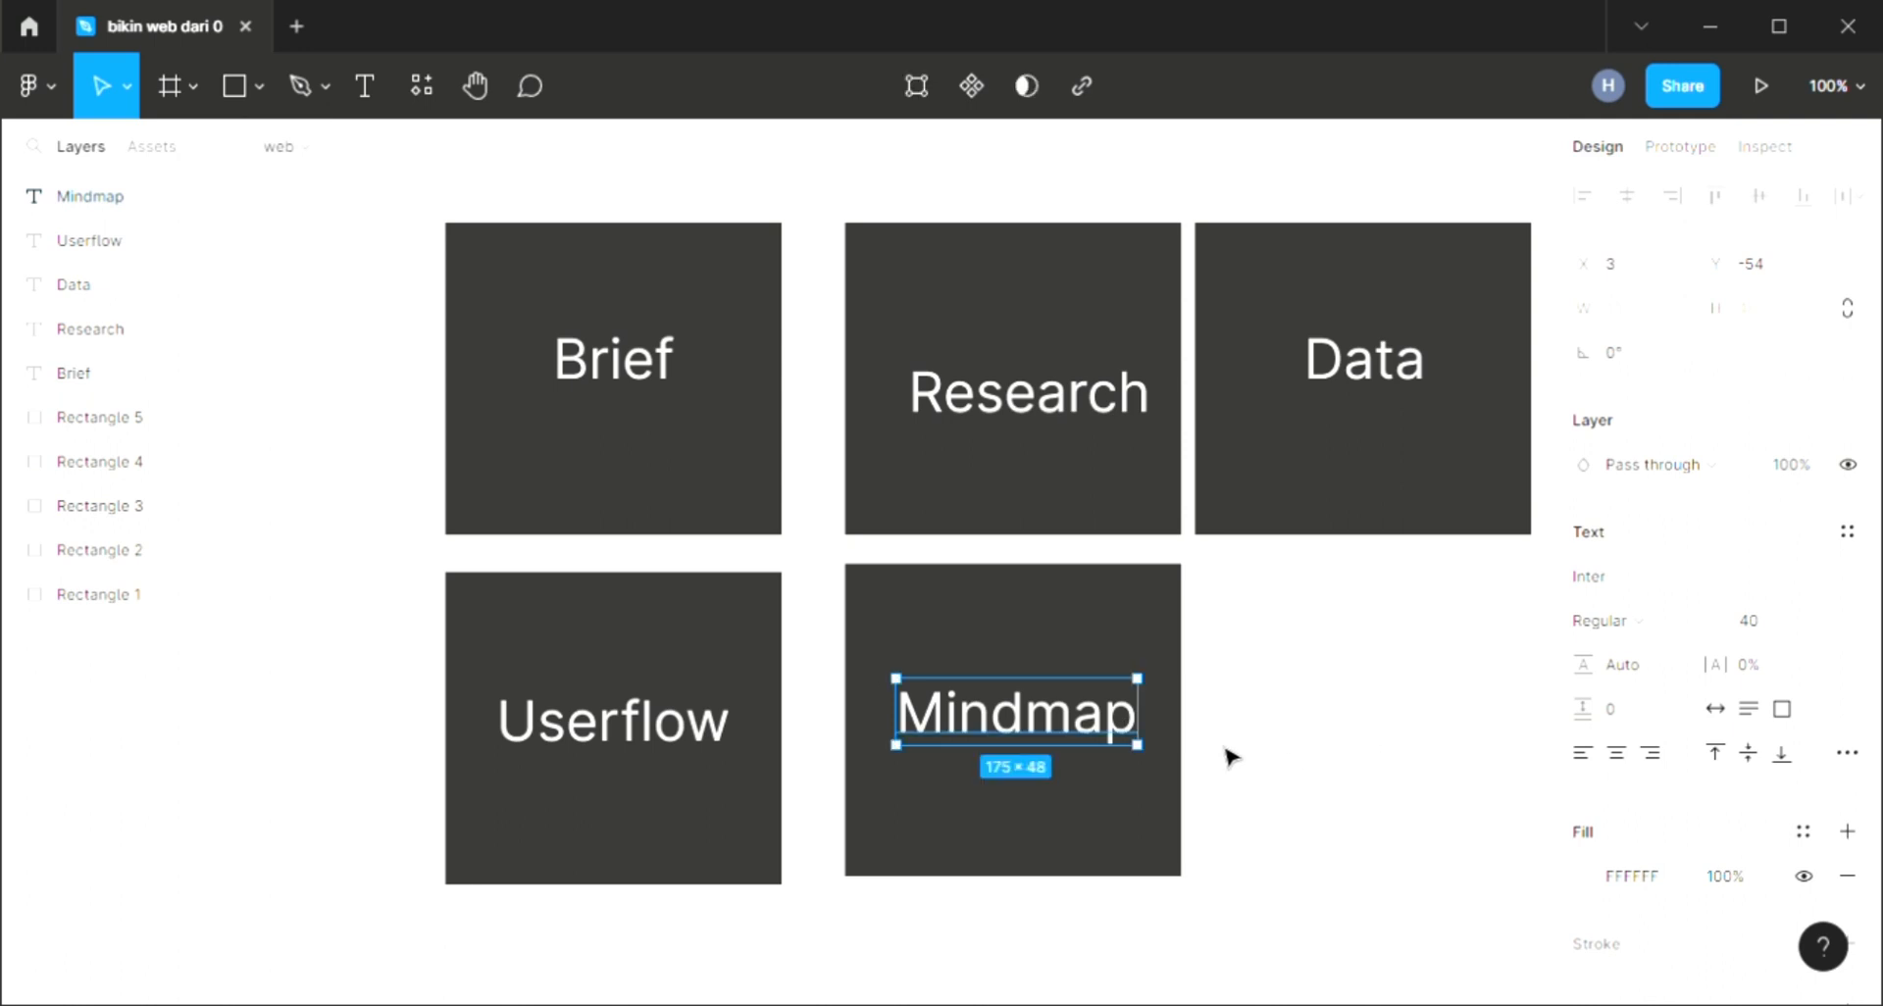
Shift the "Mindmap" text slightly right and lower on its rectangle.
left_click_drag(1035, 738, 1048, 745)
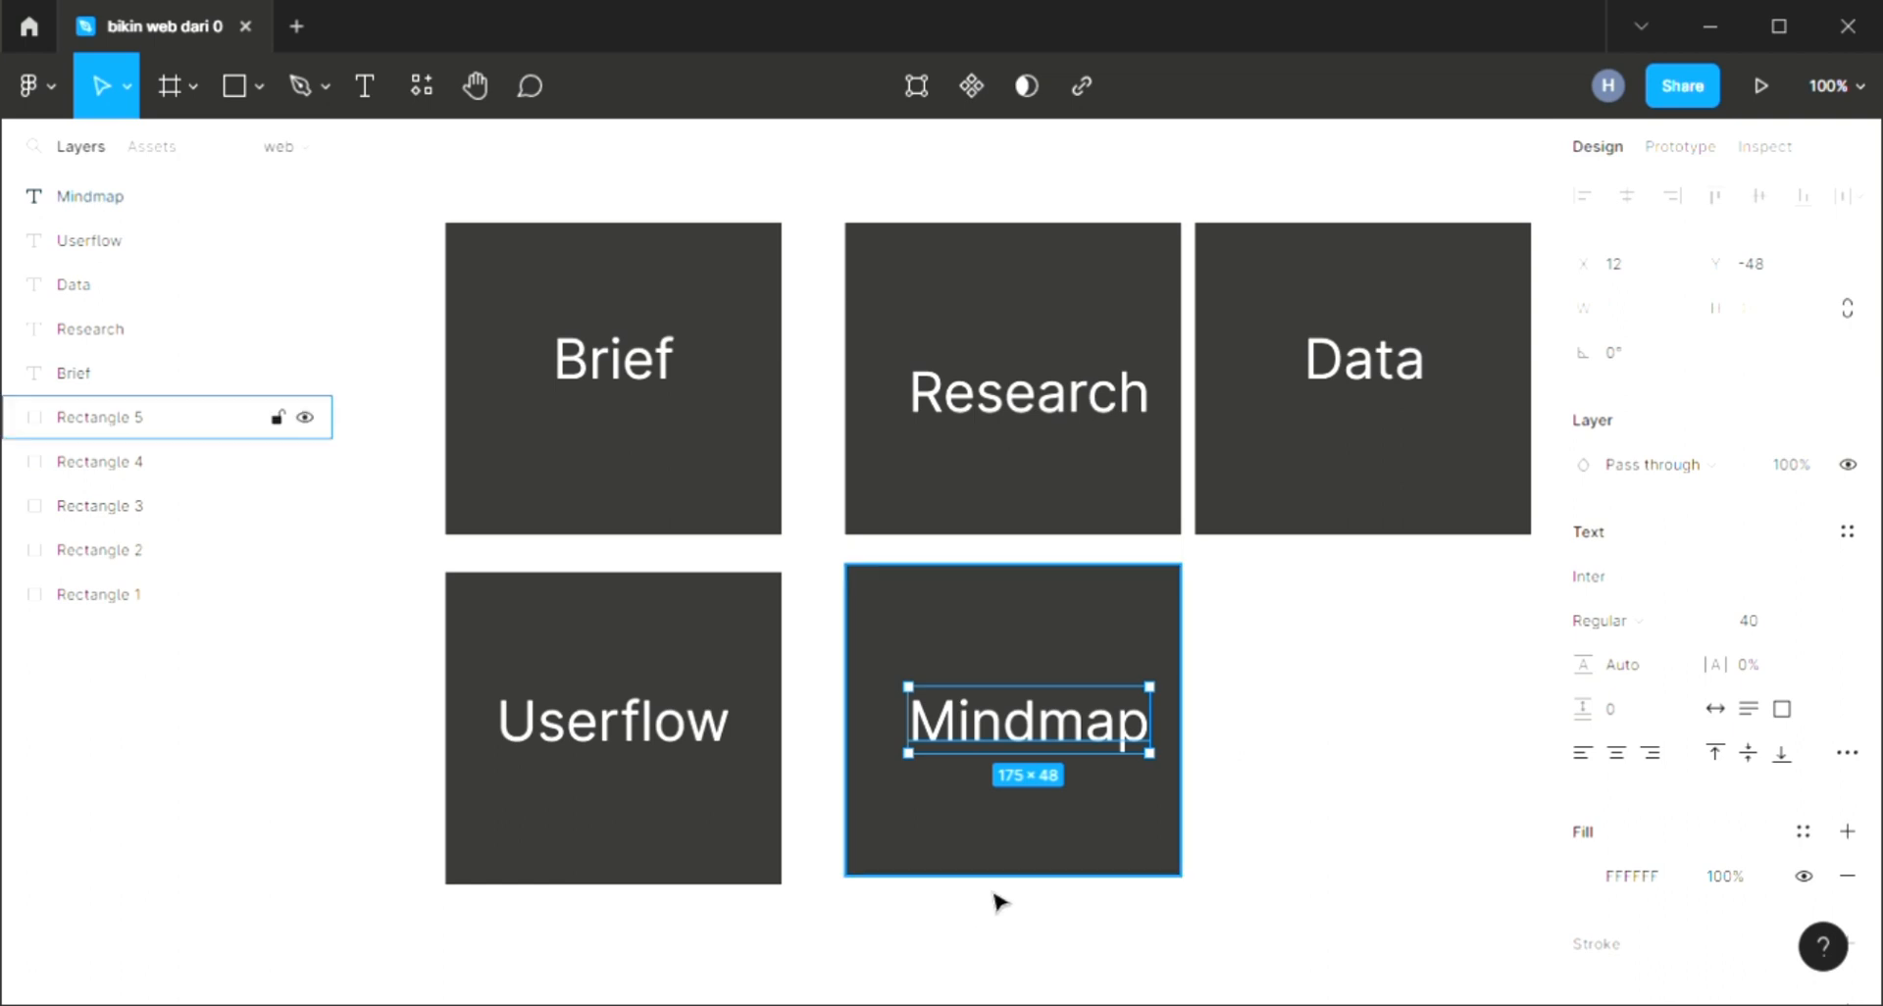
left_click(1231, 762)
left_click_drag(1021, 742, 1026, 758)
left_click(1244, 664)
Move the whole Mindmap card closer to the Userflow card with their top edges aligned.
left_click_drag(1236, 653, 943, 825)
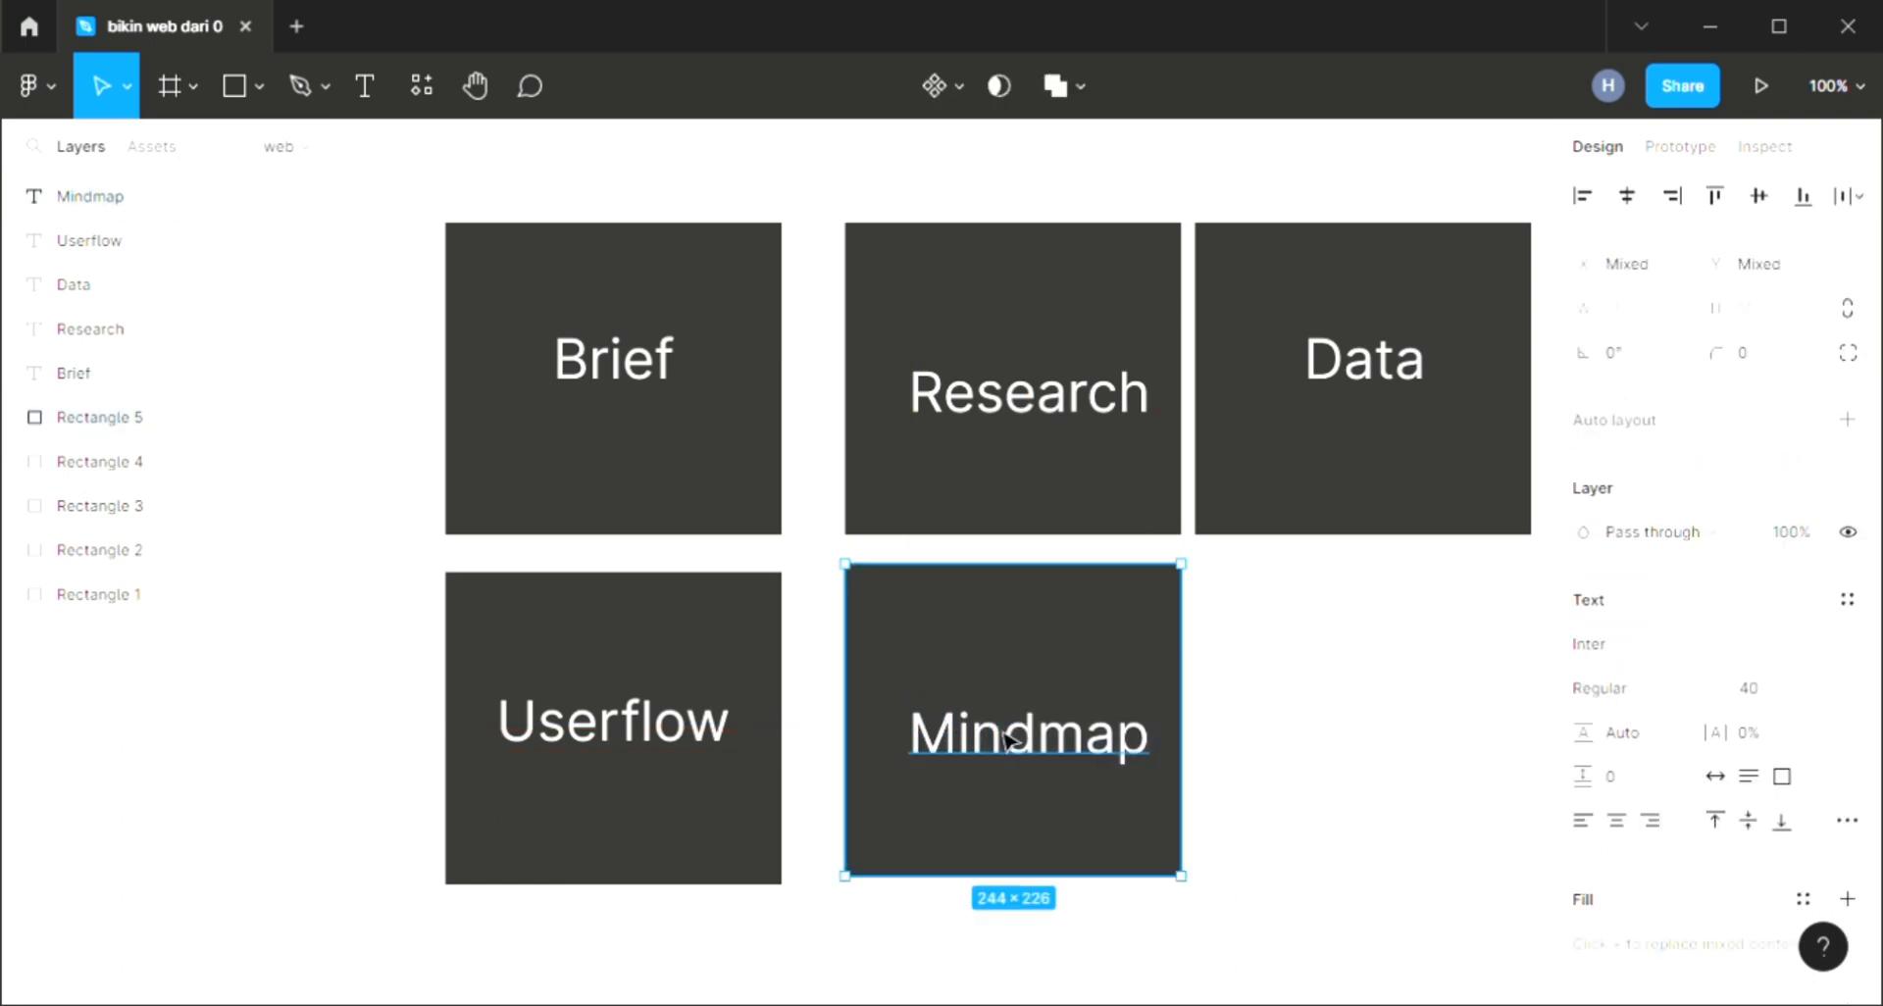
mouse_move(1013, 693)
left_mouse_down()
mouse_move(1291, 702)
mouse_move(994, 703)
left_mouse_up()
left_click(1212, 698)
Duplicate the Mindmap card and place the copy to its right, below the Data card.
left_click_drag(1206, 659, 959, 795)
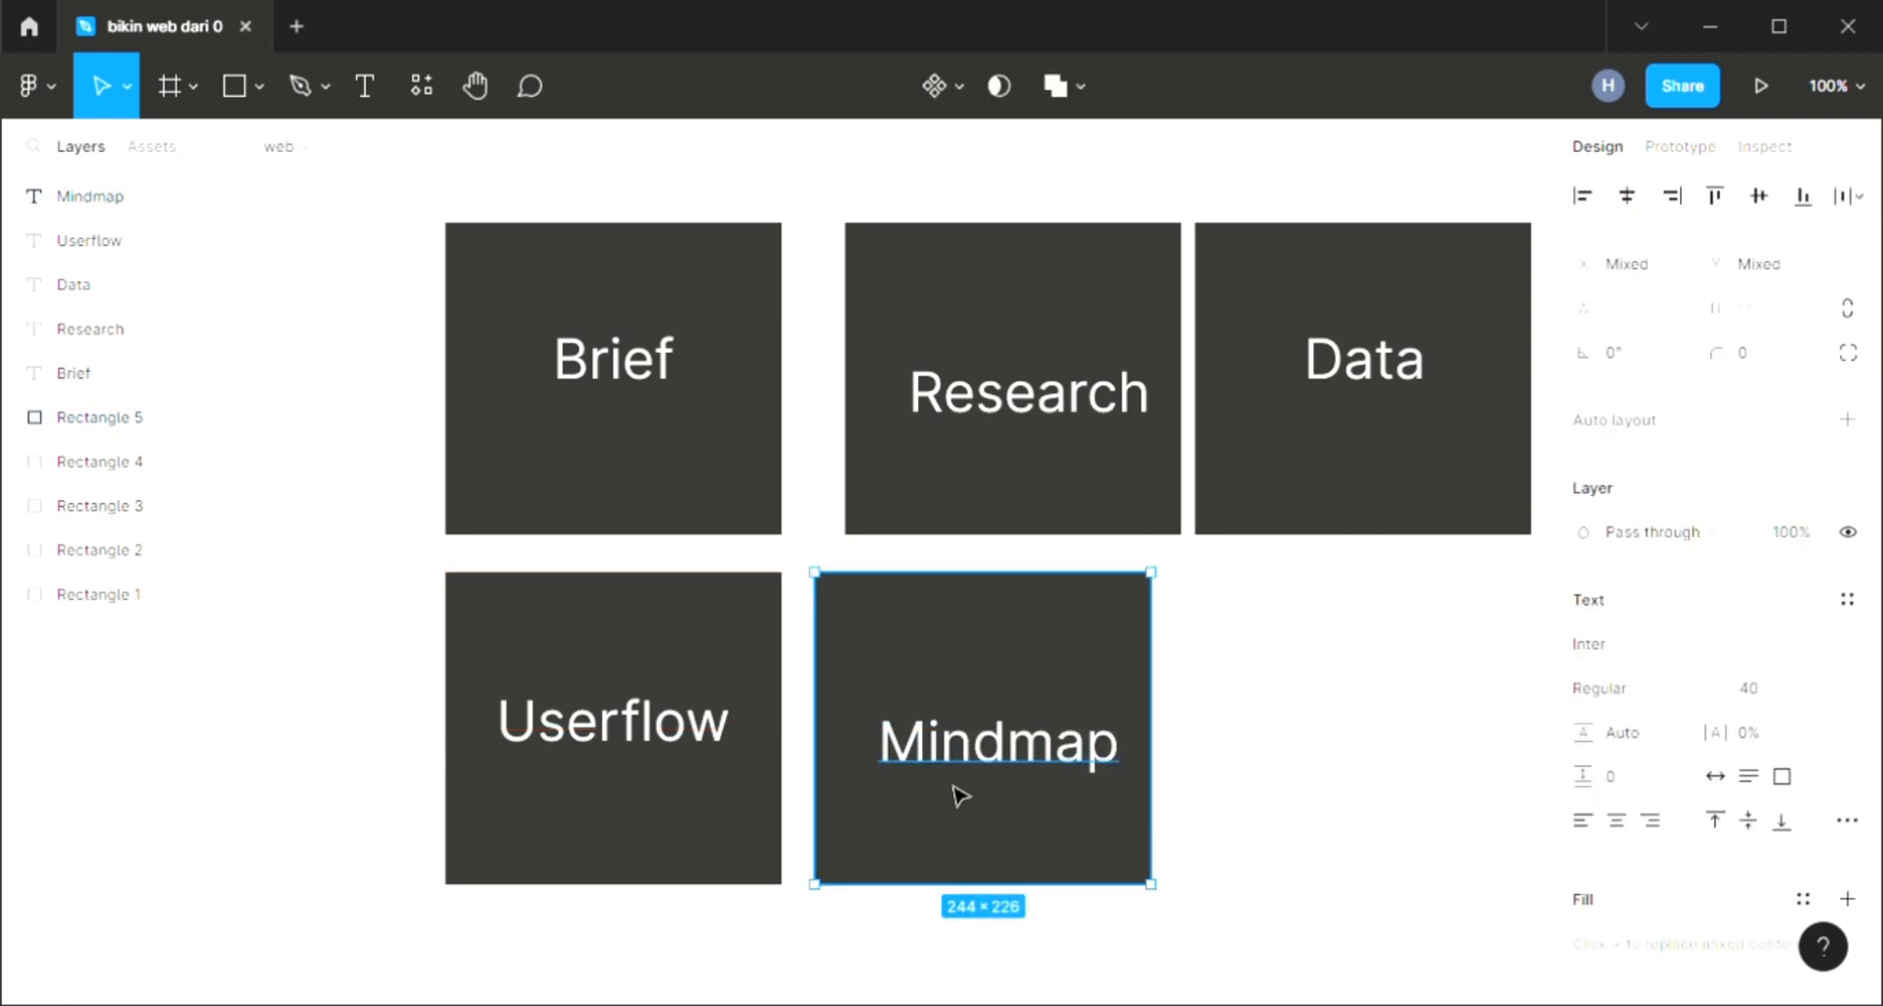
key("ctrl+d")
mouse_move(962, 716)
left_mouse_down()
mouse_move(1713, 714)
mouse_move(976, 721)
left_mouse_up()
left_click(975, 770)
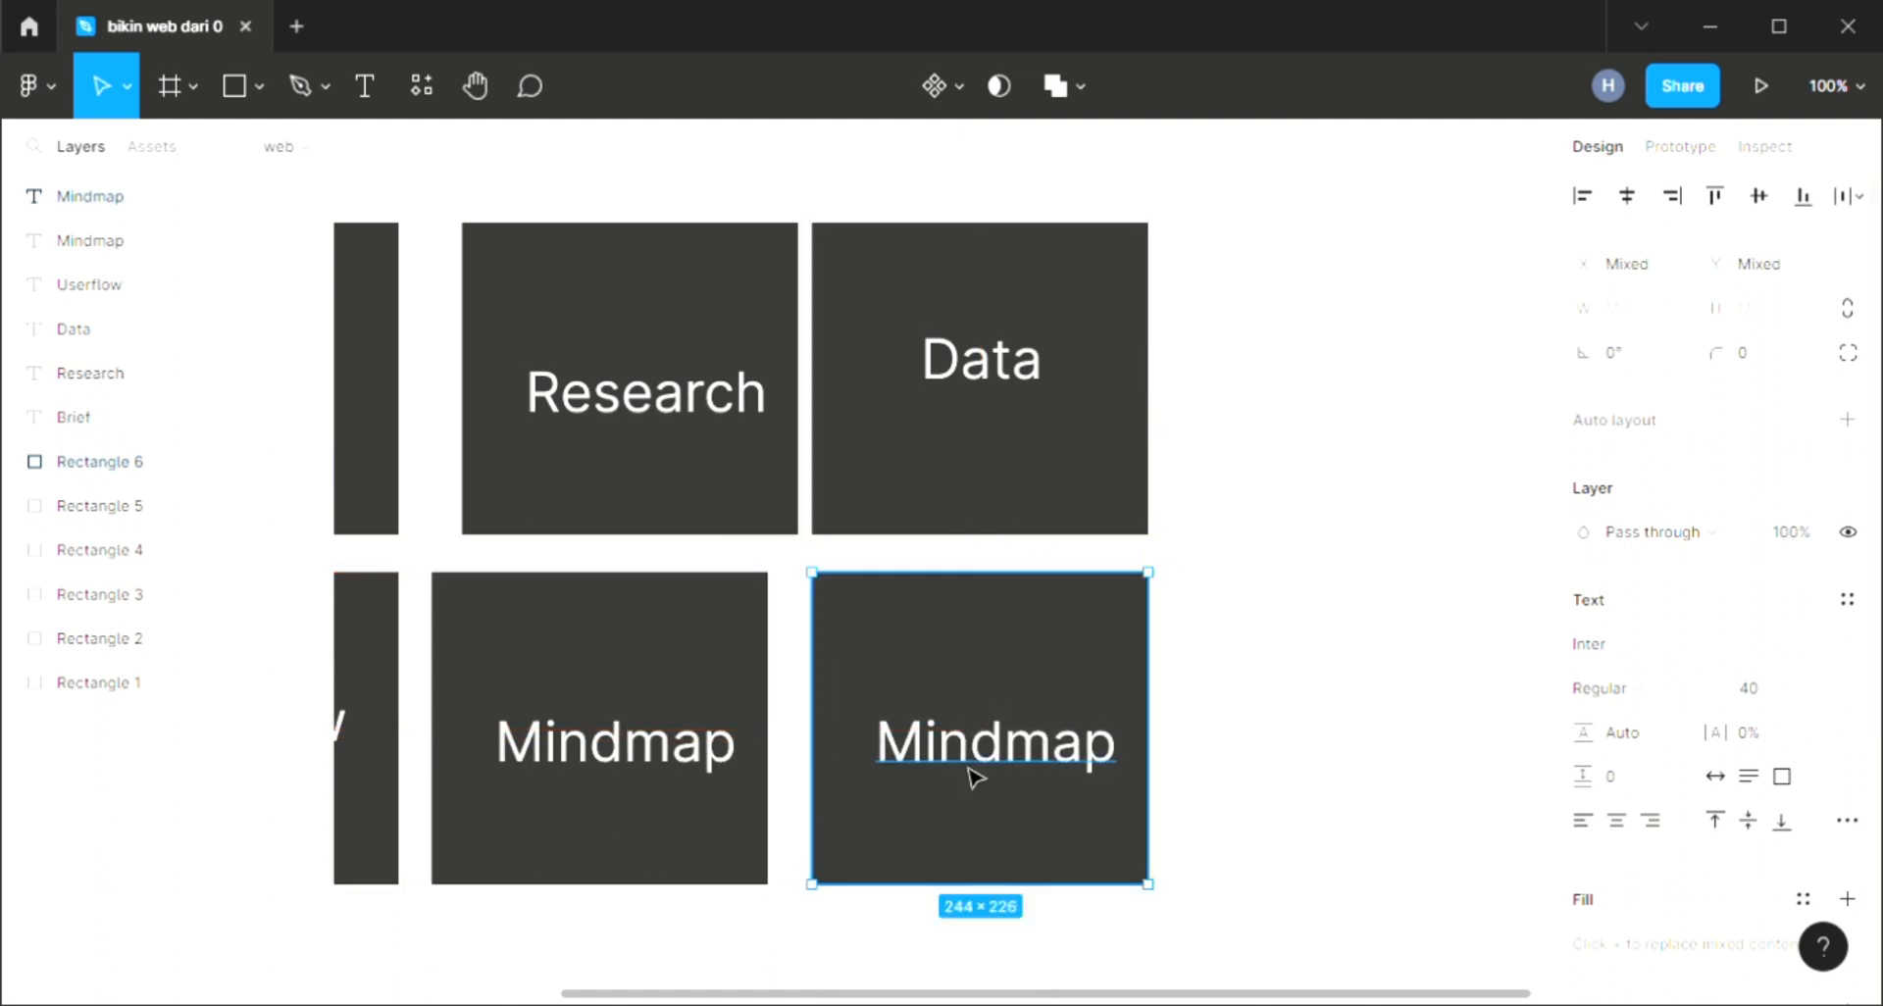
Change the copied Mindmap card's text to "Wireframe" and center it horizontally on its rectangle.
double_click(975, 774)
type("W")
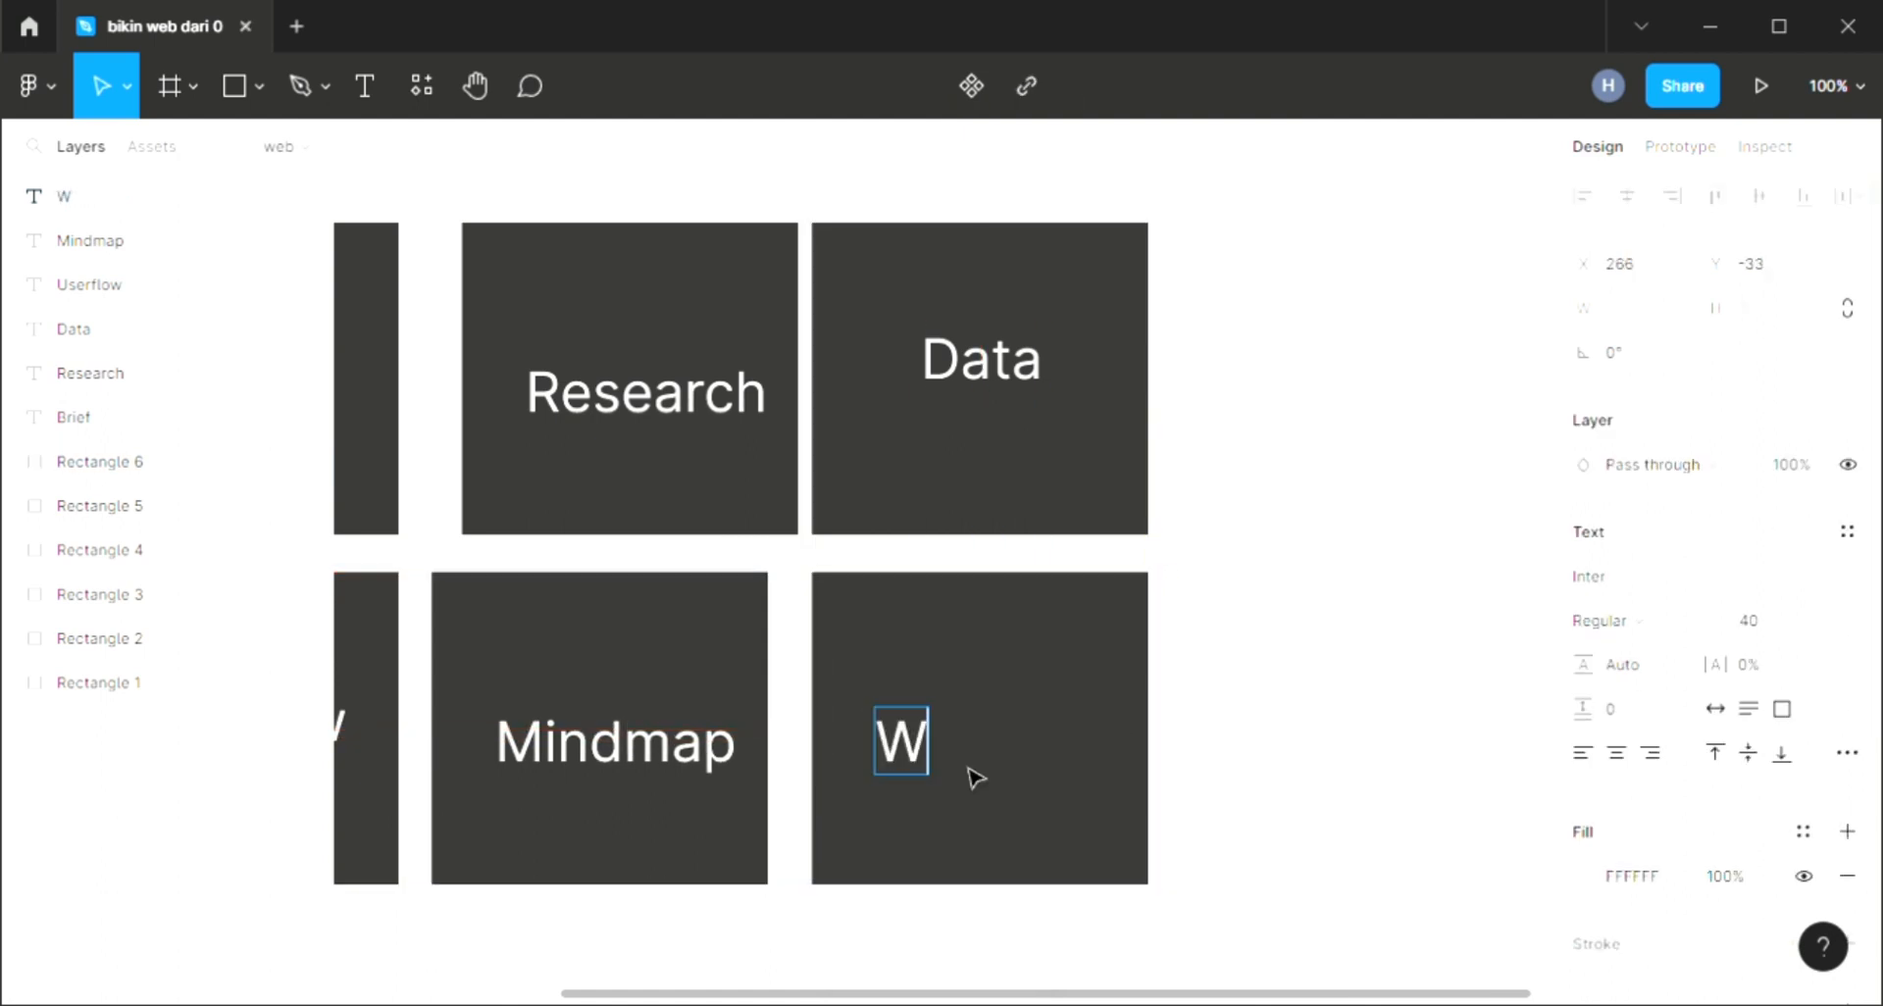
type("ireframe")
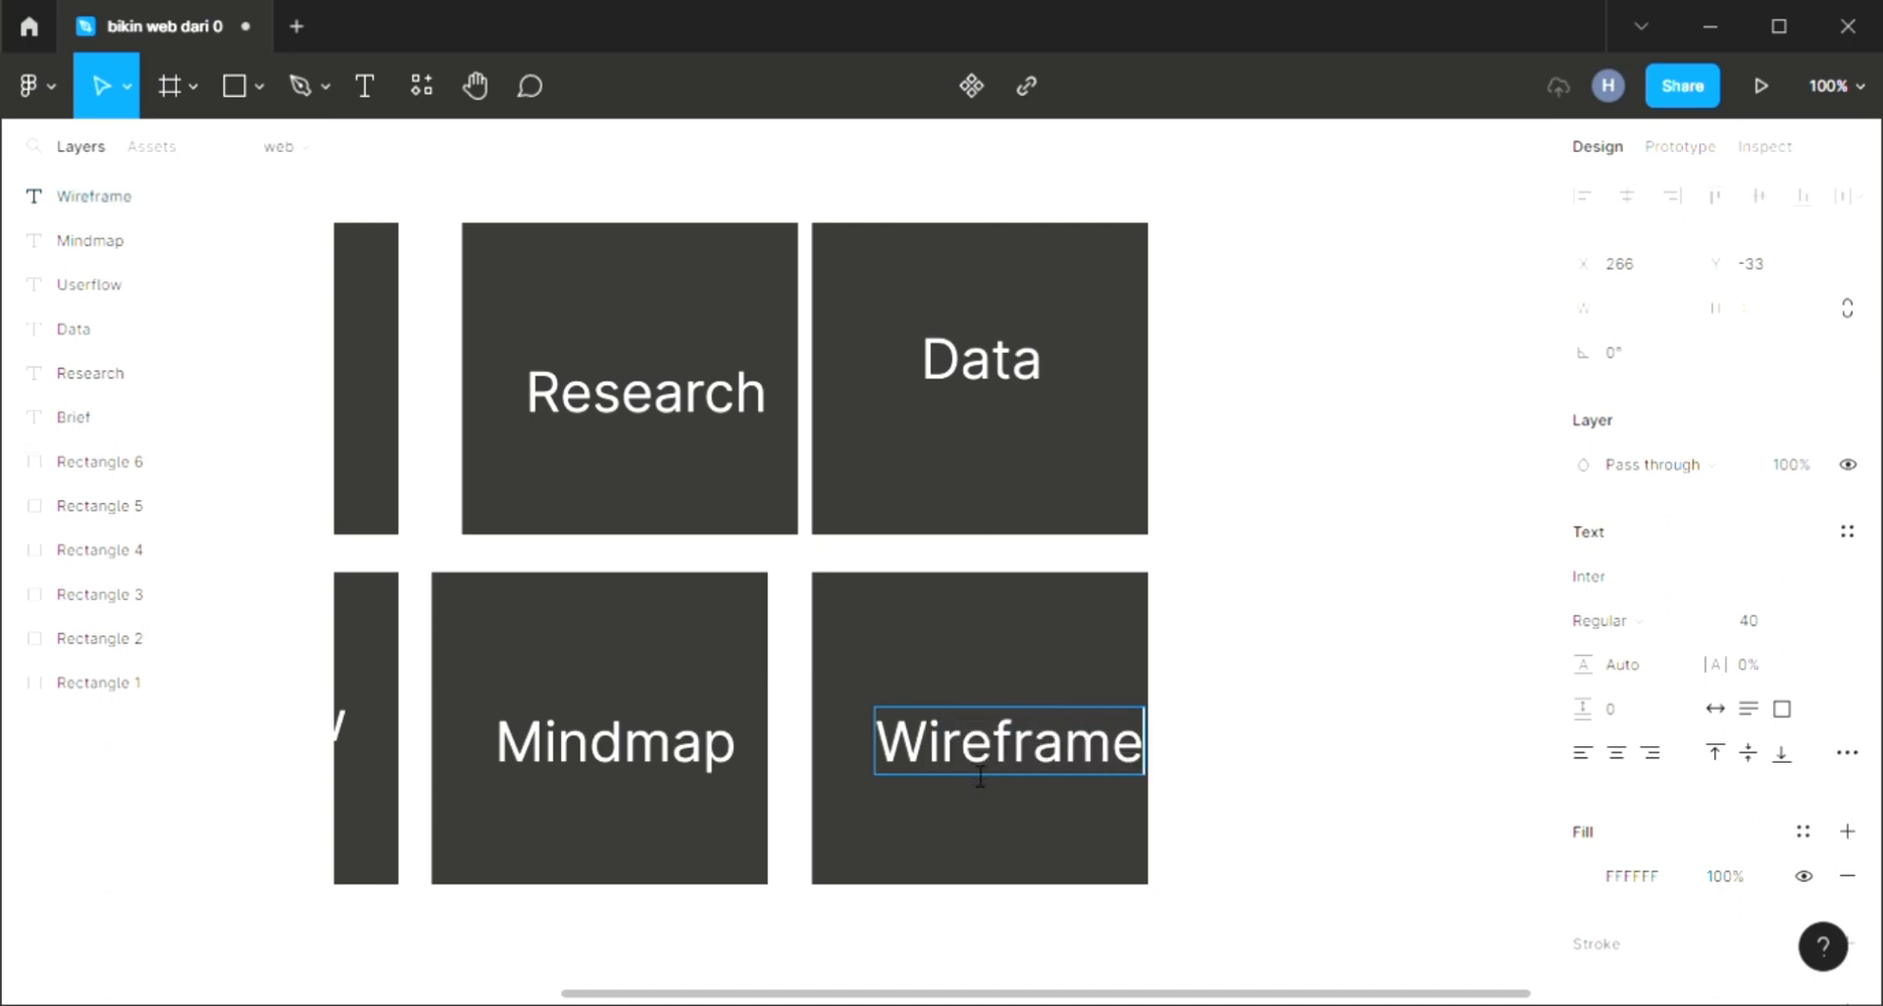
key("Escape")
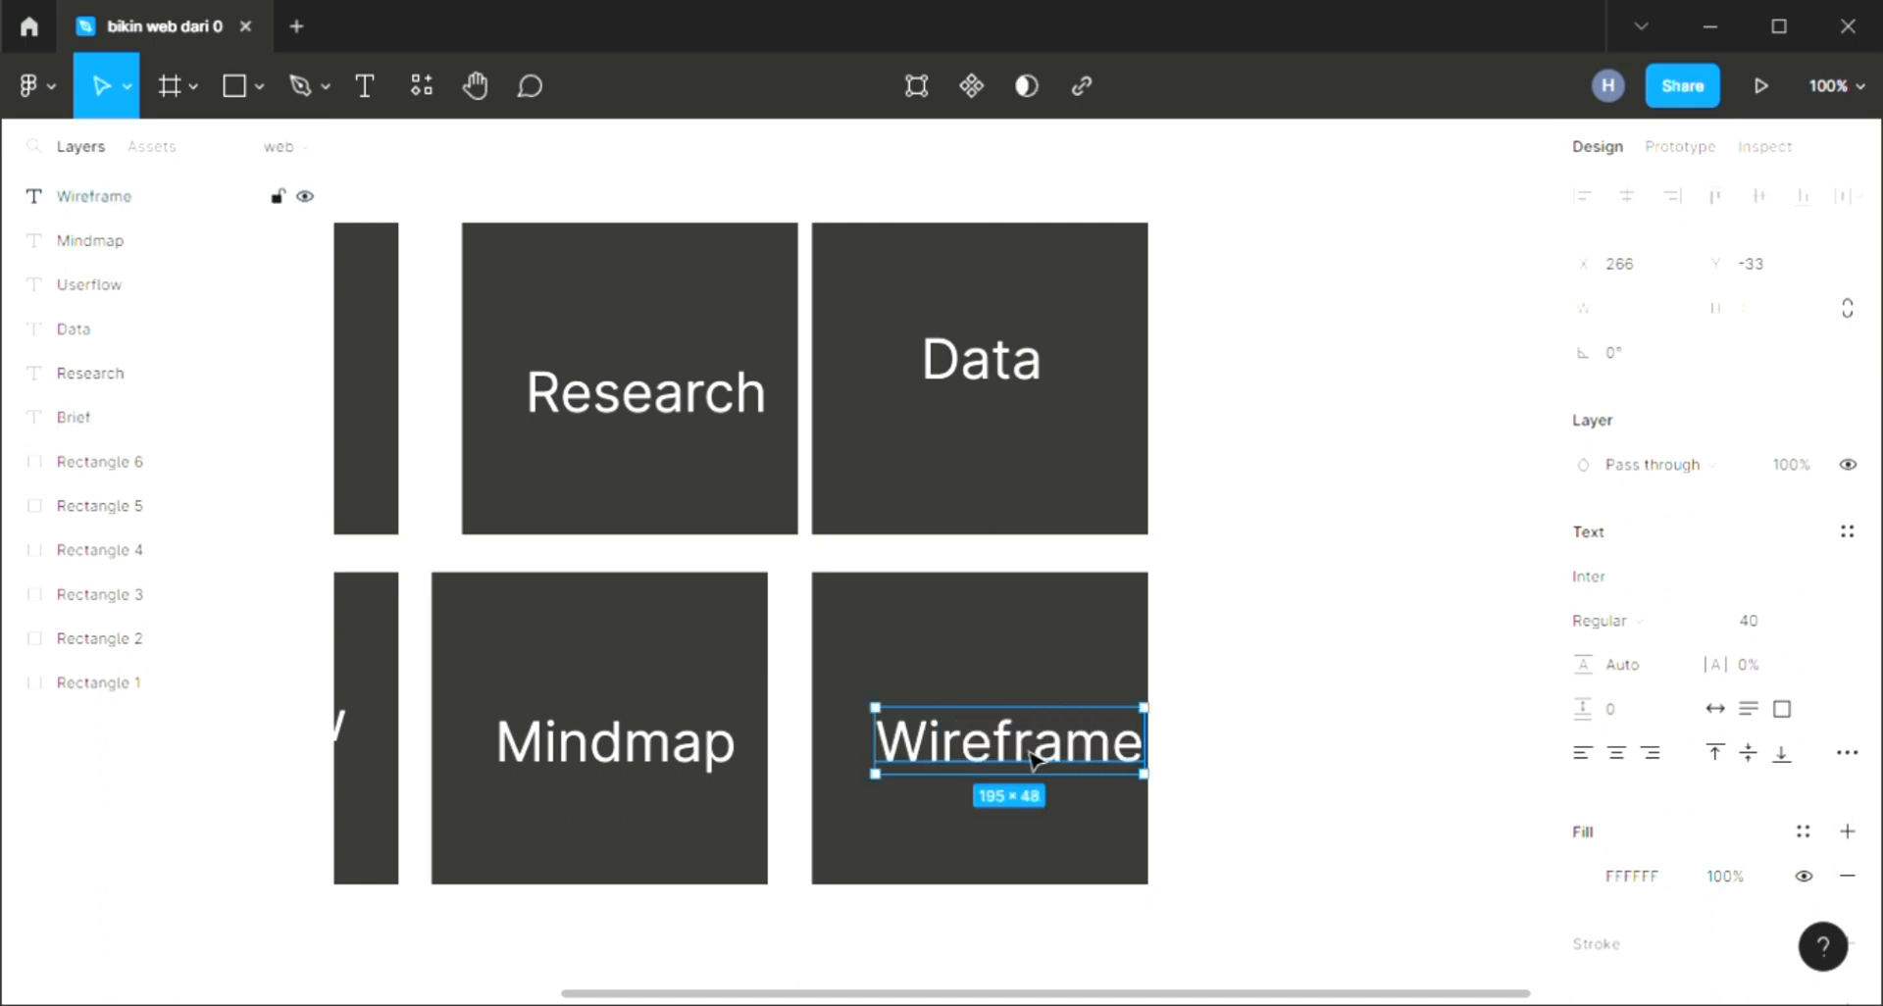
left_click_drag(1037, 762, 1005, 747)
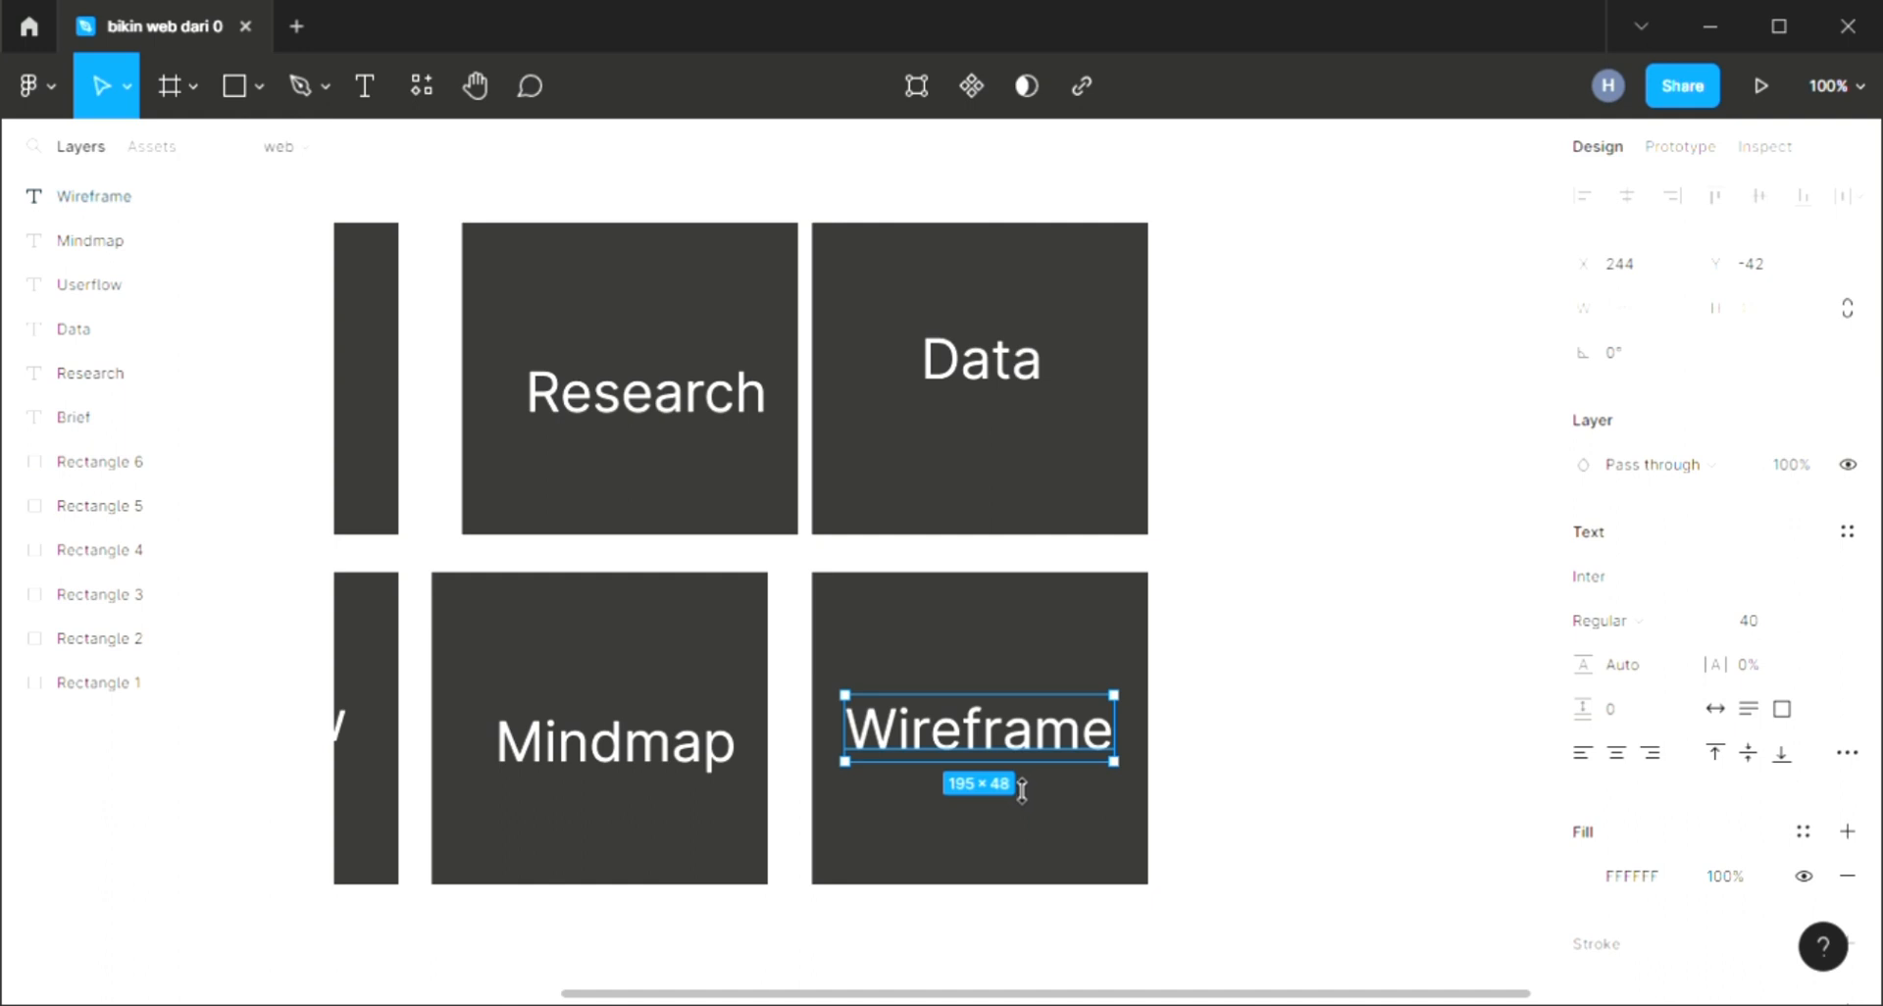
left_click(1201, 631)
Duplicate the Wireframe card and place the copy directly below the Userflow card, aligned with its left edge.
left_click_drag(1189, 606, 957, 812)
key("ctrl+d")
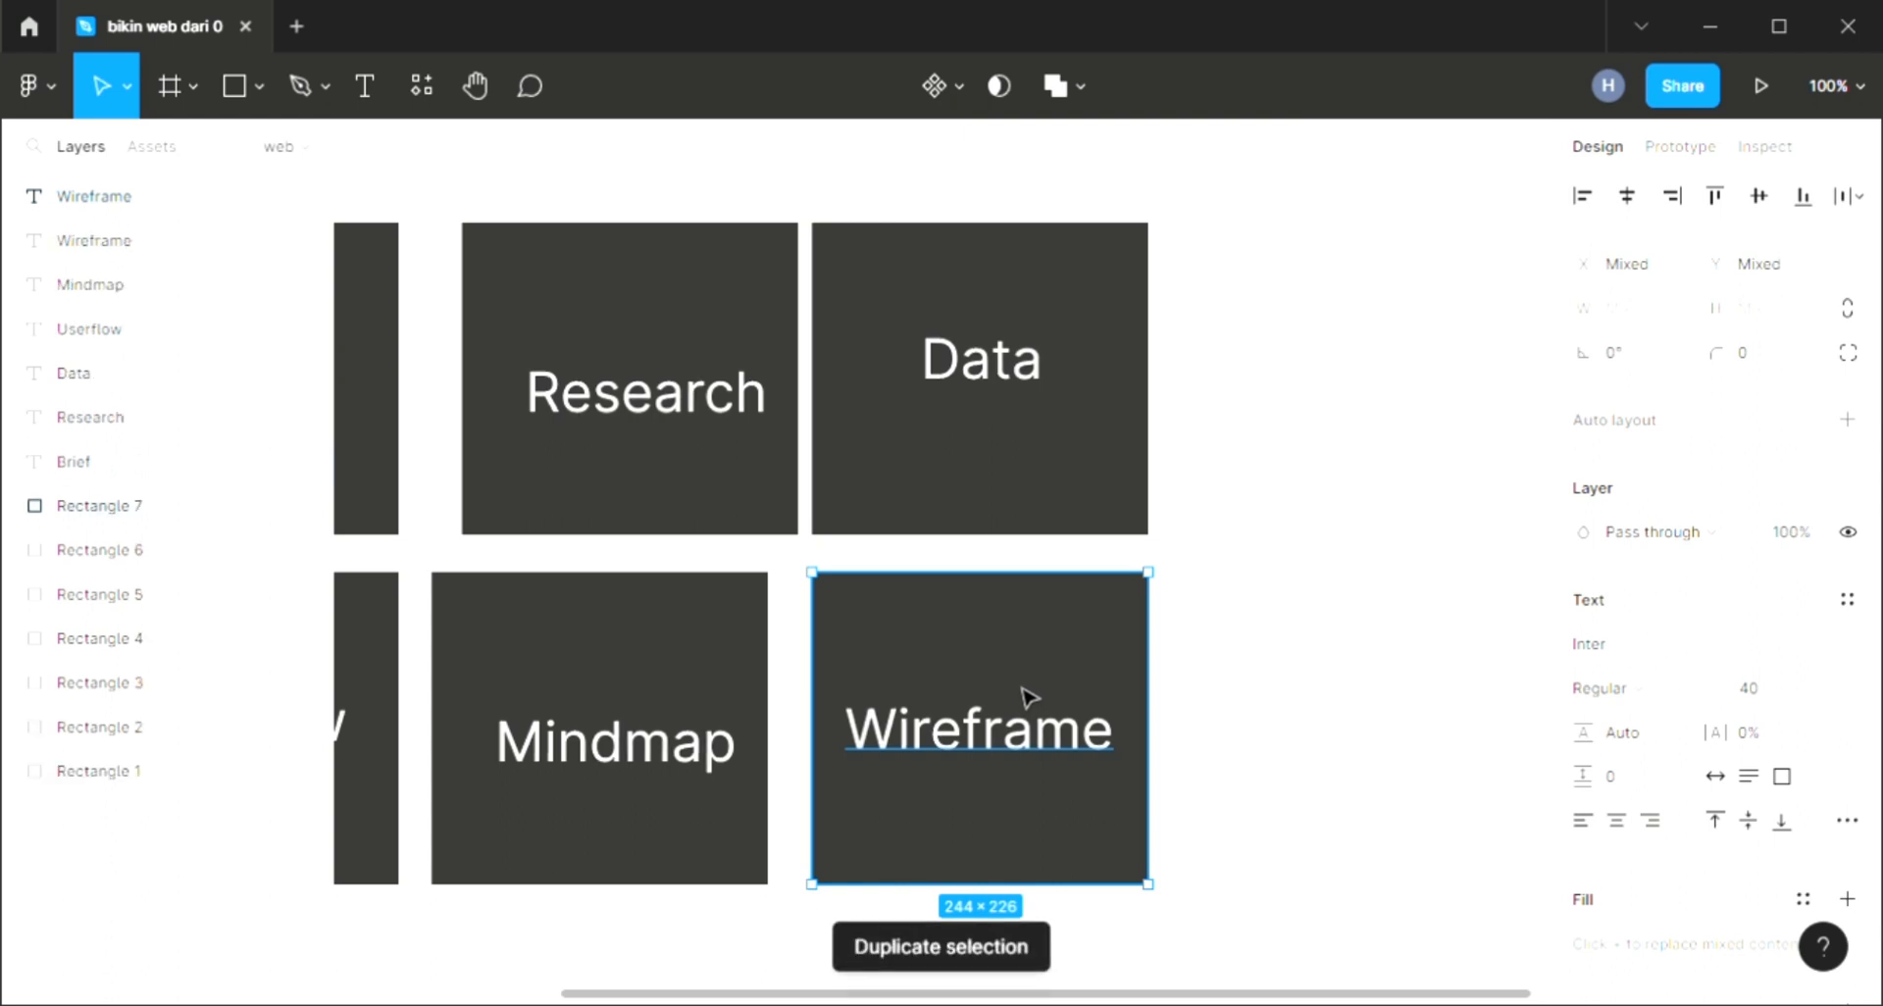
left_click_drag(1025, 699, 858, 708)
Change the copied card's text below Userflow to "Visual design", split over two lines.
double_click(857, 731)
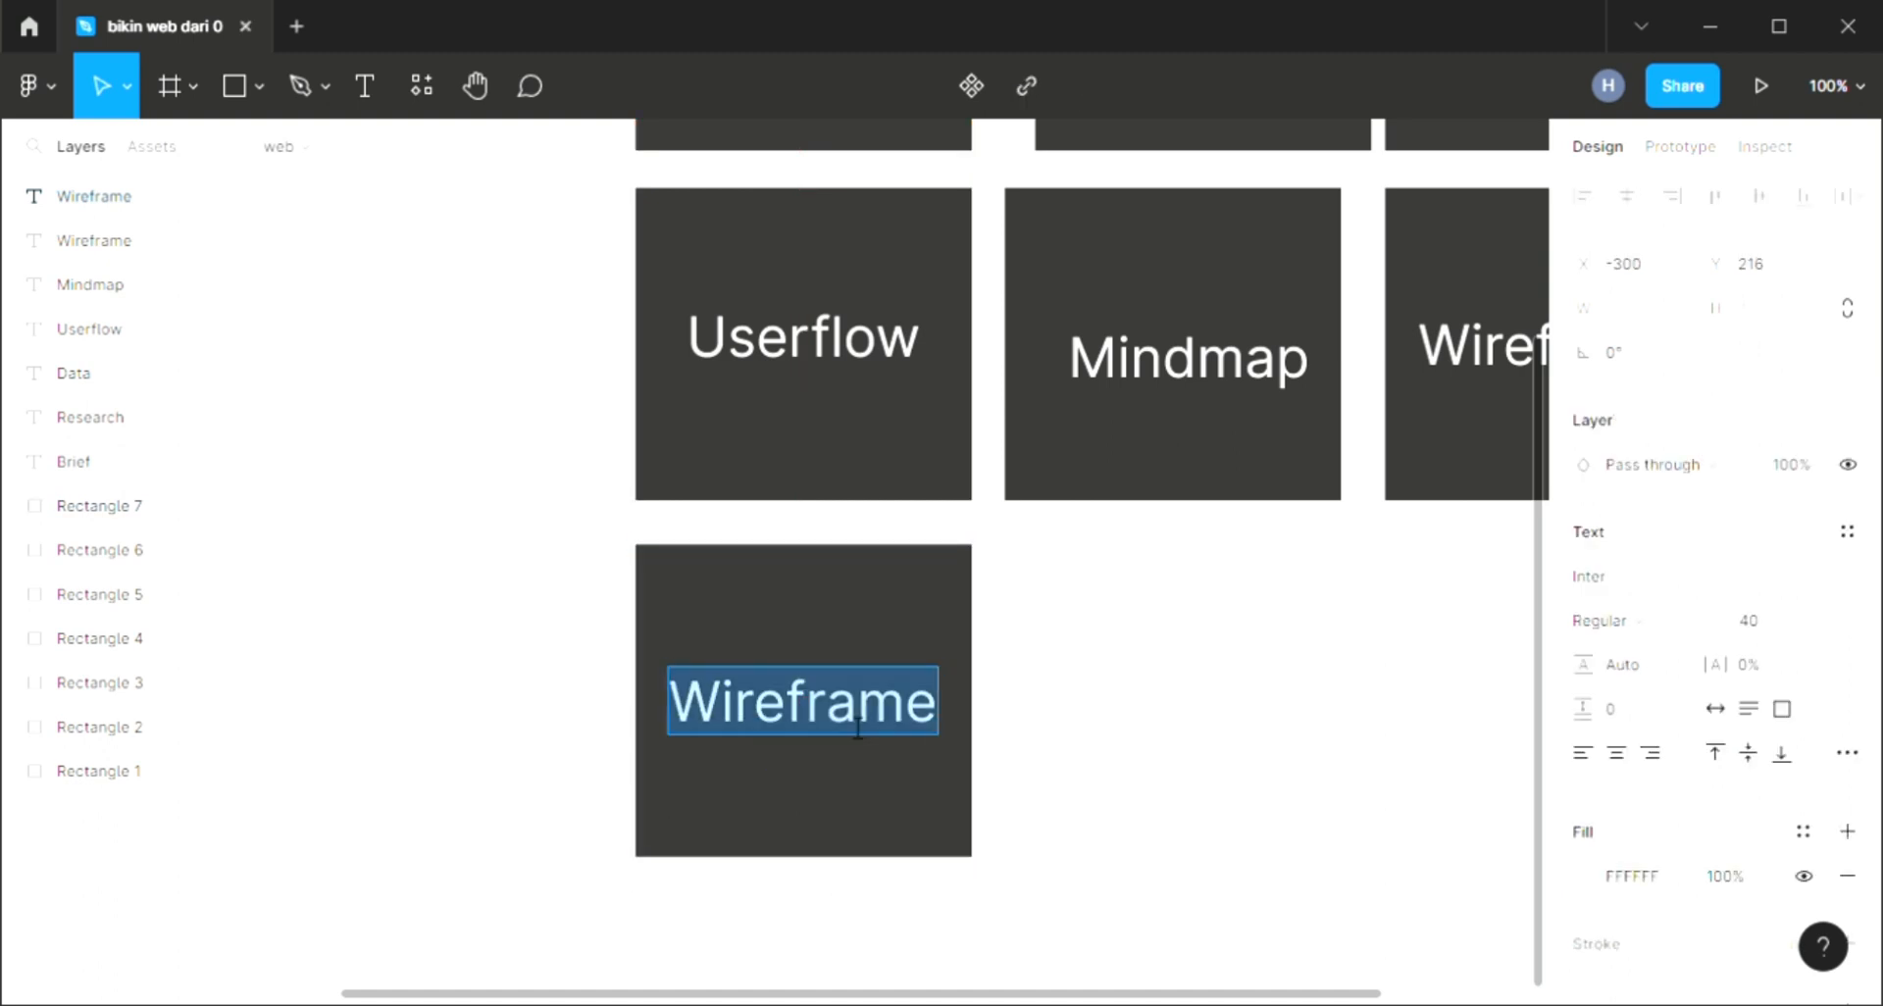
type("Visuakl")
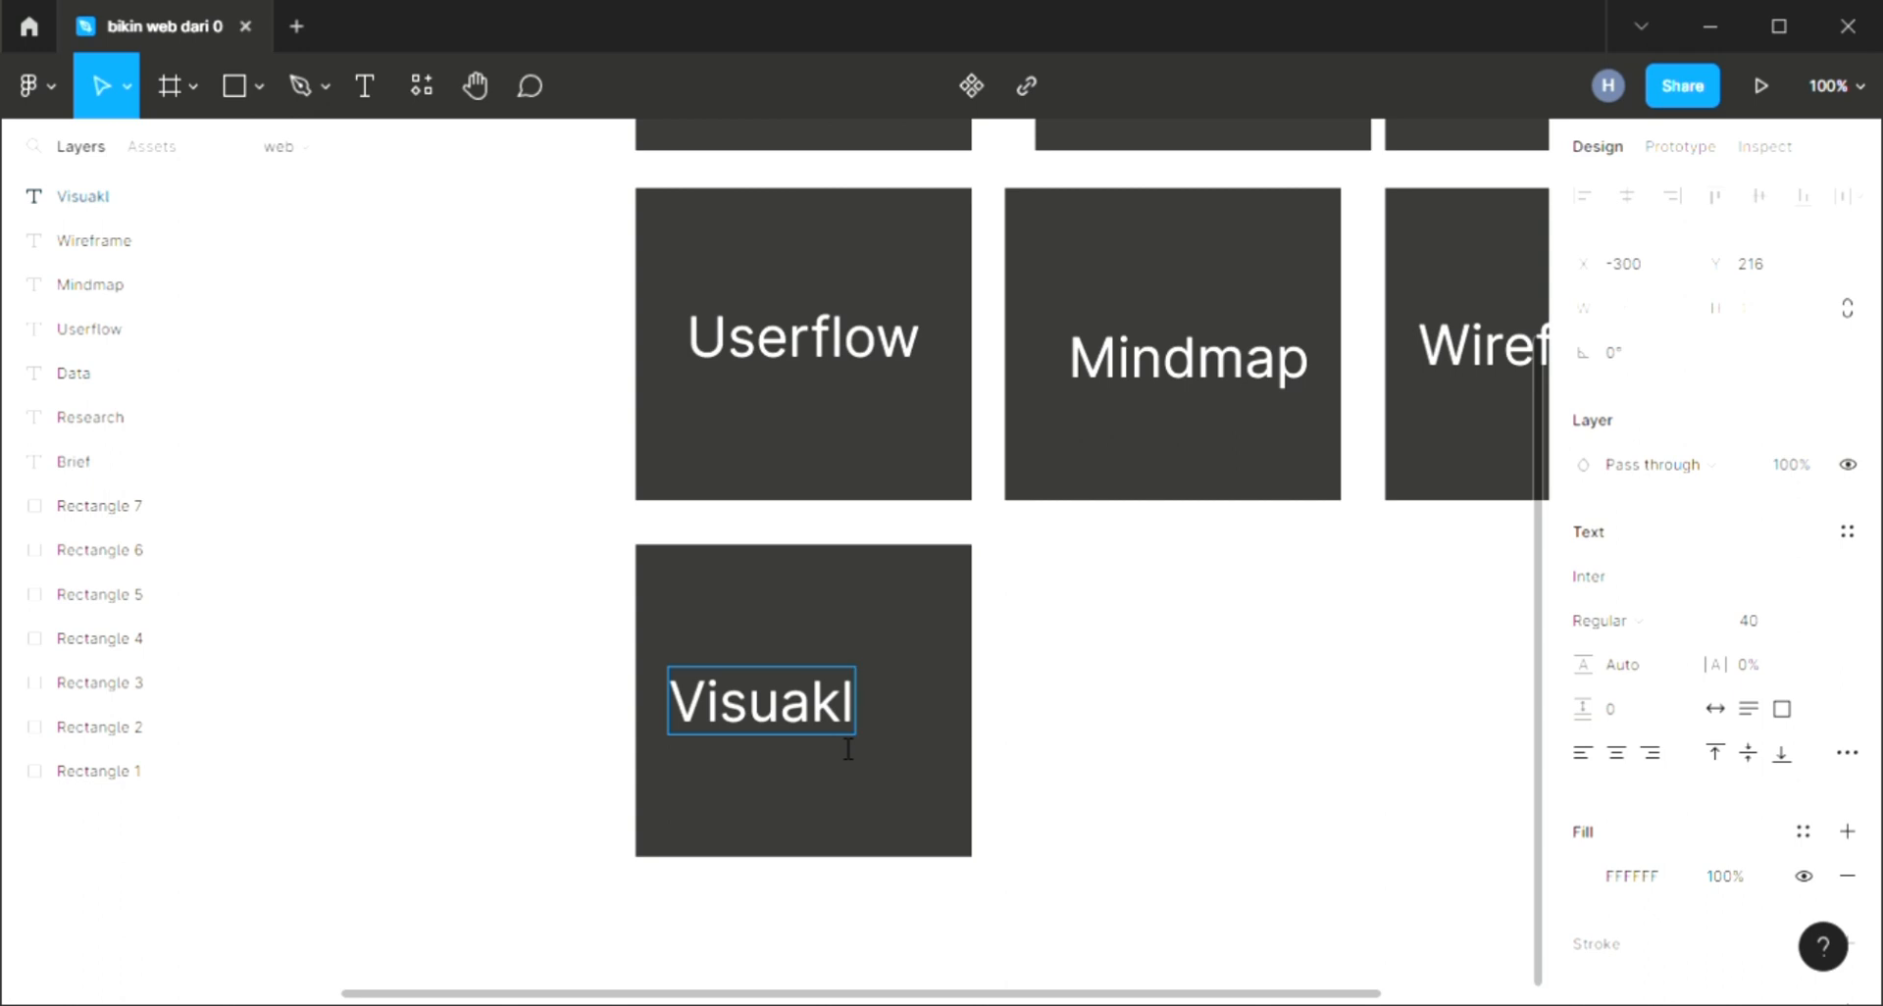
key("BackSpace")
key("BackSpace")
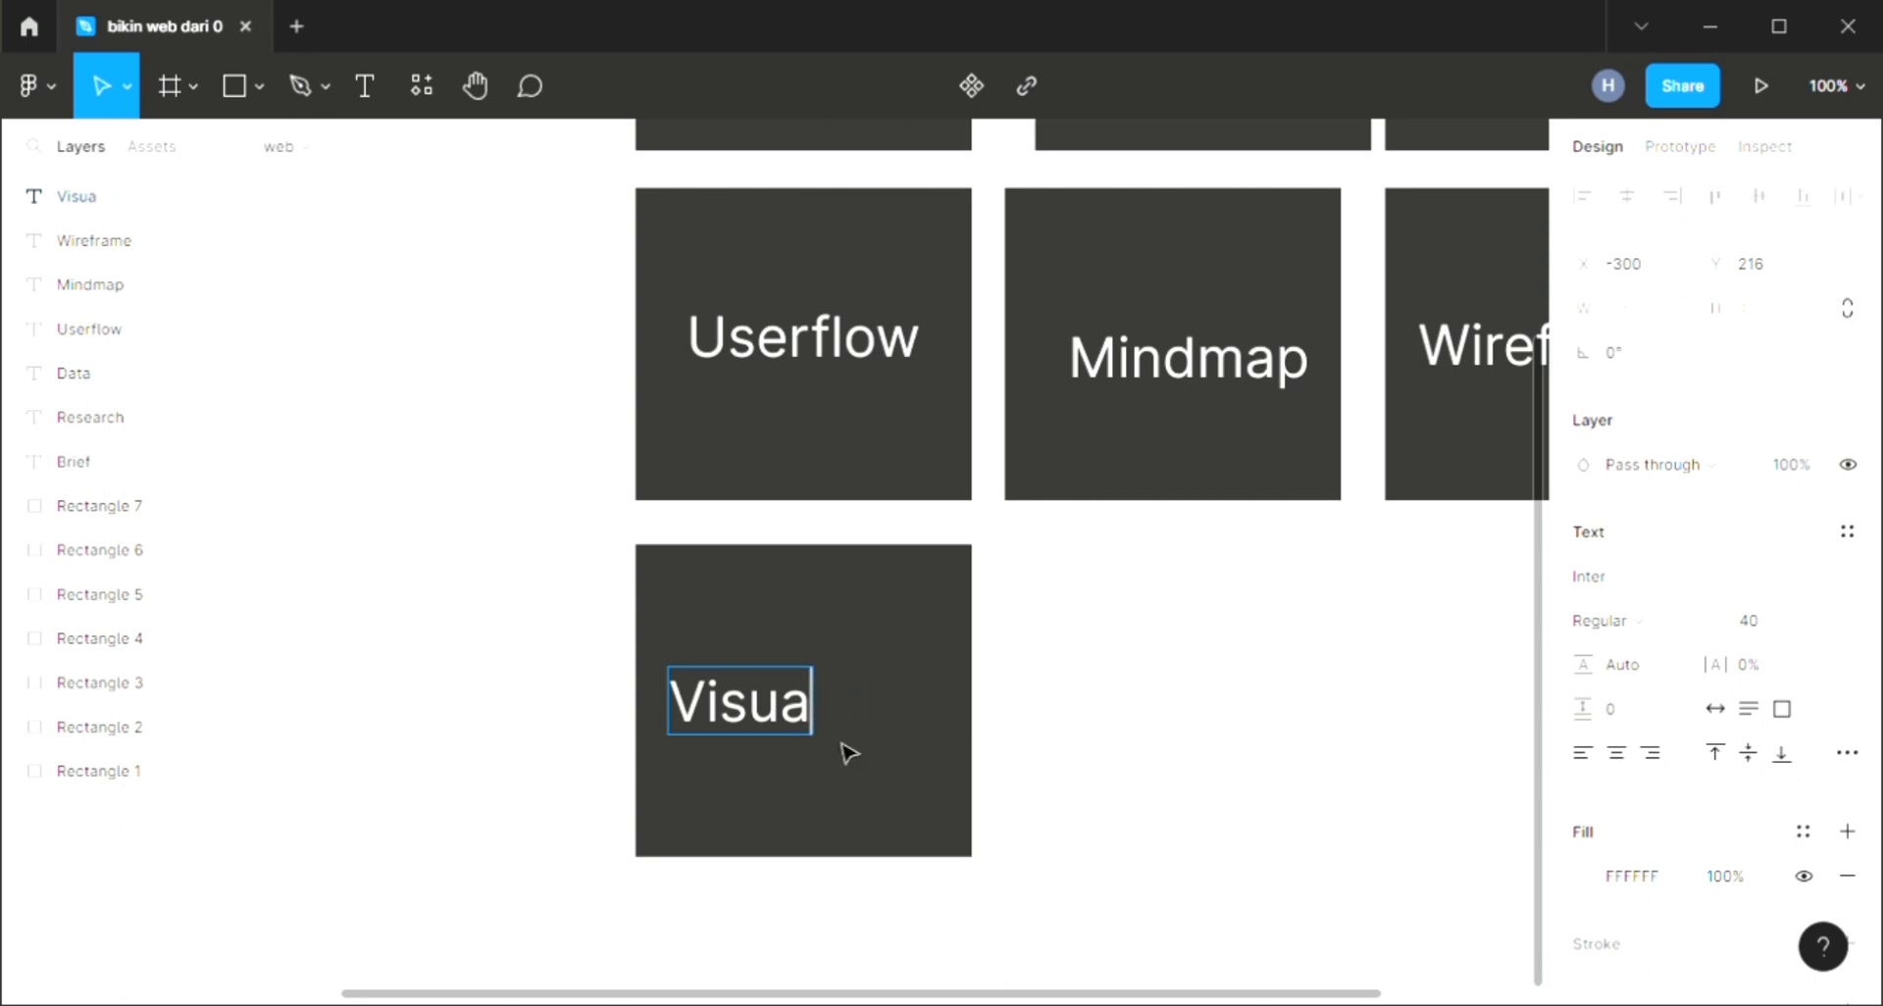
type("l desaign")
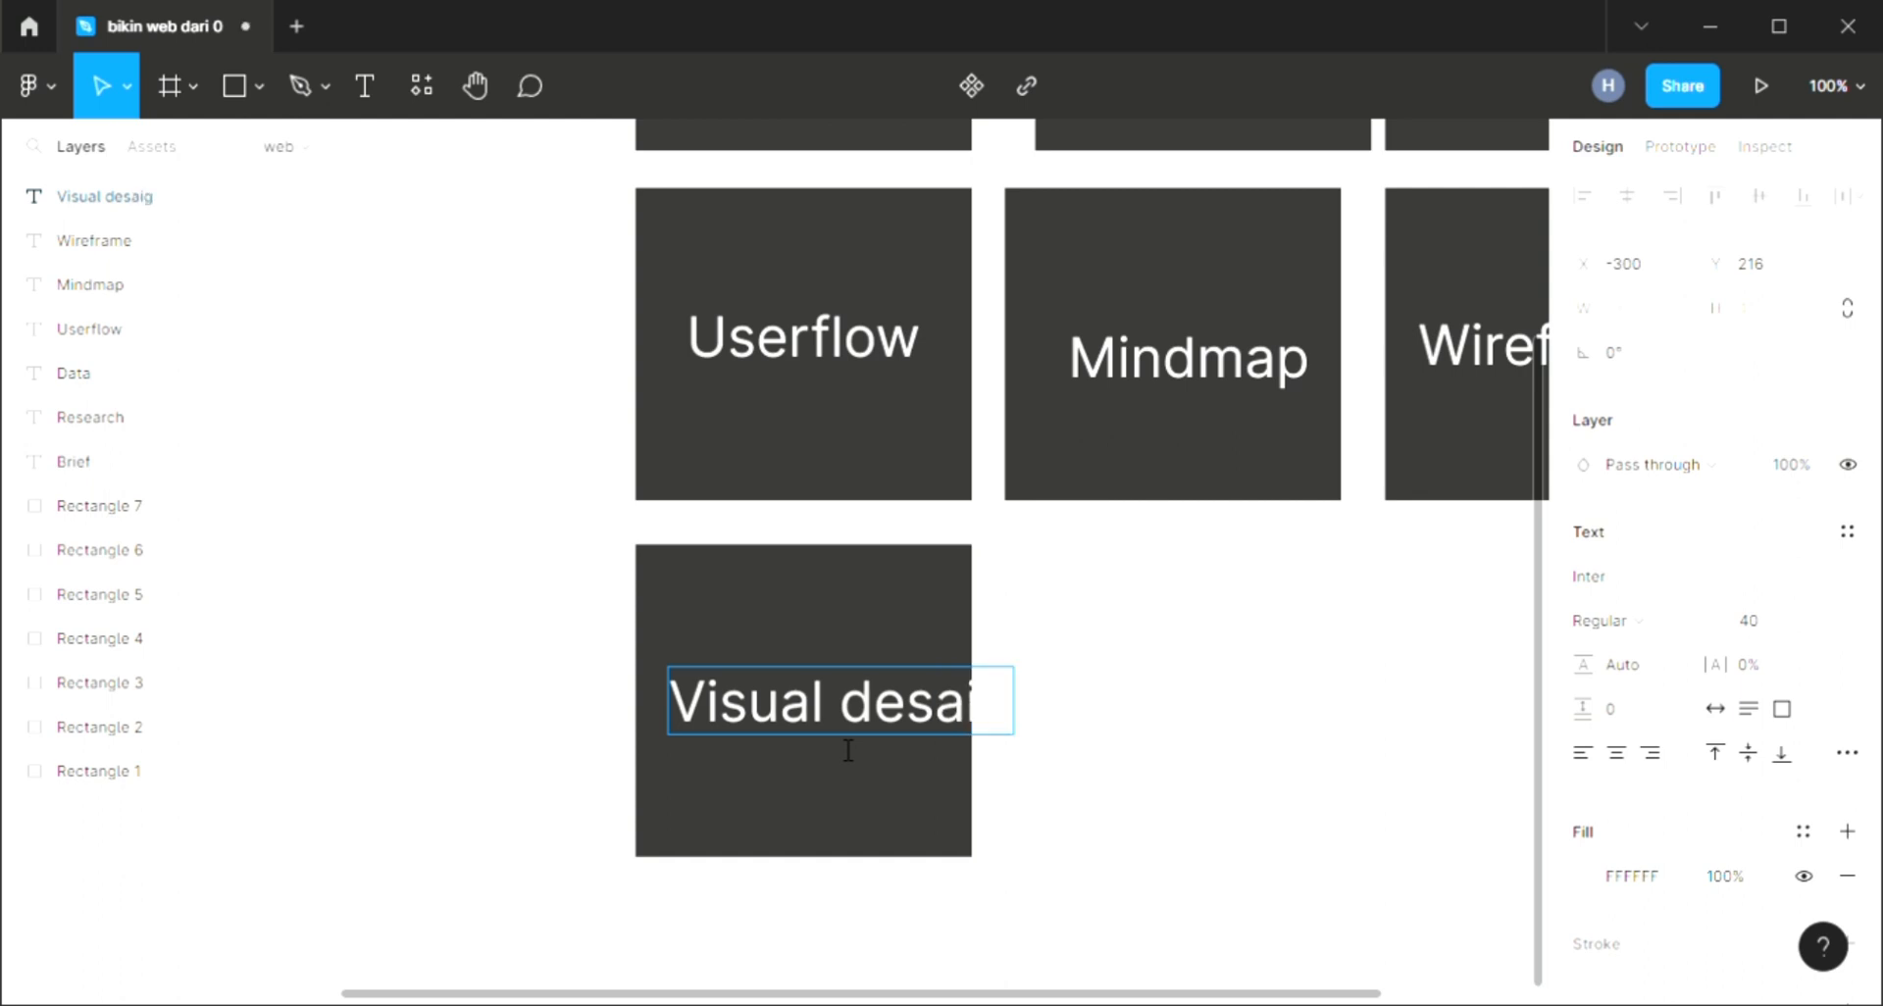
key("BackSpace")
key("BackSpace")
key("BackSpace")
key("BackSpace")
key("BackSpace")
key("BackSpace")
key("BackSpace")
key("BackSpace")
type("desi")
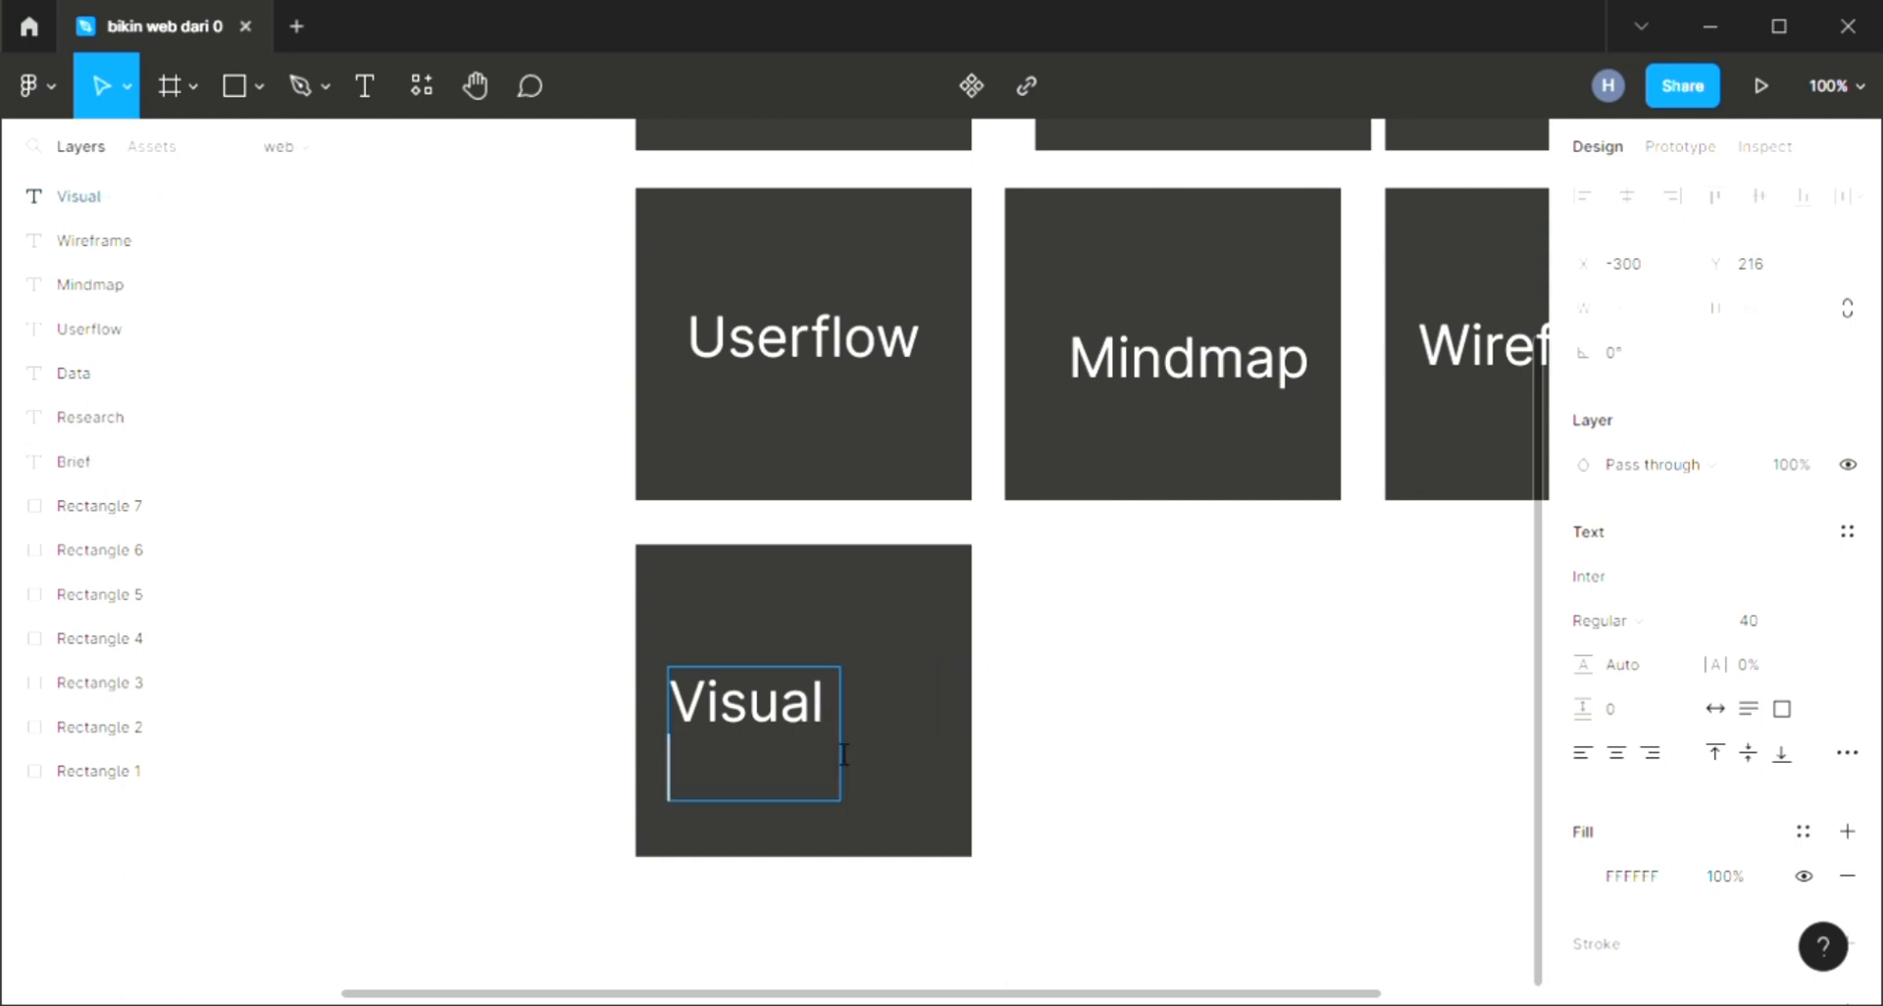
type("gn")
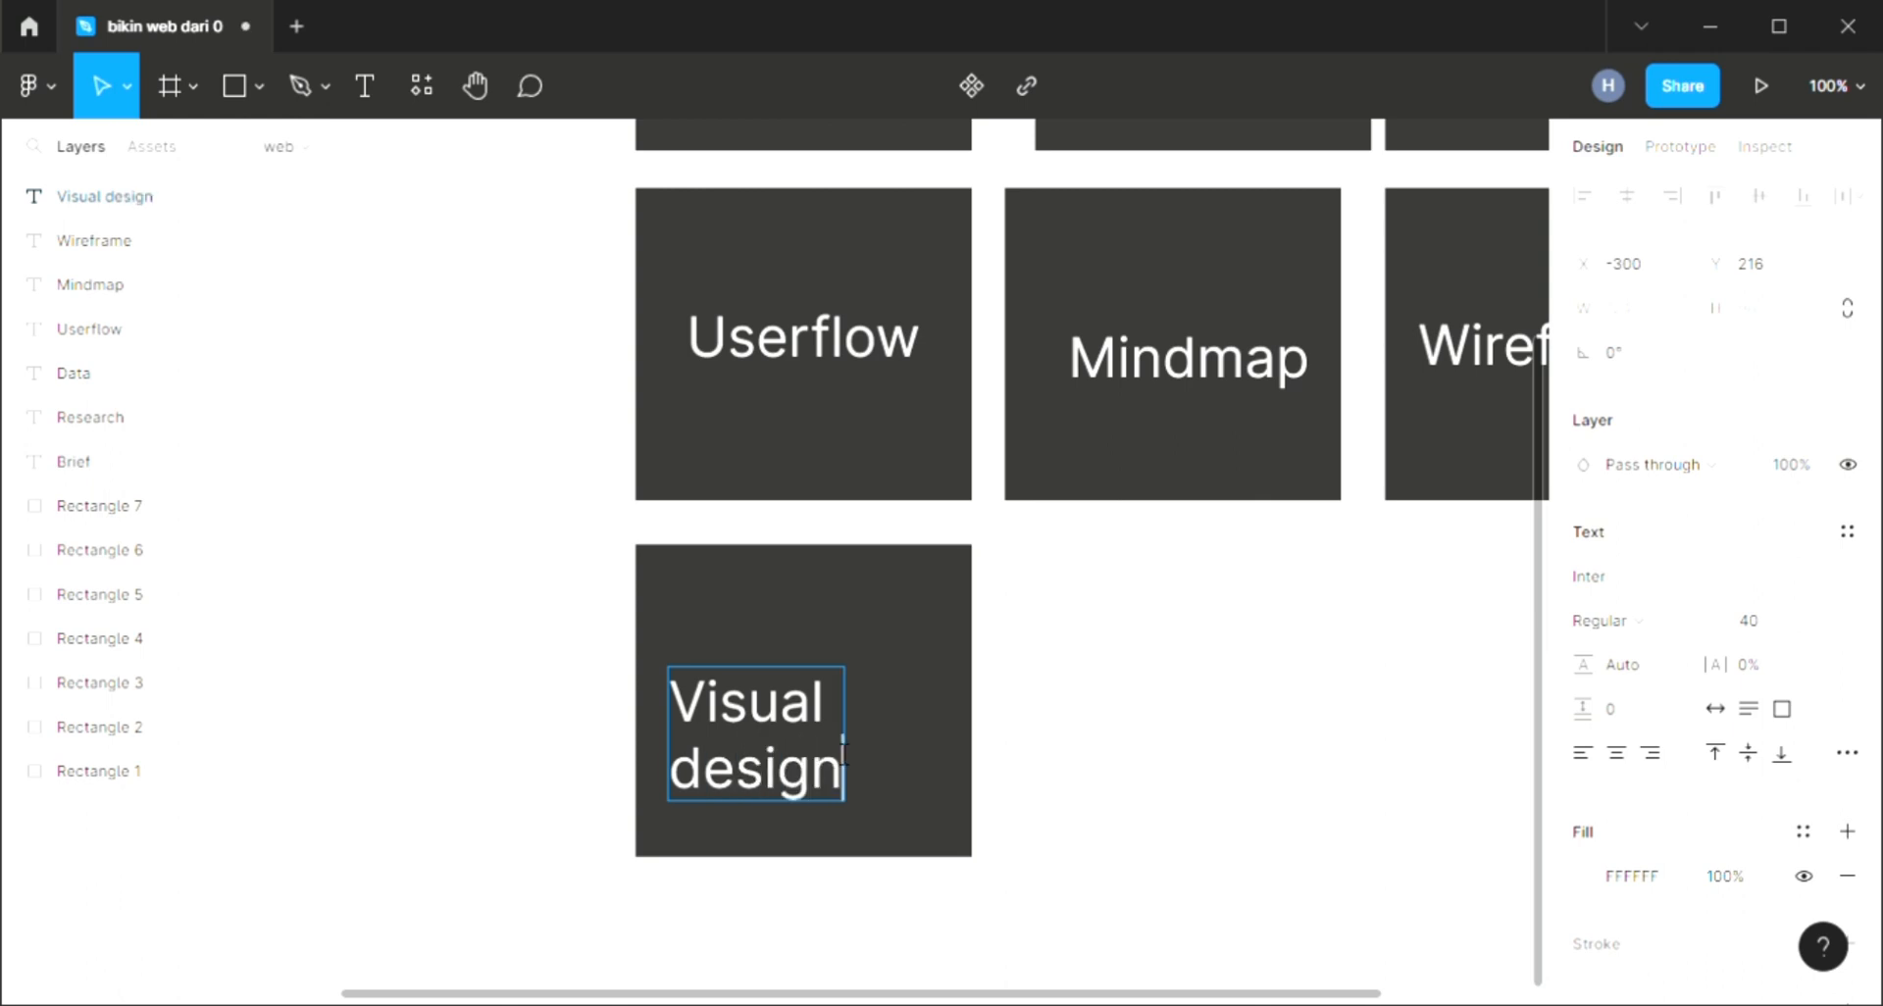
key("Escape")
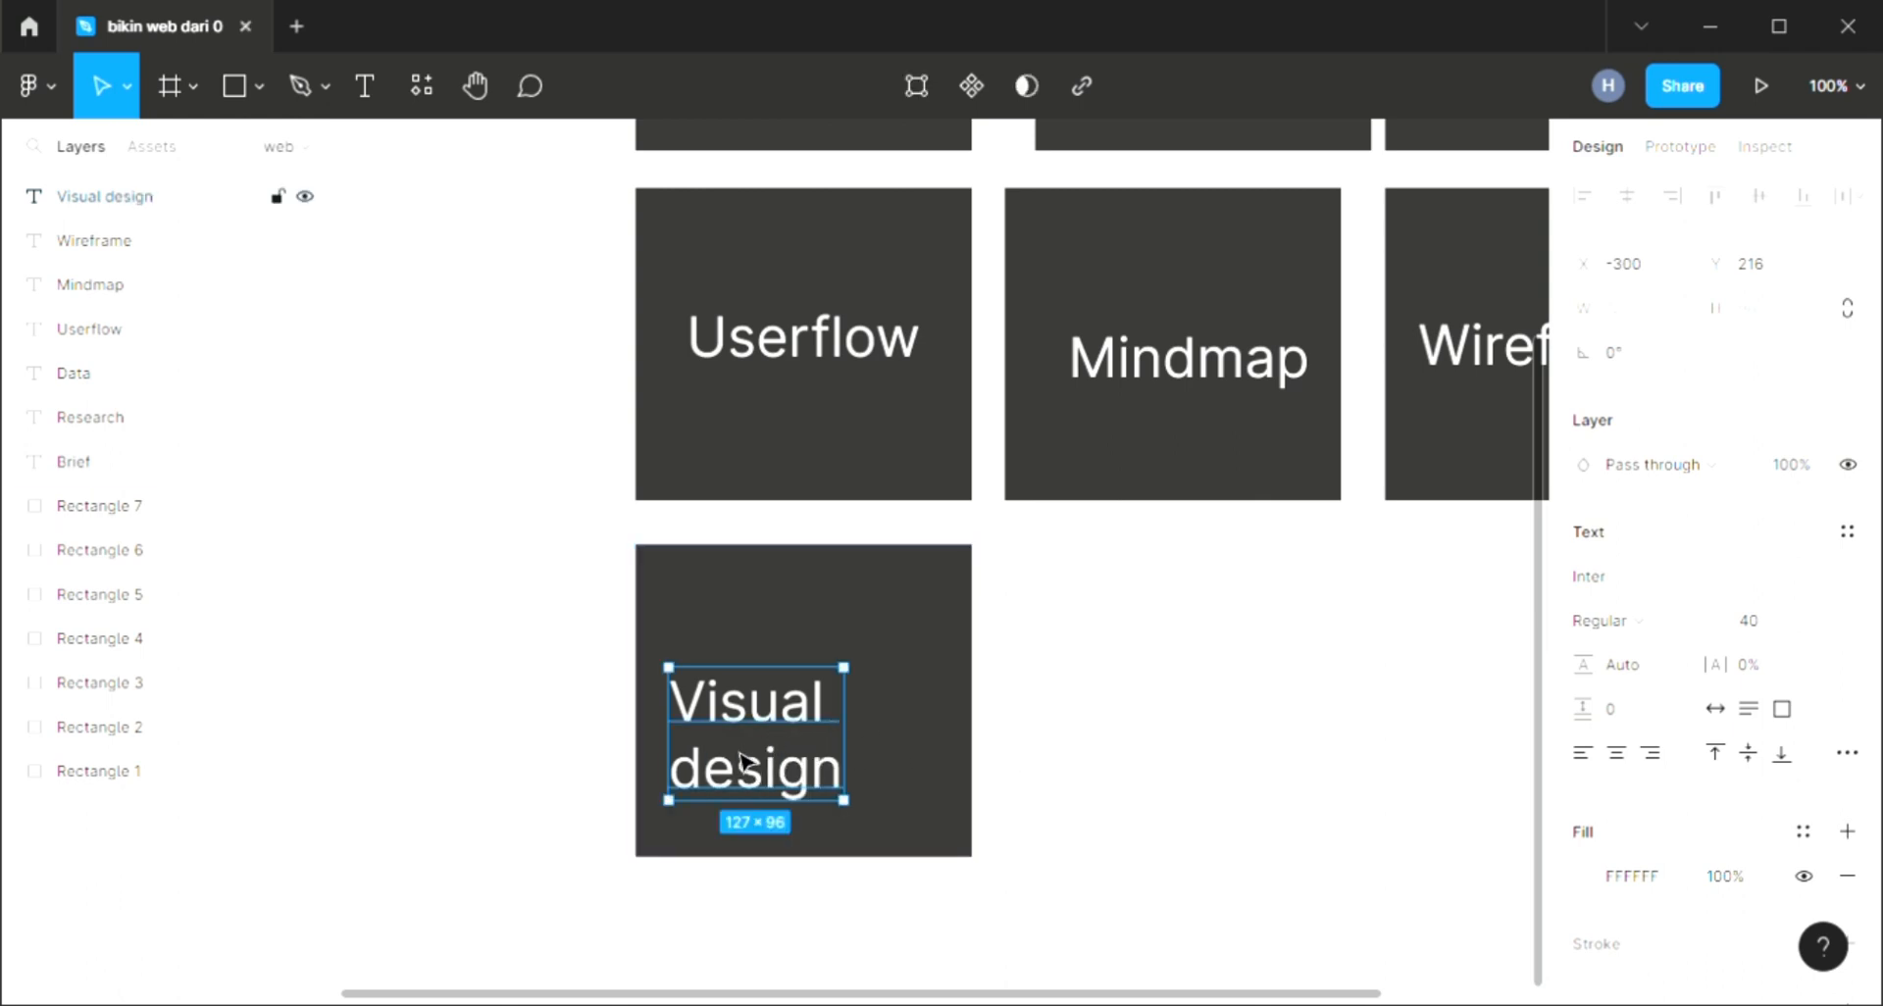
Move the "Visual design" text to roughly the middle of its rectangle and deselect it.
left_click_drag(768, 765, 796, 733)
scroll(785, 806, "up", 1)
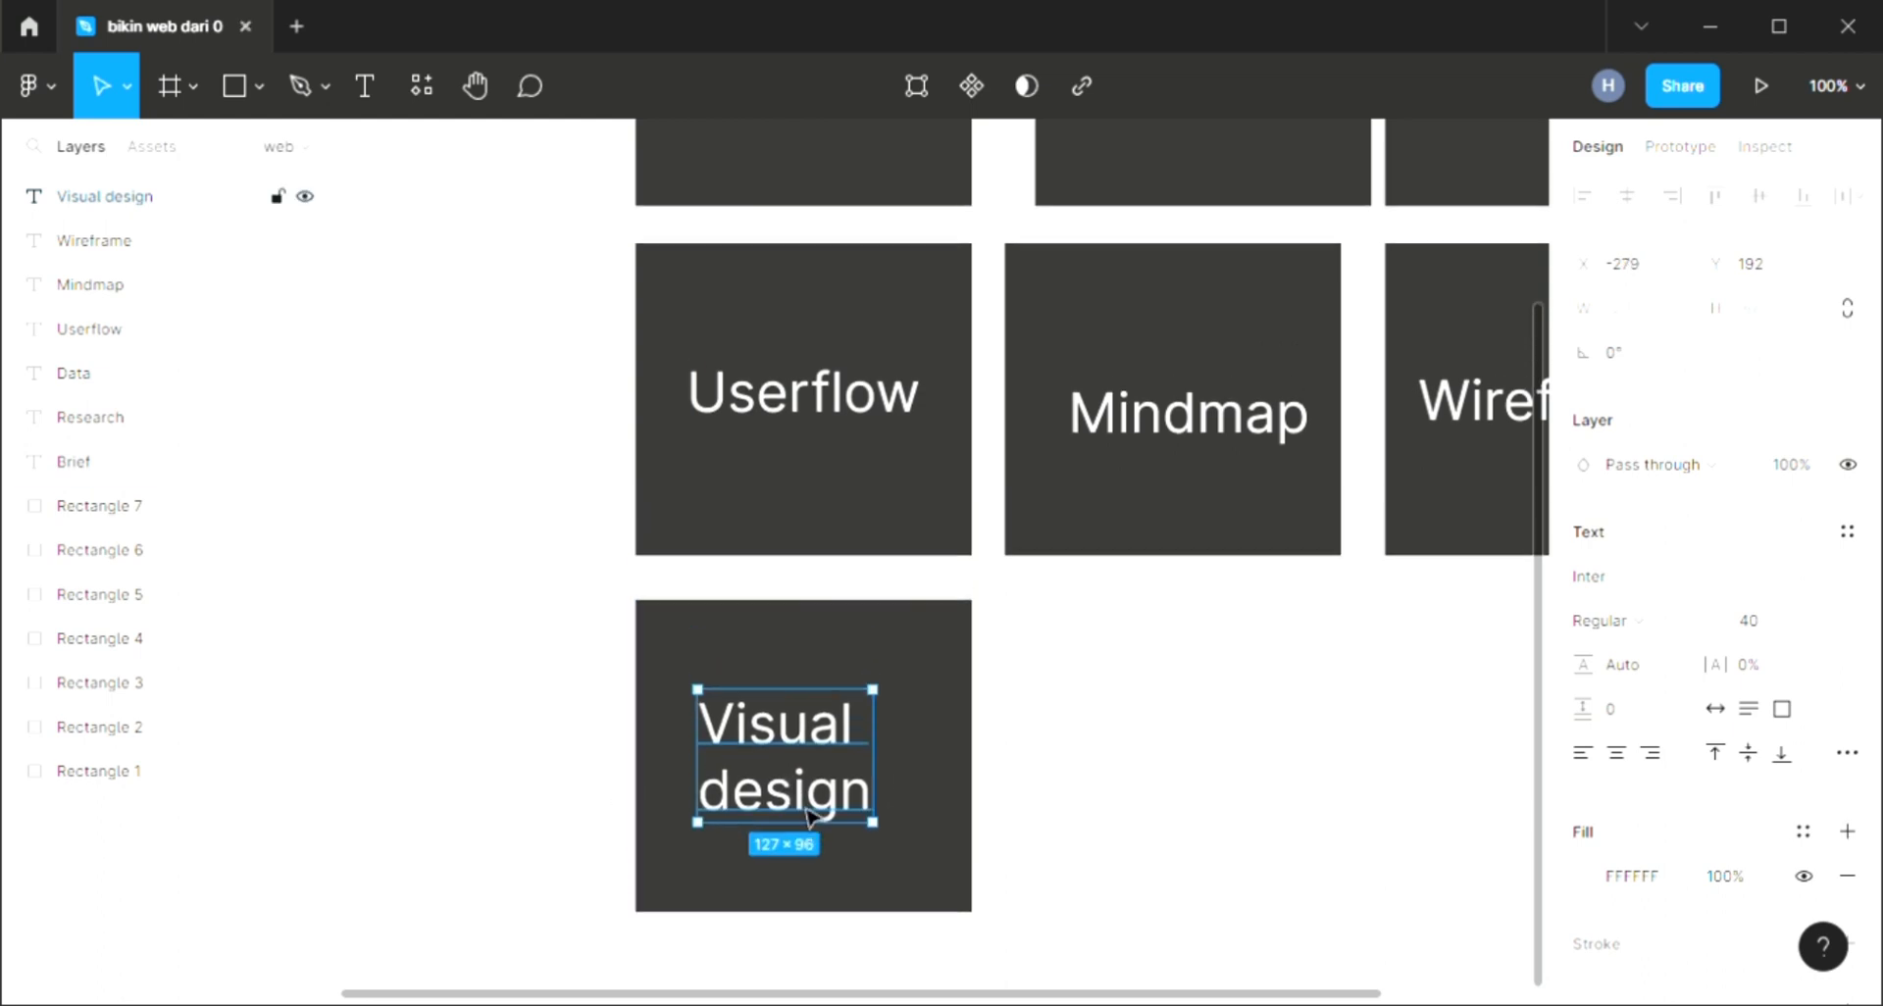
scroll(782, 806, "up", 2)
left_click_drag(614, 994, 760, 993)
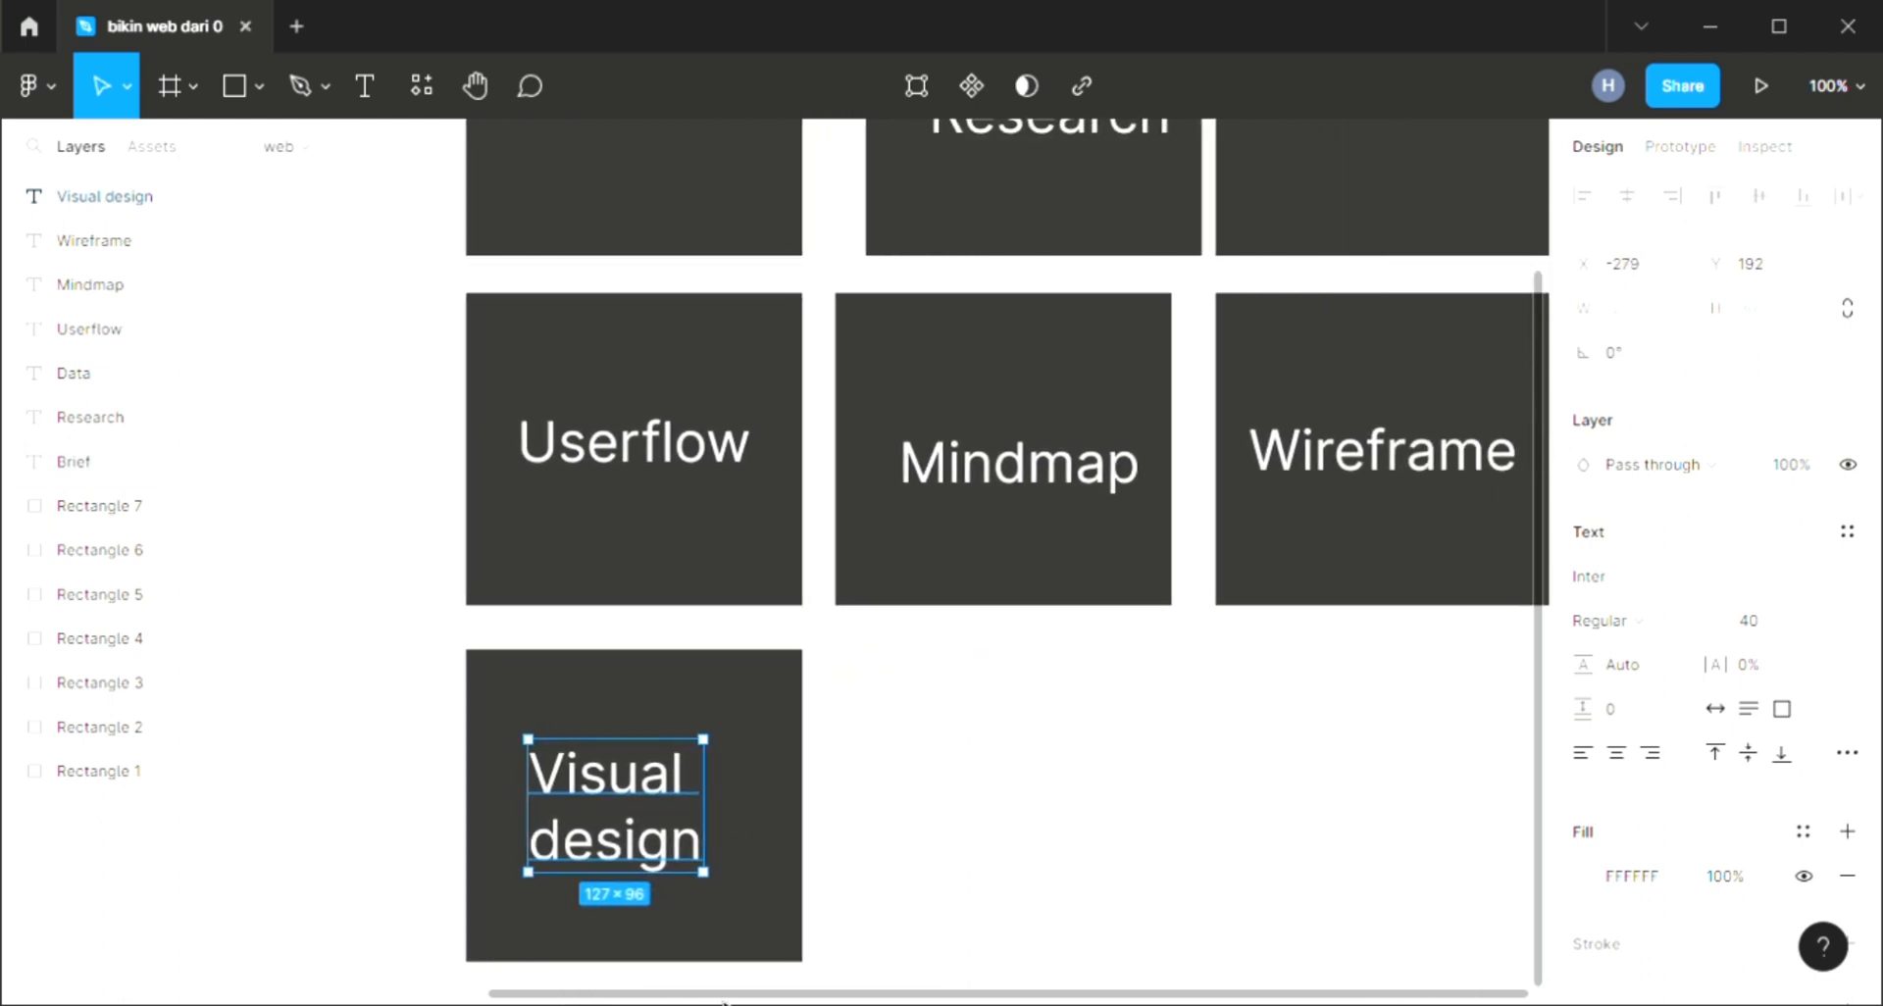
scroll(690, 663, "up", 2)
scroll(689, 665, "up", 3)
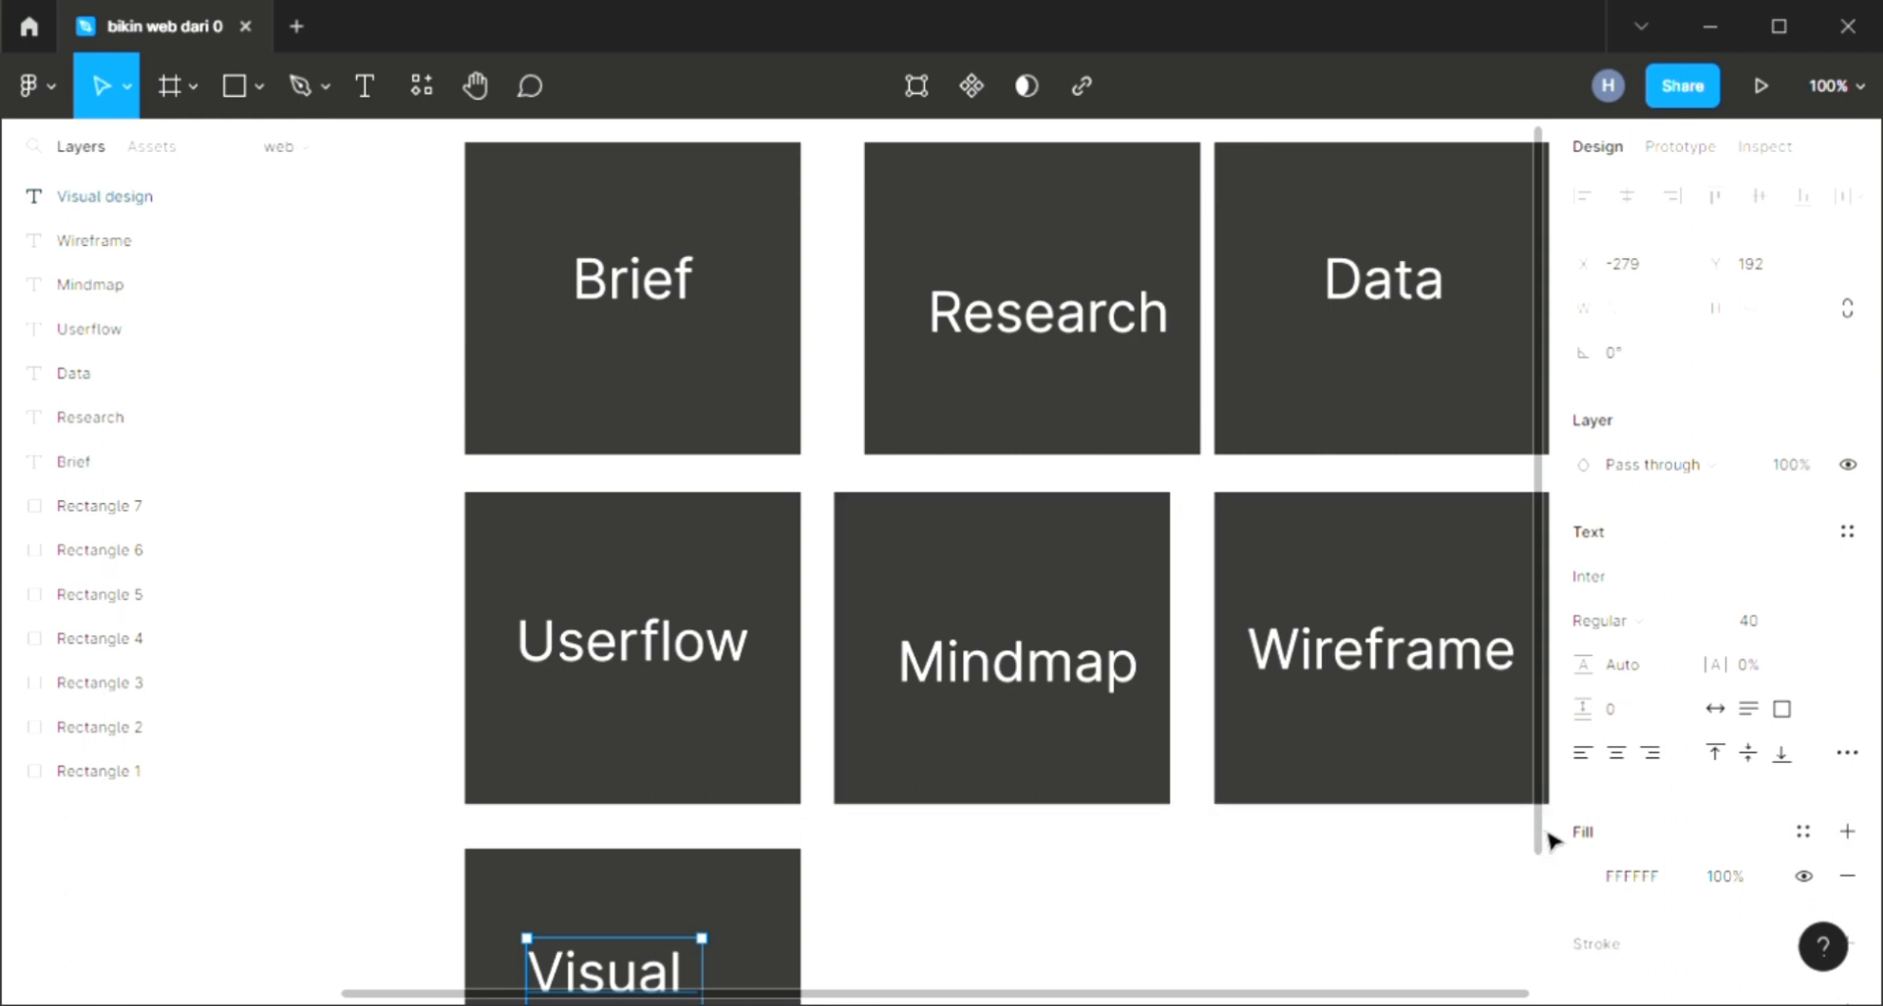
left_click_drag(1543, 836, 1547, 987)
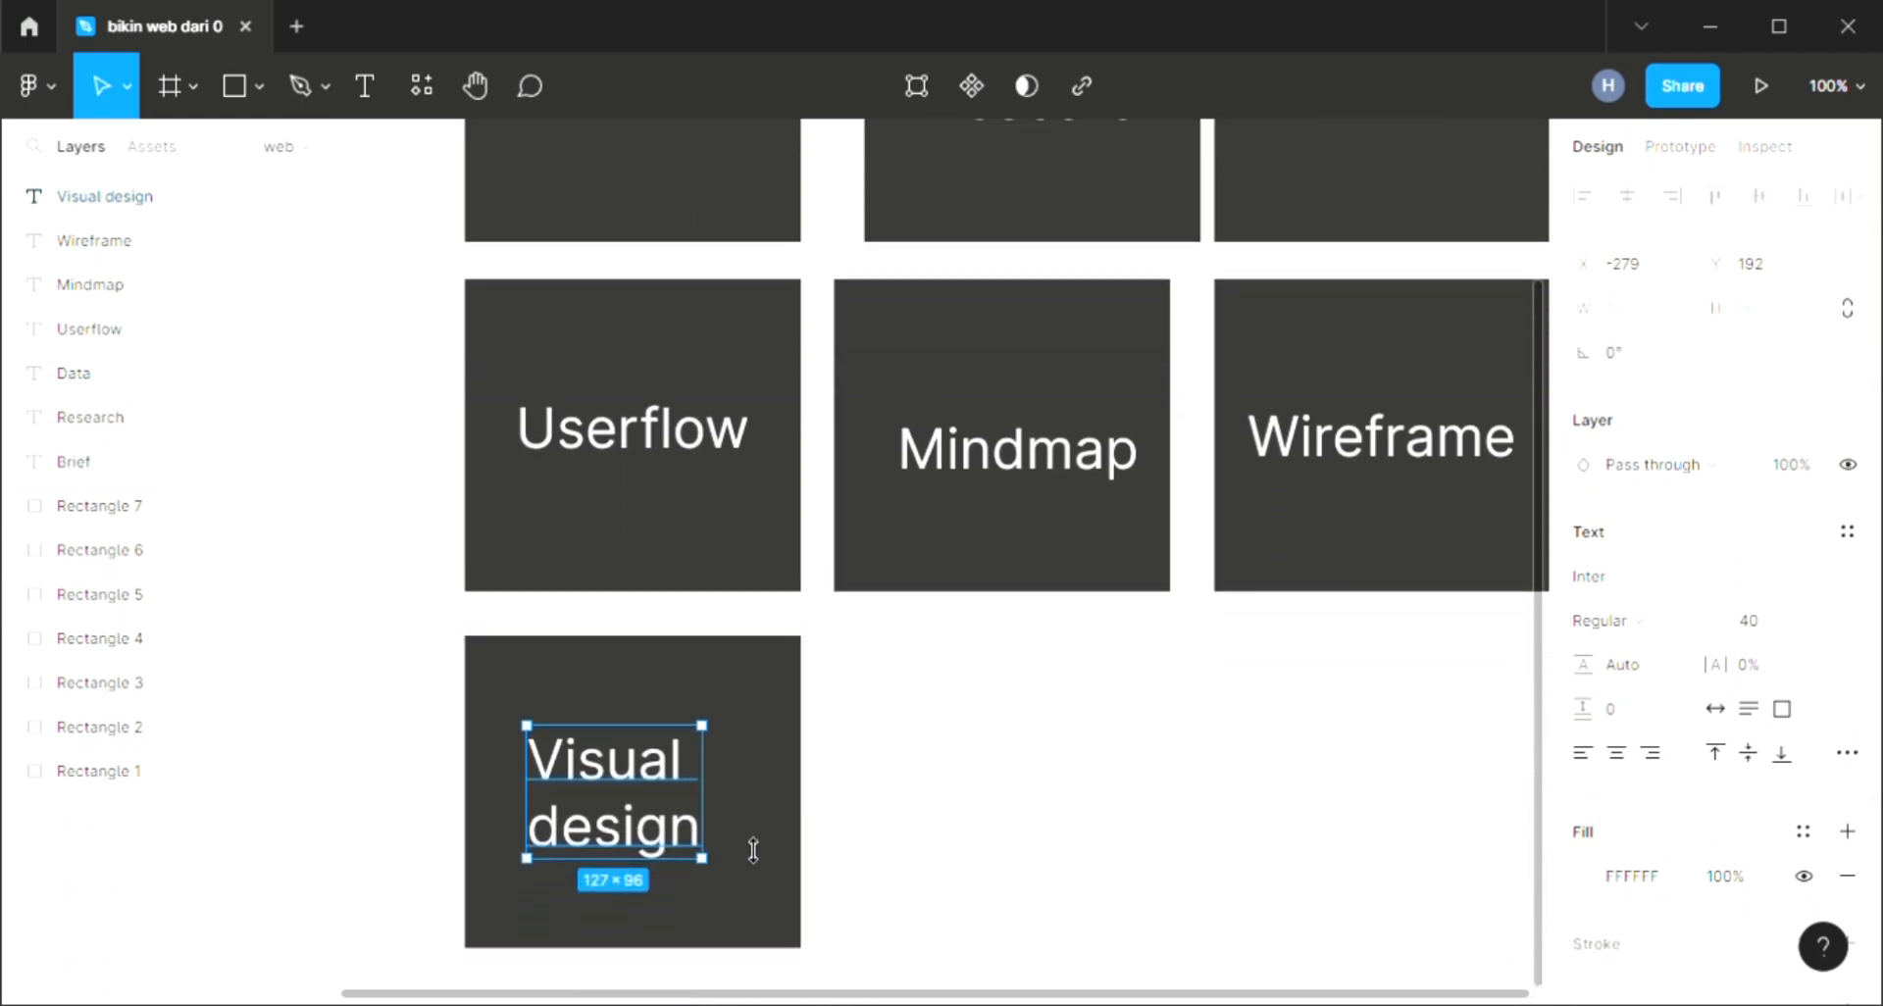
scroll(1009, 950, "down", 1)
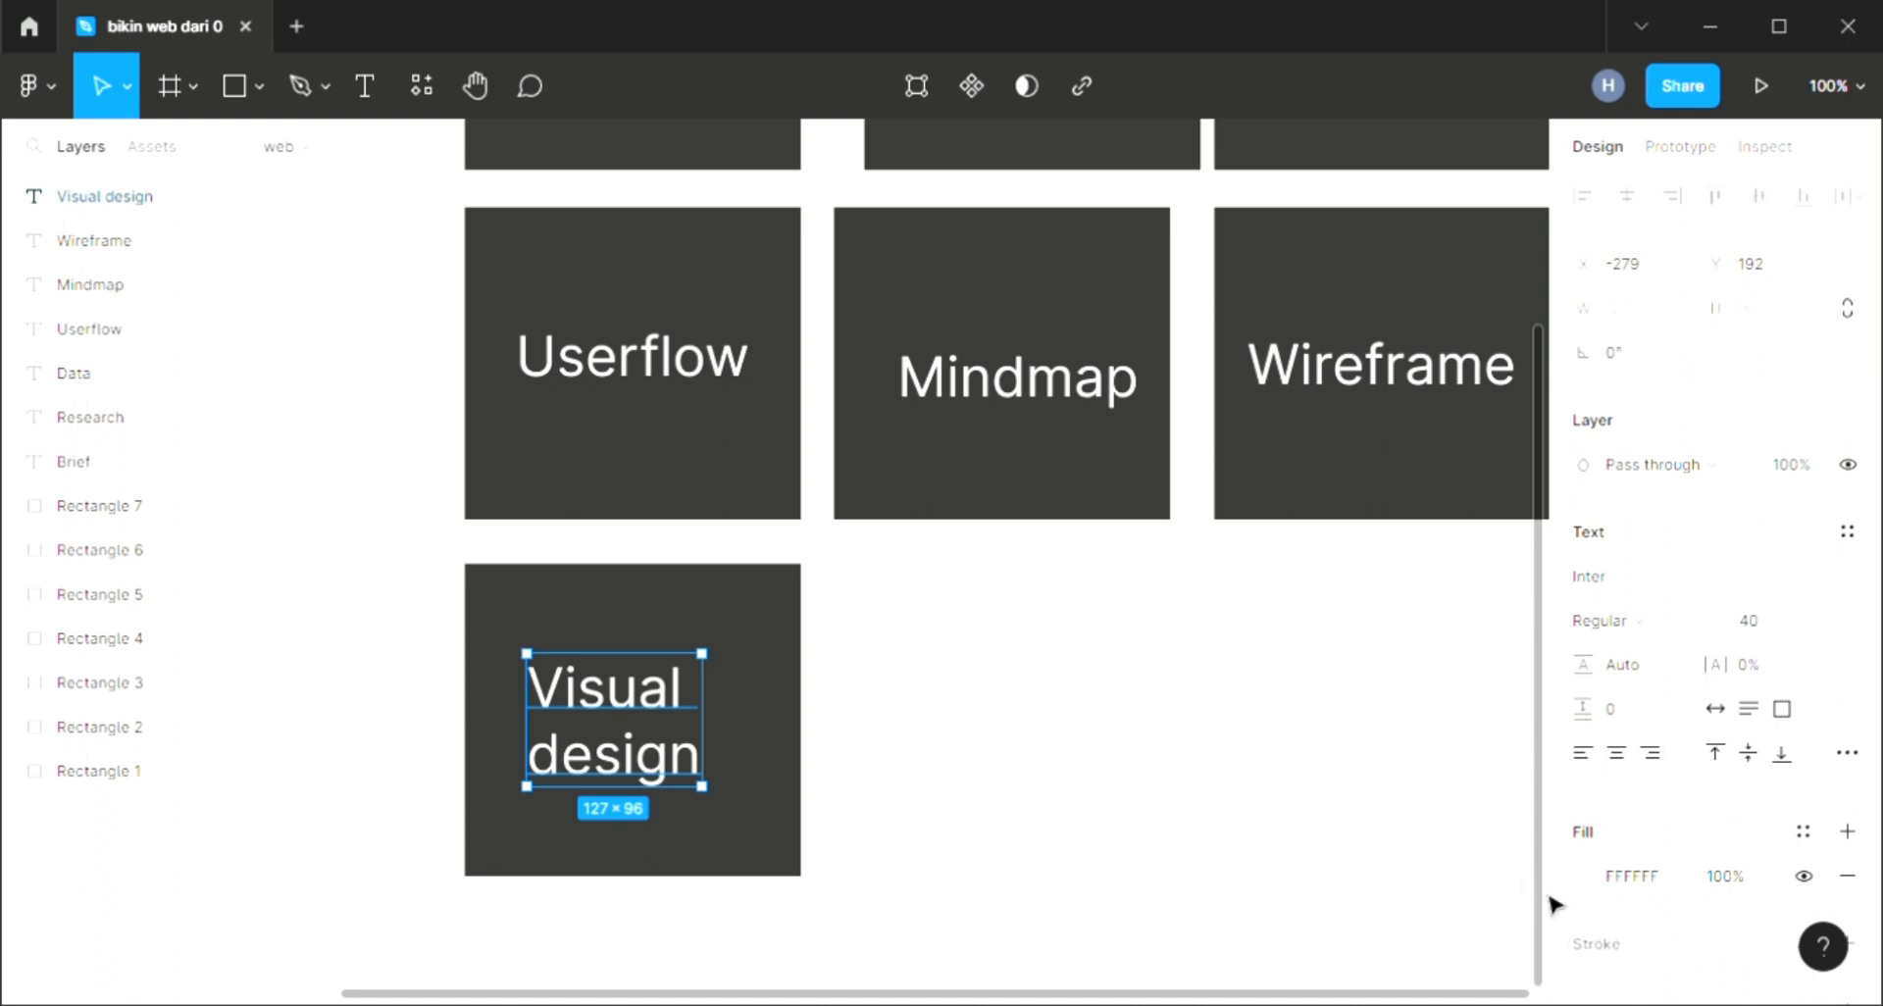
left_click_drag(1549, 897, 1546, 994)
left_click(874, 703)
left_click_drag(573, 626, 585, 626)
left_click(1084, 687)
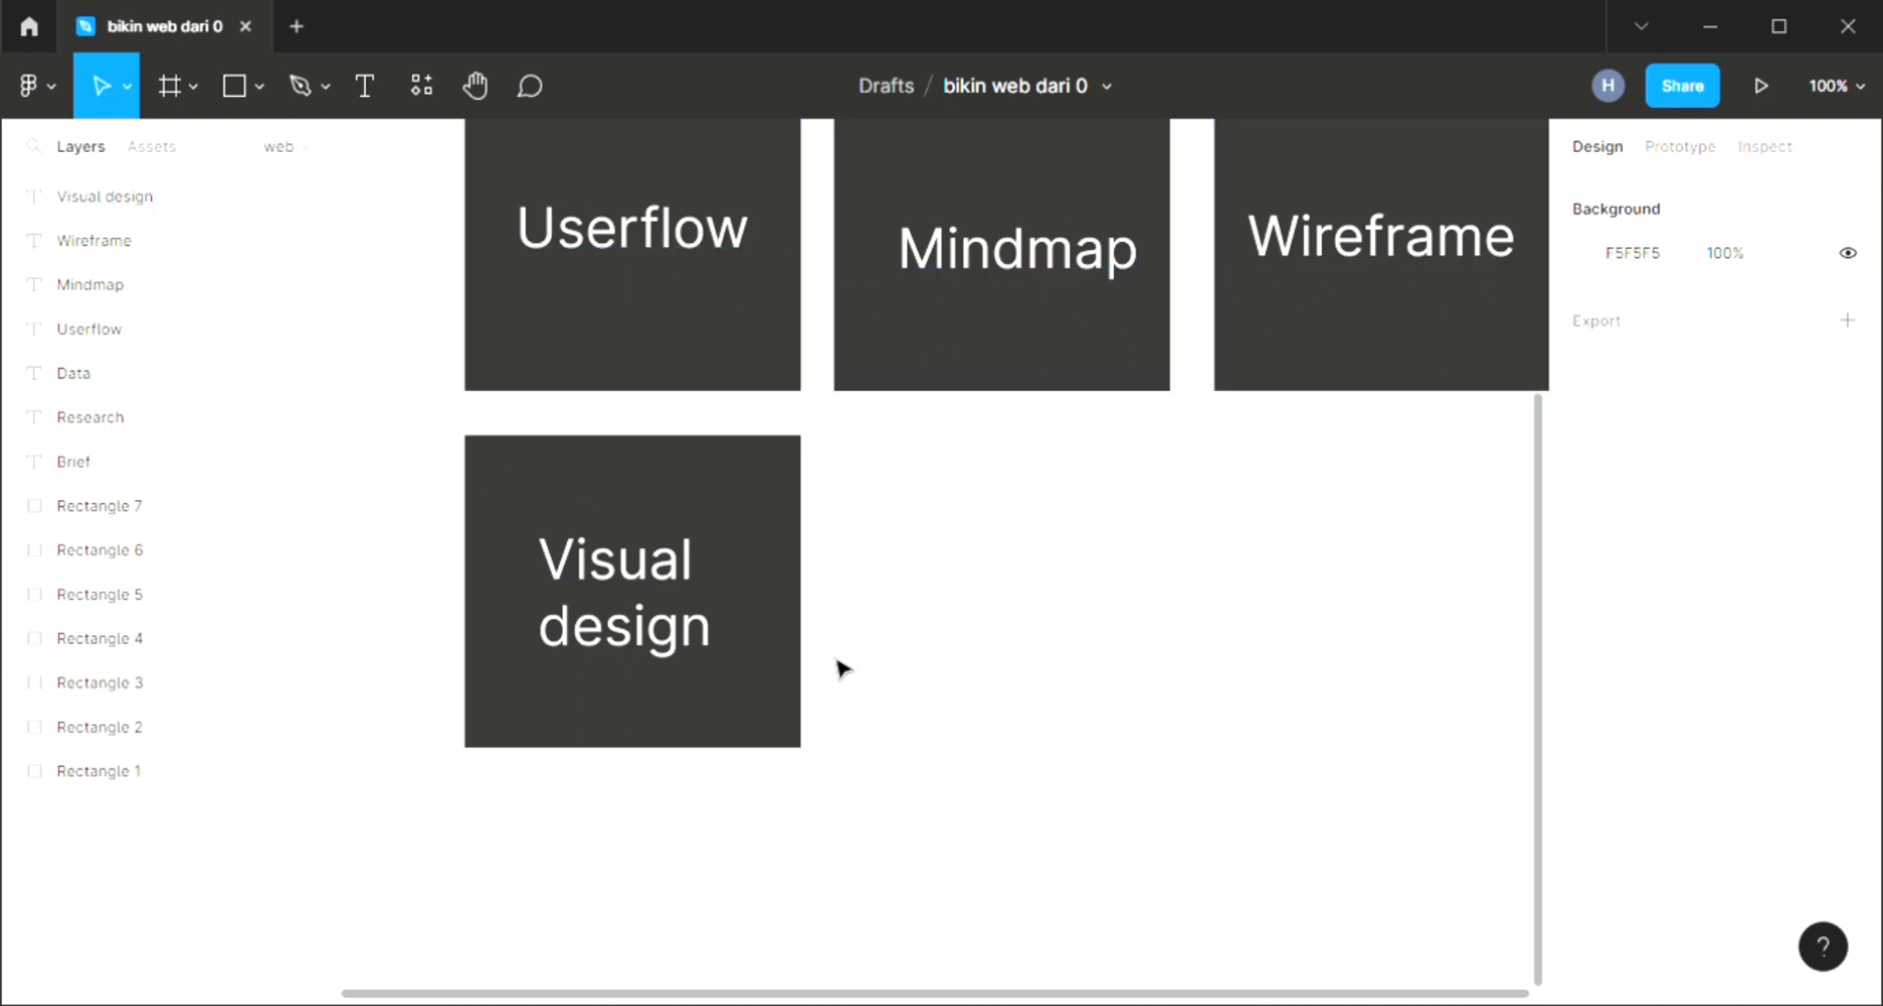
Duplicate the whole Visual design card and place the copy to its right, below the Mindmap card, with top edges aligned.
left_click_drag(425, 497, 814, 748)
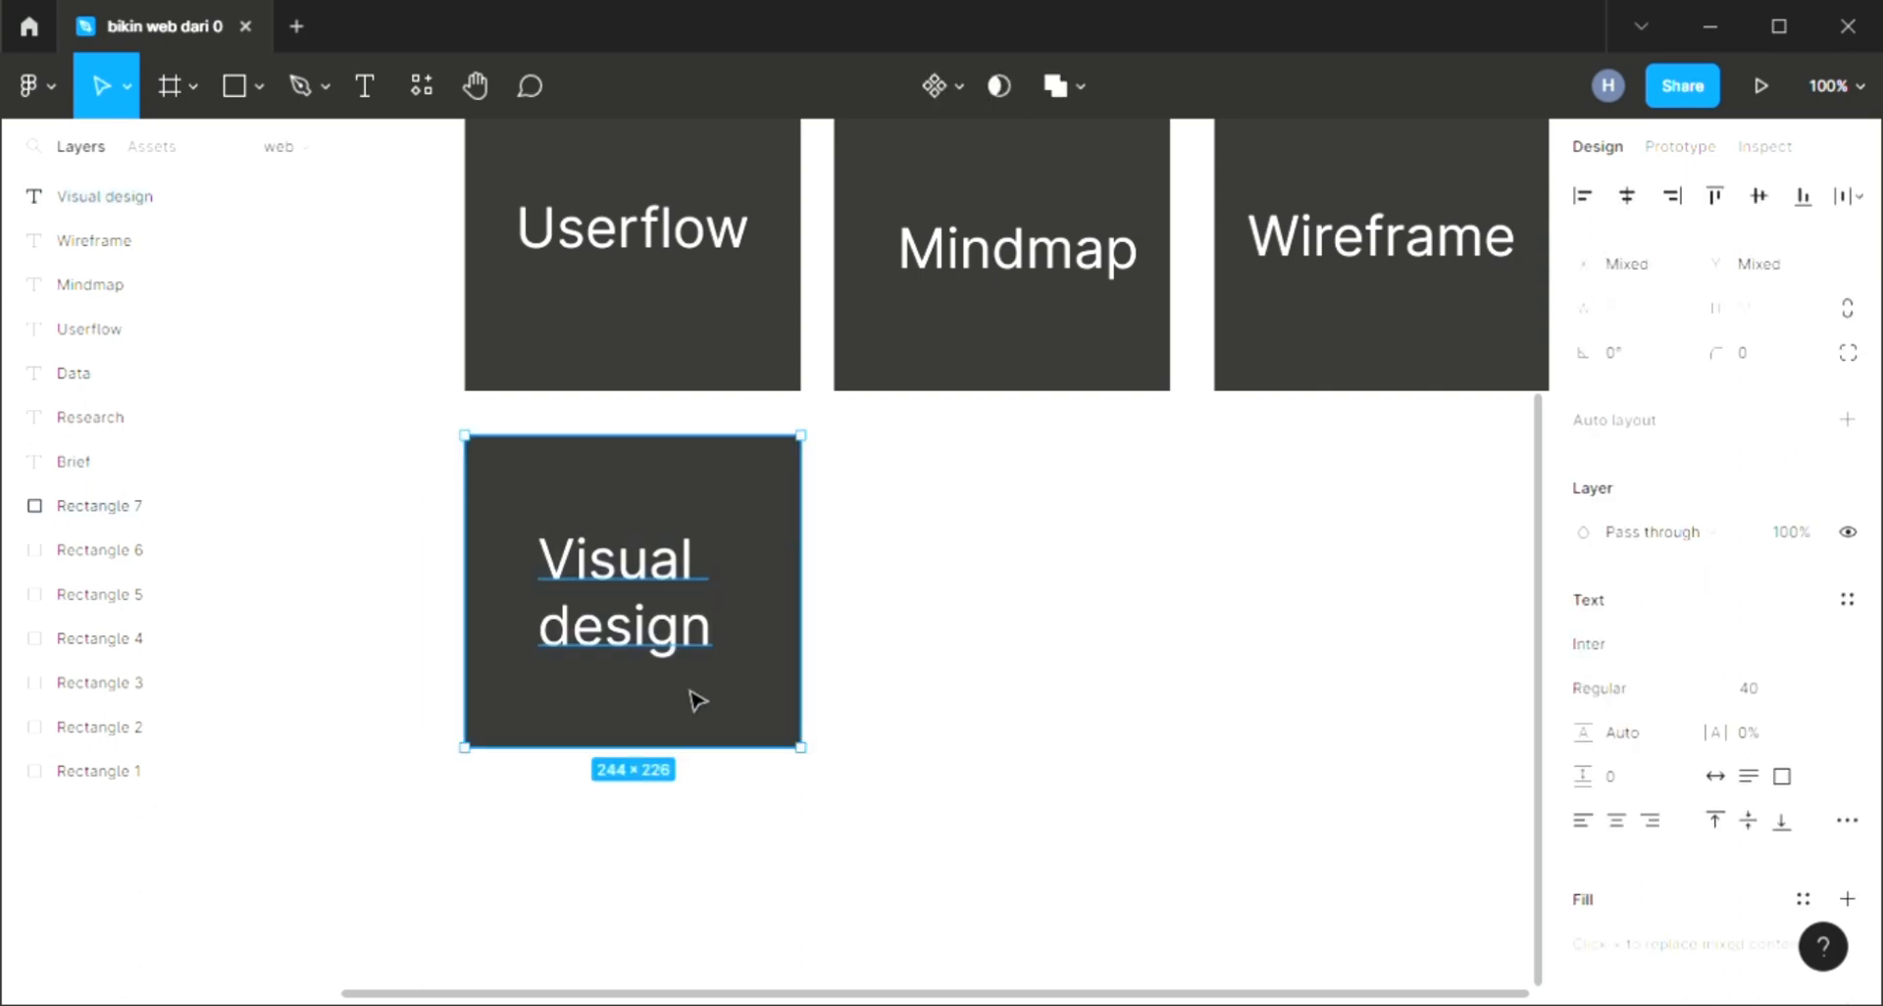
key("ctrl+d")
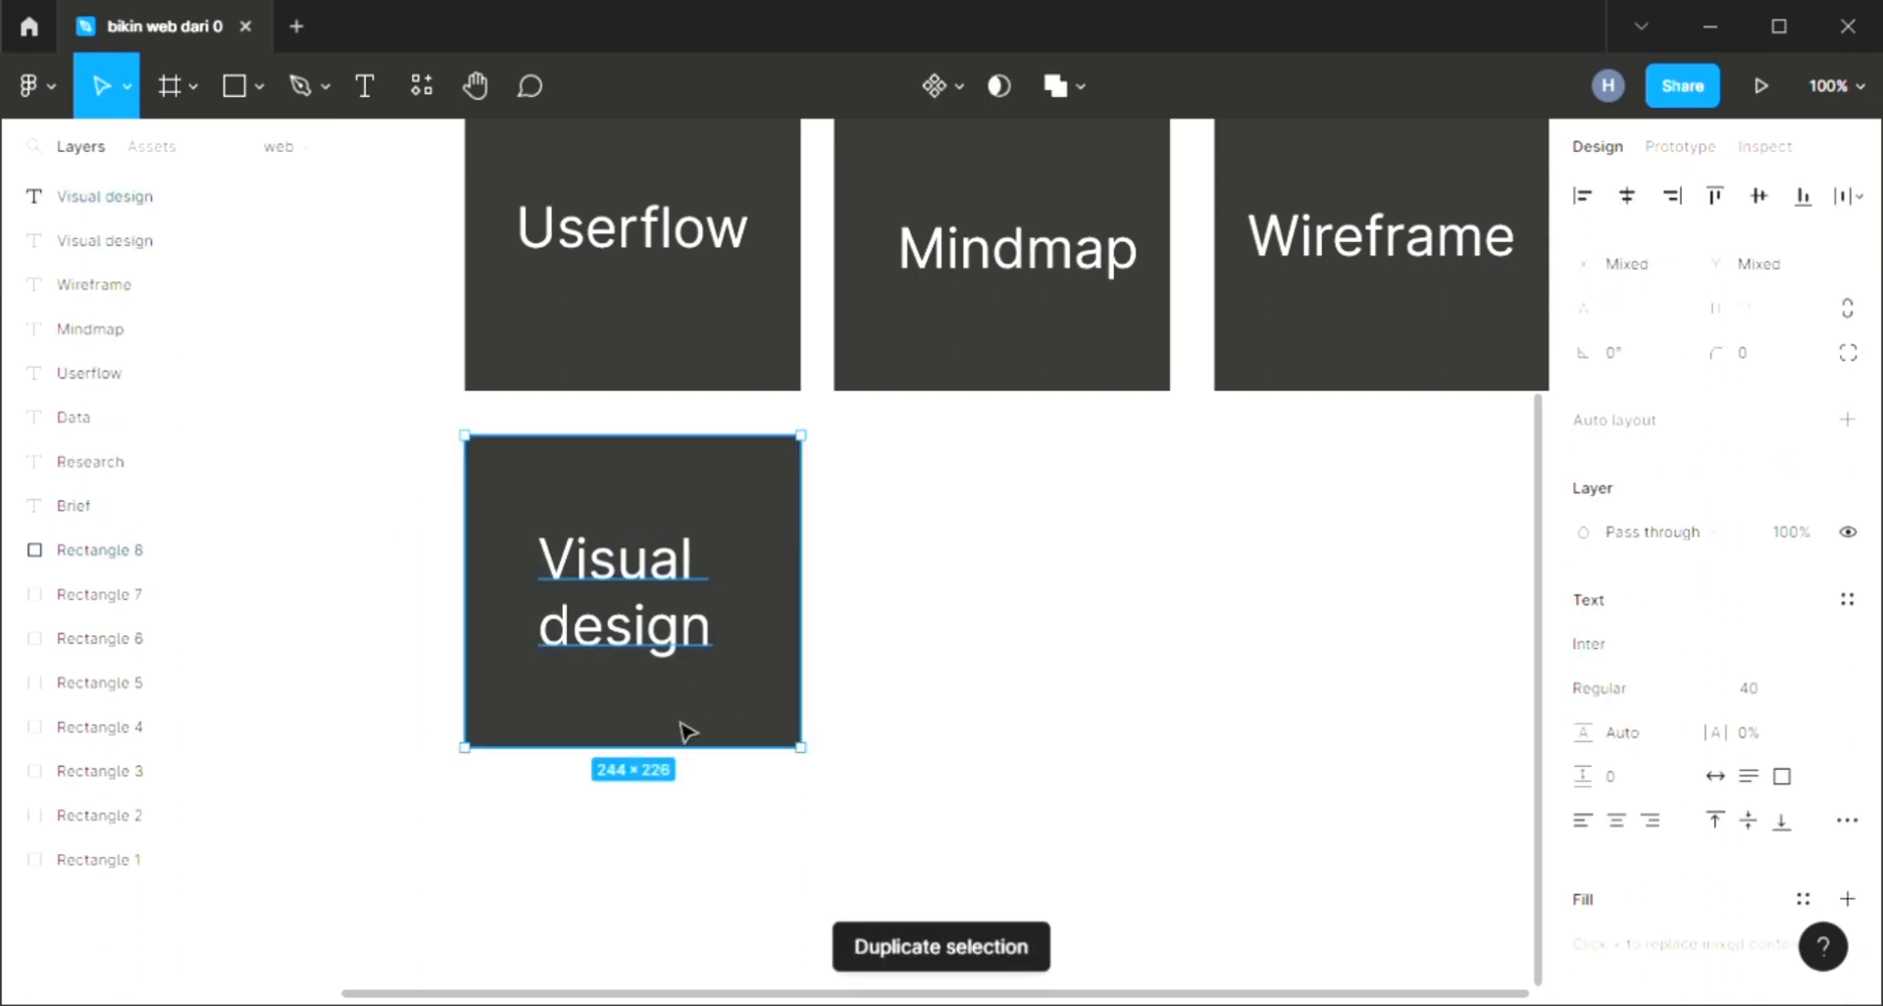
left_click_drag(685, 628, 1095, 621)
Change the text of the copied Visual design card to "Prototype".
double_click(1065, 644)
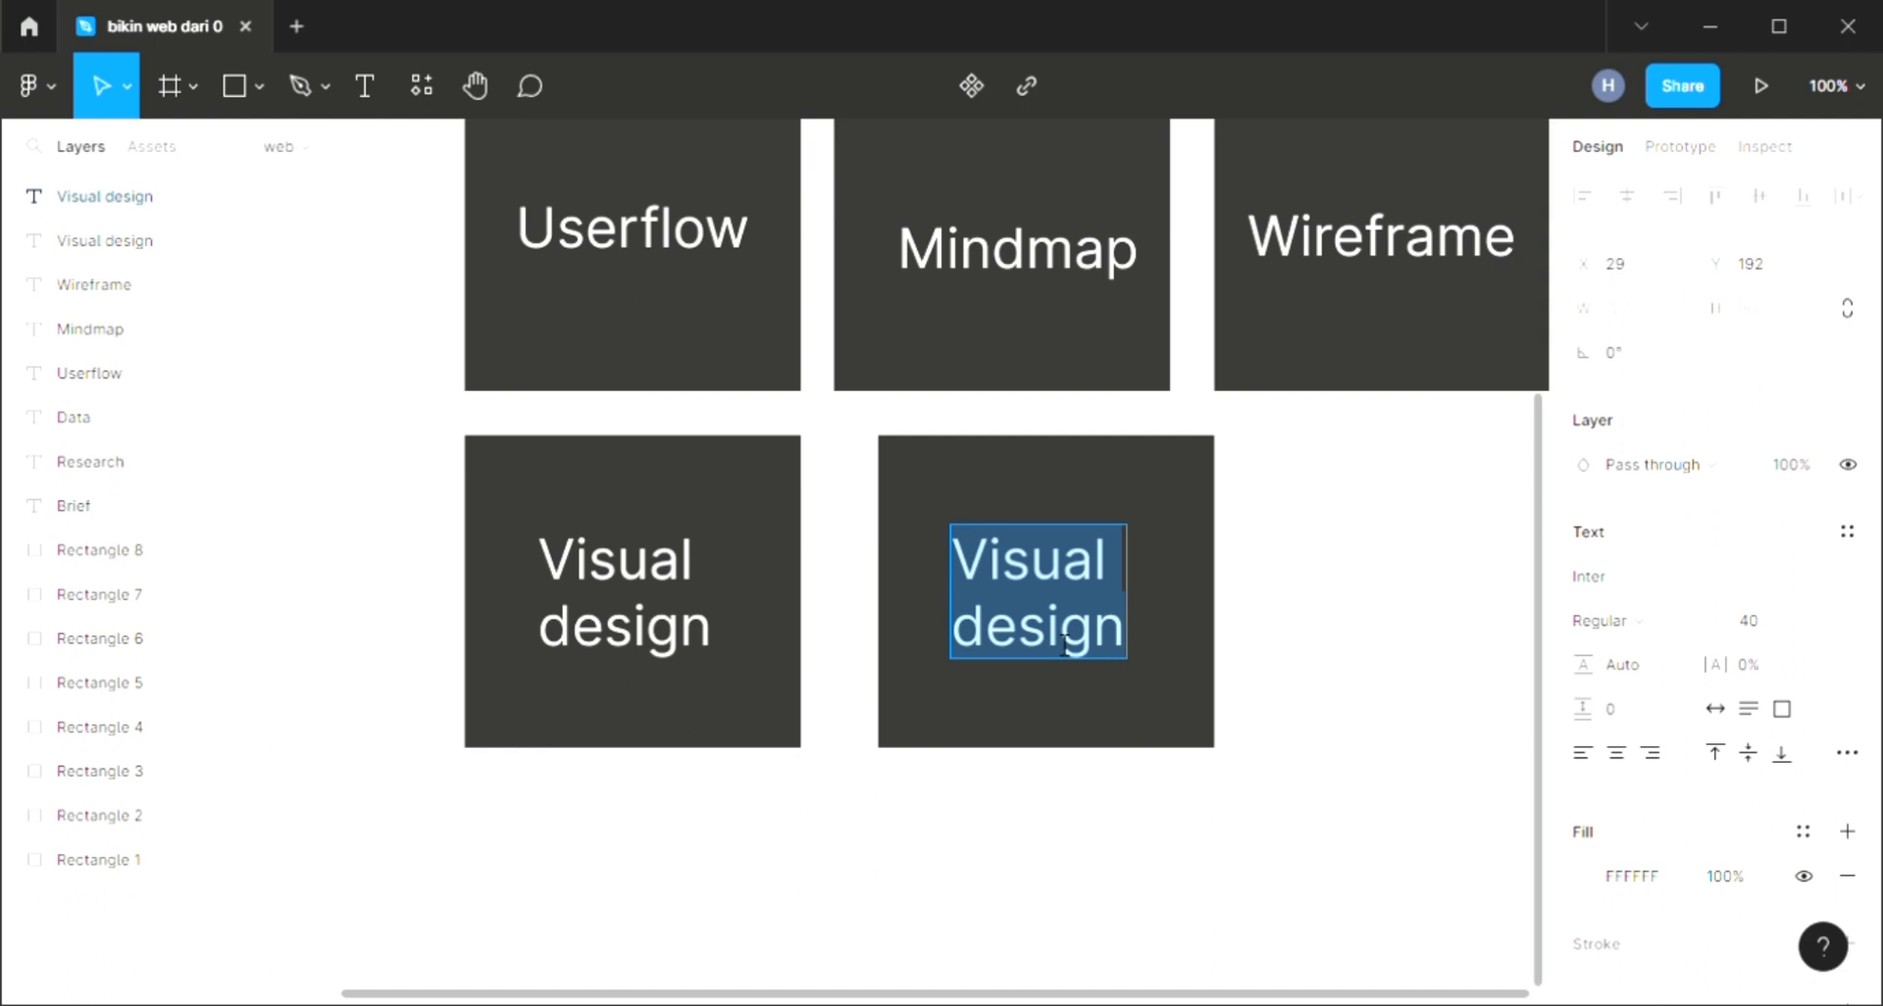
type("Prot")
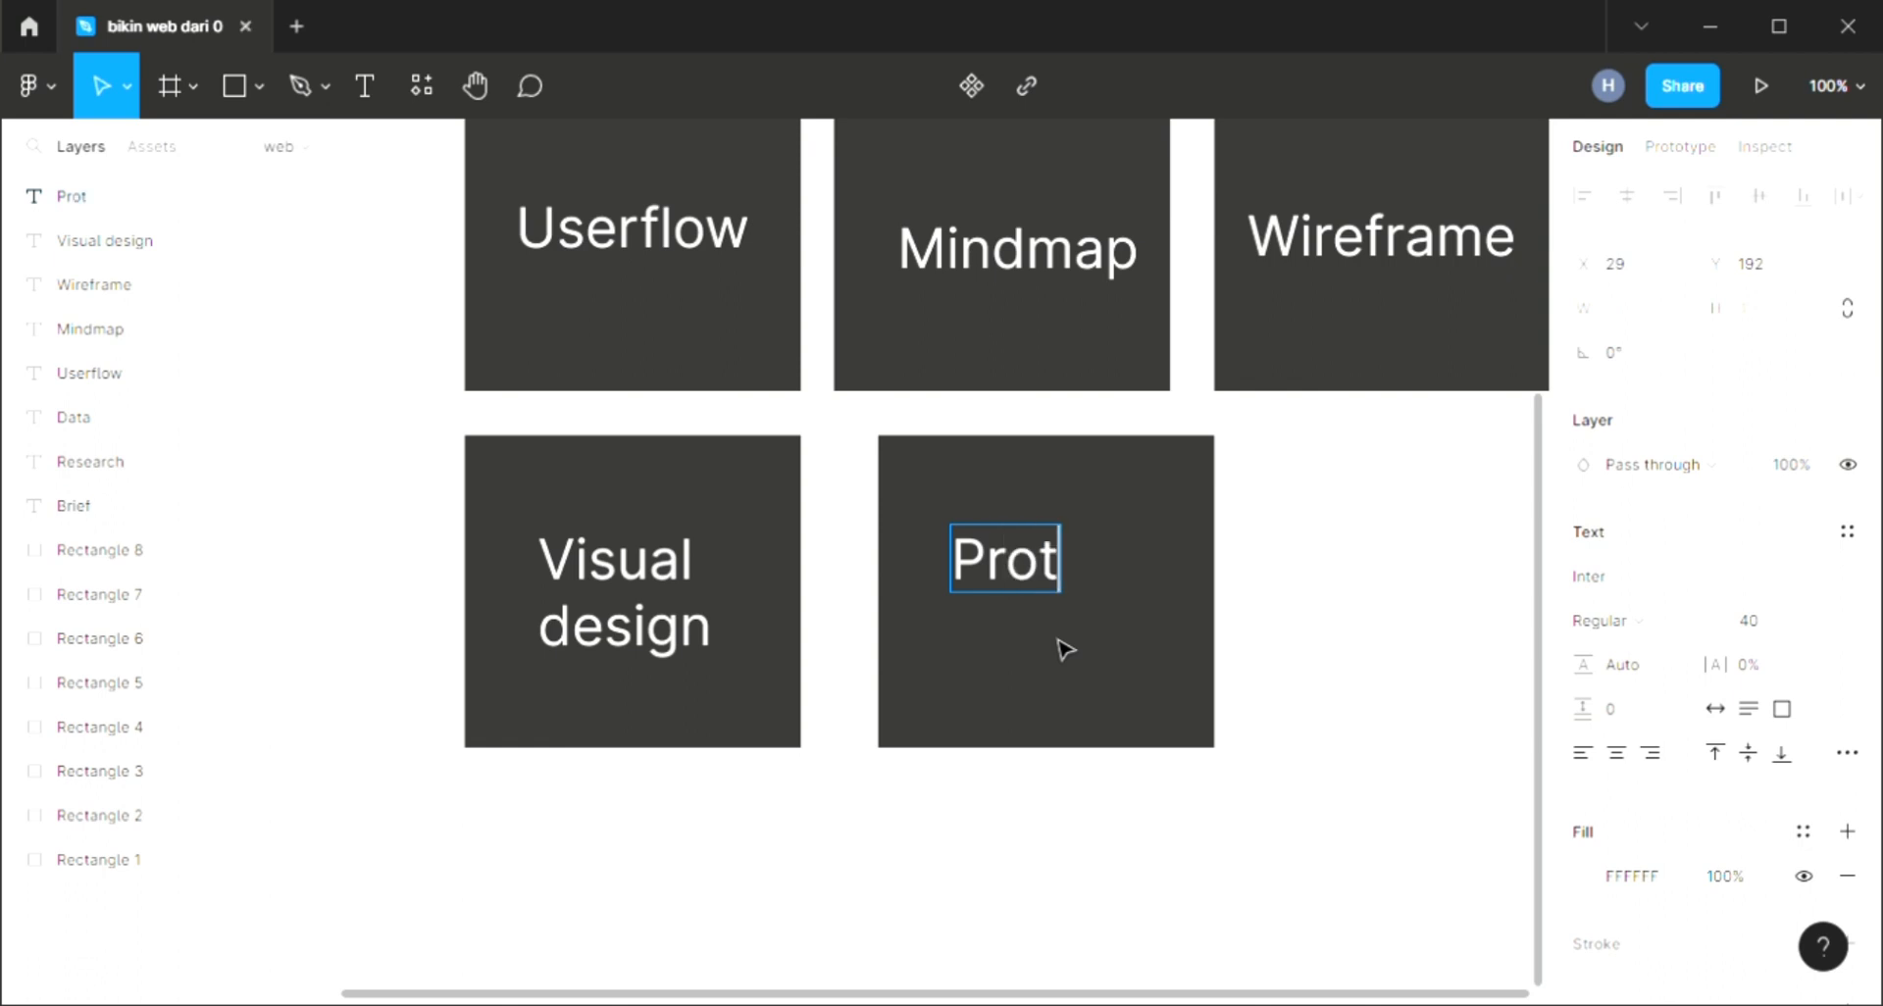
type("otyp")
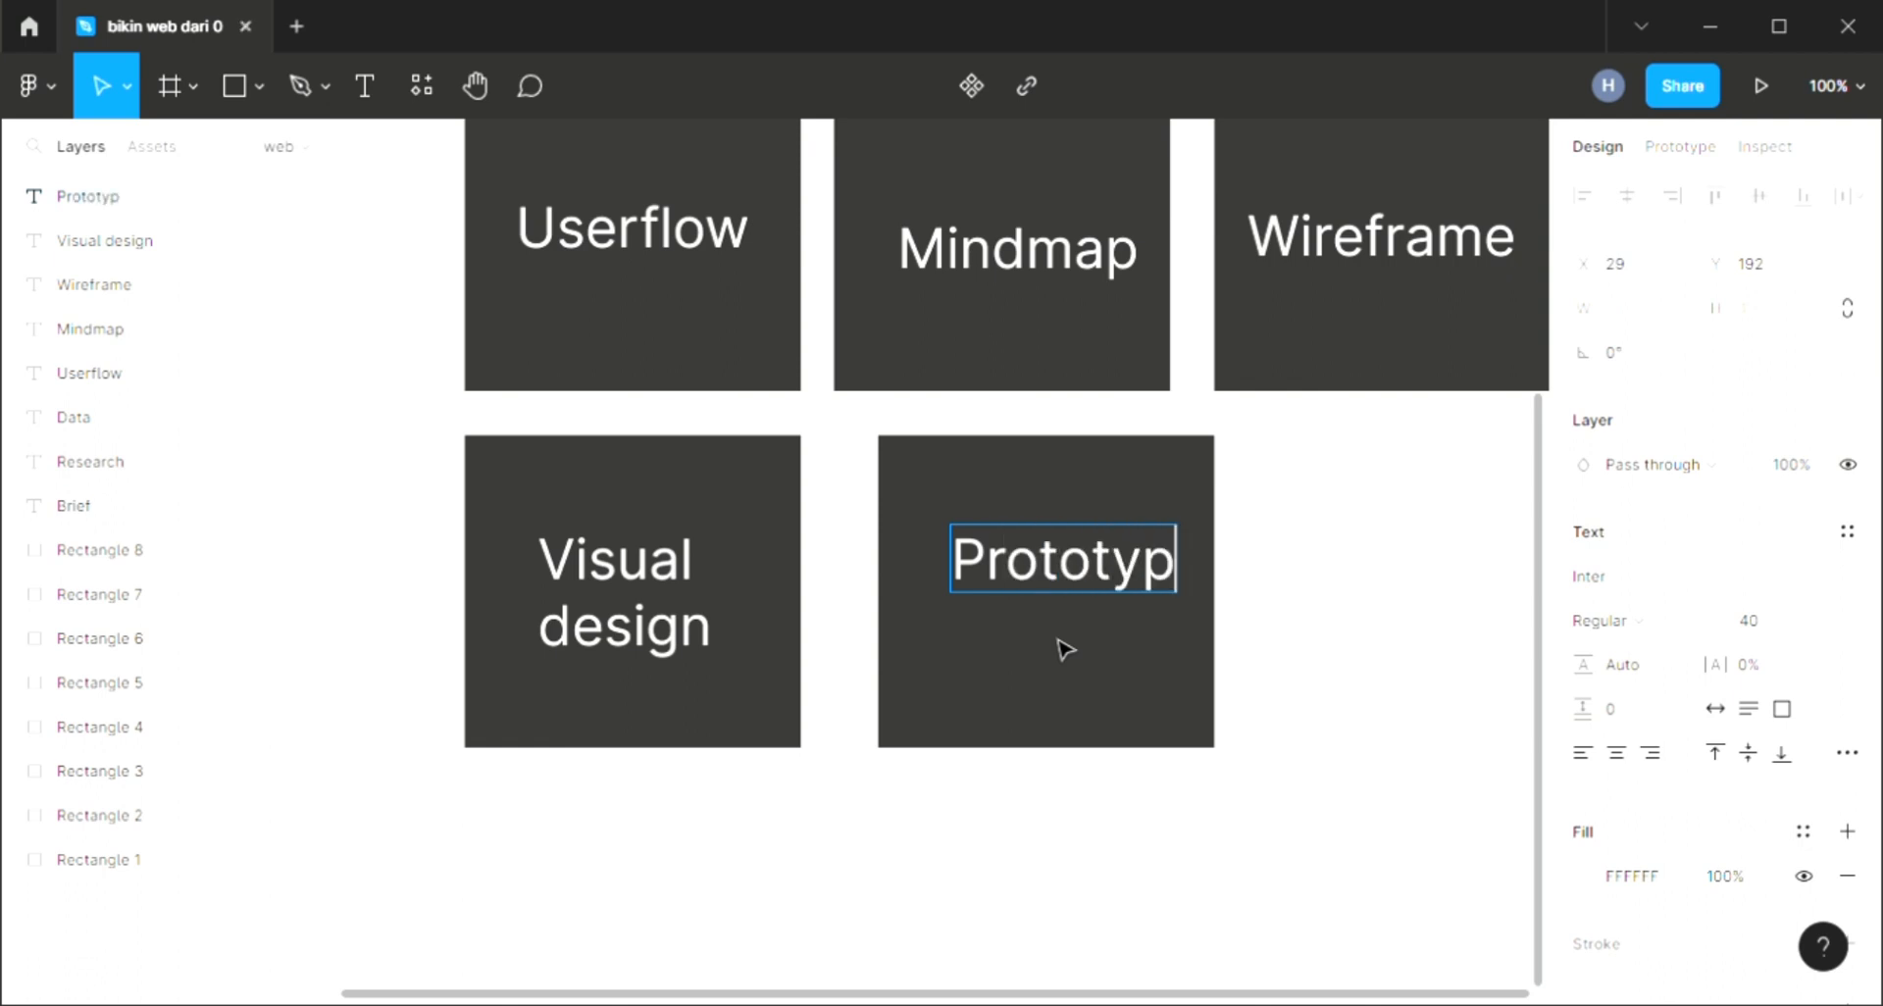
type("e")
key("Escape")
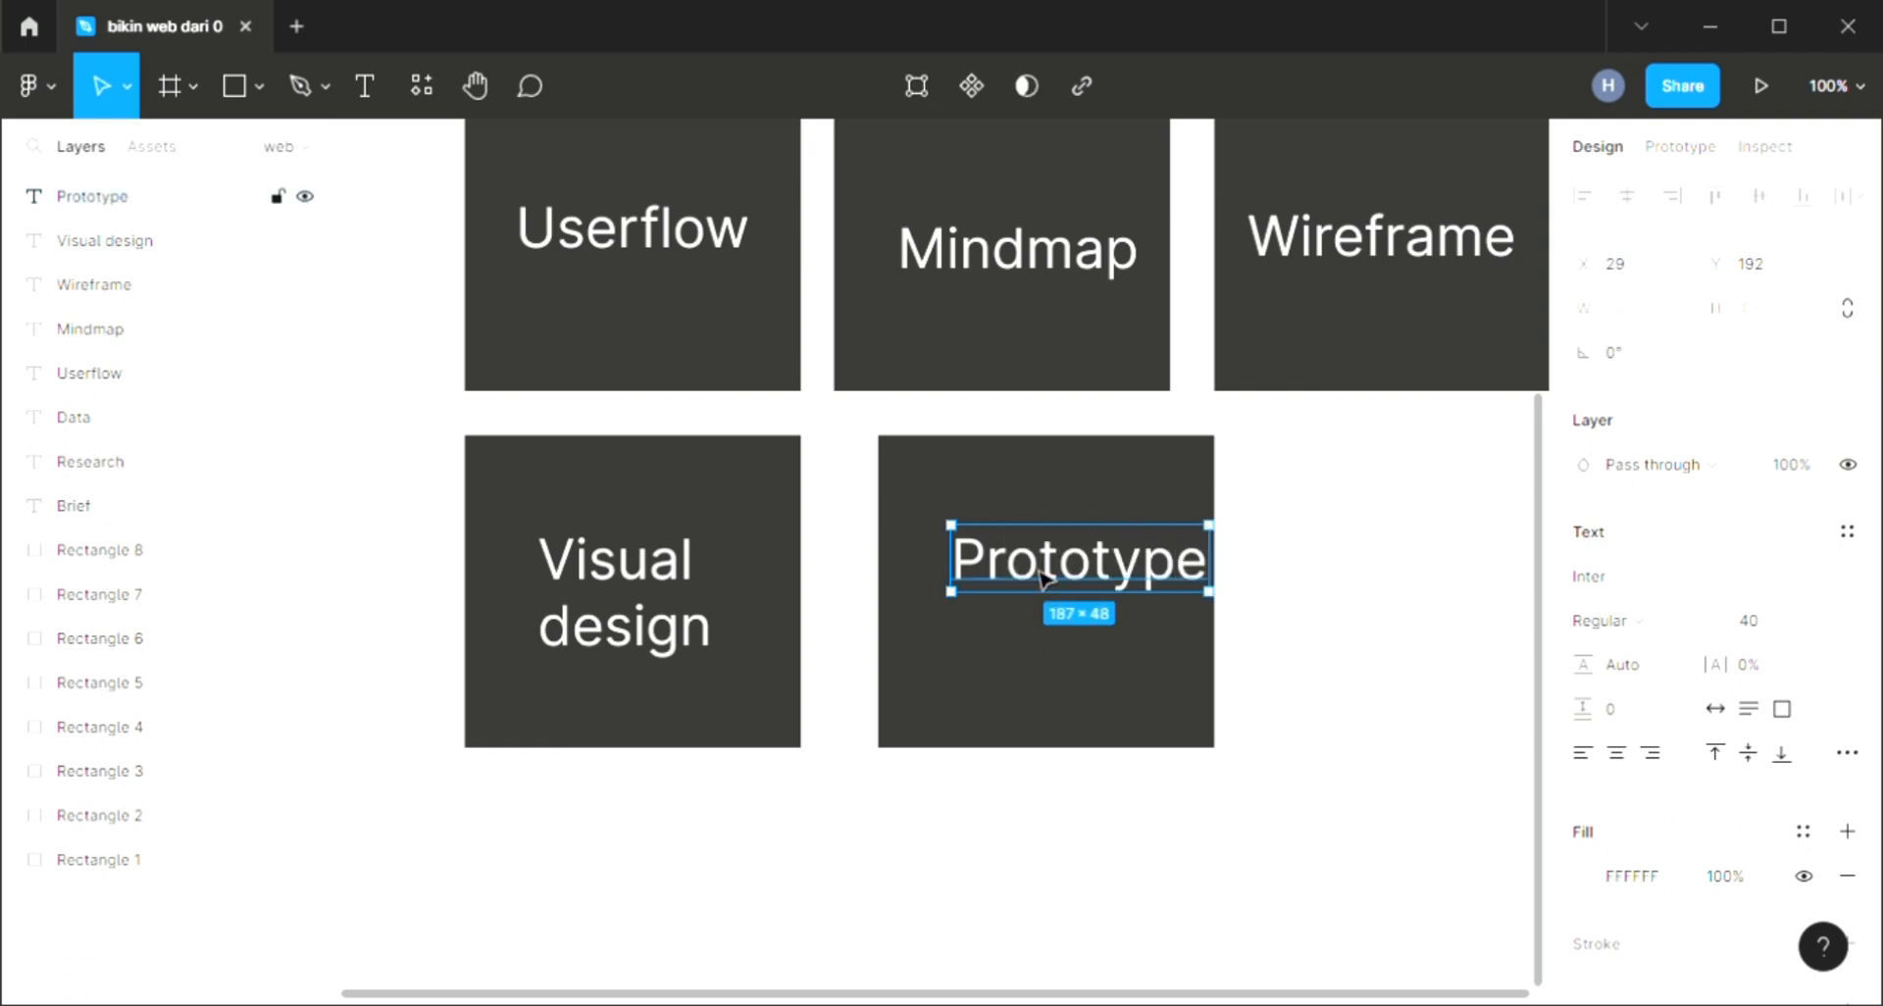
Center the "Prototype" text horizontally and vertically on its rectangle.
left_click_drag(1103, 588, 1068, 604)
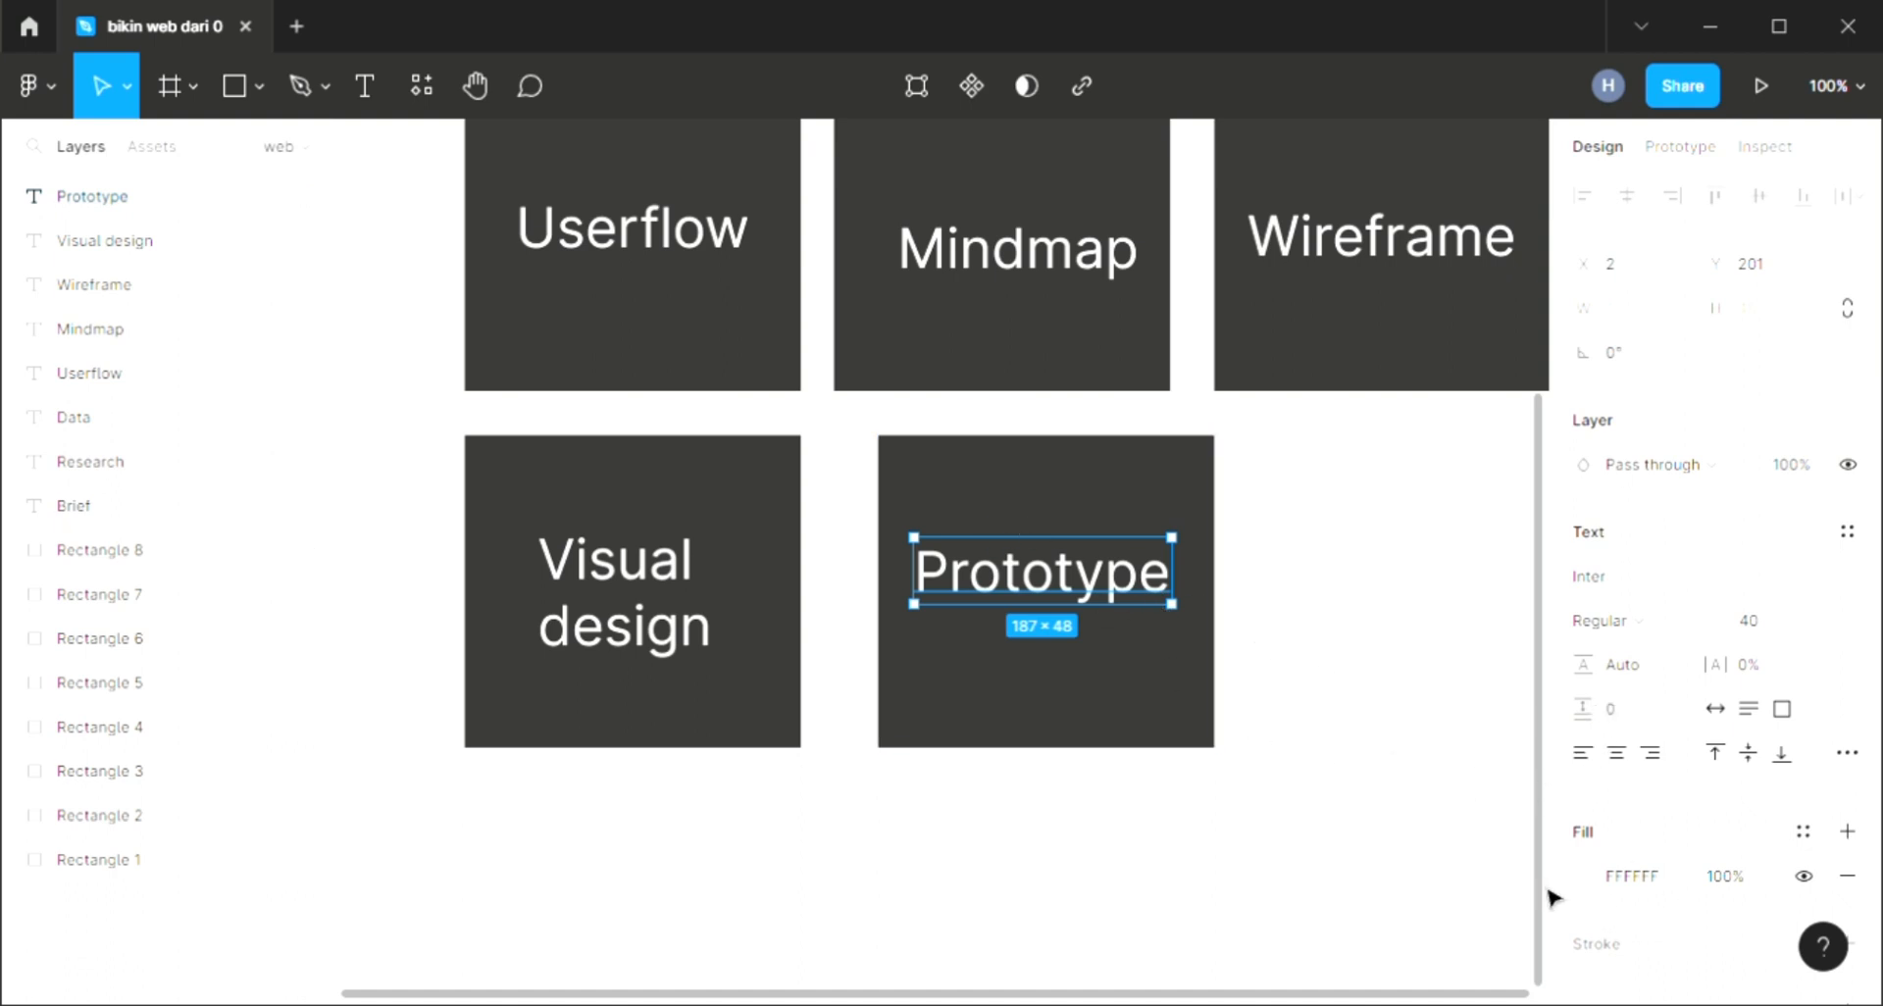
scroll(1547, 893, "up", 2)
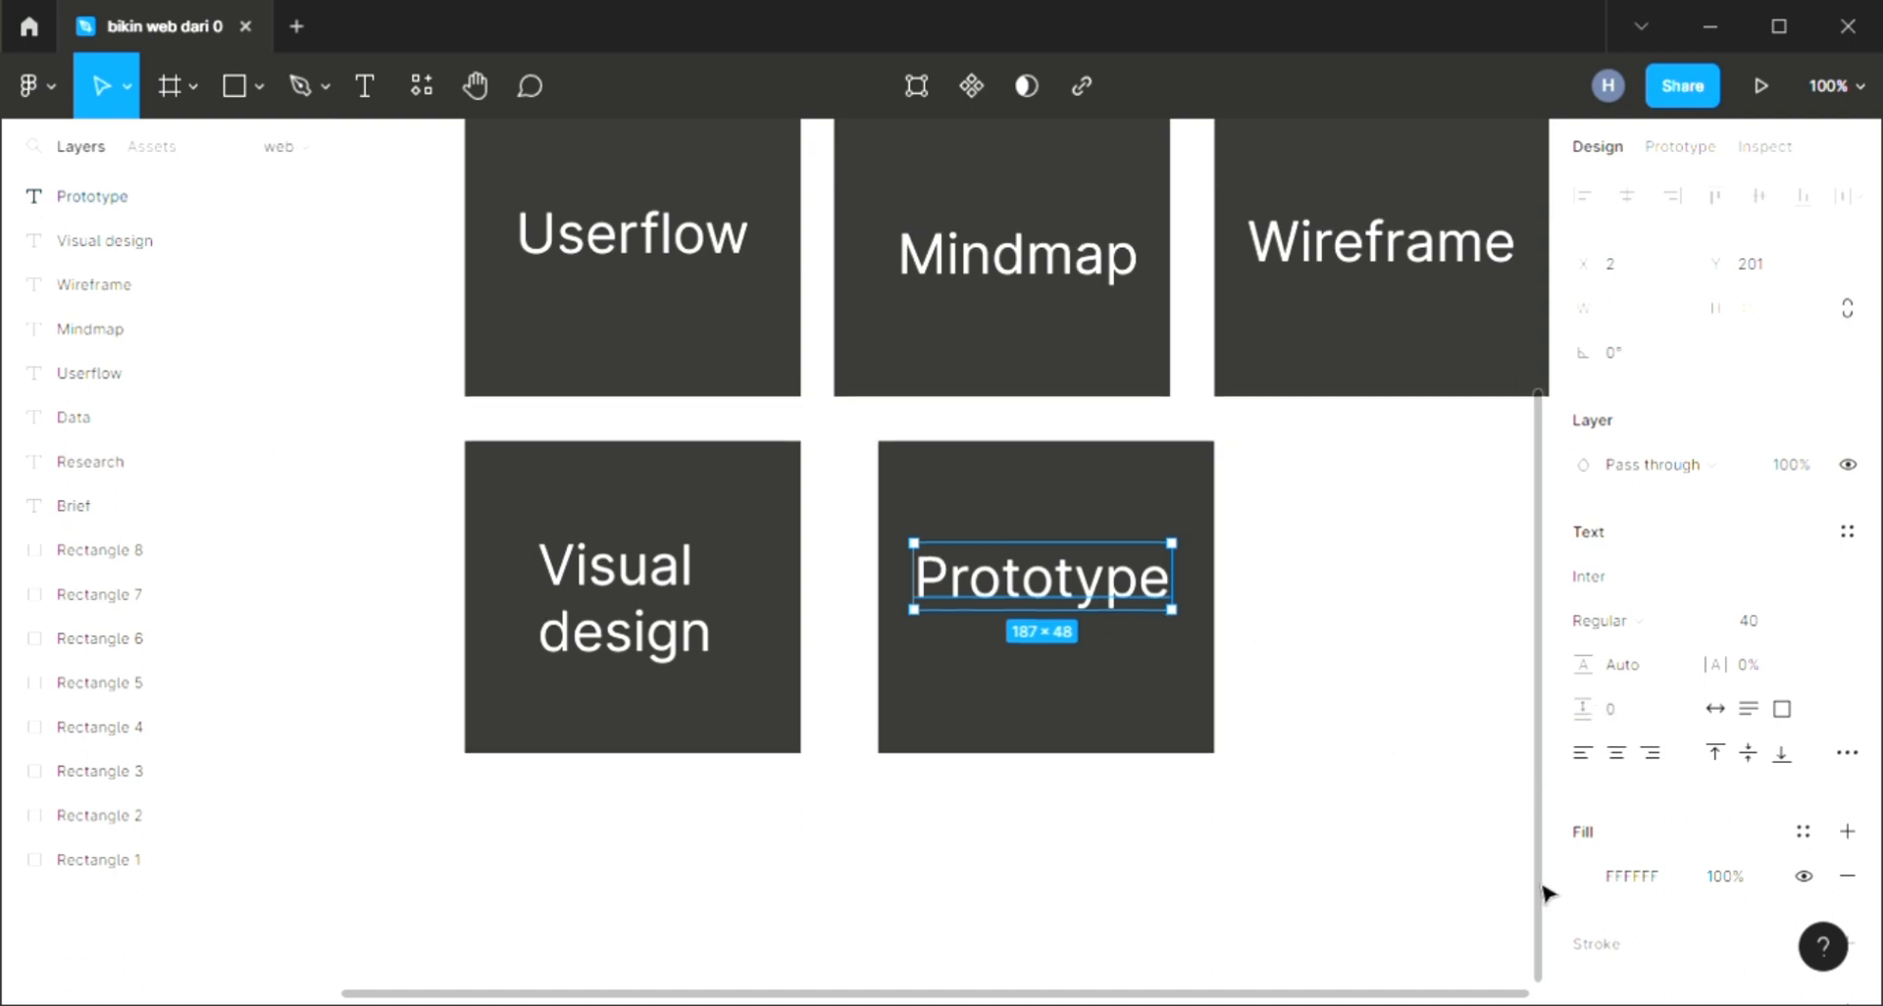
left_click(1357, 727)
left_click(977, 630)
left_click_drag(1032, 633, 1037, 647)
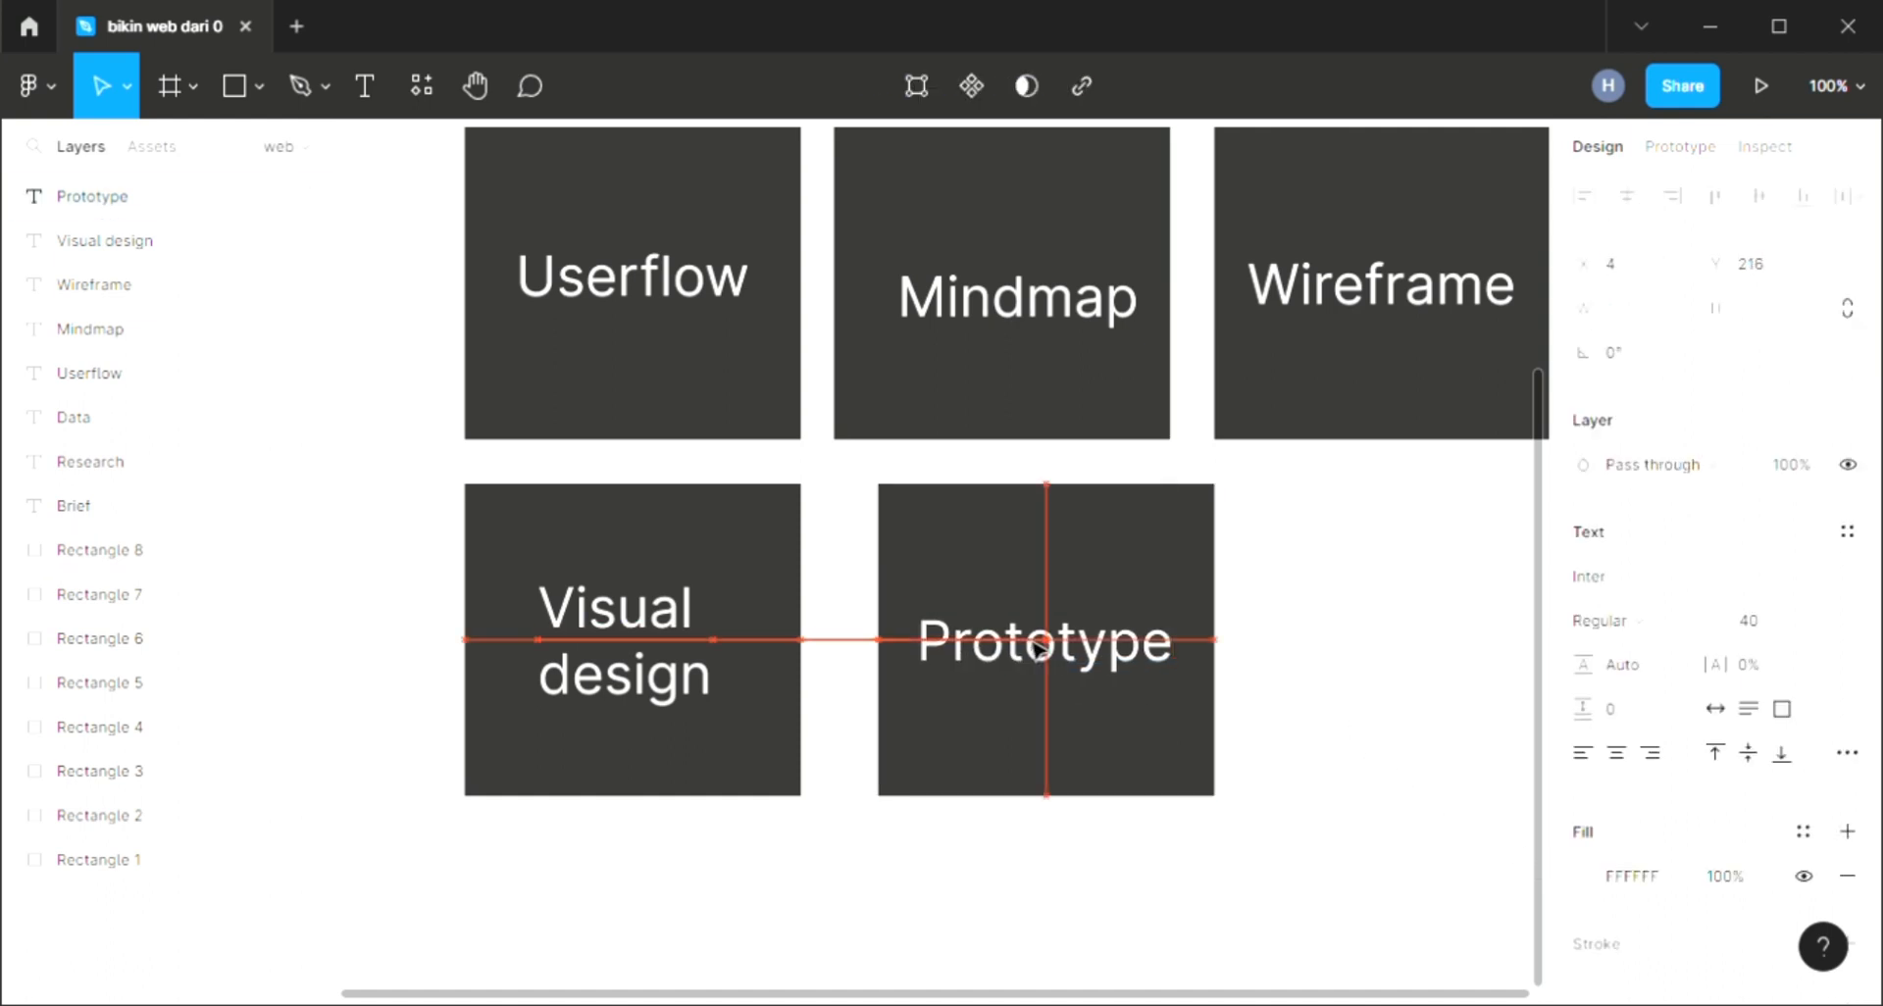
left_click(1374, 652)
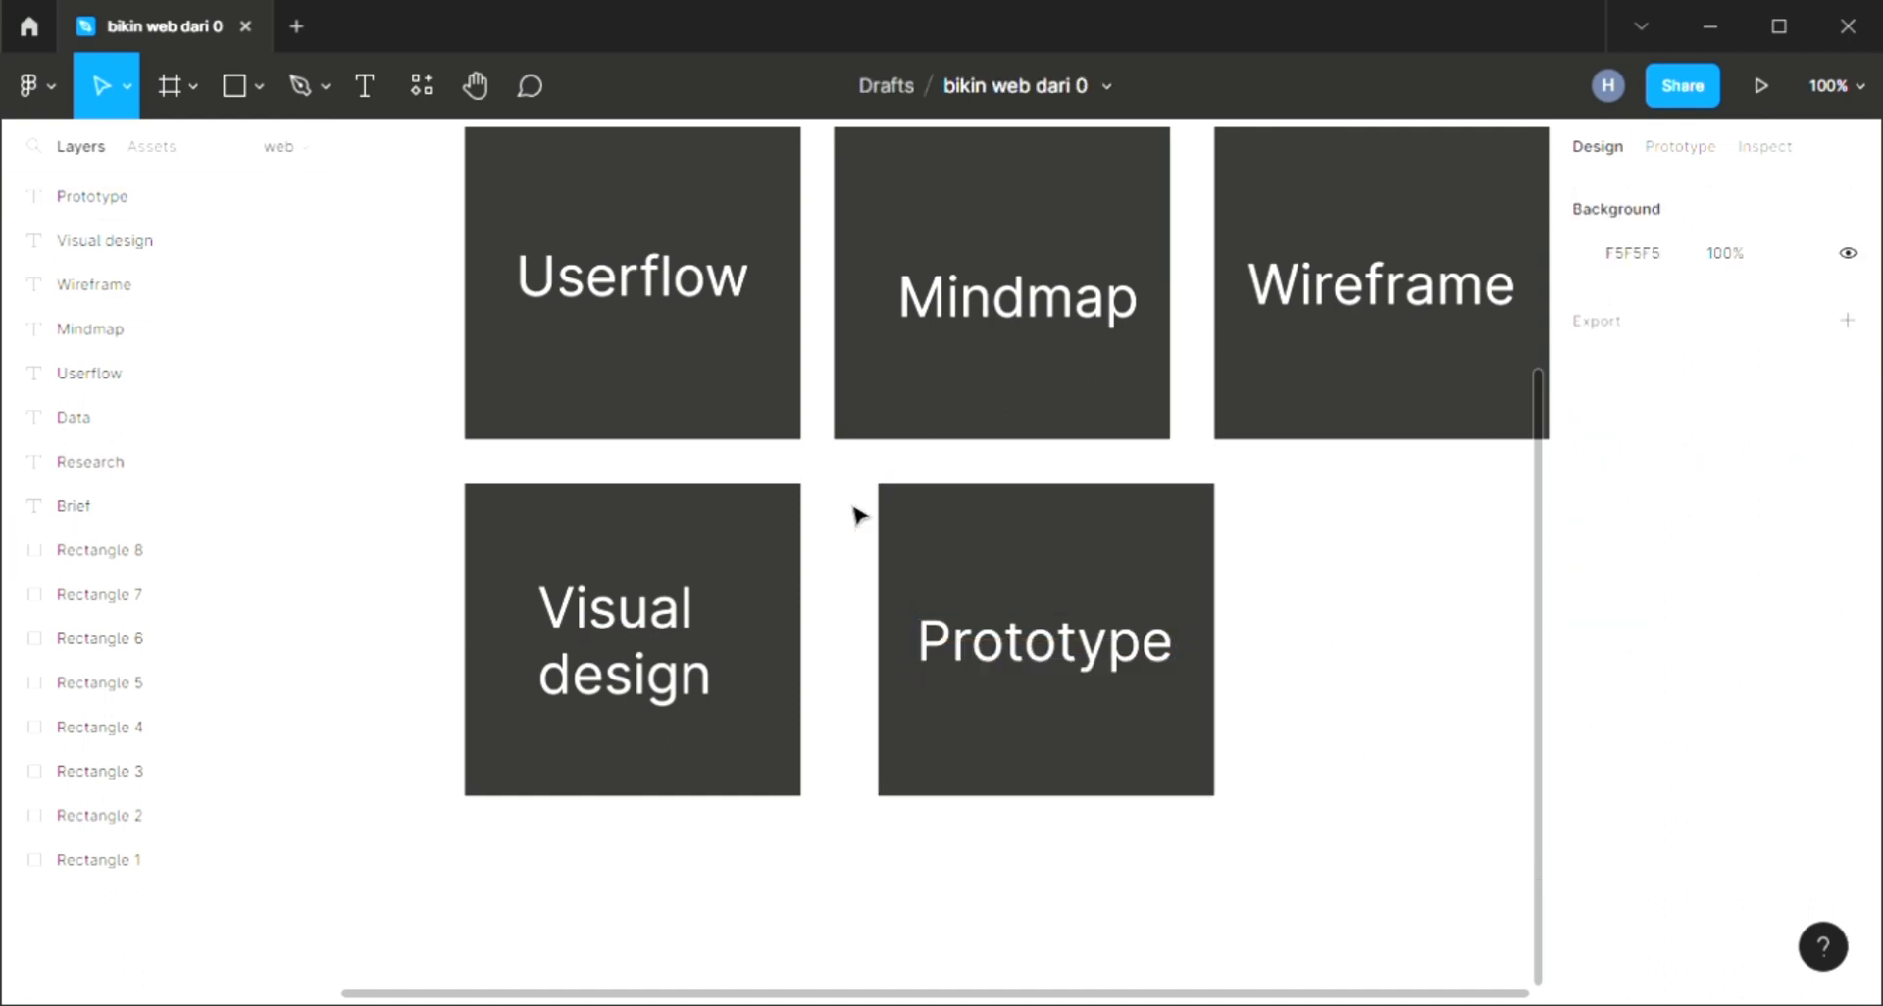
Duplicate the whole Prototype card and place the copy to its right, below the Wireframe card.
left_click_drag(845, 498, 1135, 746)
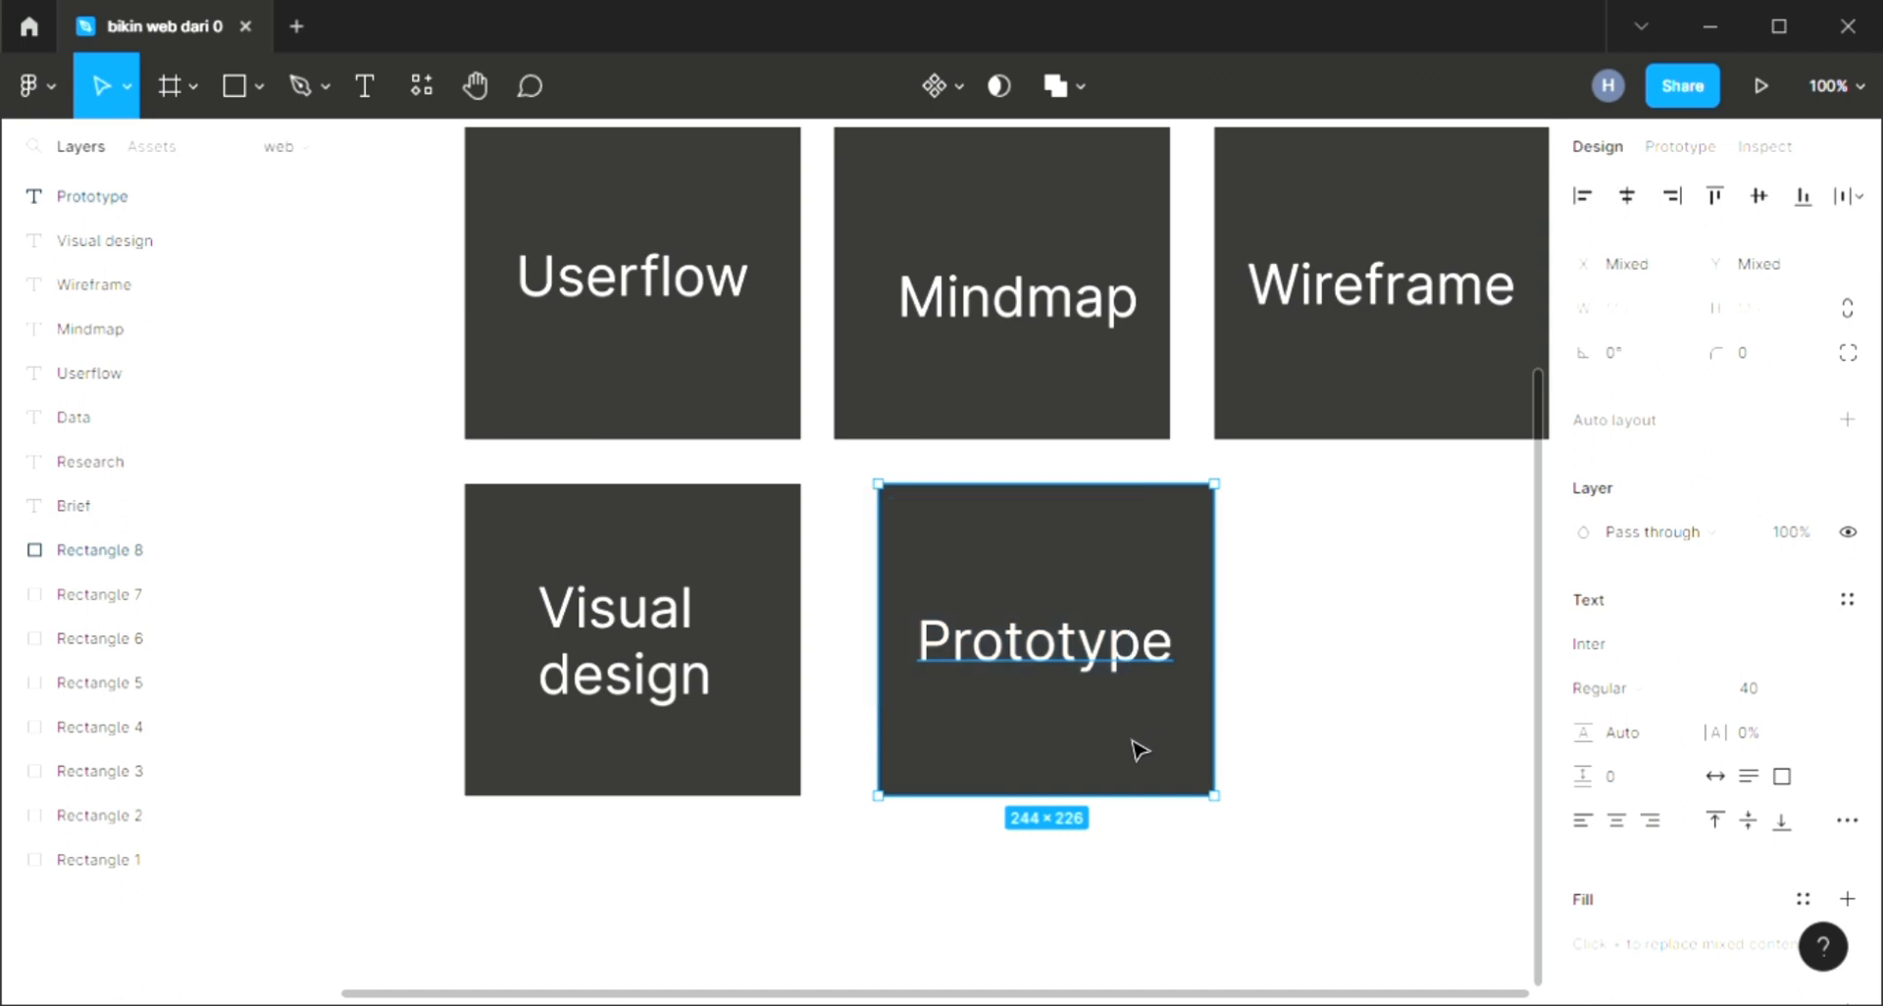
key("ctrl+d")
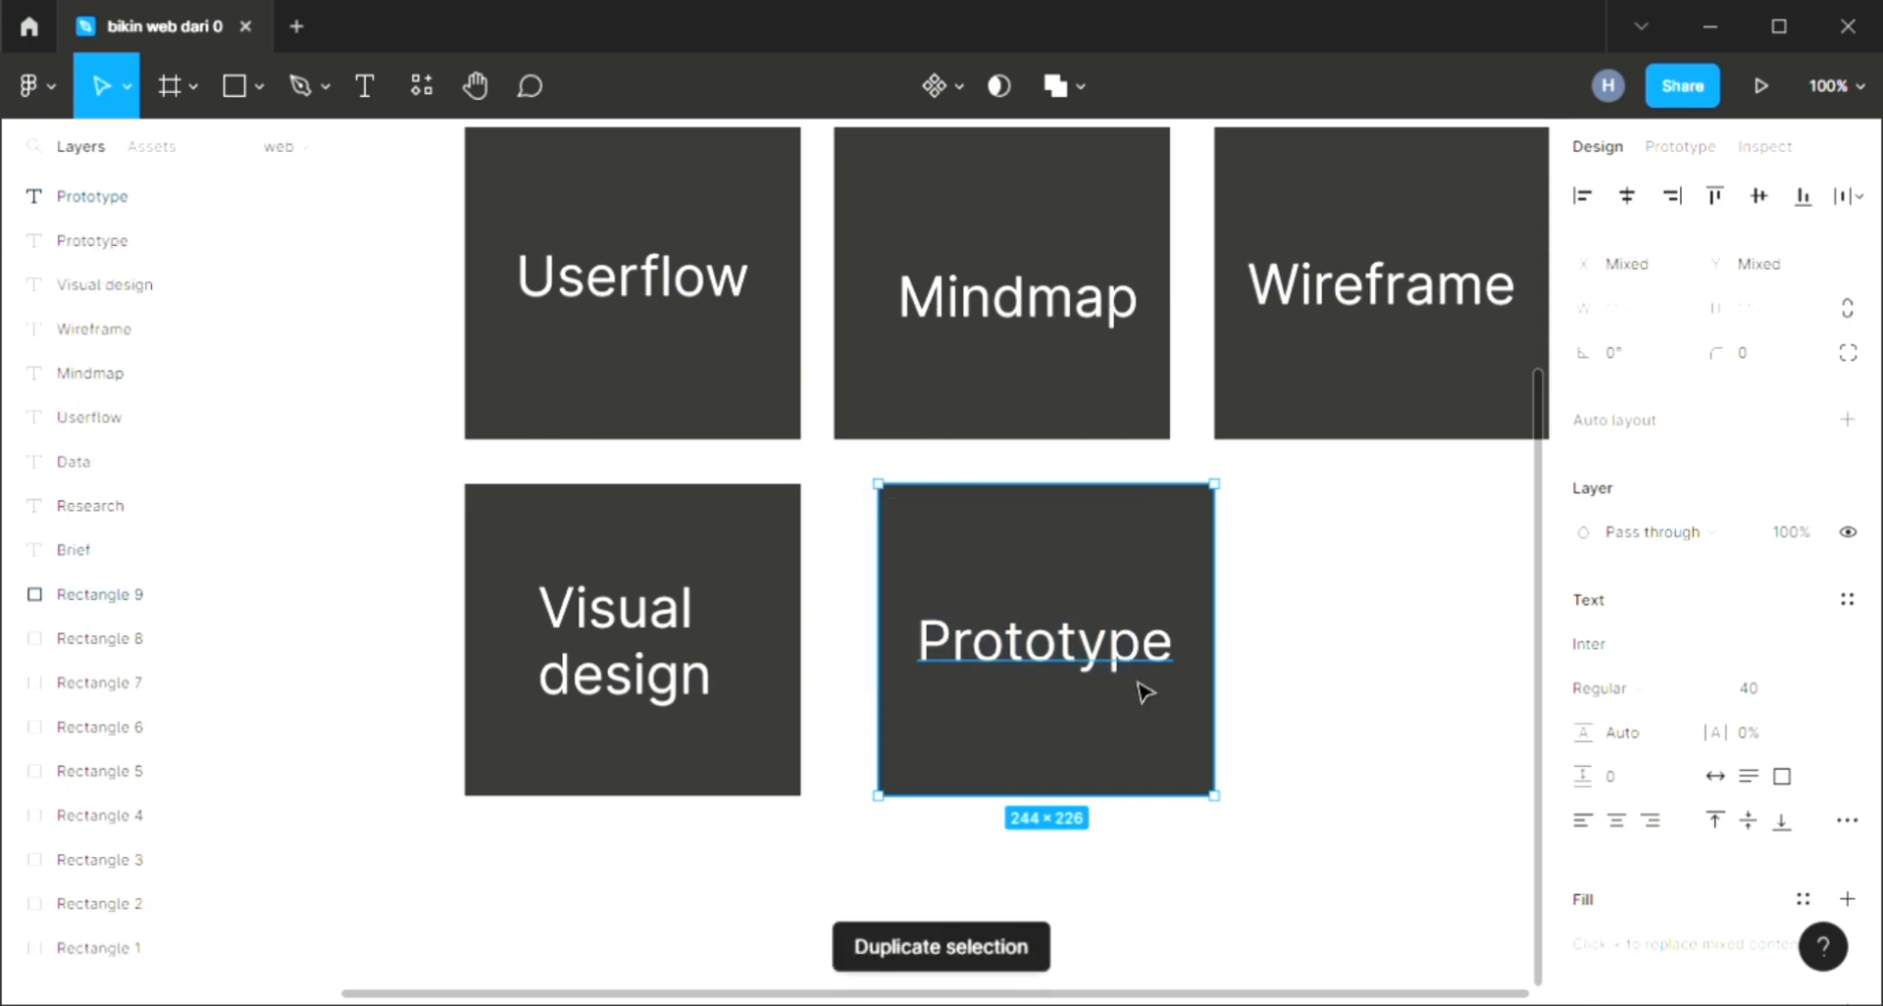
left_click_drag(1143, 689, 1195, 649)
Change the text of the copied Prototype card to "usabelity testing", split over two lines.
double_click(1197, 652)
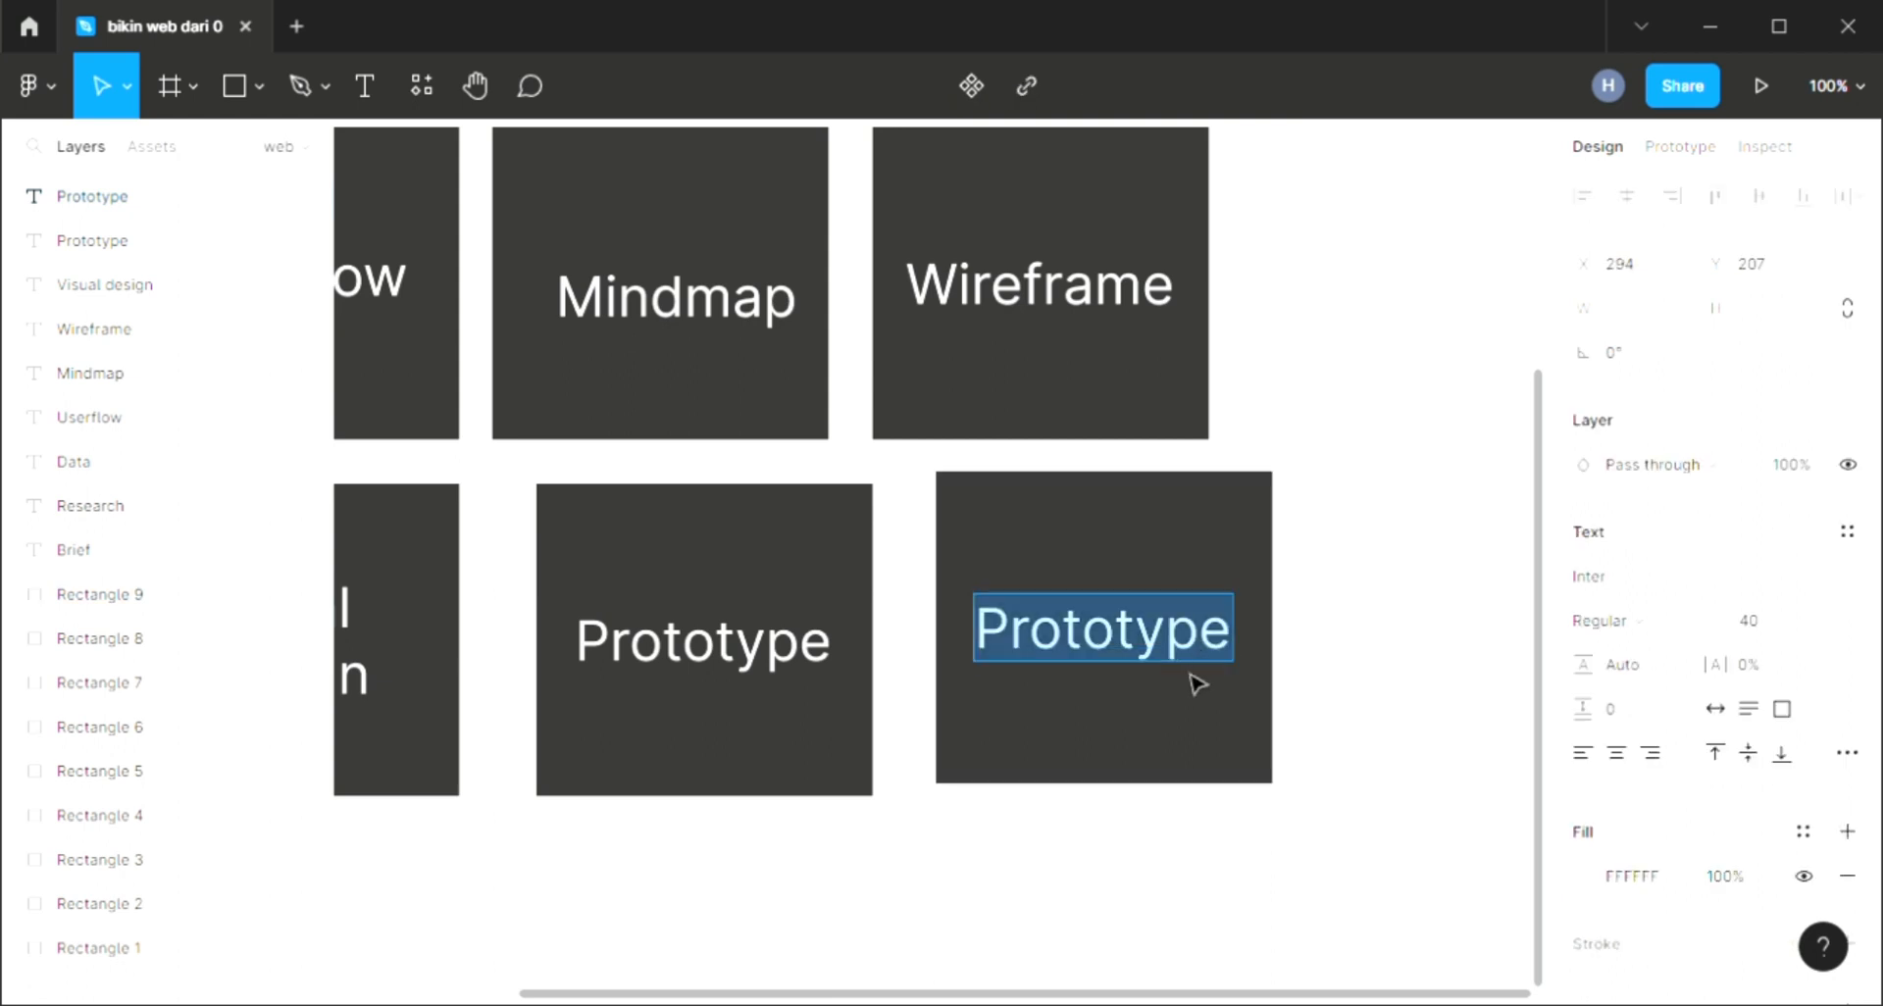
type("usa")
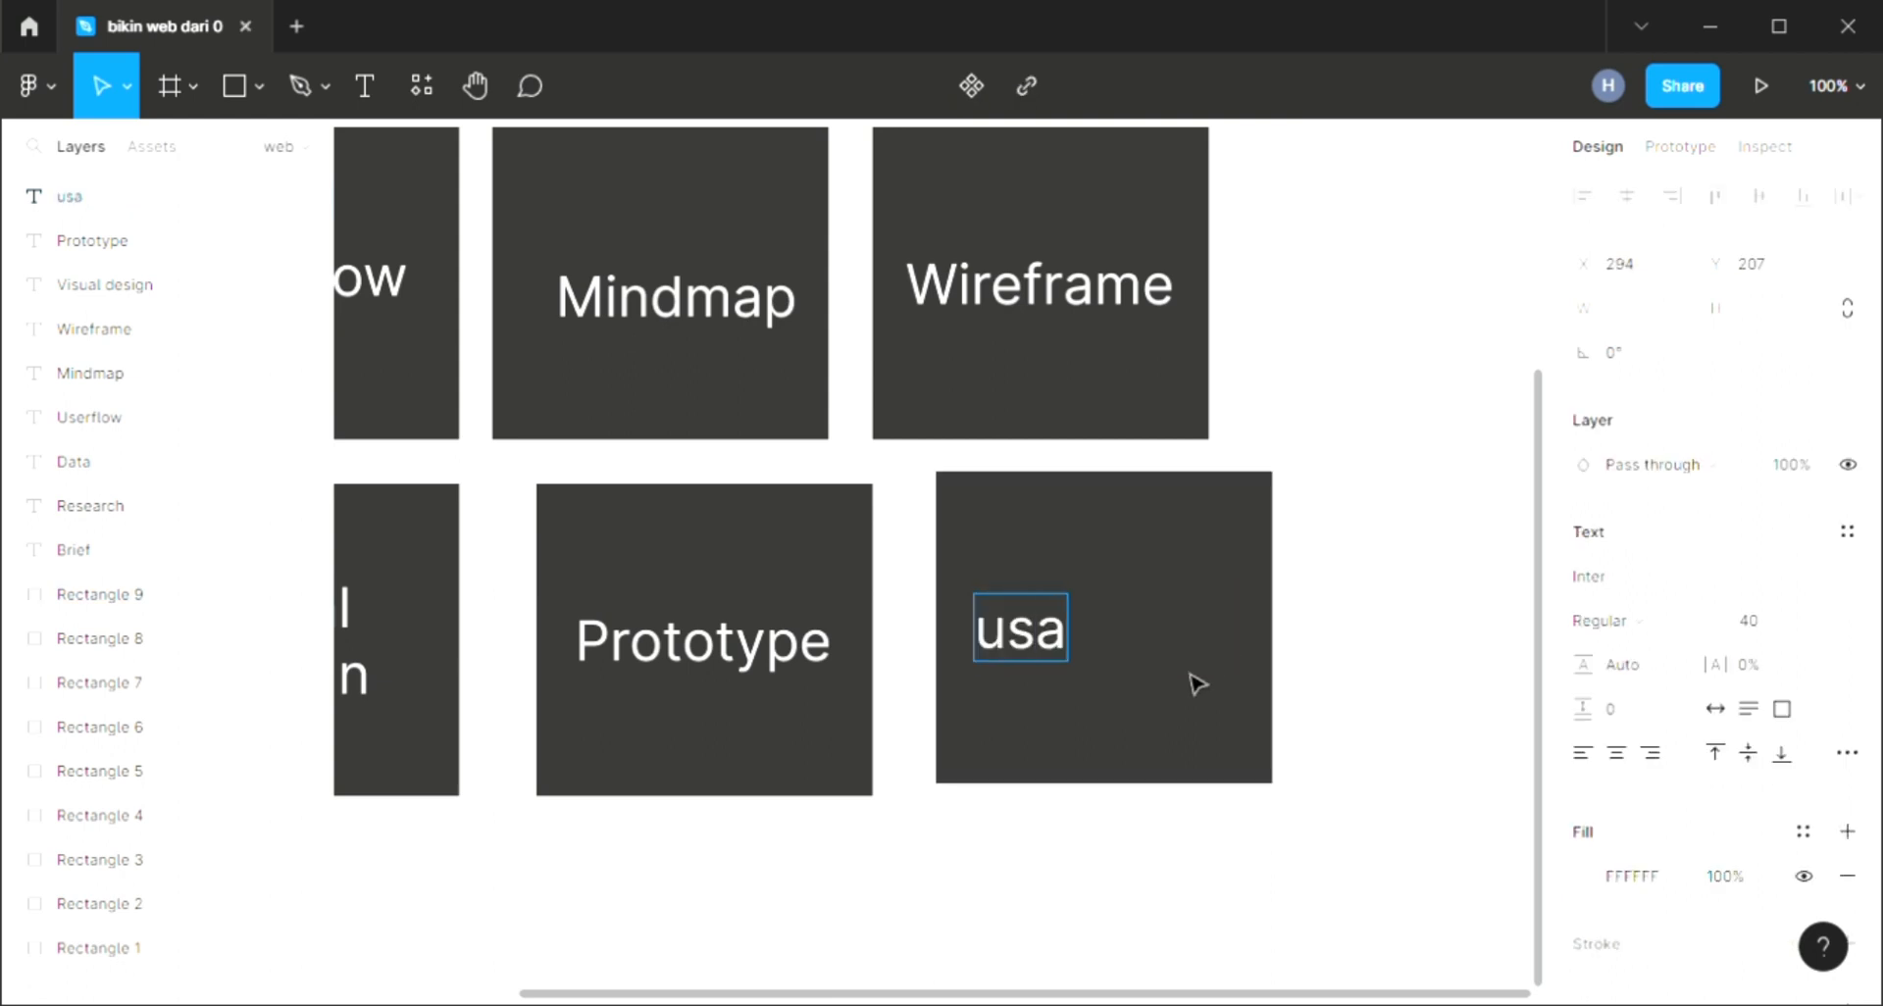
type("belity")
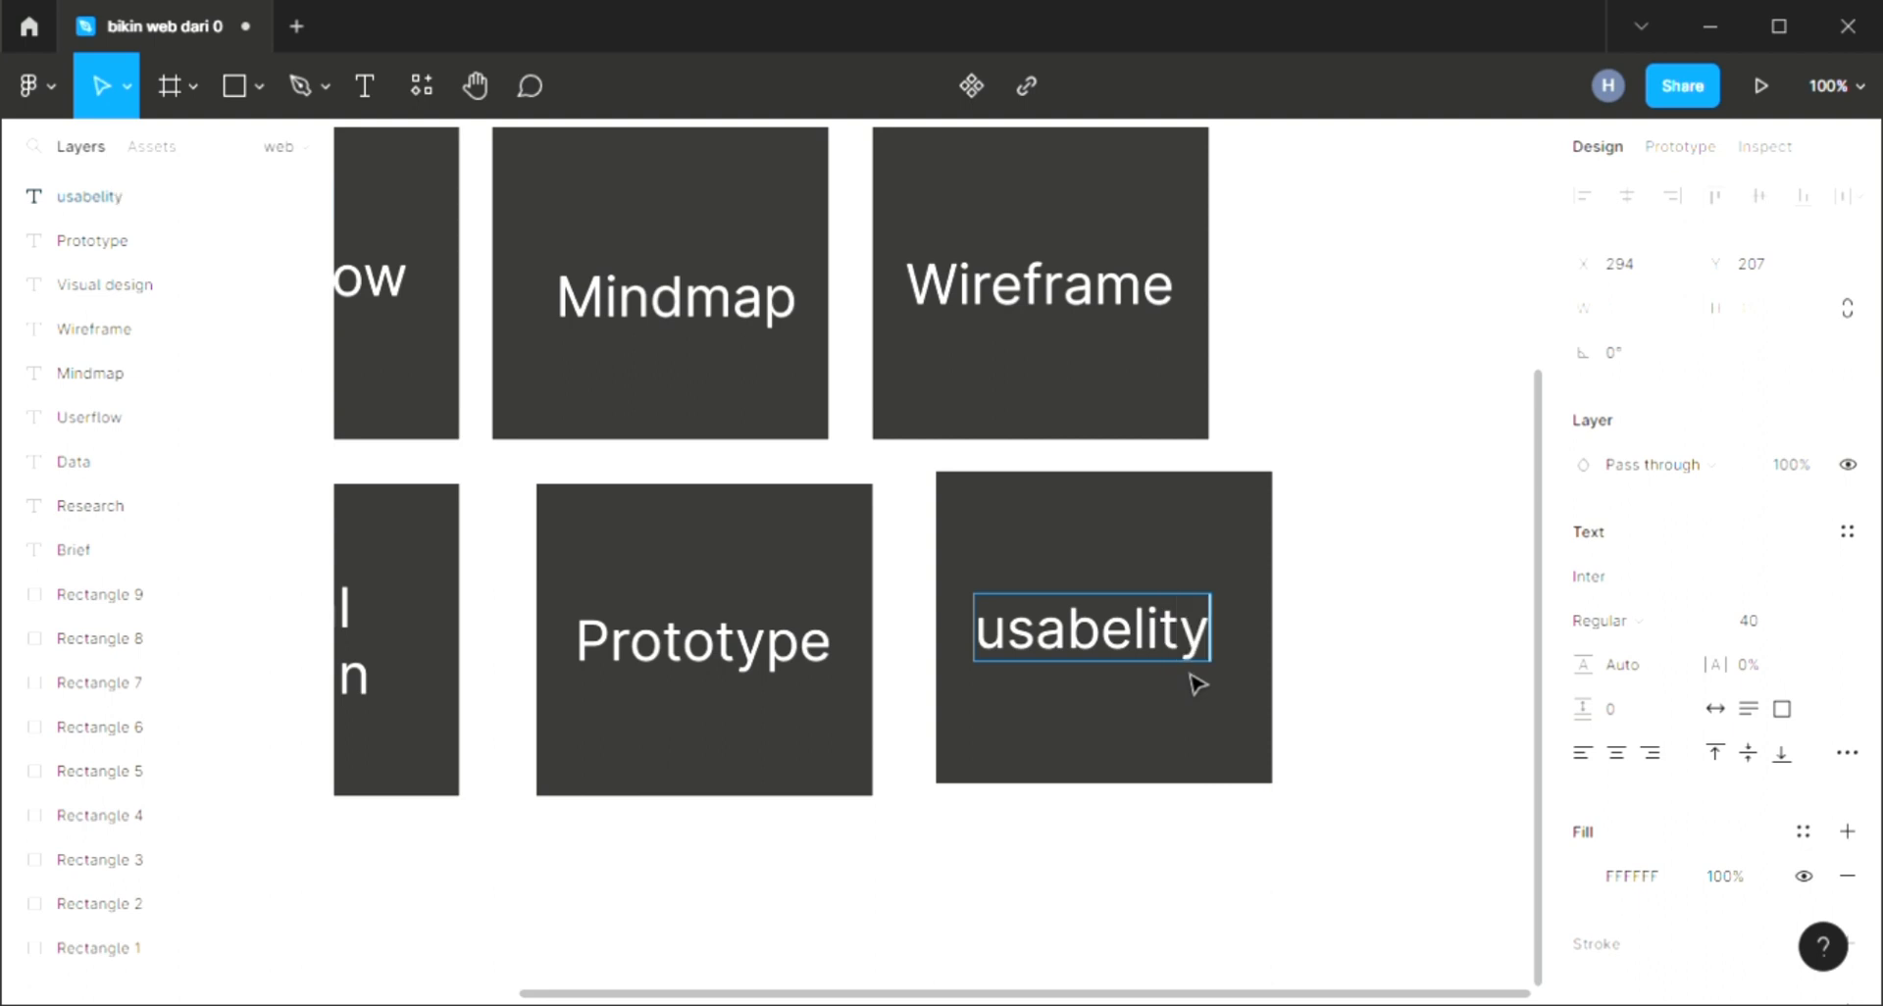
key("Return")
type("te")
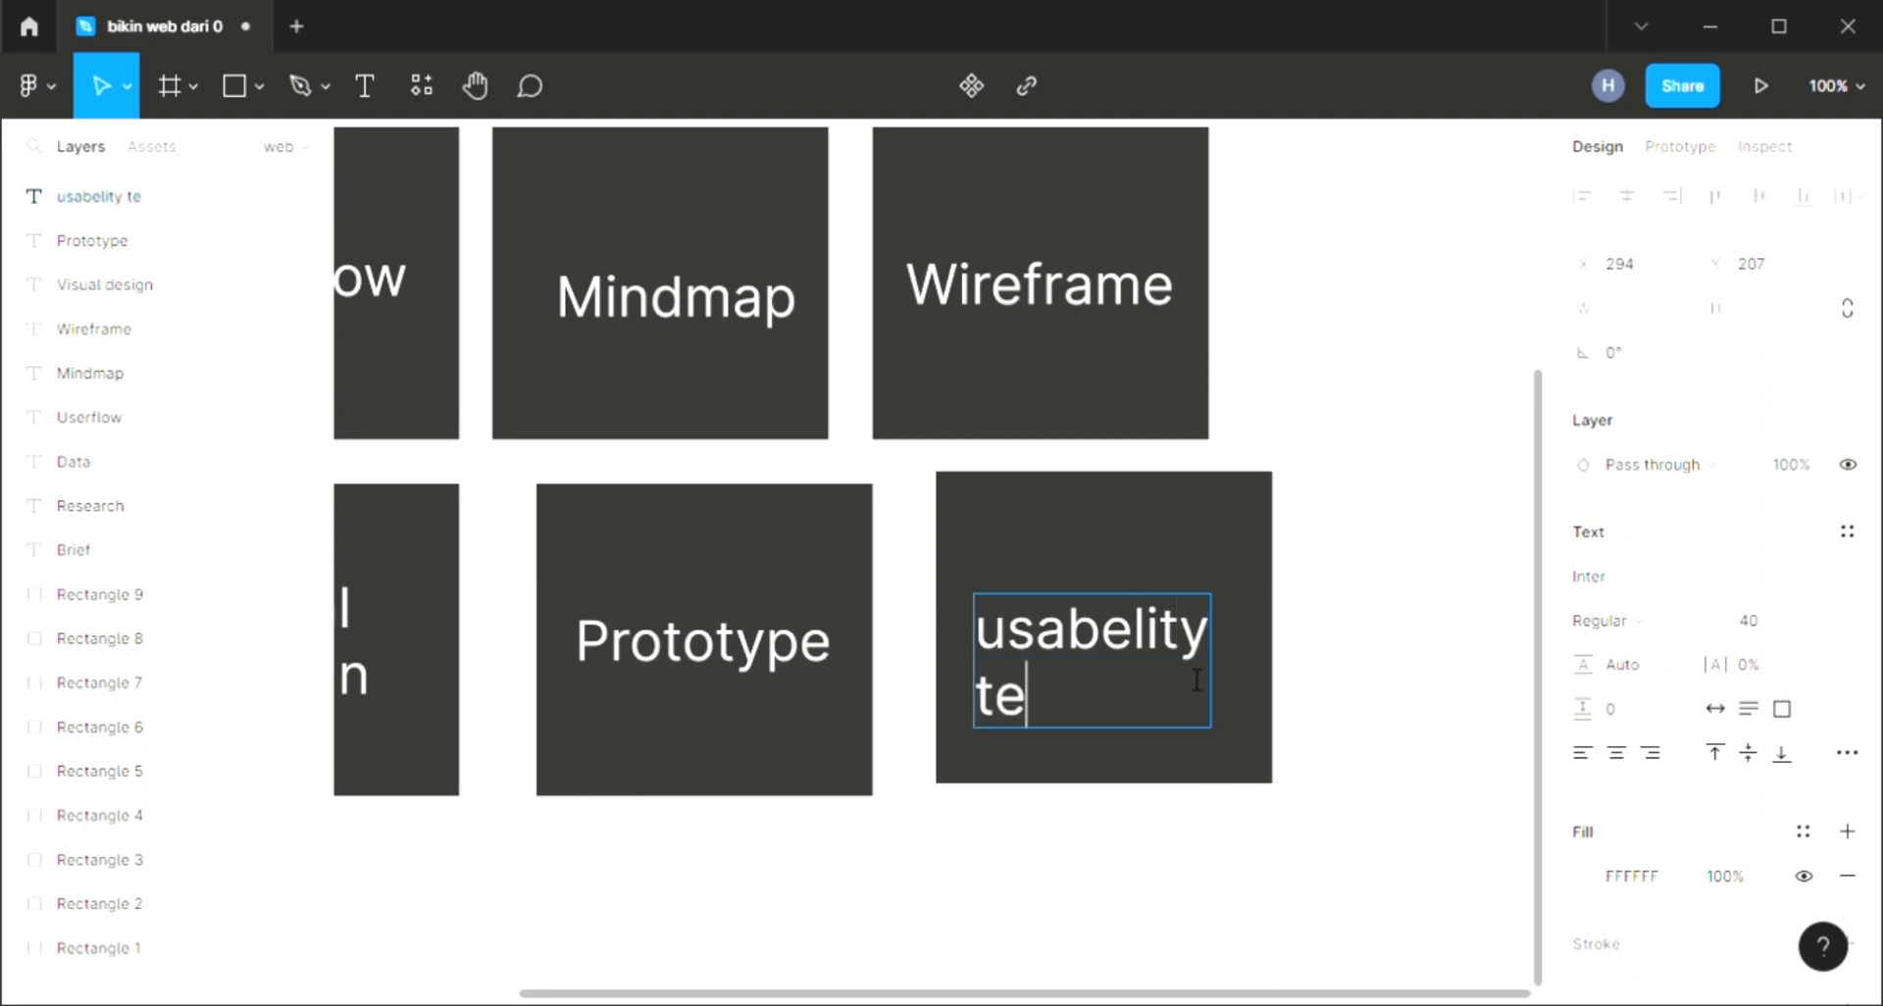
type("sting")
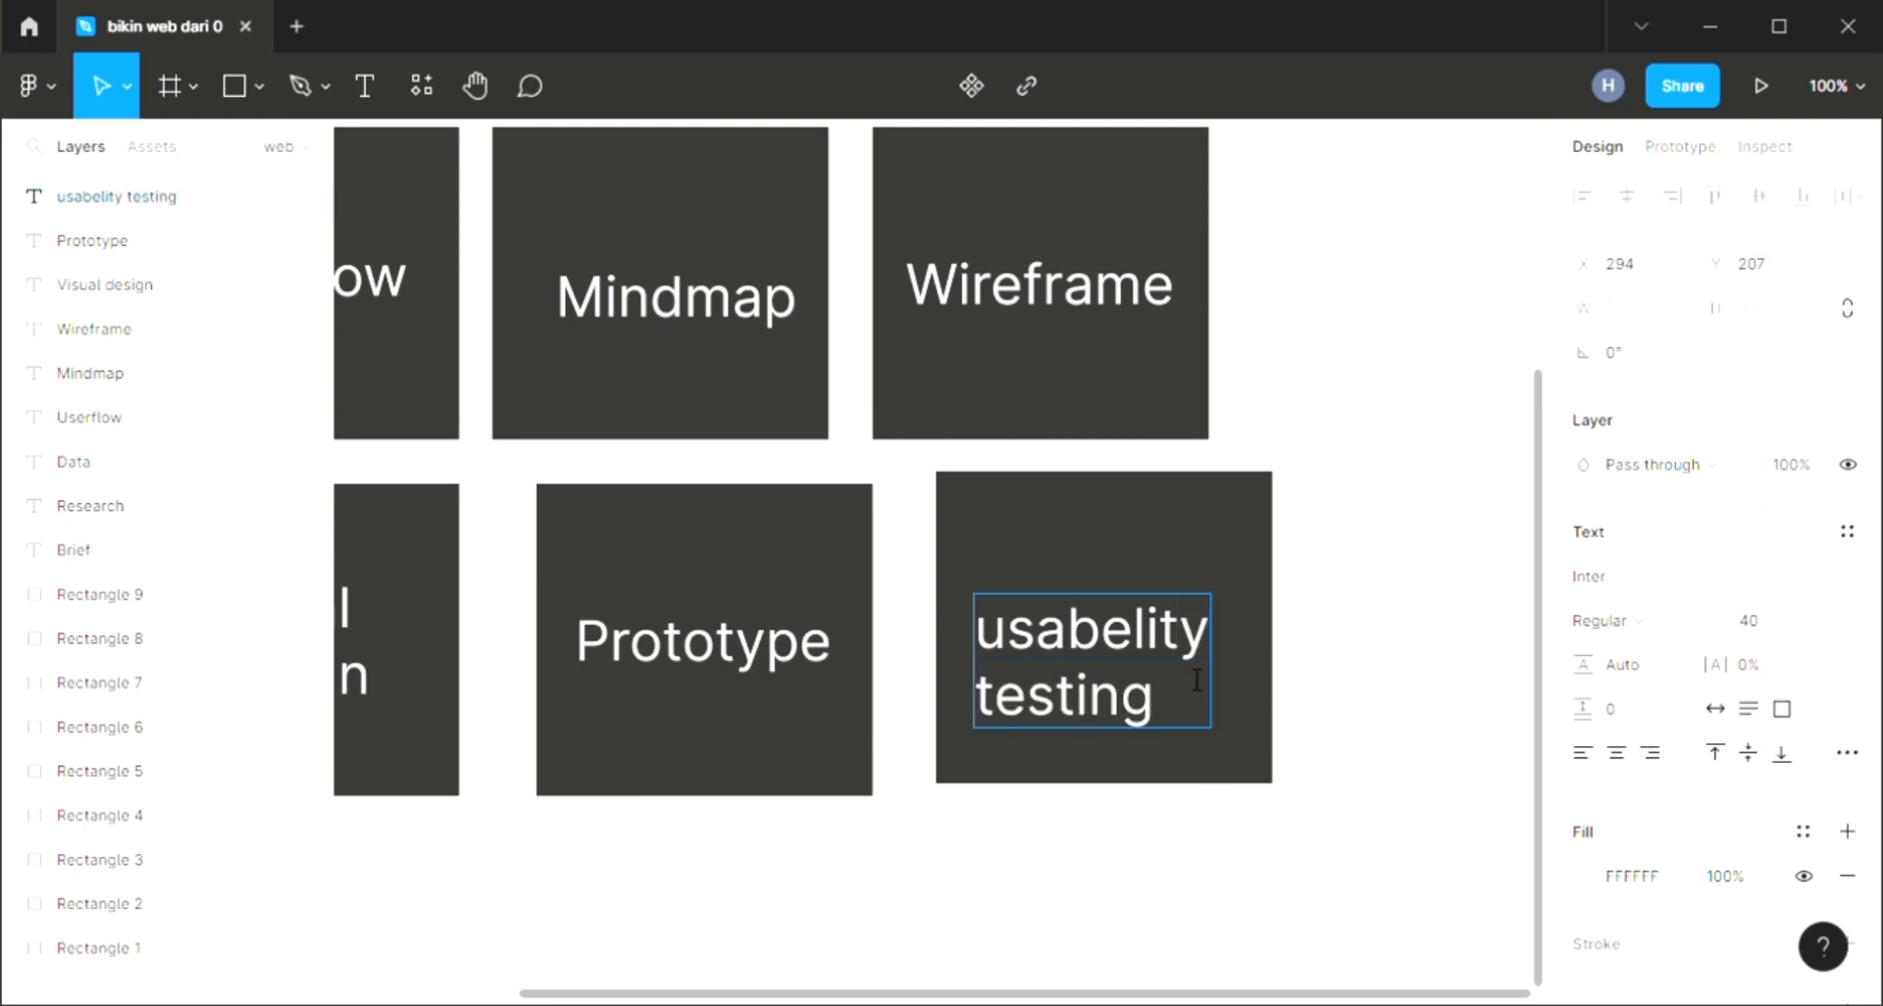
key("Escape")
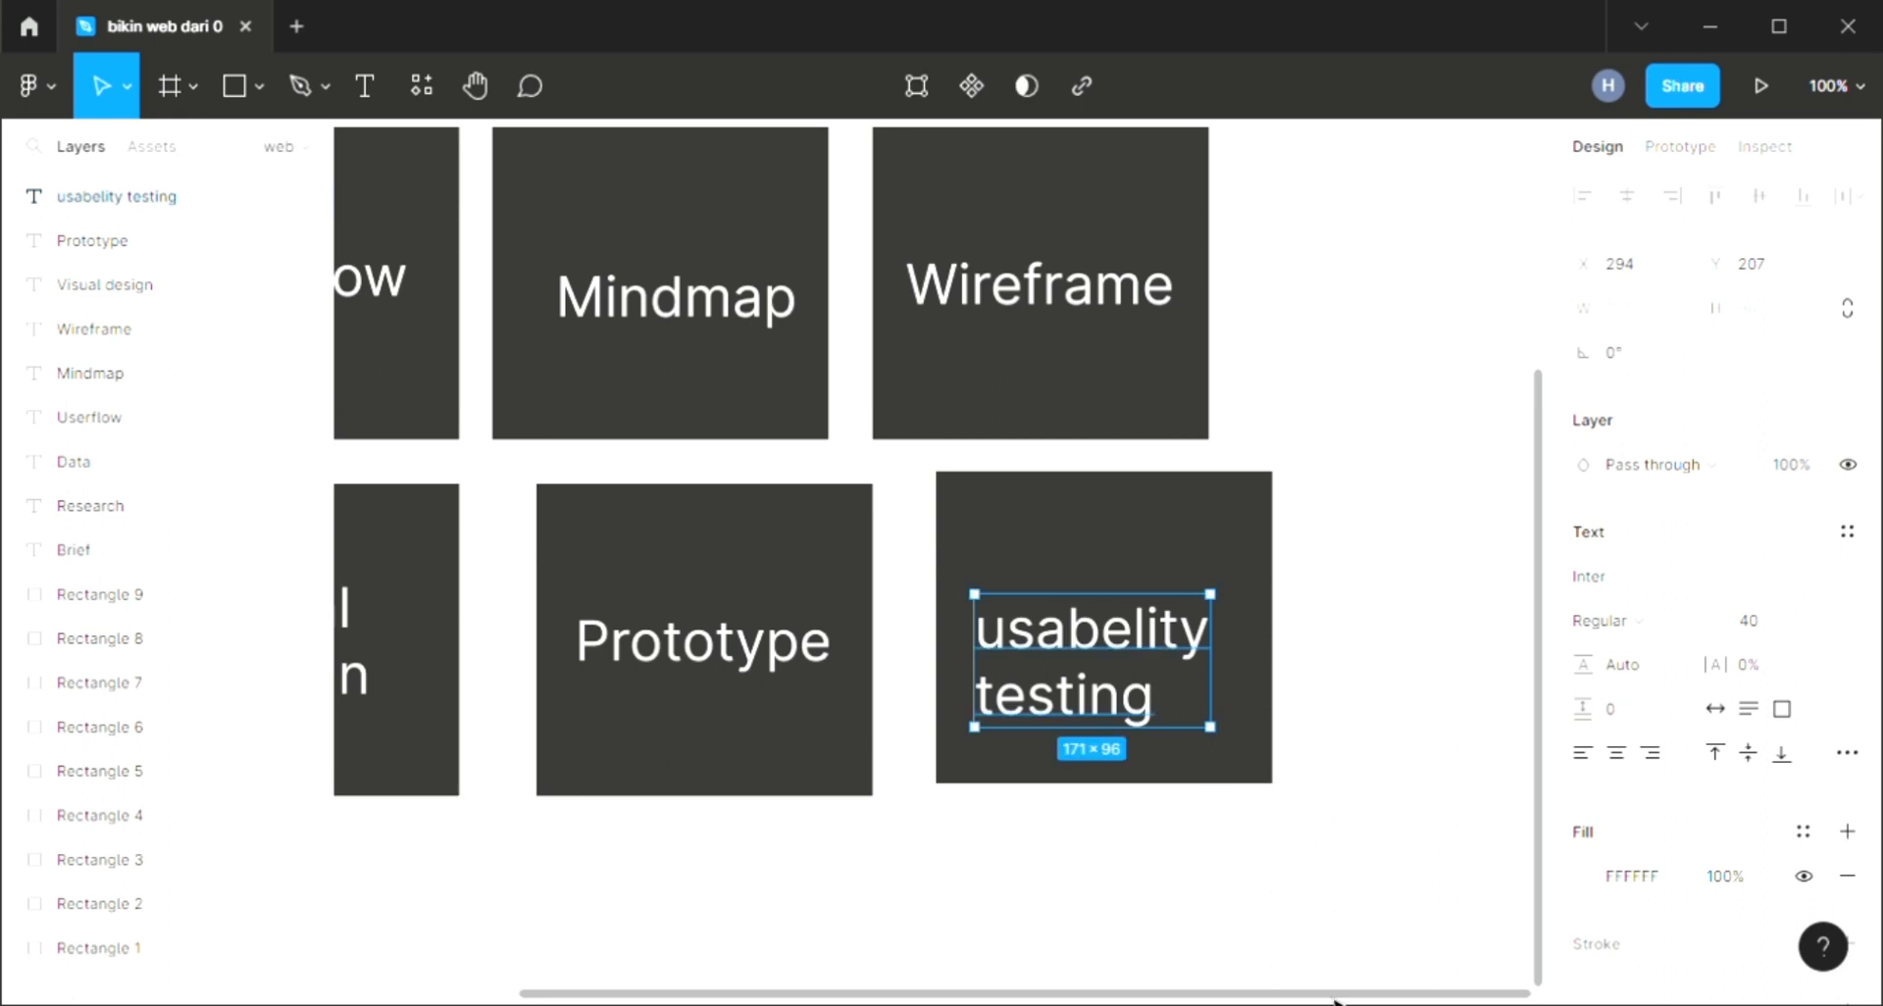
left_click_drag(1334, 999, 1311, 998)
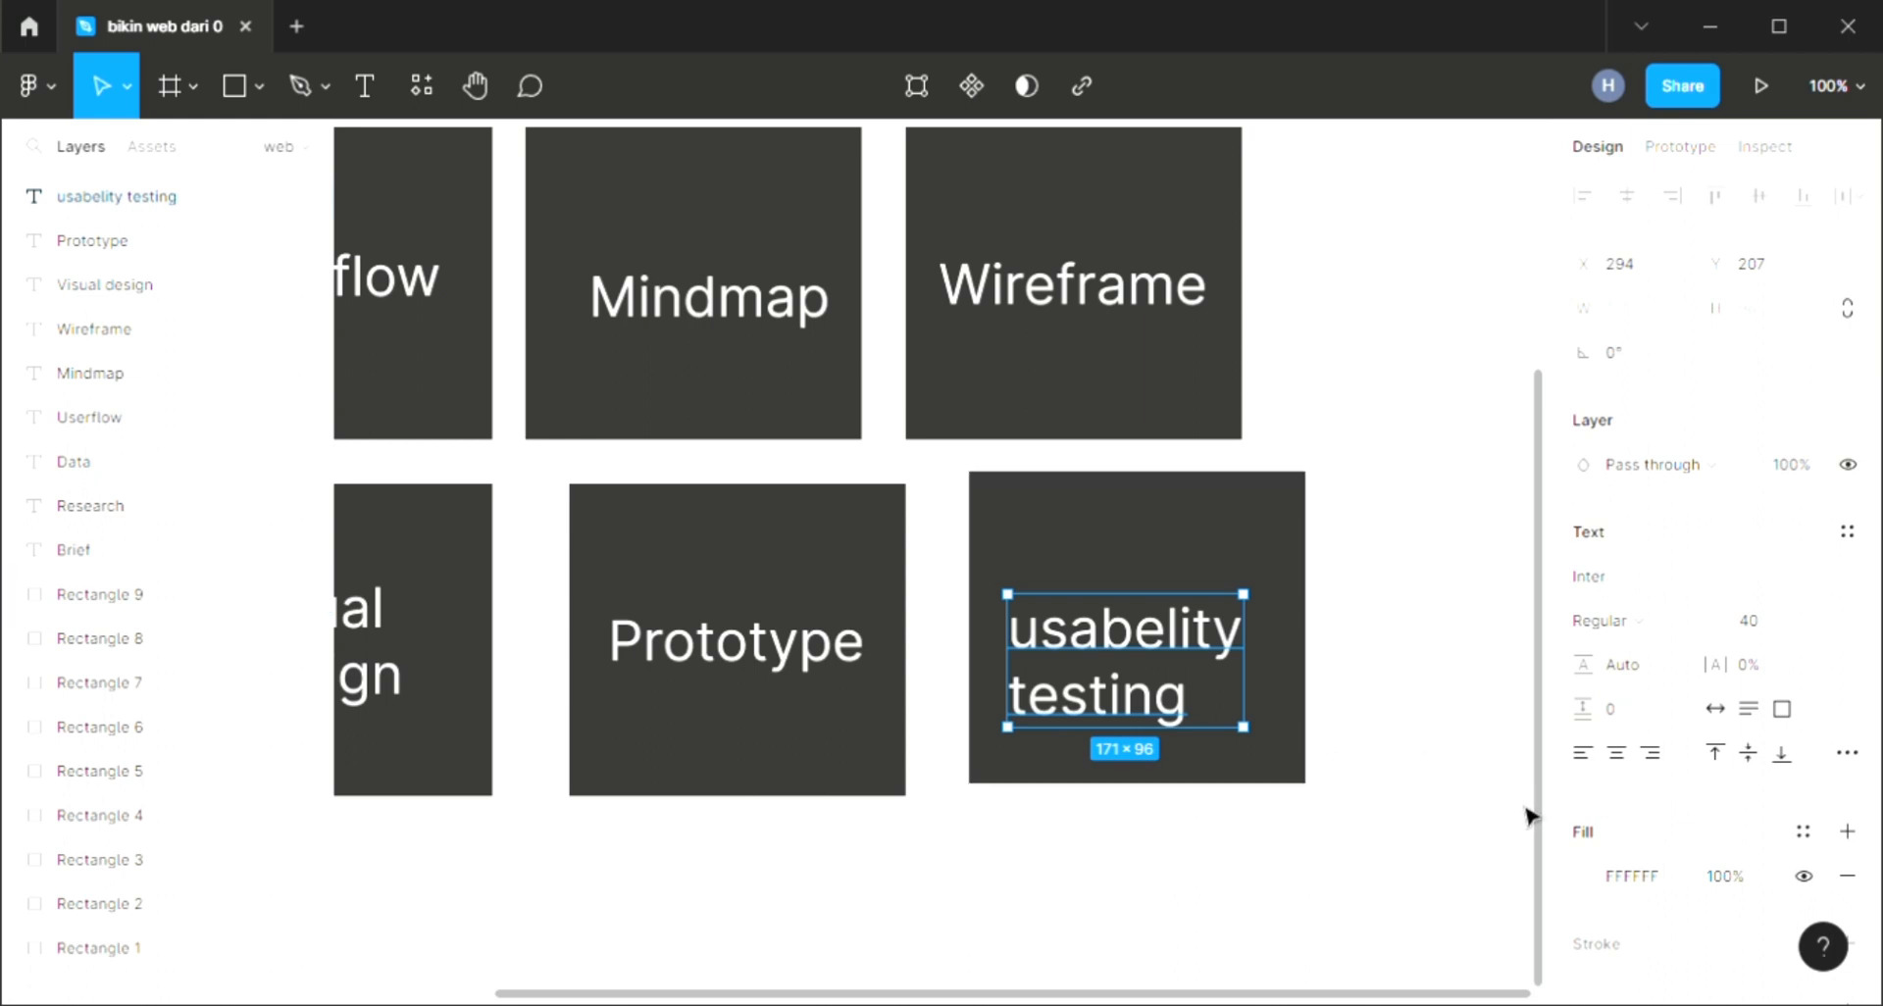
scroll(1545, 809, "up", 1)
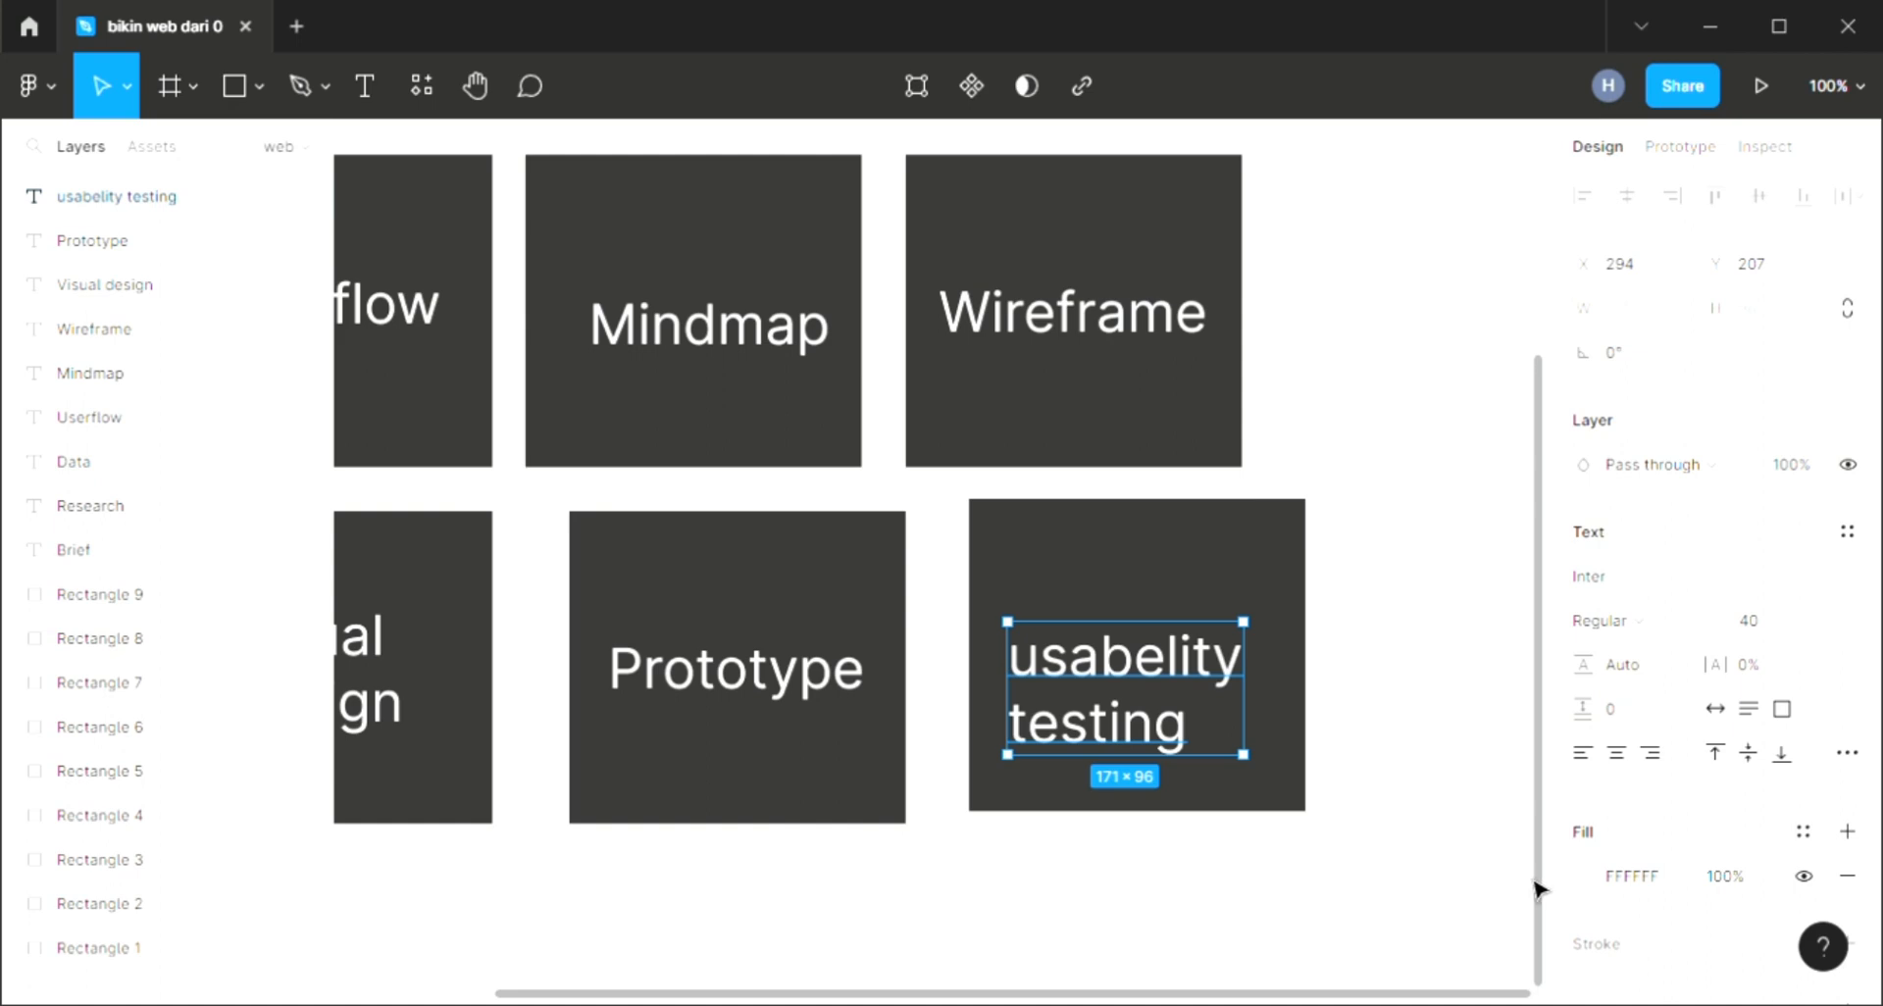
scroll(1471, 903, "down", 1)
left_click_drag(1206, 994, 1016, 994)
scroll(530, 820, "up", 3)
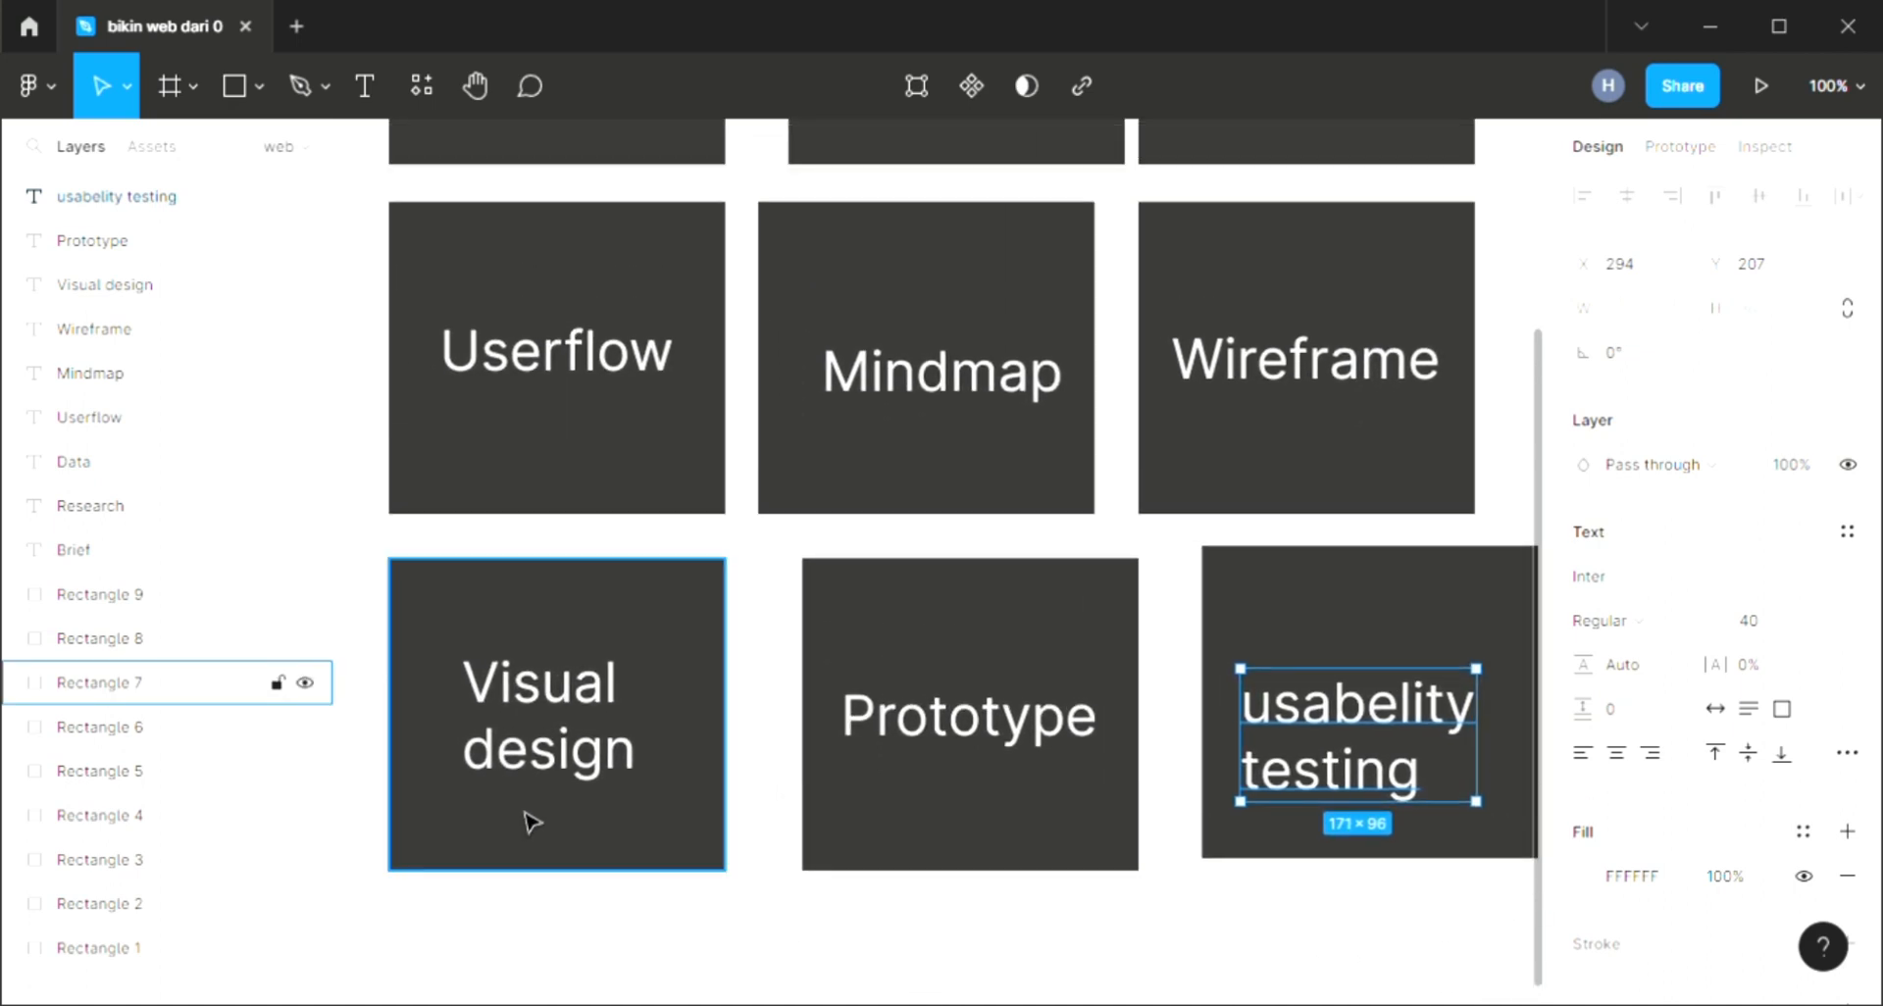
scroll(530, 820, "up", 3)
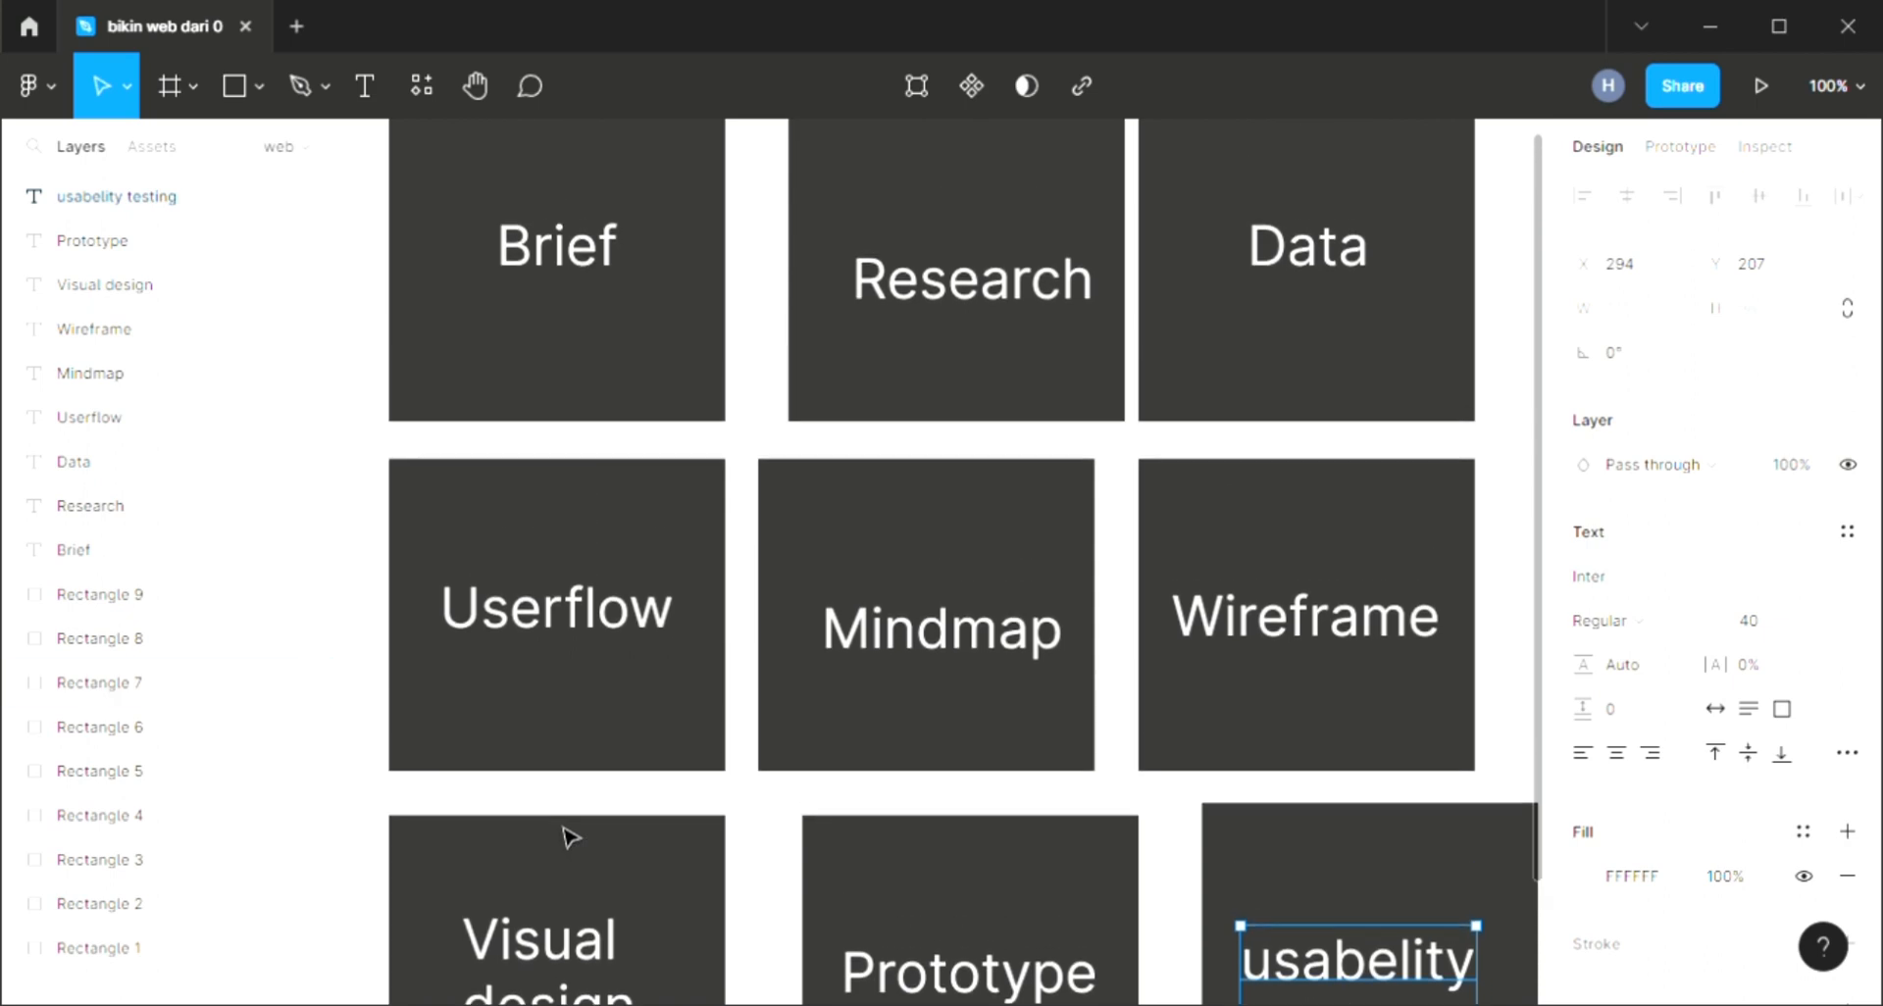
Review the whole card grid from Brief to usabelity testing, checking the labels and the arrangement of all three rows.
scroll(594, 792, "up", 1)
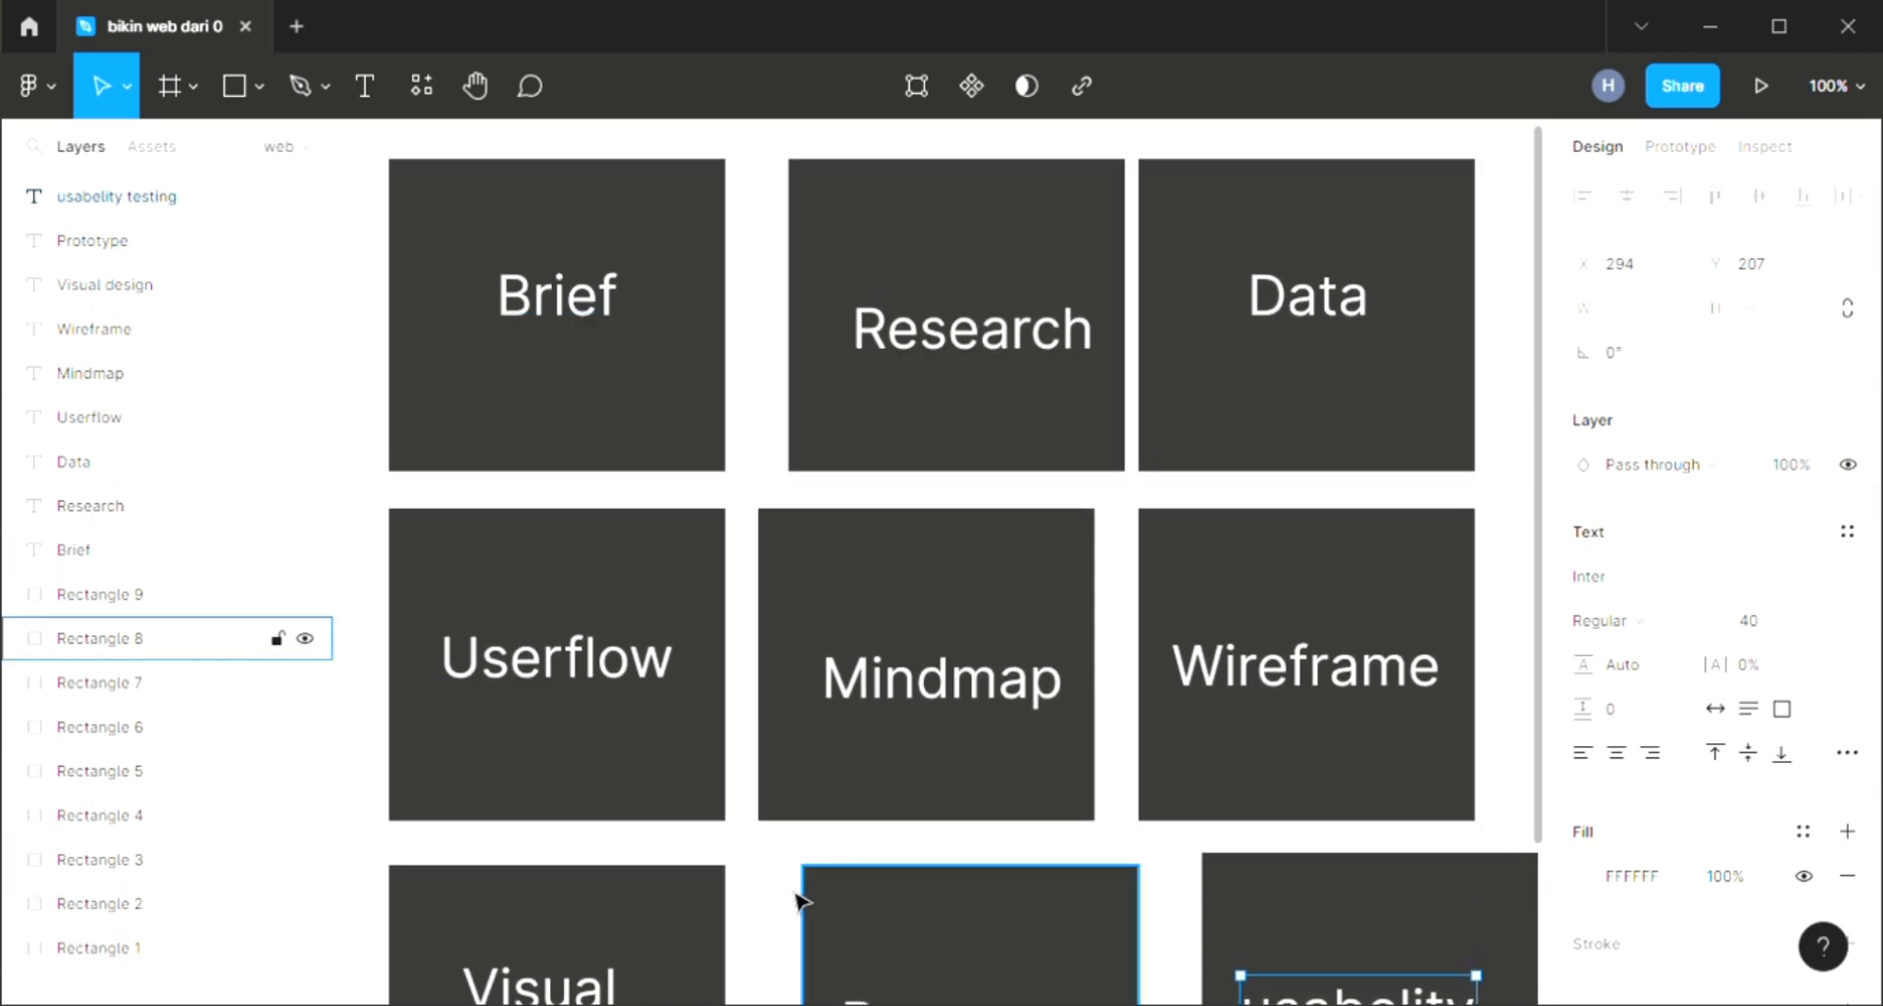
scroll(588, 785, "down", 1)
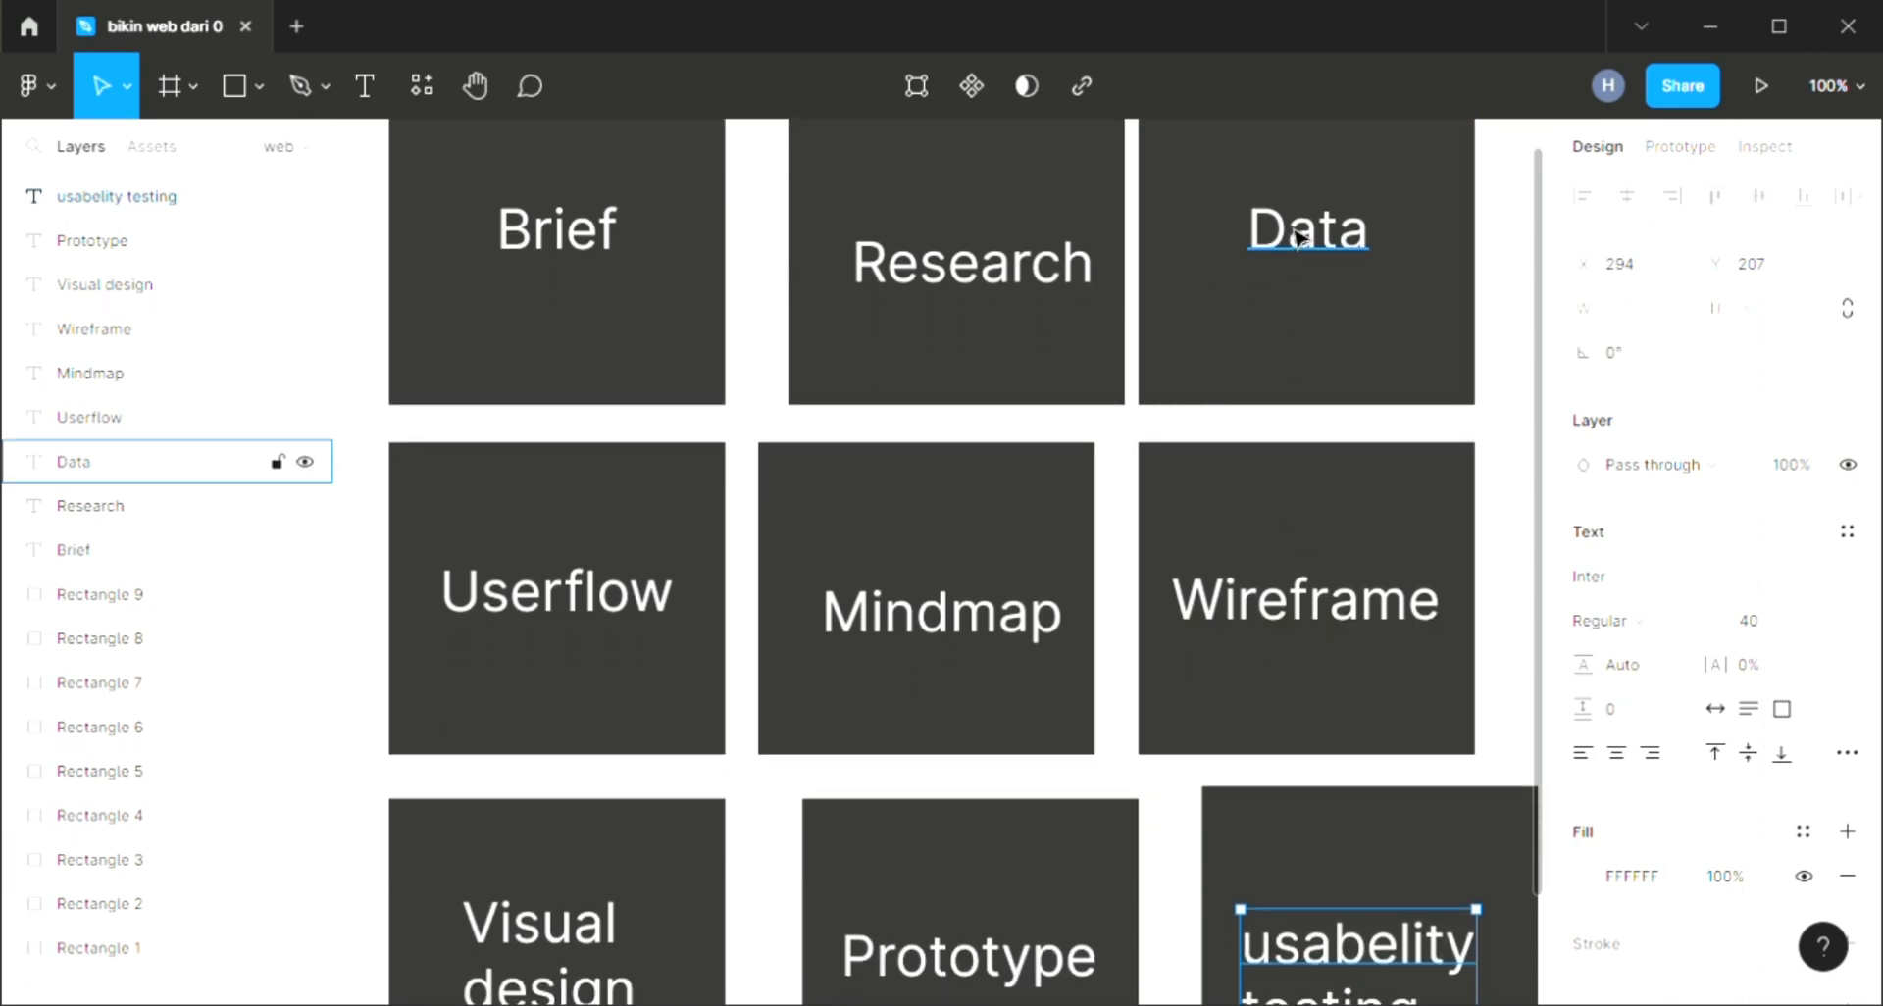
scroll(1081, 765, "down", 1)
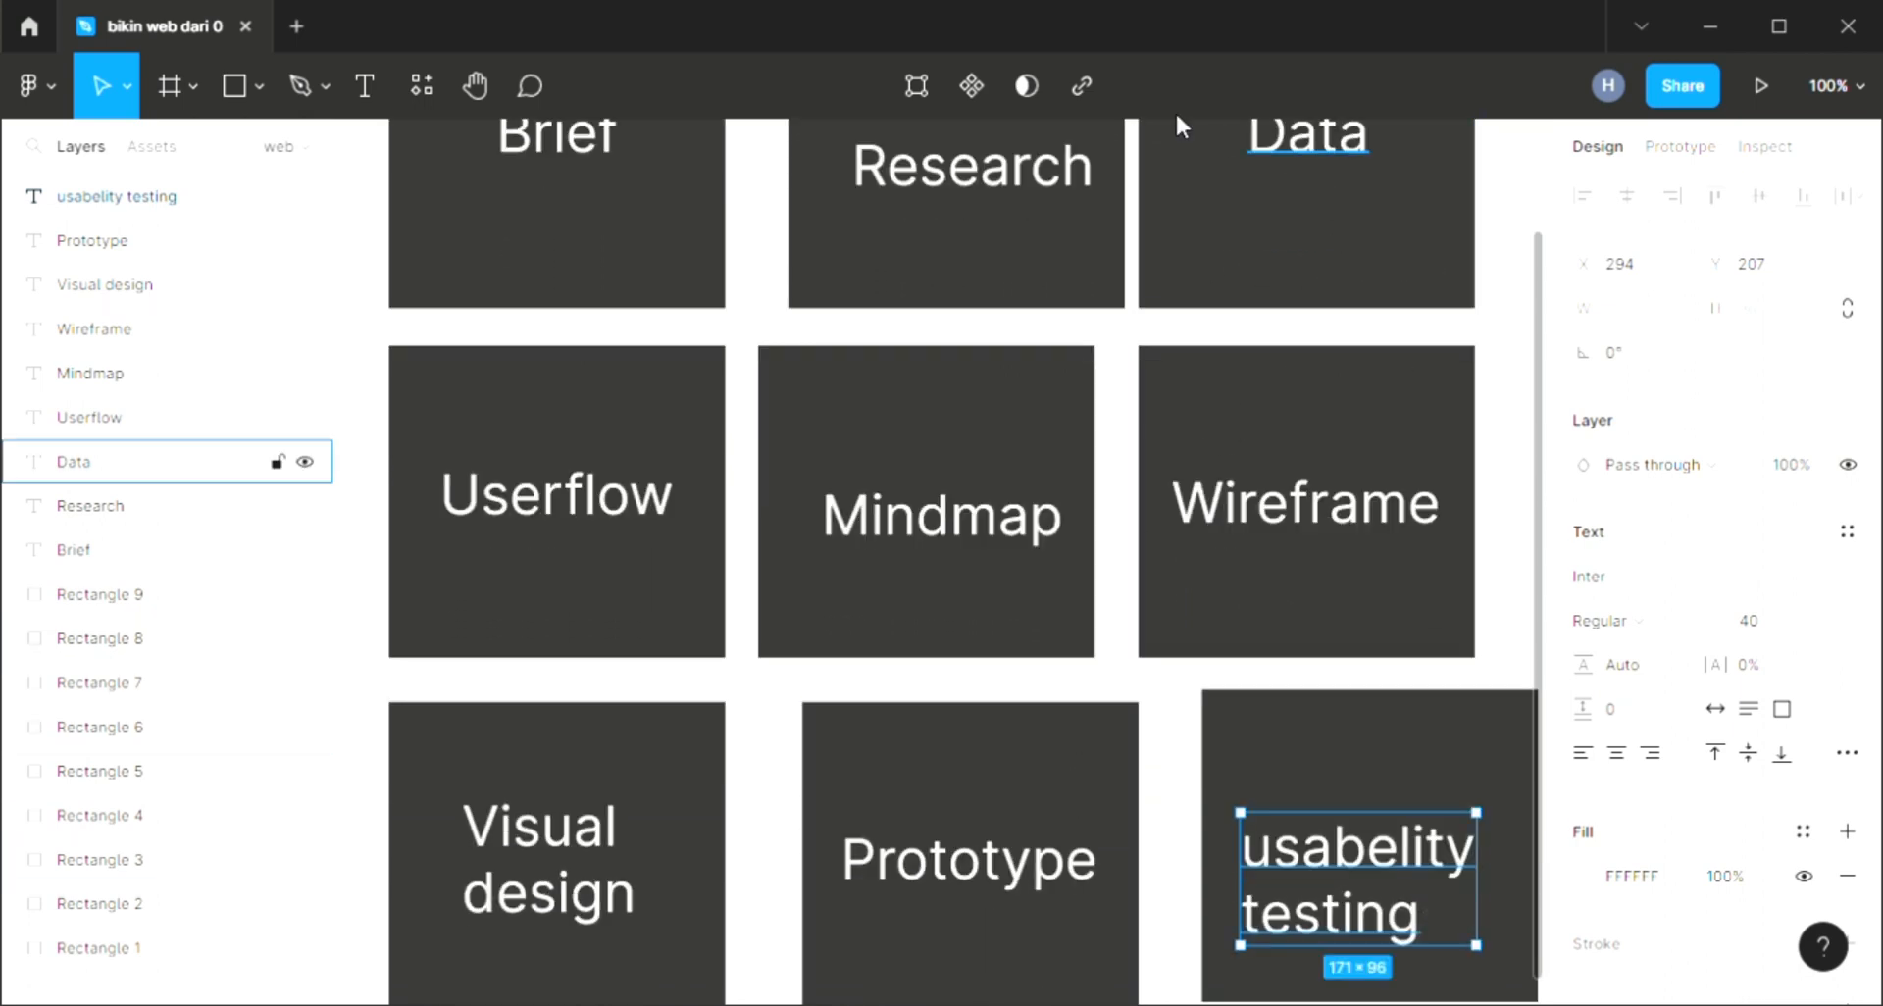
scroll(863, 980, "down", 1)
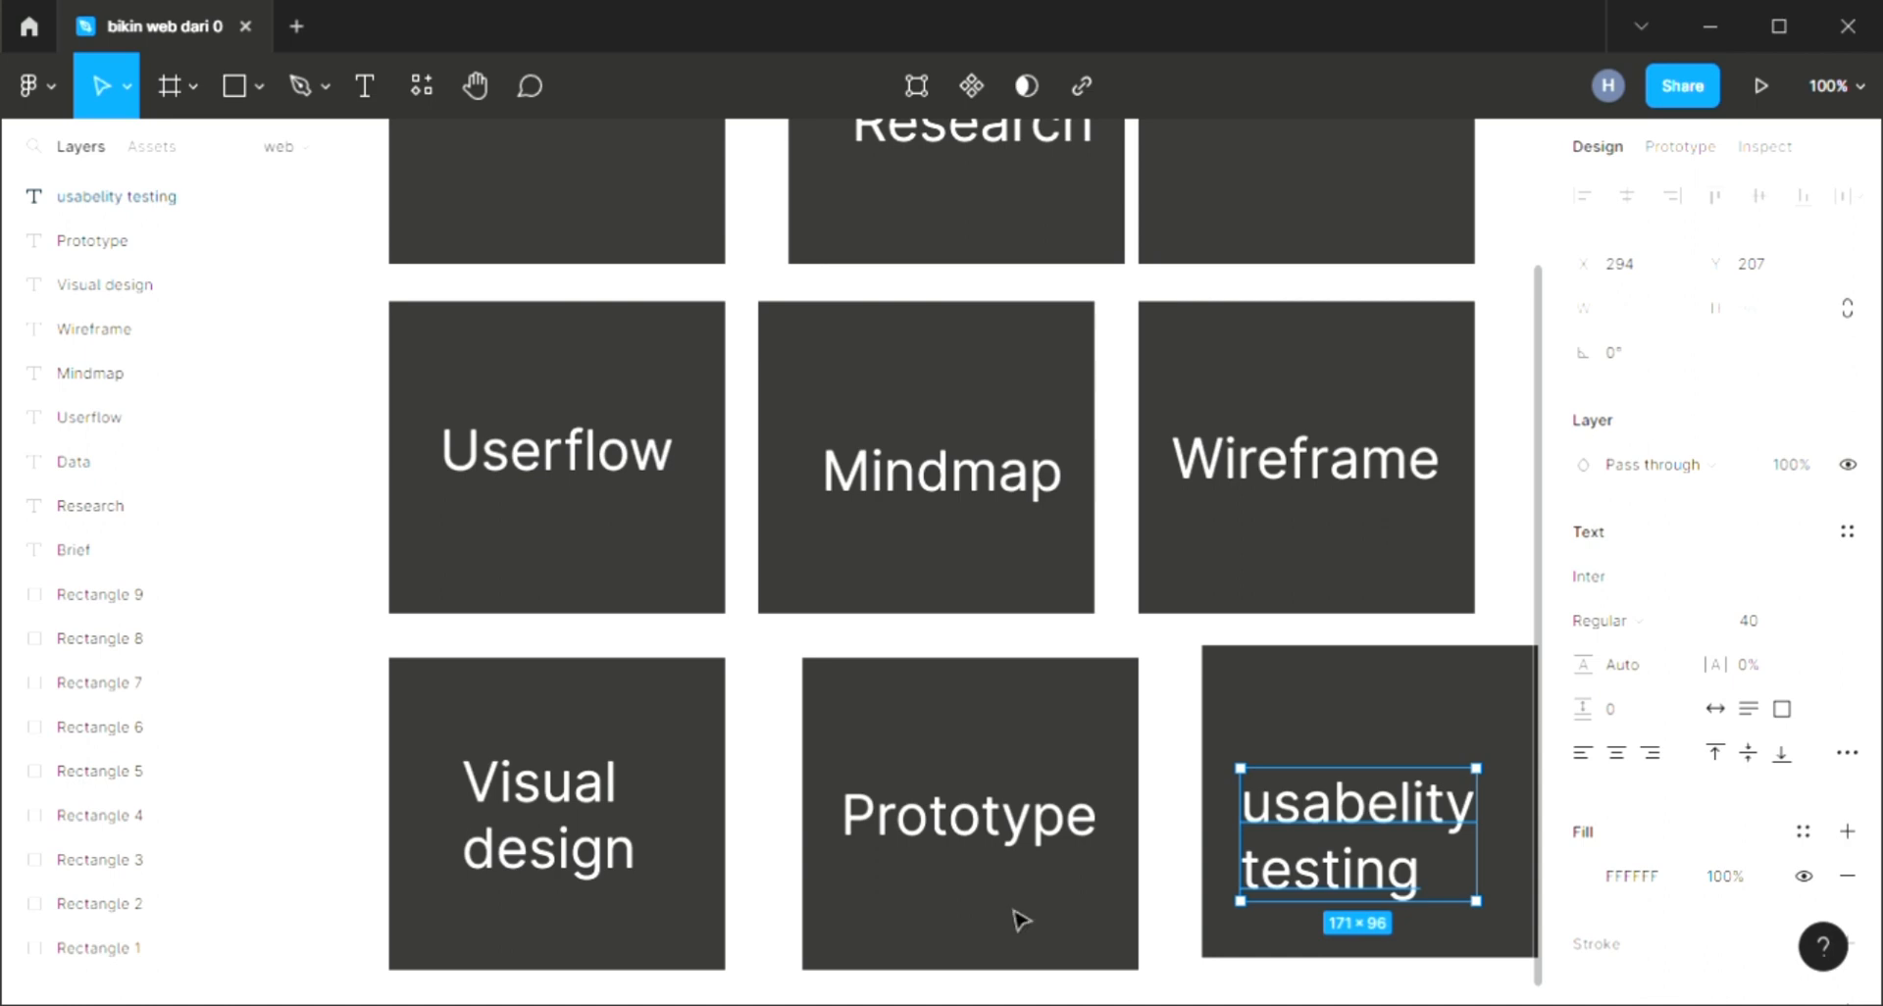
scroll(1198, 902, "up", 1)
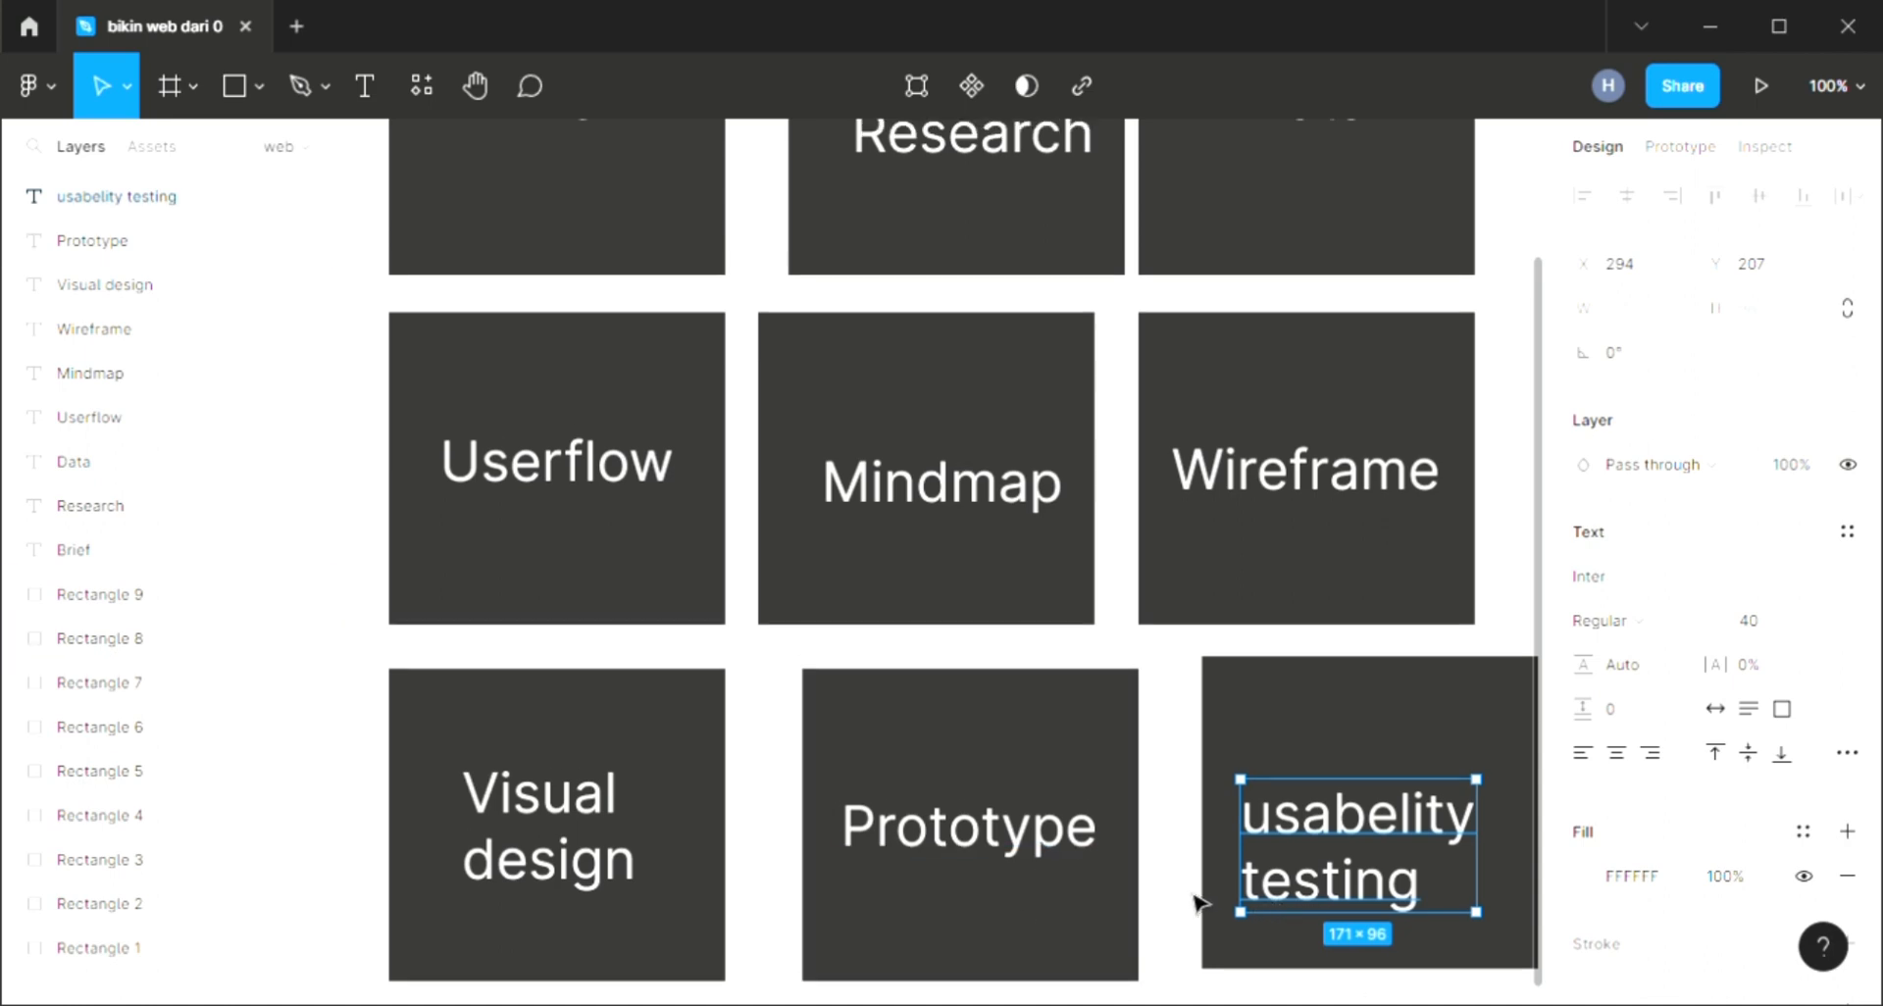
scroll(1195, 897, "up", 4)
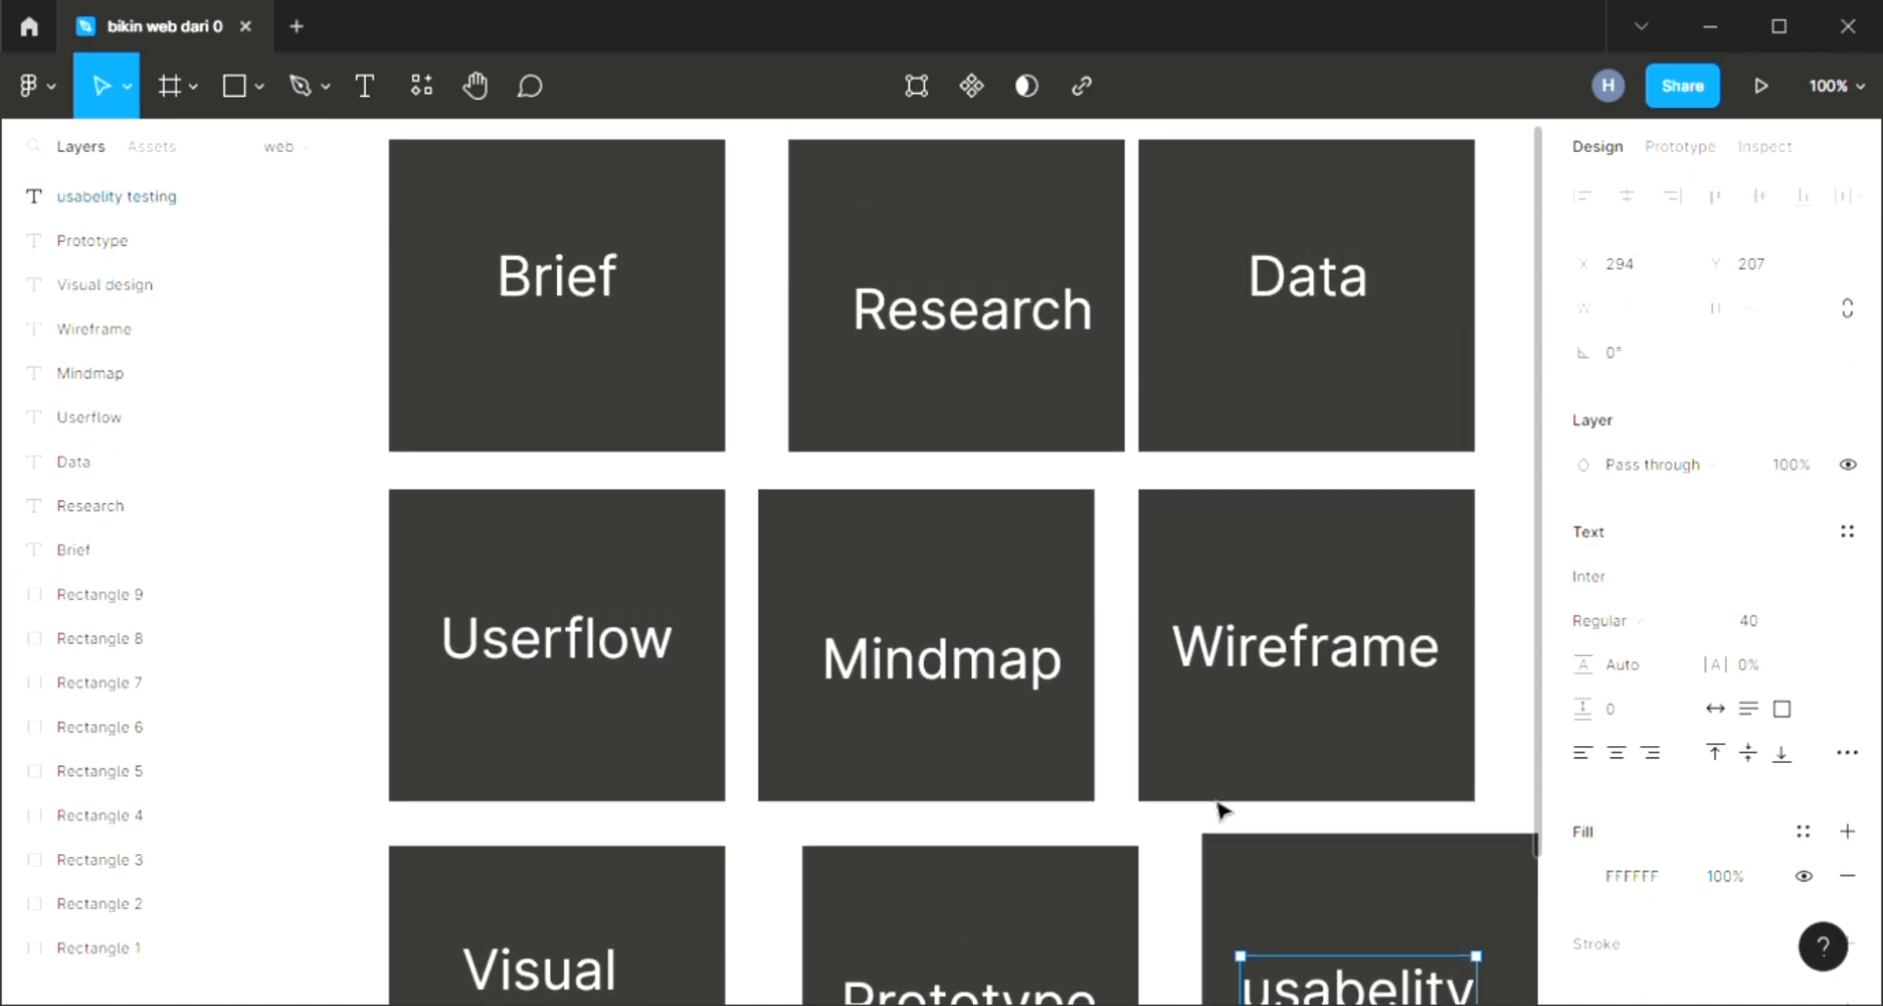
scroll(1221, 810, "up", 1)
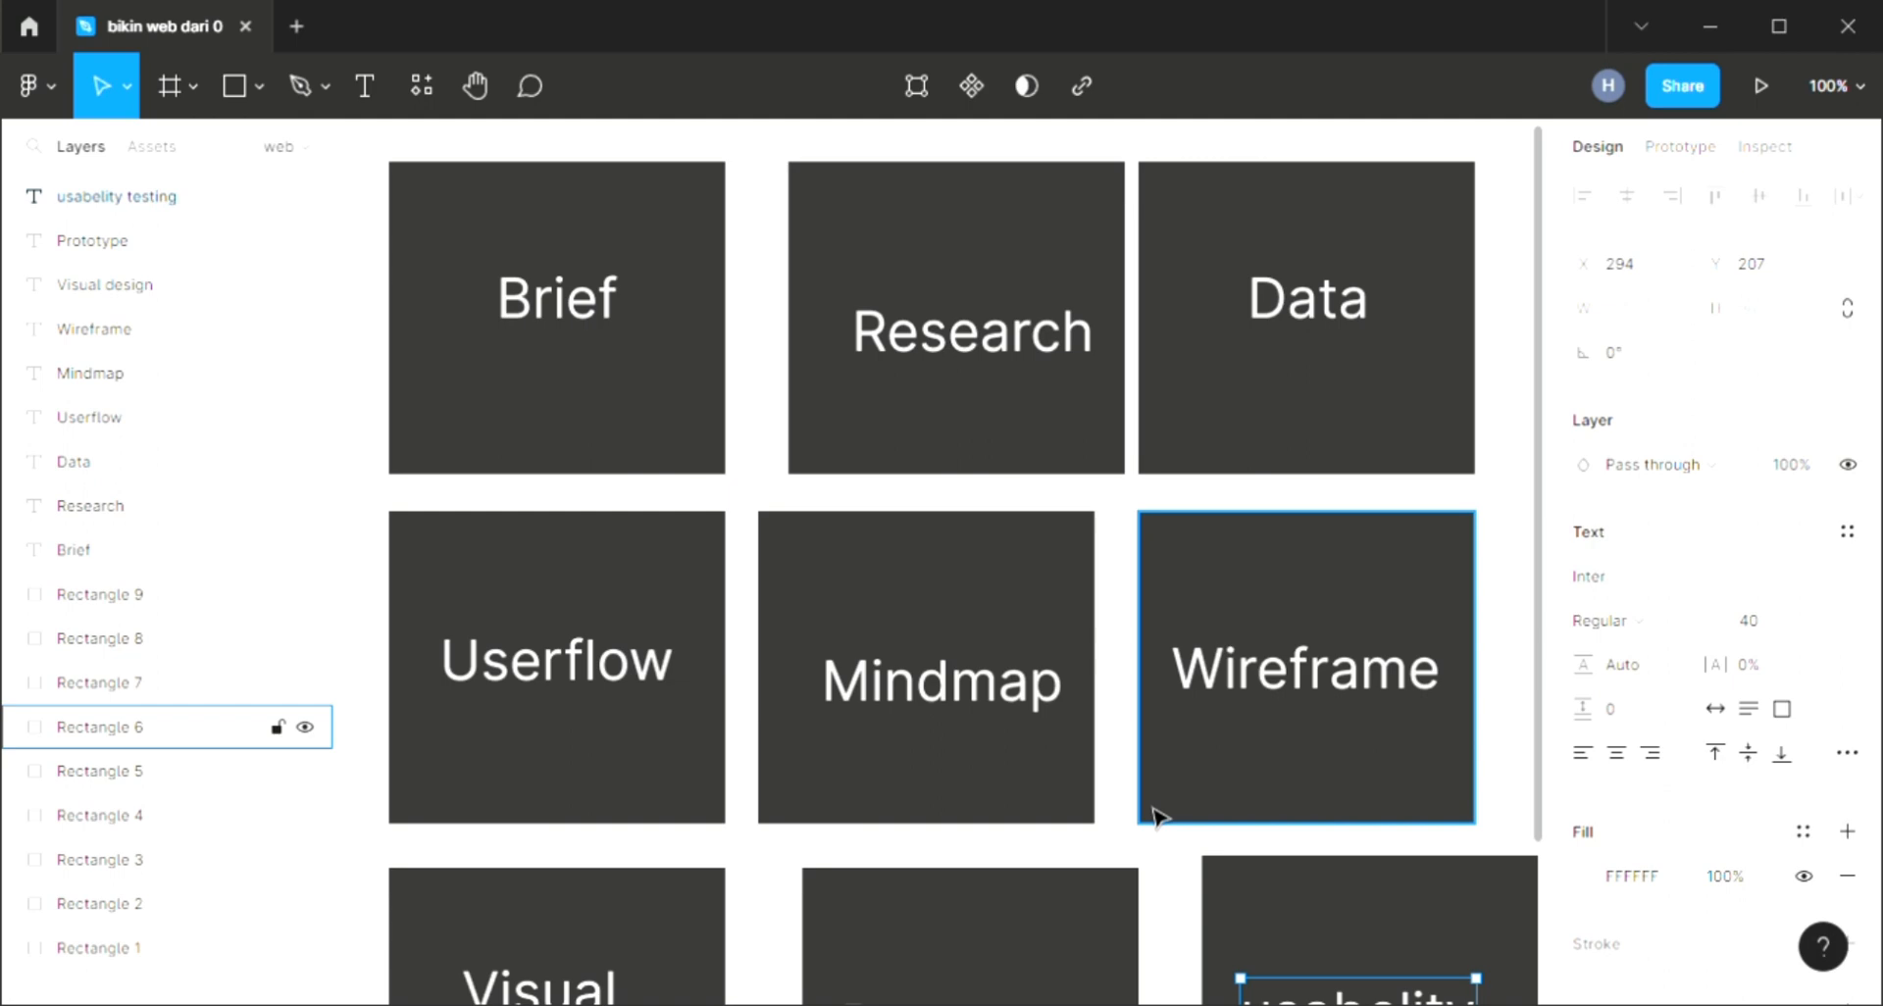
scroll(1374, 883, "down", 2)
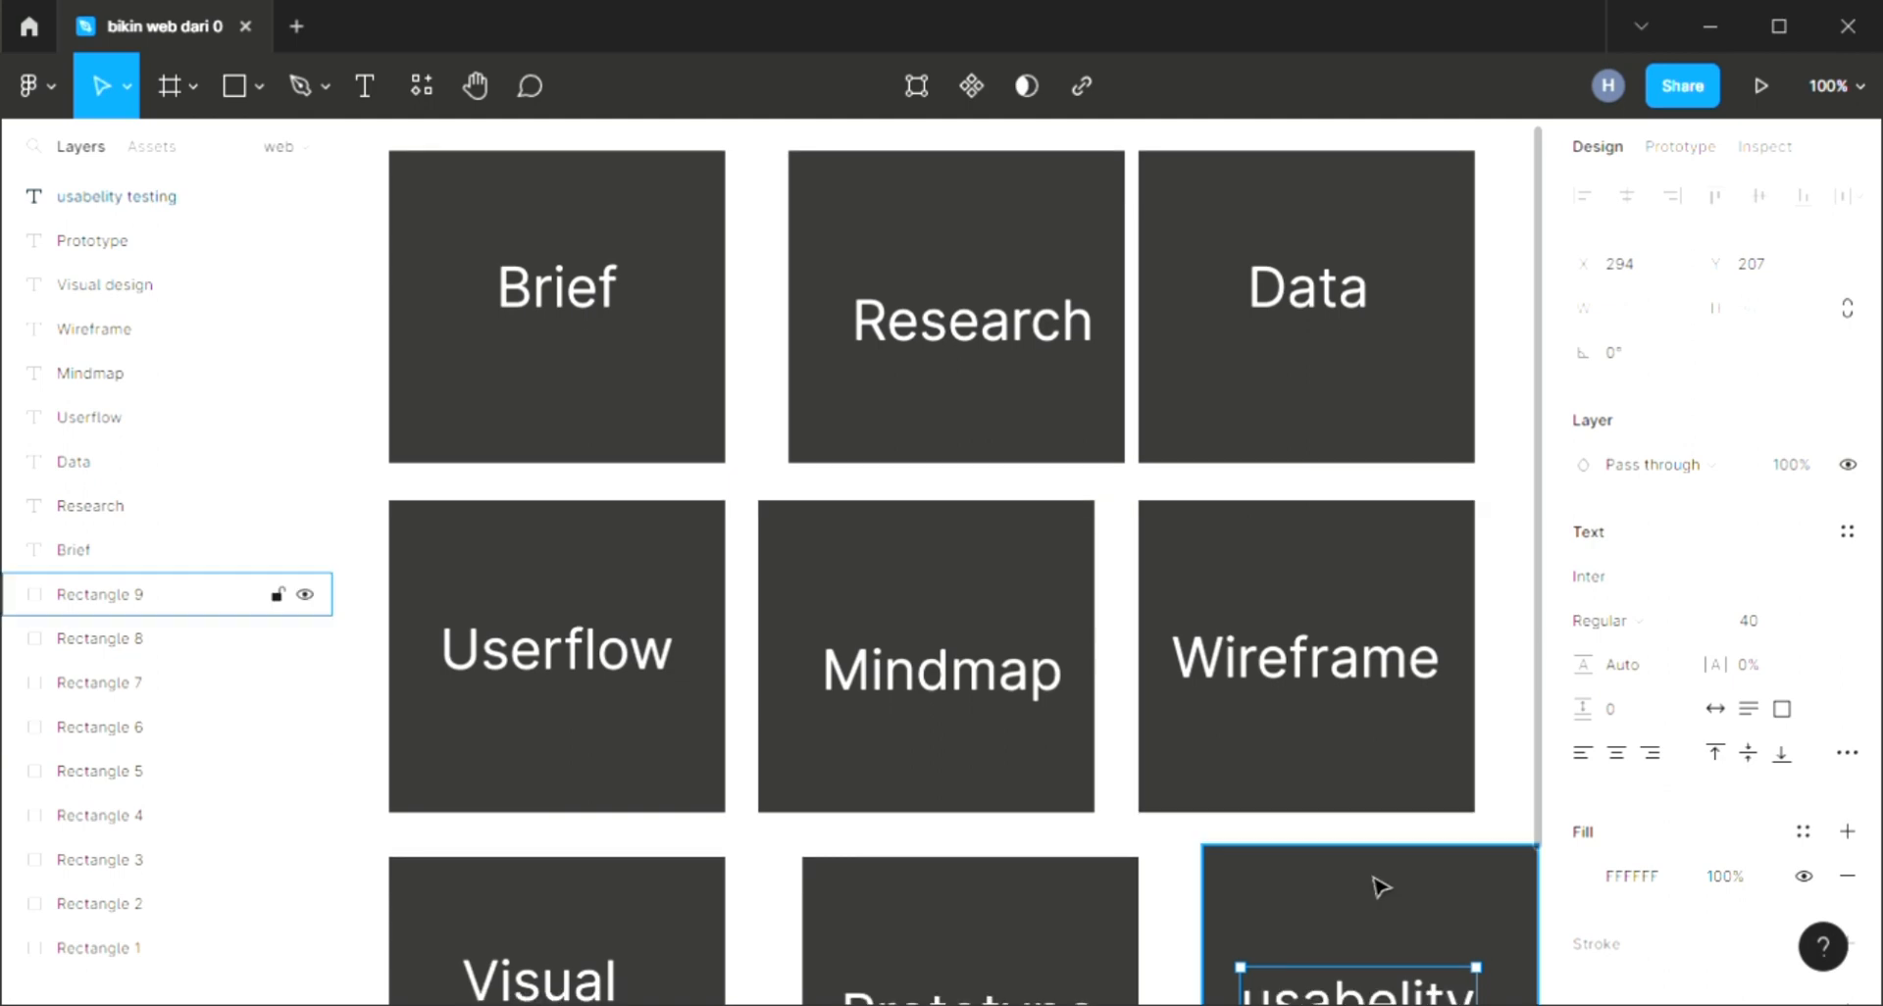
scroll(471, 355, "down", 2)
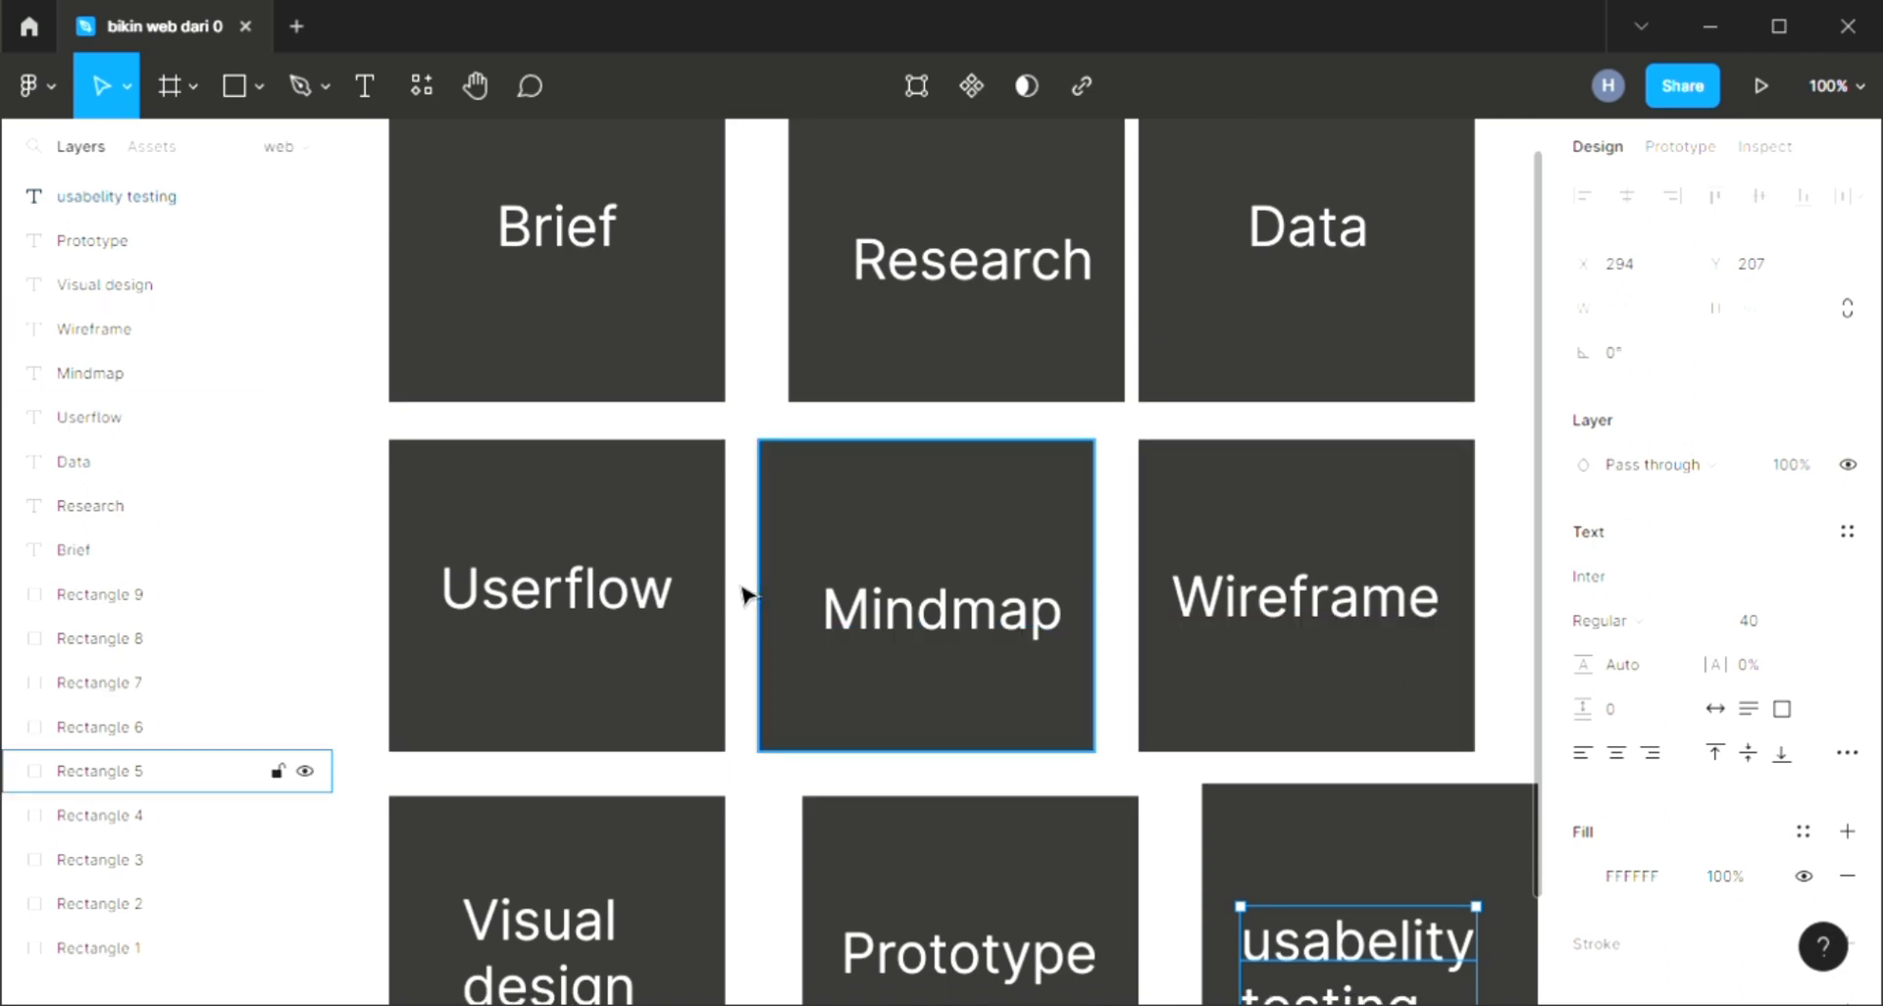
scroll(742, 599, "down", 1)
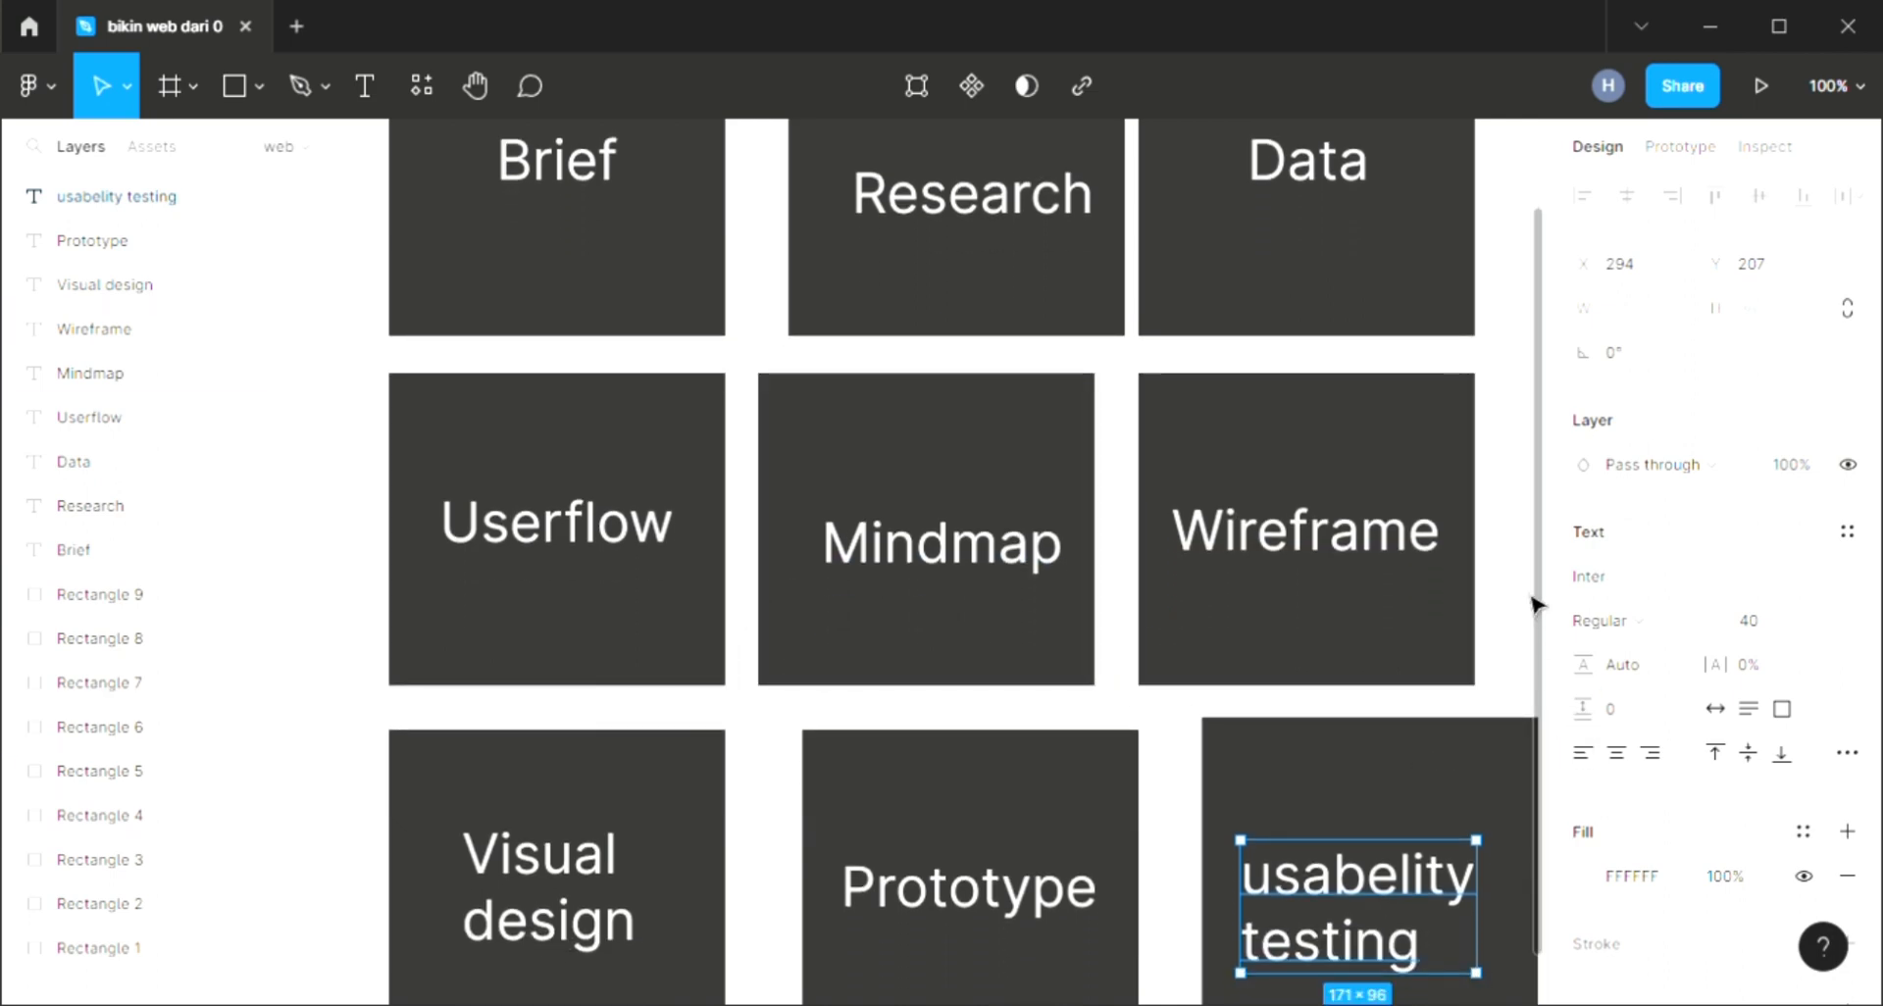
left_click_drag(1543, 621, 1591, 966)
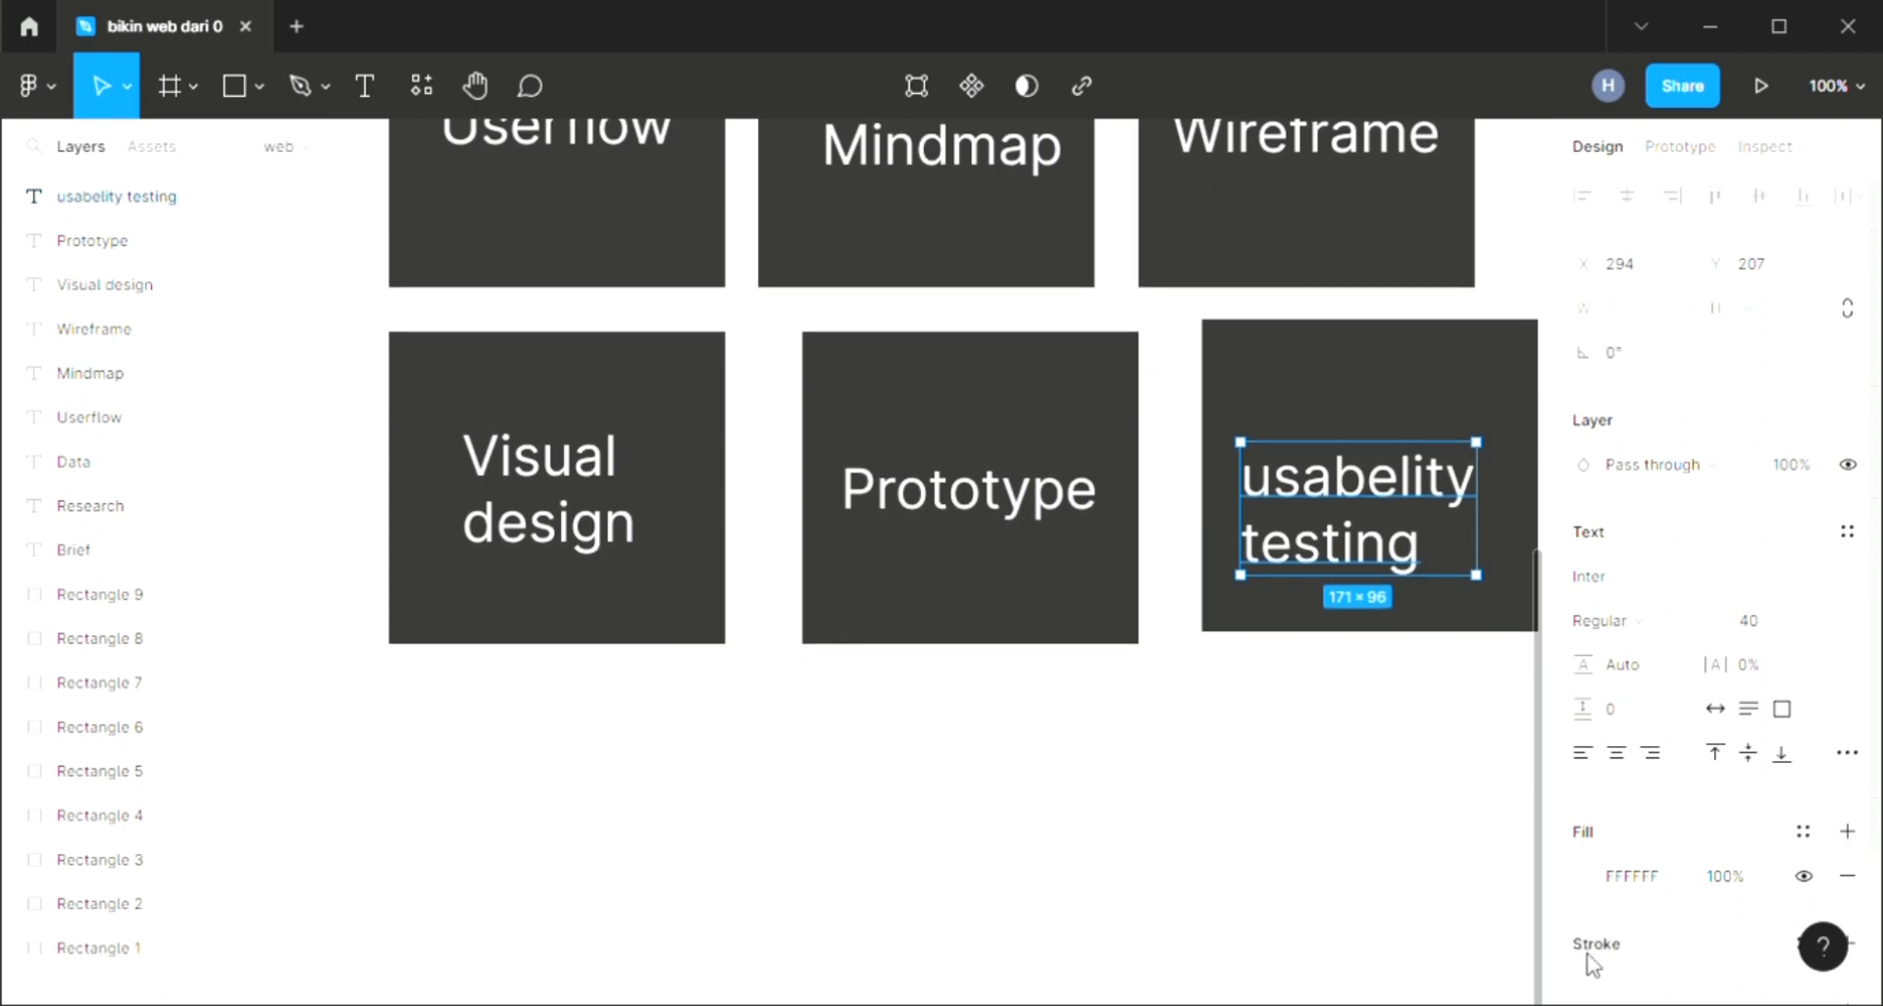
left_click_drag(1592, 966, 1608, 713)
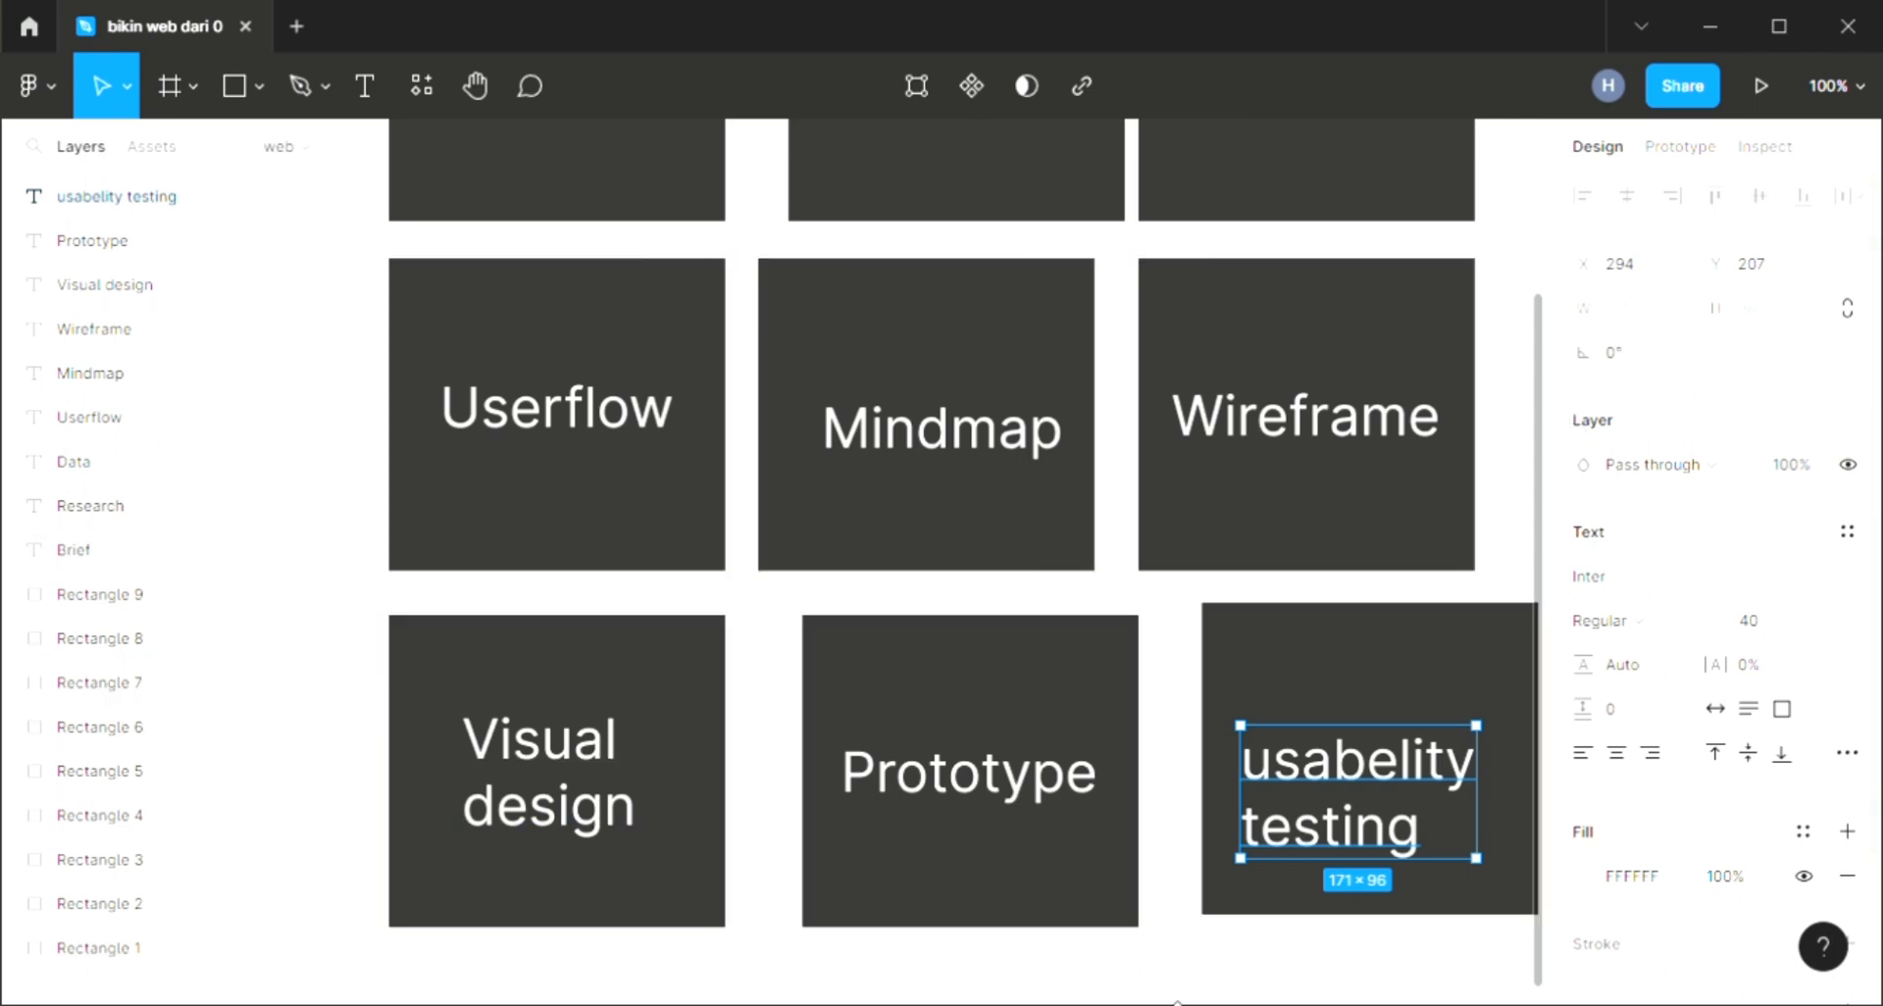
scroll(842, 793, "up", 3)
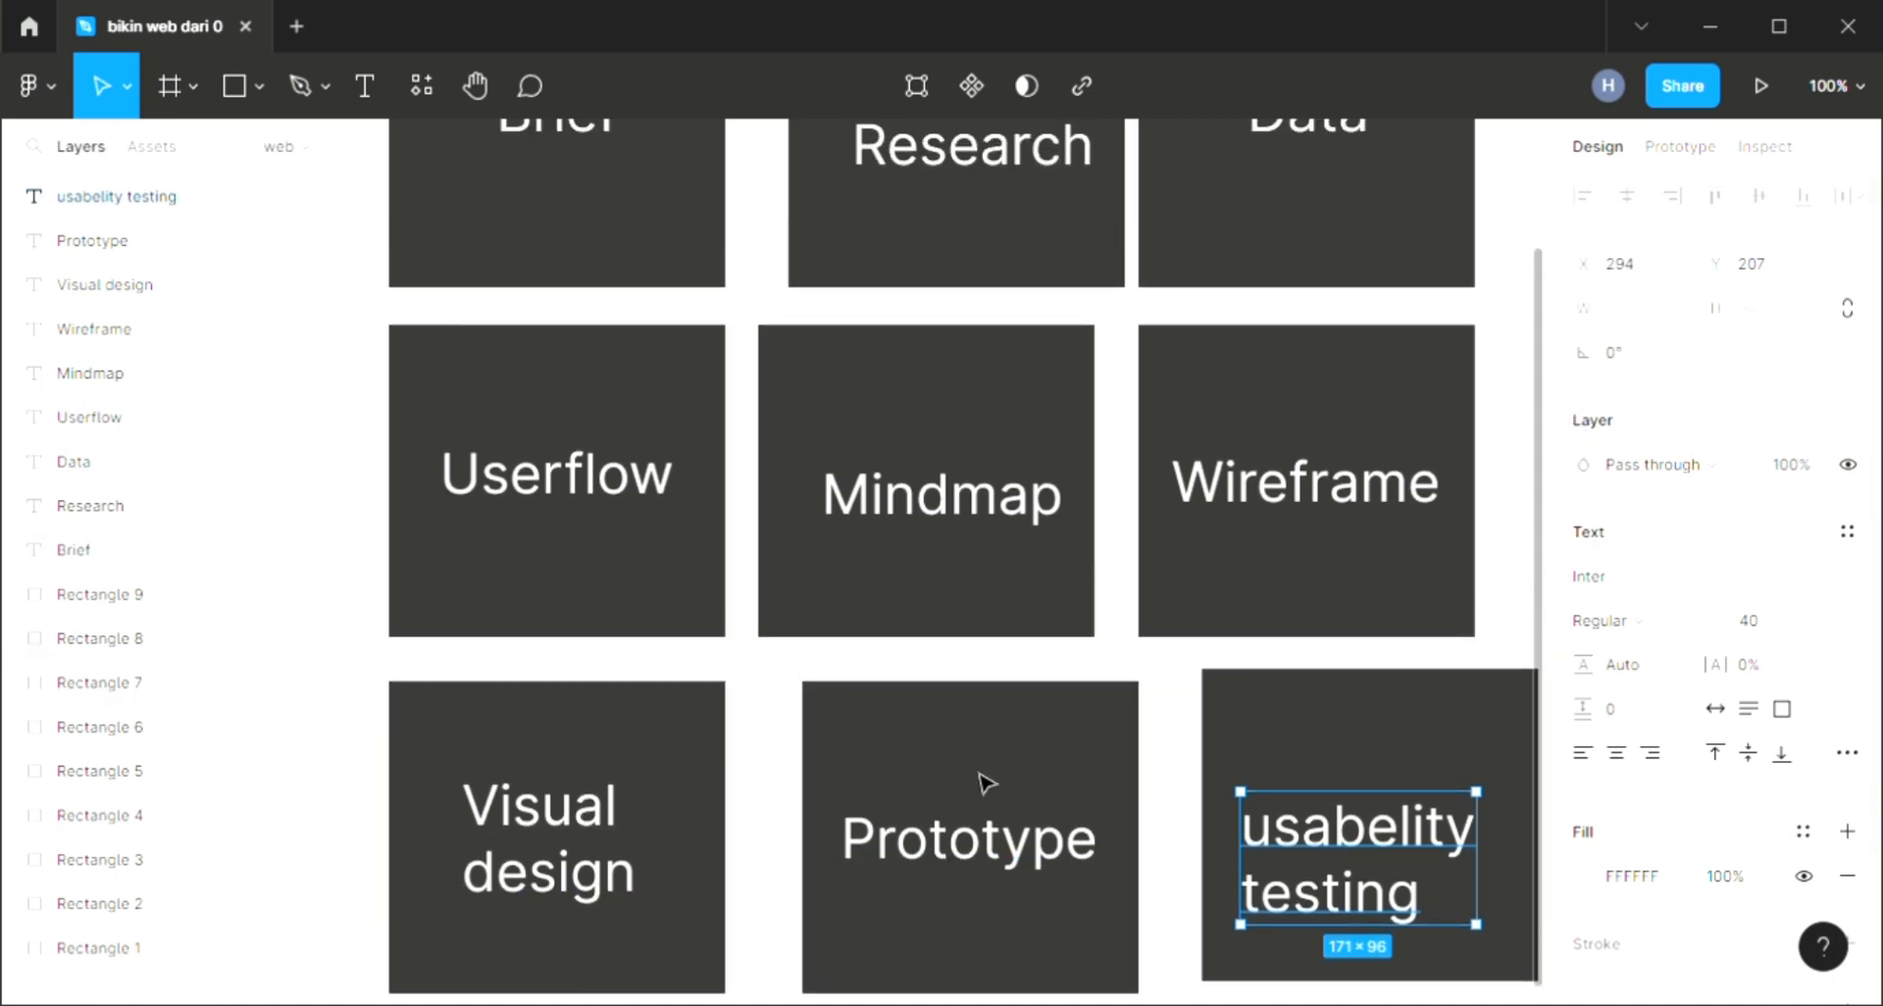
scroll(1167, 769, "up", 3)
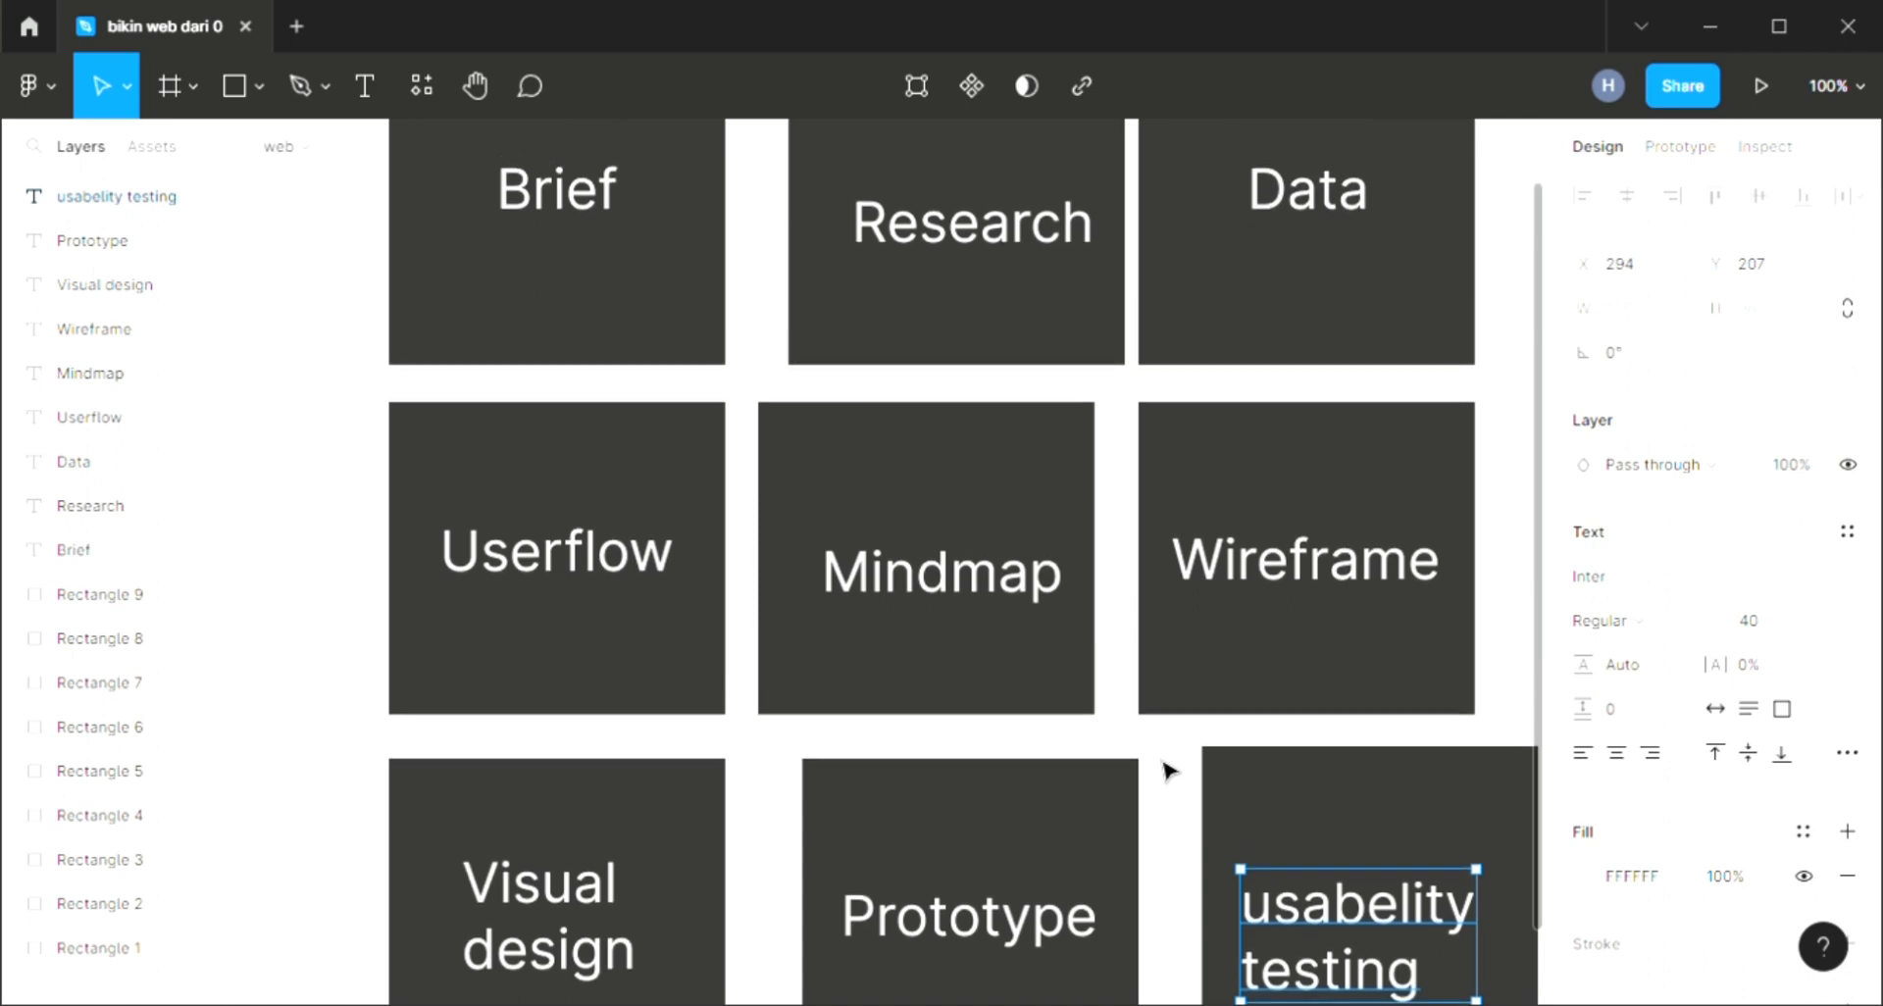
scroll(1167, 770, "up", 1)
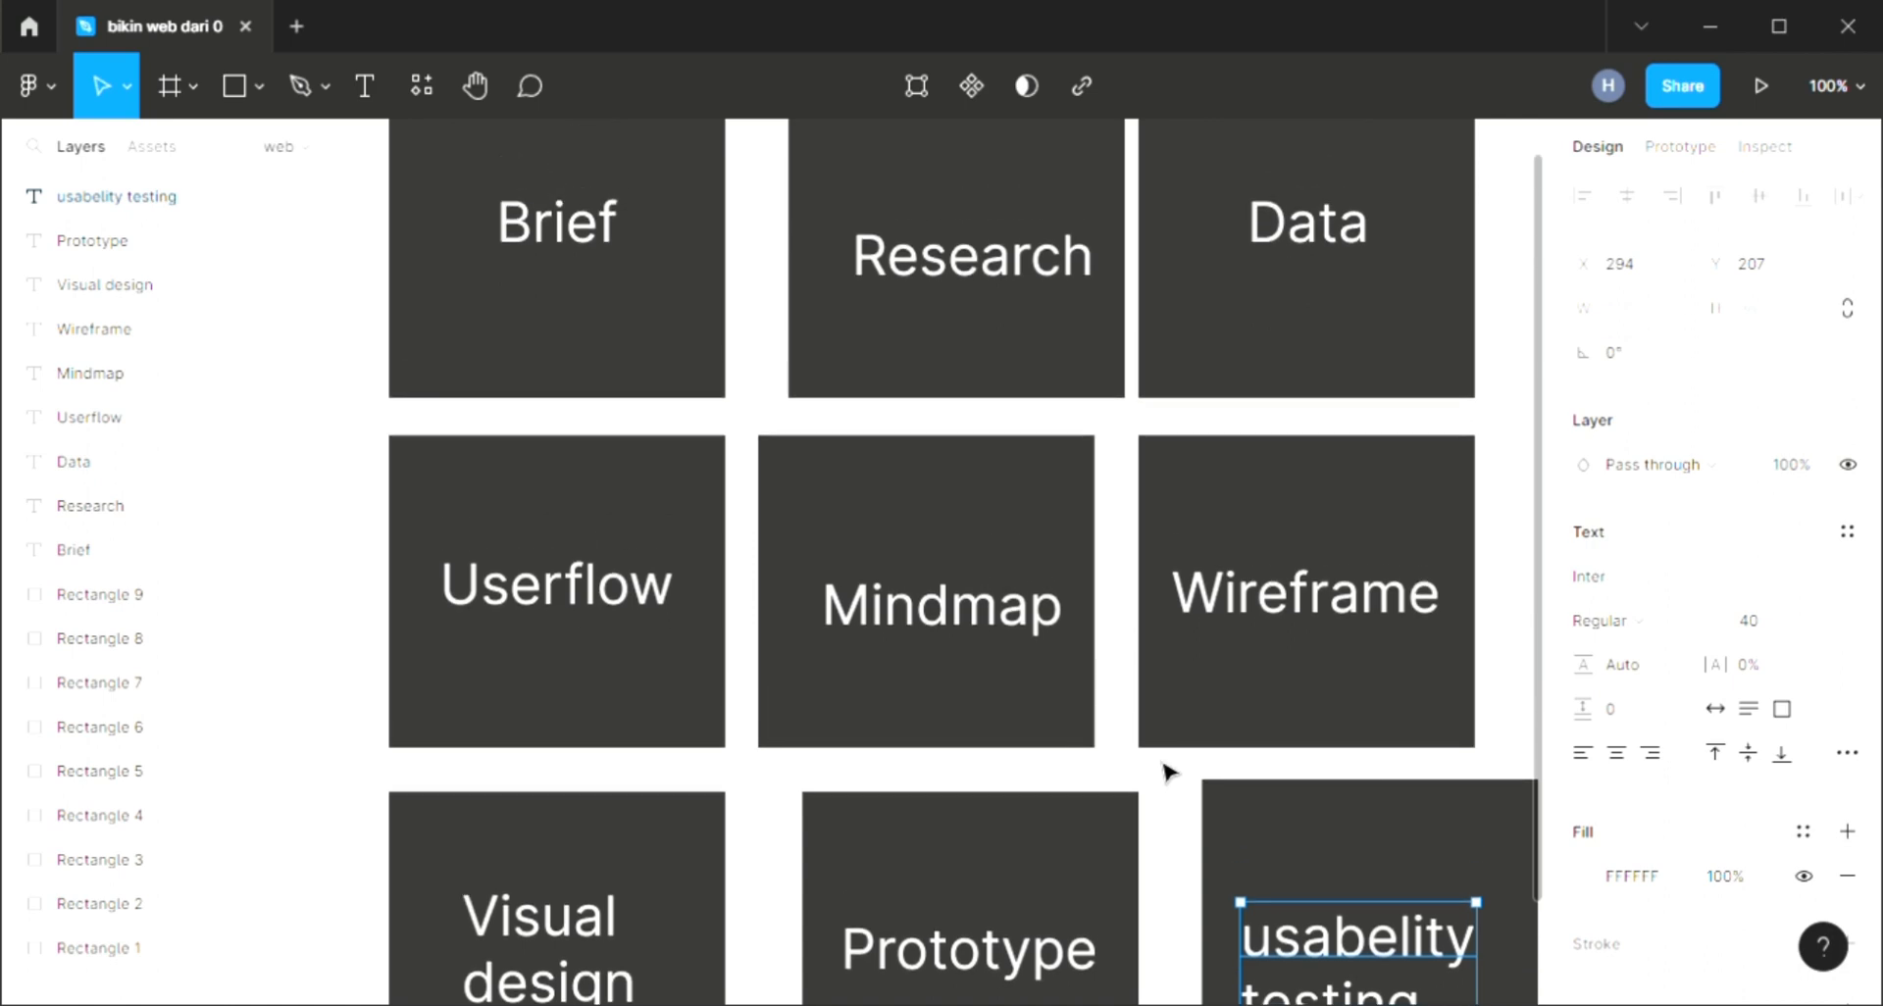
scroll(1167, 772, "up", 1)
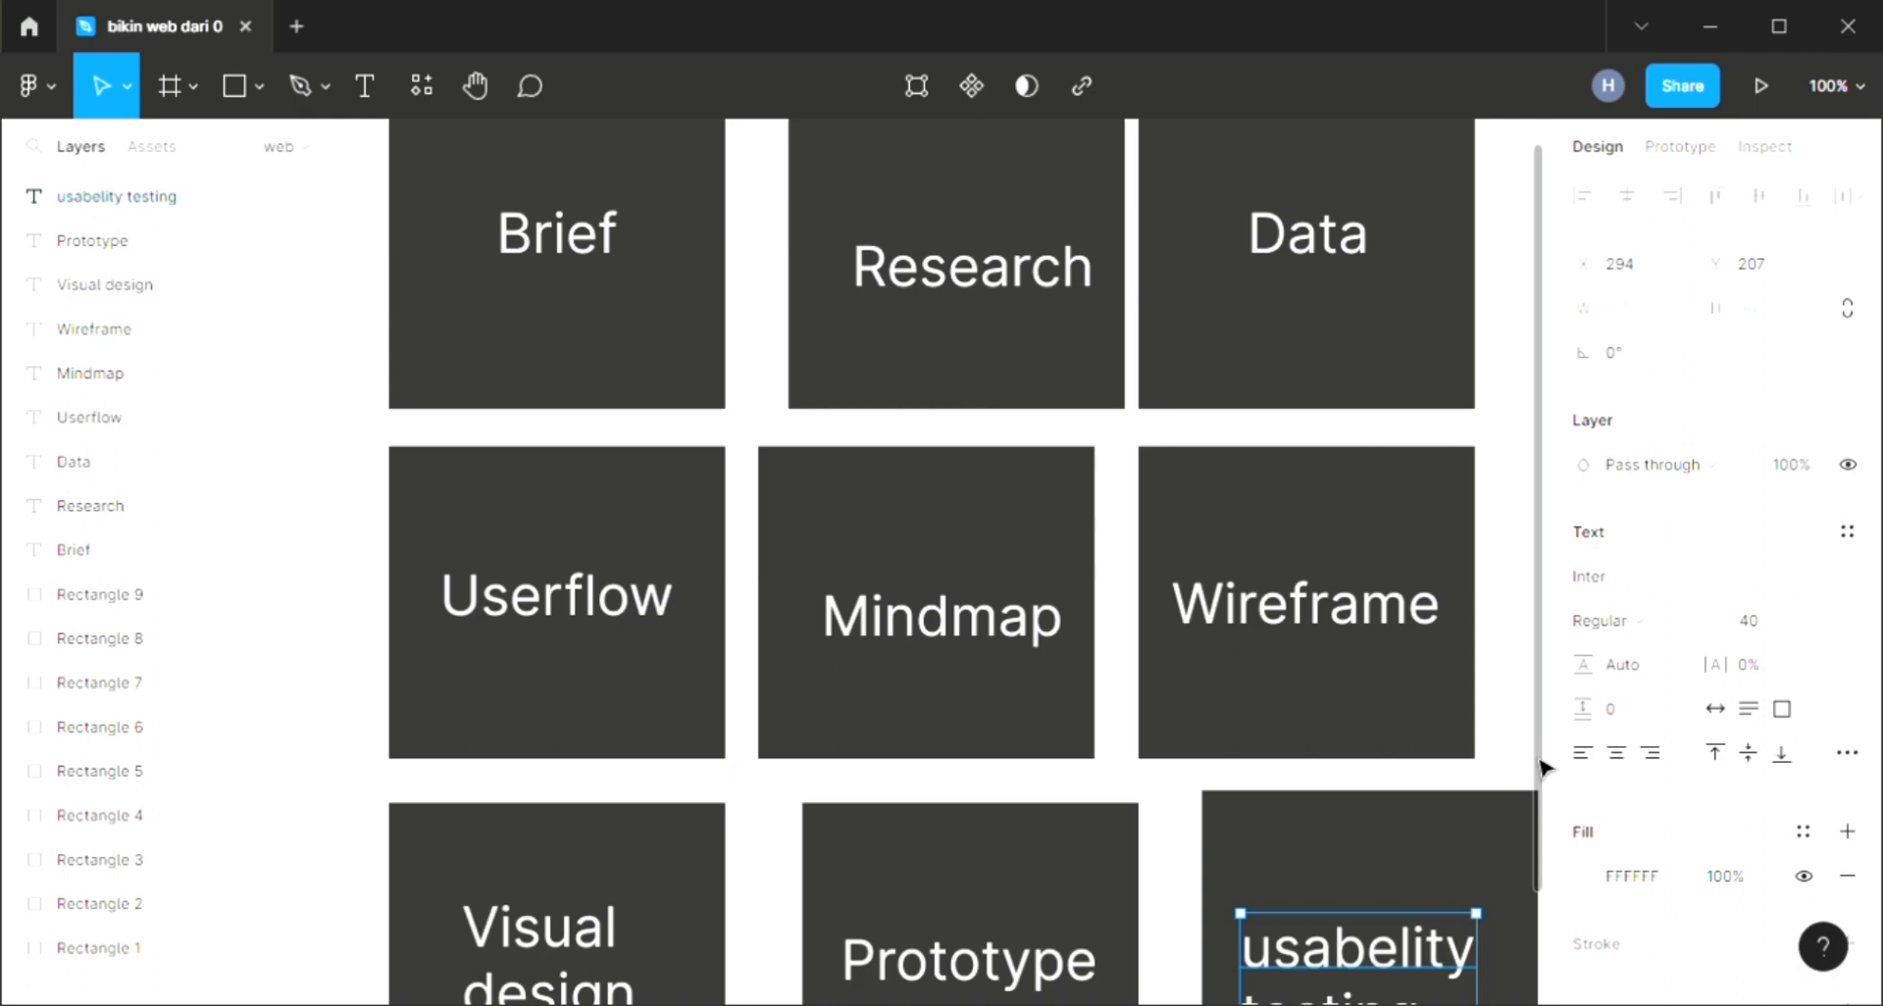
scroll(1543, 761, "up", 1)
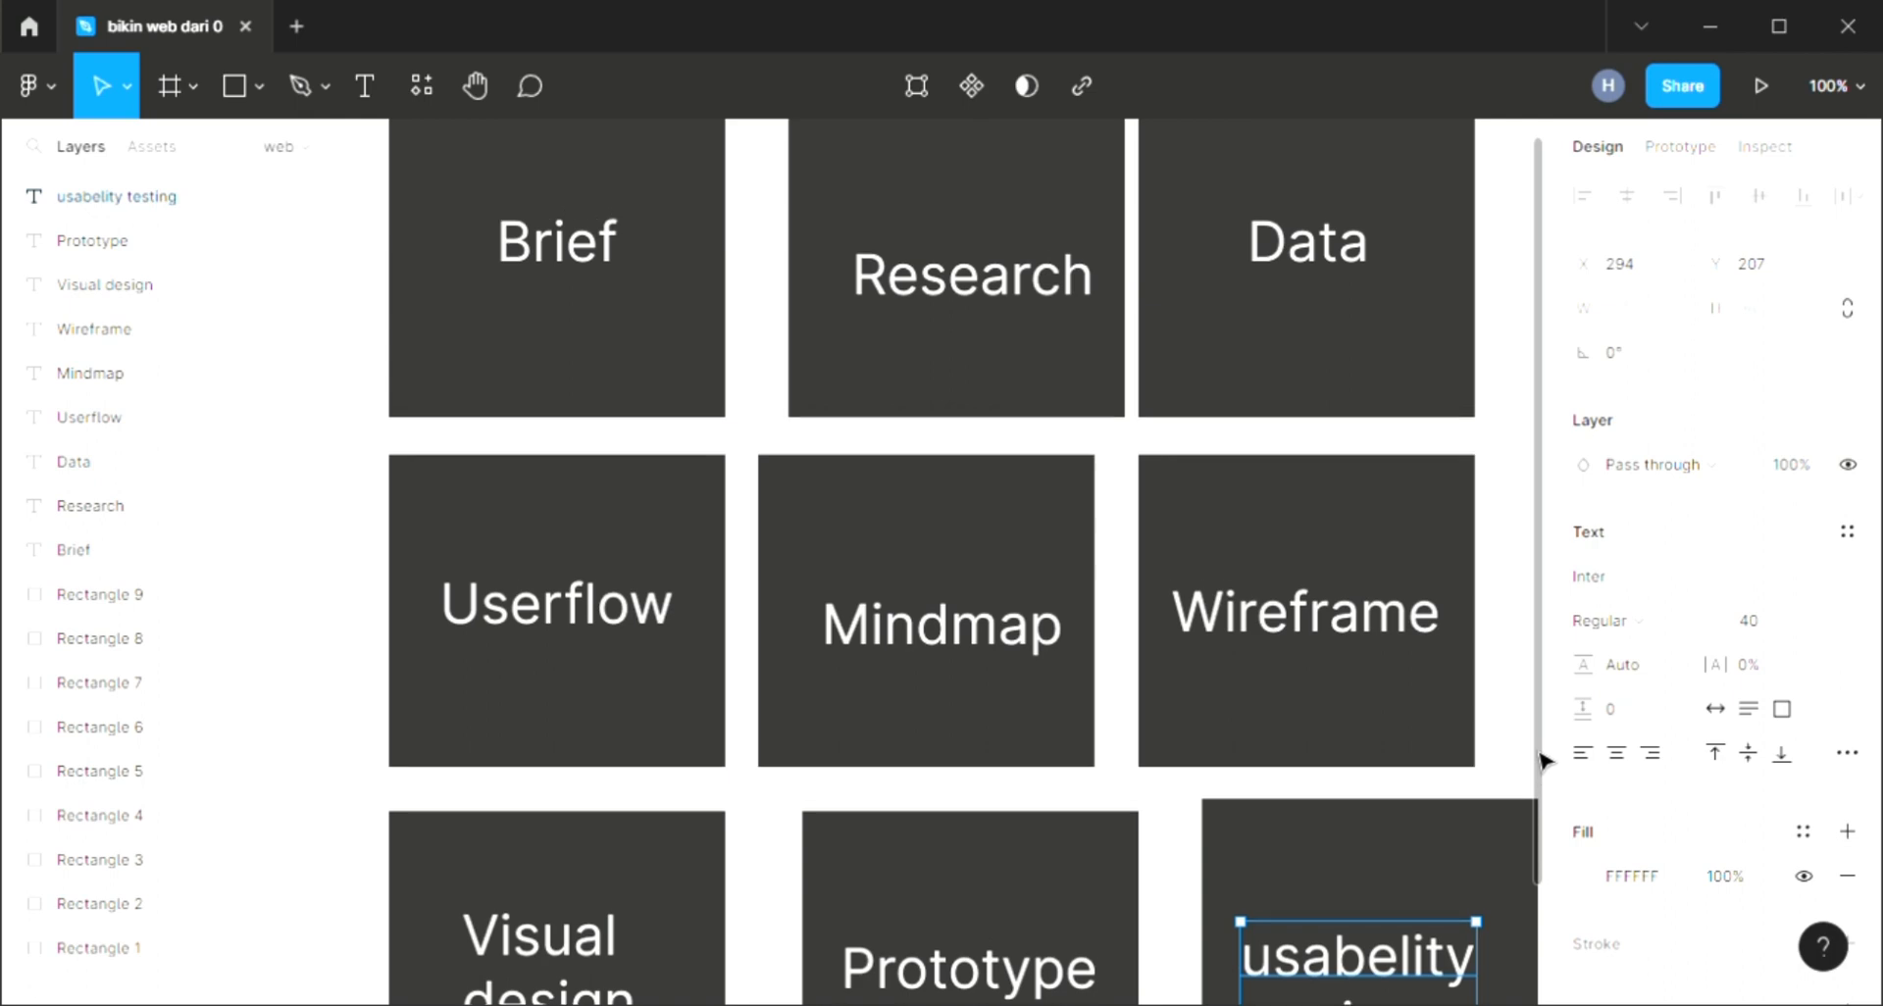